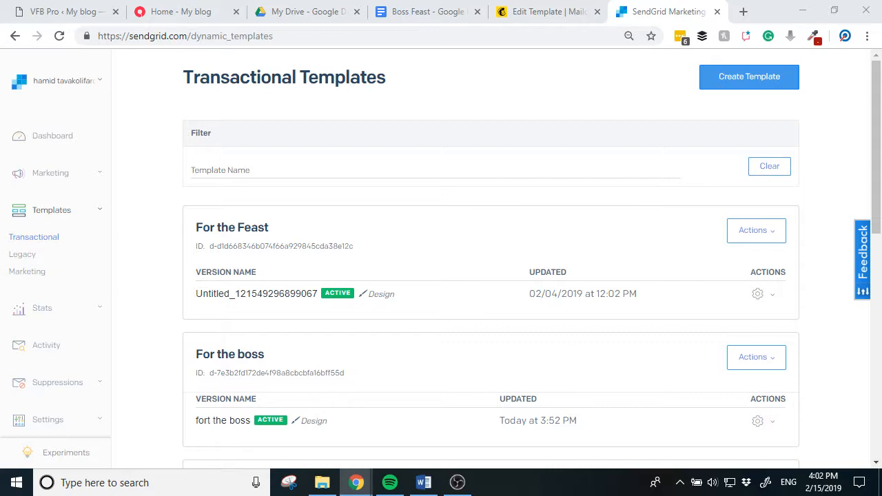
Look over the bossfeast.com home page from its header down to the footer
{"action": "key", "text": "alt+Tab"}
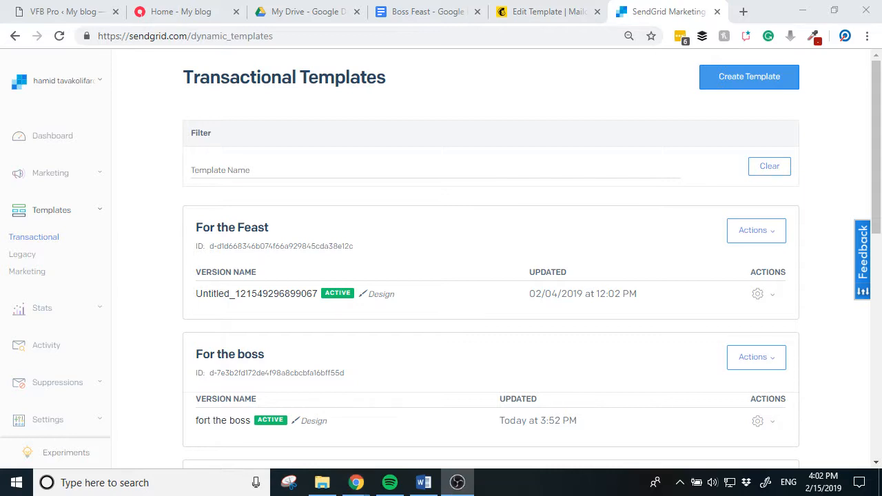
{"action": "left_click", "coordinate": [219, 15]}
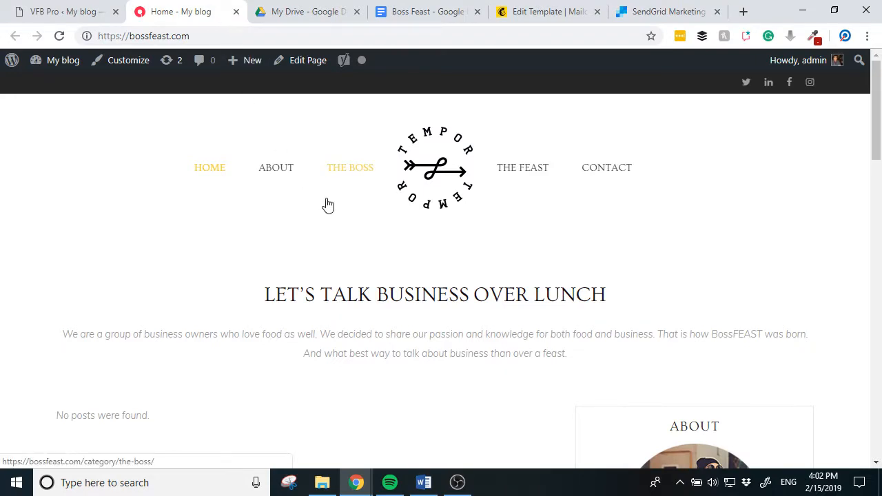
{"action": "scroll", "coordinate": [311, 208], "scroll_direction": "down", "scroll_amount": 20}
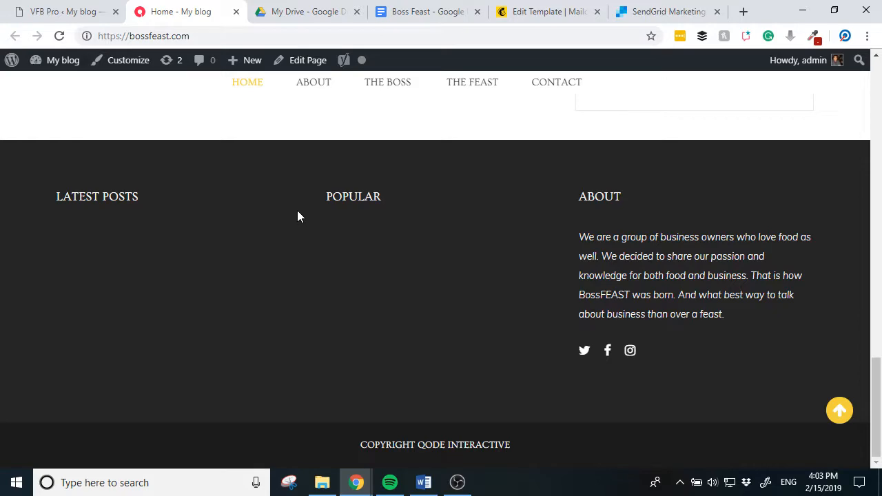
{"action": "scroll", "coordinate": [435, 207], "scroll_direction": "up", "scroll_amount": 20}
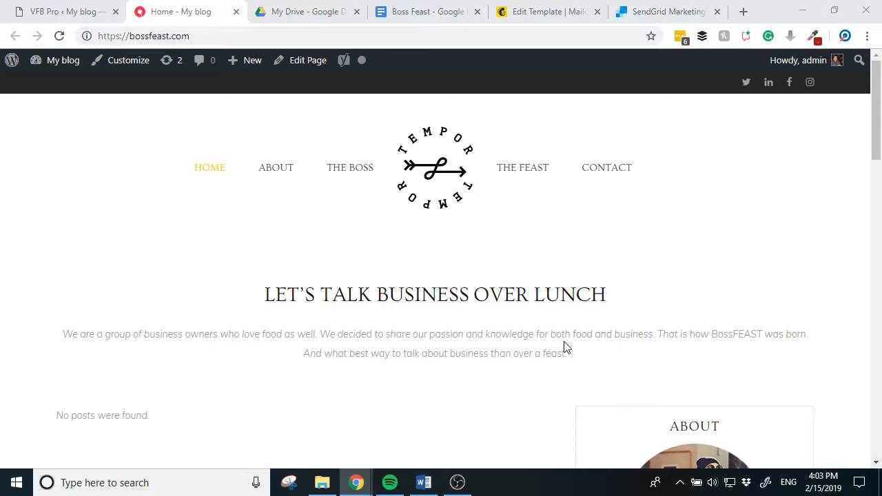
{"action": "scroll", "coordinate": [628, 388], "scroll_direction": "down", "scroll_amount": 15}
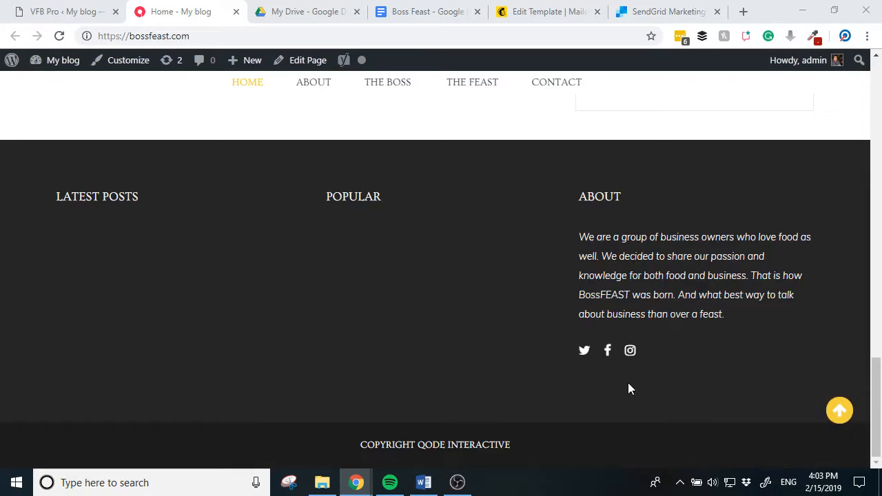
{"action": "scroll", "coordinate": [628, 390], "scroll_direction": "up", "scroll_amount": 8}
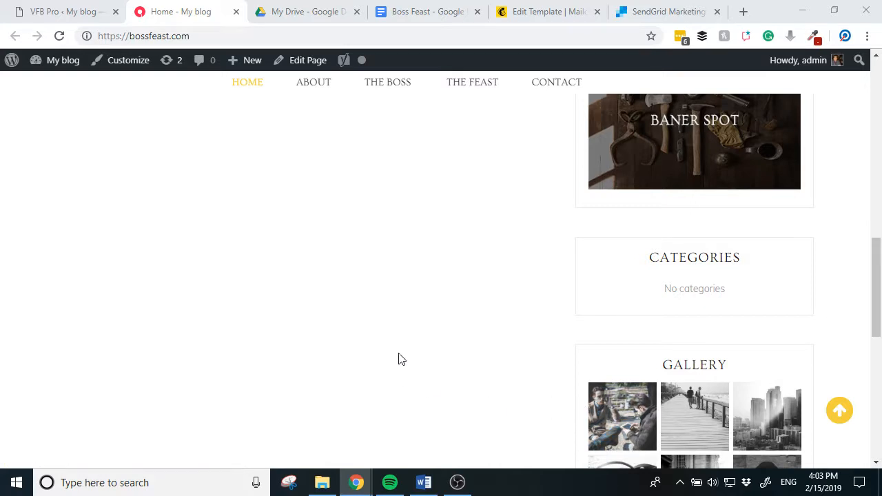
View the Boss Feast Google document, switch briefly to Word, and return to the blog's home page
{"action": "left_click", "coordinate": [422, 13]}
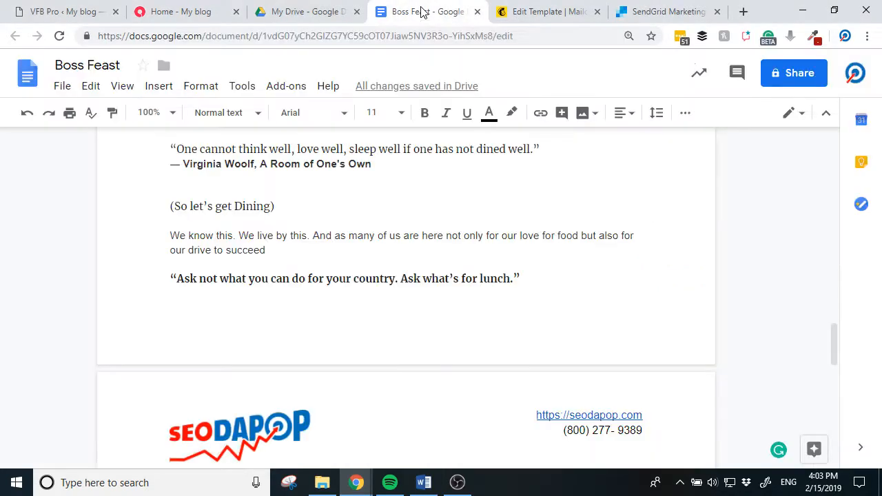
{"action": "left_click", "coordinate": [422, 483]}
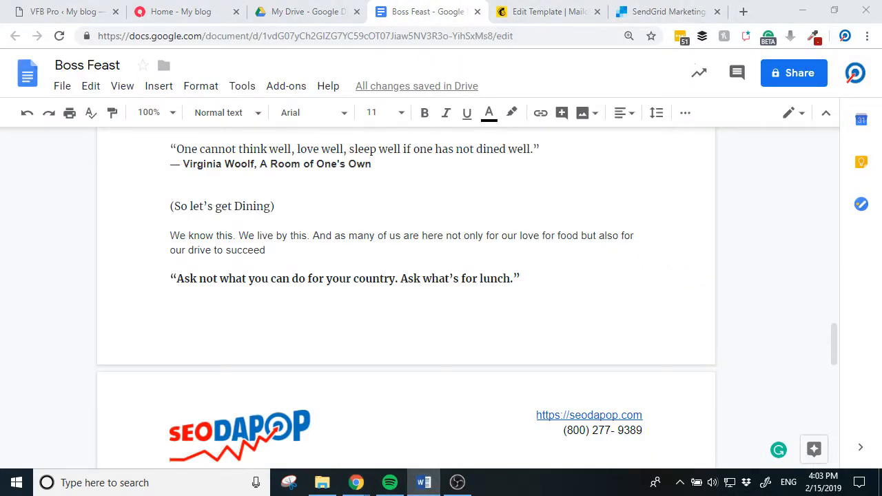
{"action": "left_click", "coordinate": [183, 13]}
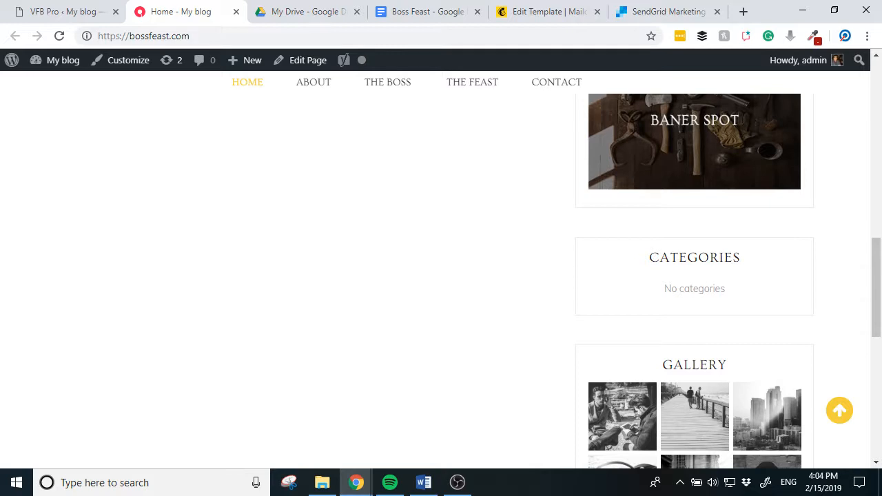
{"action": "key", "text": "alt+Tab"}
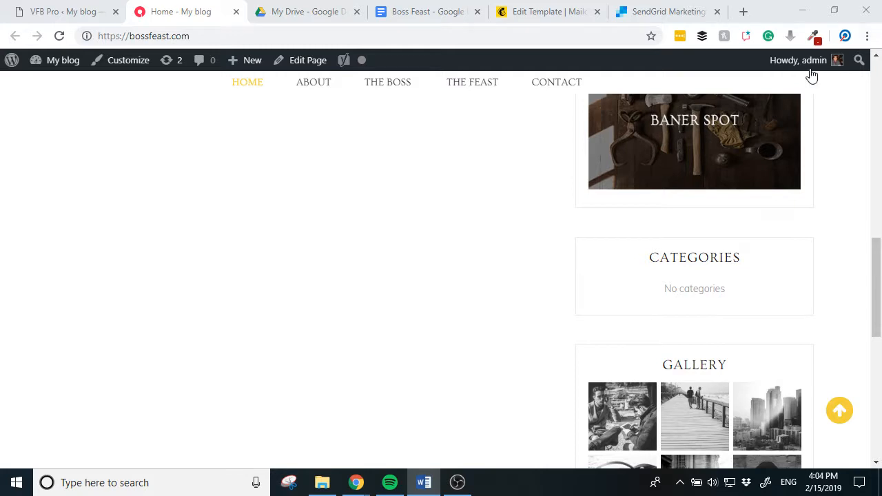
Start a new page from the blog's WordPress admin in a separate browser tab and switch to it
{"action": "mouse_move", "coordinate": [72, 73]}
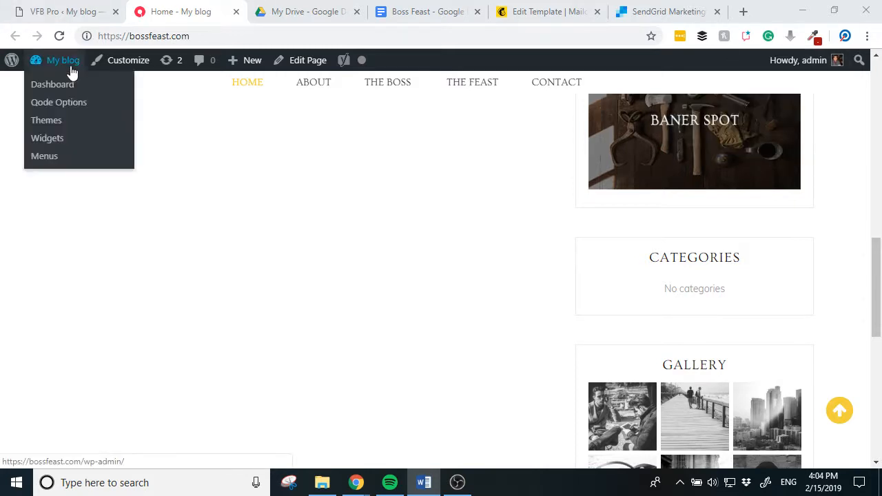
{"action": "left_click", "coordinate": [100, 8]}
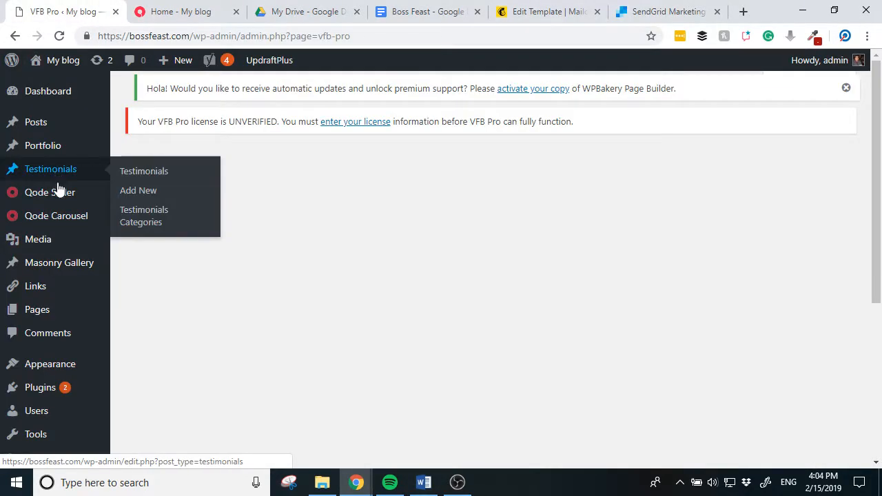
{"action": "mouse_move", "coordinate": [37, 311]}
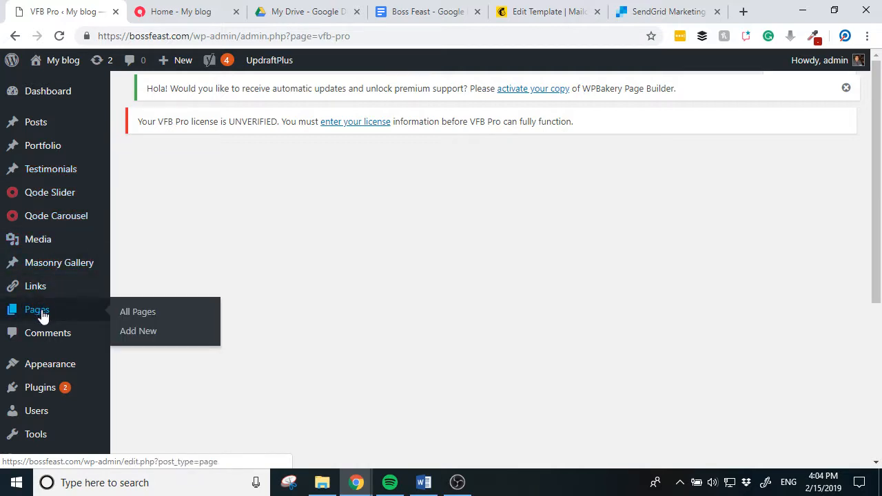
{"action": "middle_click", "coordinate": [151, 333]}
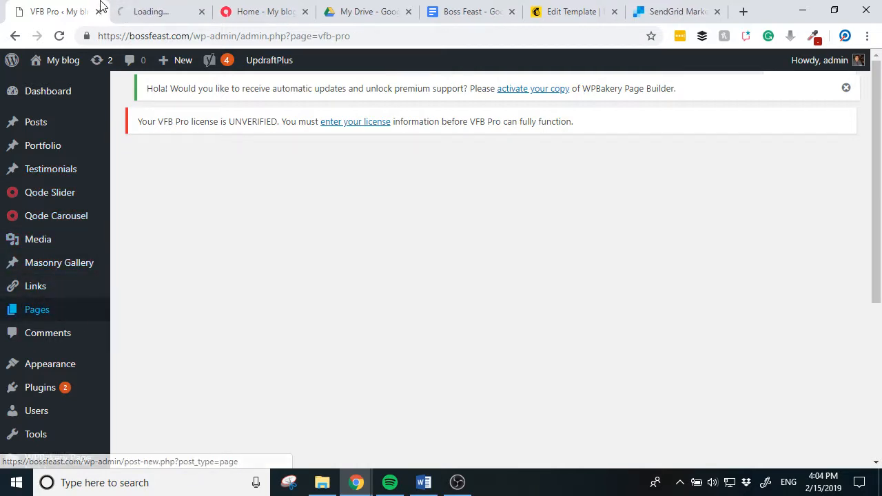
{"action": "left_click", "coordinate": [162, 11]}
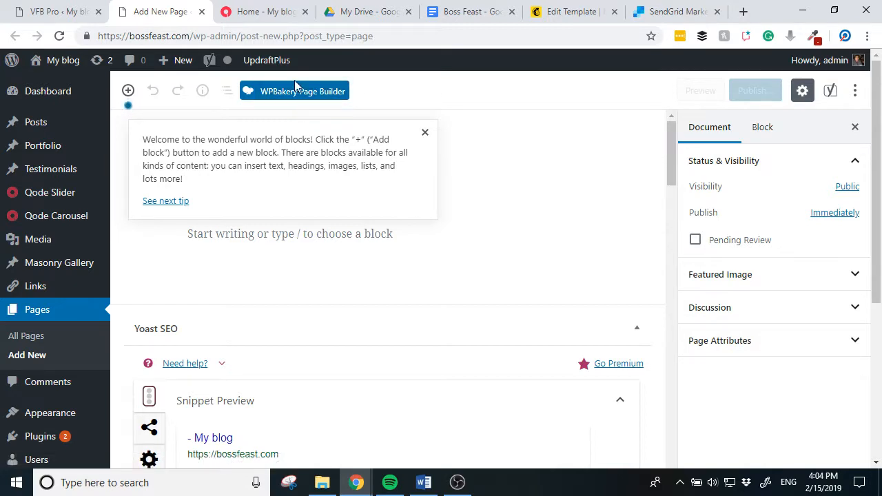
Dismiss the block editor's welcome tip and switch the new page to the WPBakery Page Builder editor
{"action": "left_click", "coordinate": [425, 132]}
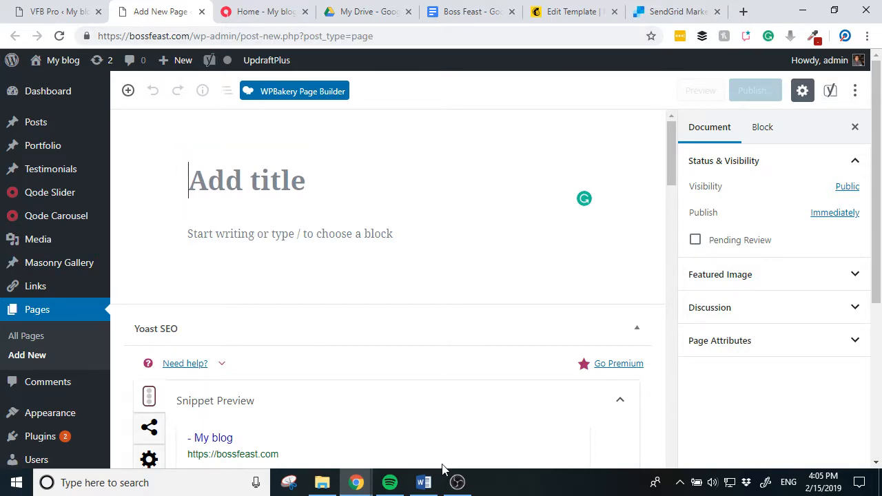
{"action": "mouse_move", "coordinate": [445, 488]}
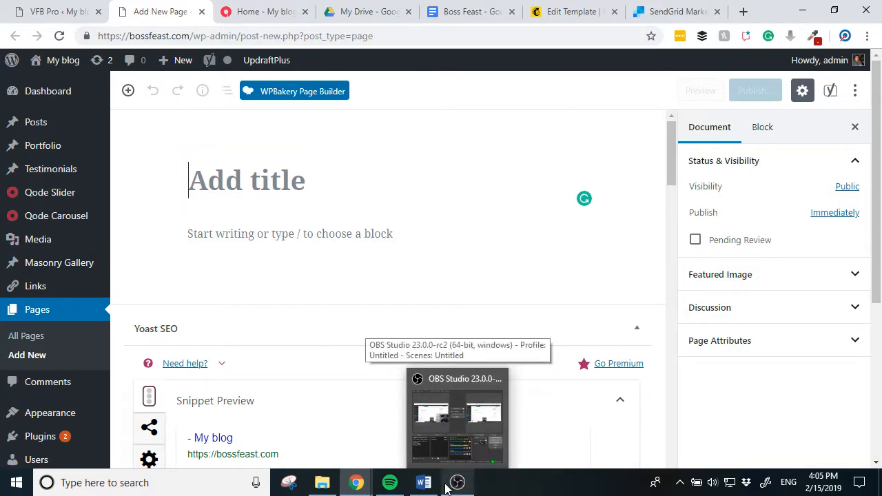
{"action": "left_click", "coordinate": [292, 91]}
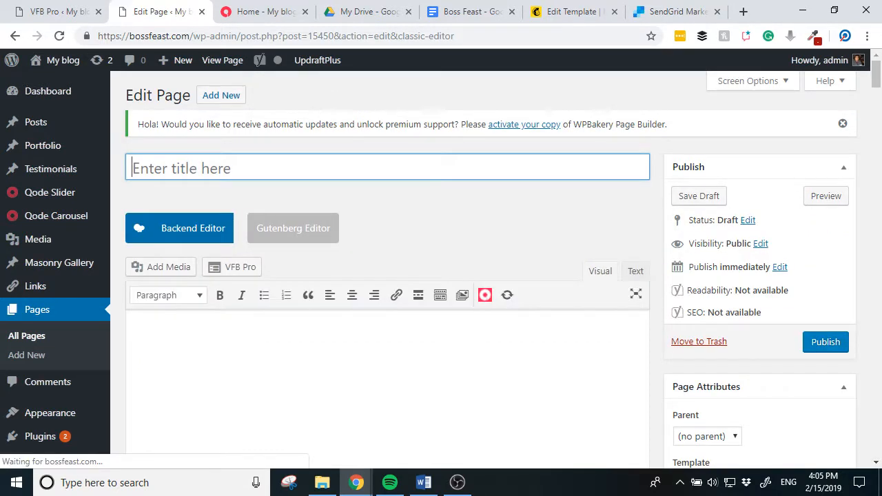
{"action": "scroll", "coordinate": [23, 331], "scroll_direction": "down", "scroll_amount": 5}
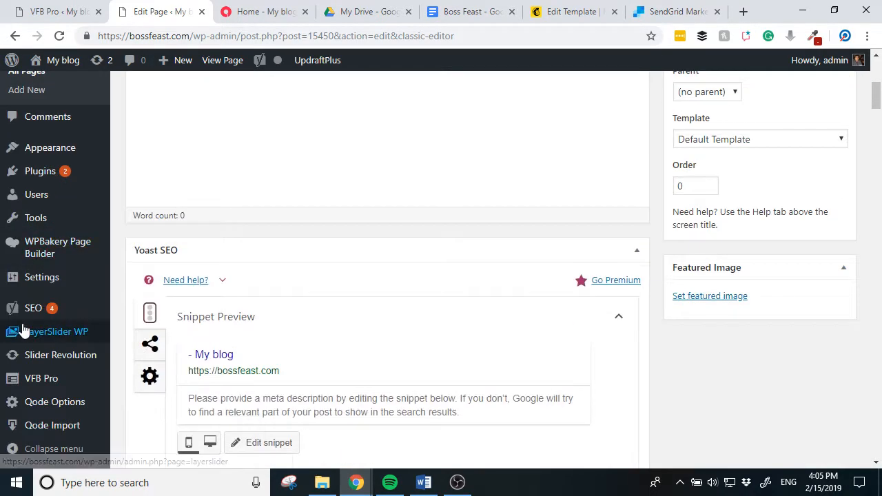
{"action": "scroll", "coordinate": [27, 333], "scroll_direction": "up", "scroll_amount": 5}
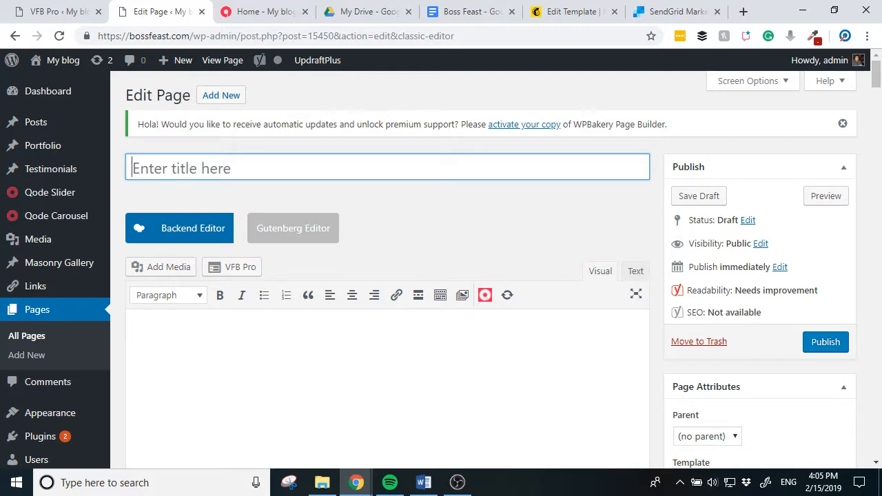
Title the new page "Terms of Use"
{"action": "key", "text": "alt+Tab"}
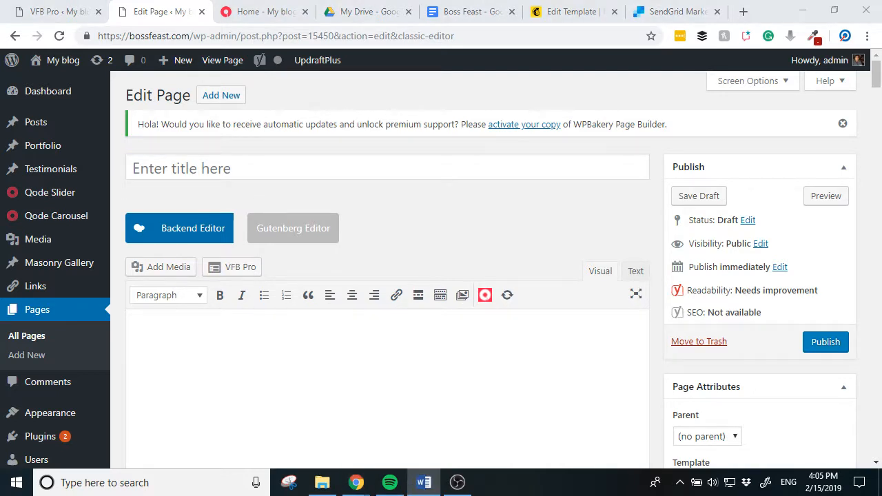
{"action": "left_click", "coordinate": [205, 168]}
{"action": "type", "text": "Terms of Use"}
{"action": "left_click", "coordinate": [222, 400]}
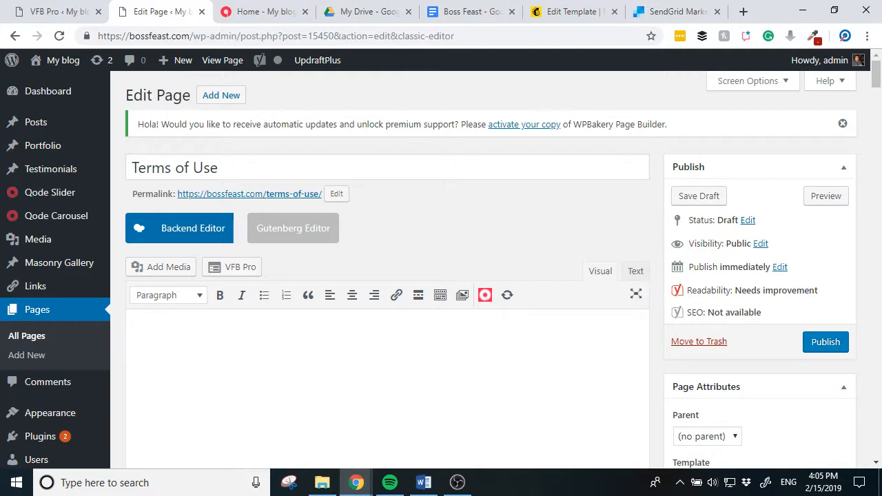
Paste the prepared terms of use text from Word into the body of the page
{"action": "key", "text": "alt+Tab"}
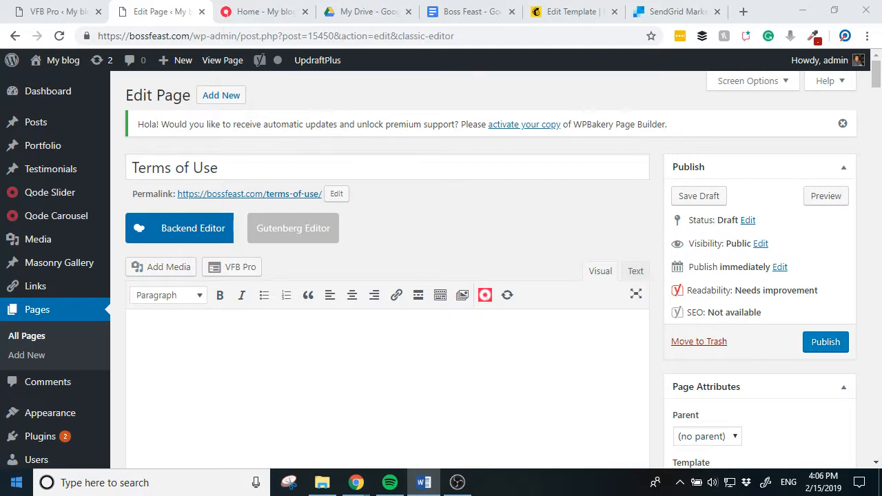
{"action": "left_click", "coordinate": [237, 379]}
{"action": "key", "text": "ctrl+v"}
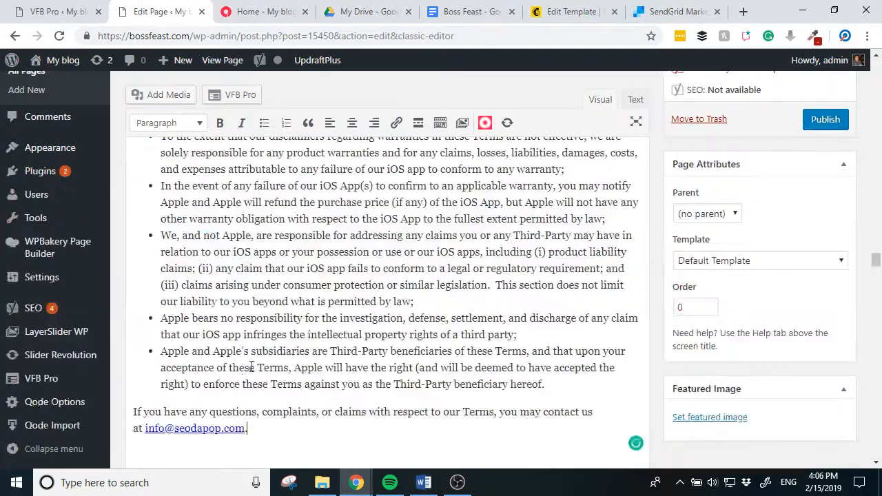
Review the pasted terms back to the beginning and publish the Terms of Use page
{"action": "scroll", "coordinate": [292, 314], "scroll_direction": "up", "scroll_amount": 5}
{"action": "scroll", "coordinate": [295, 311], "scroll_direction": "up", "scroll_amount": 15}
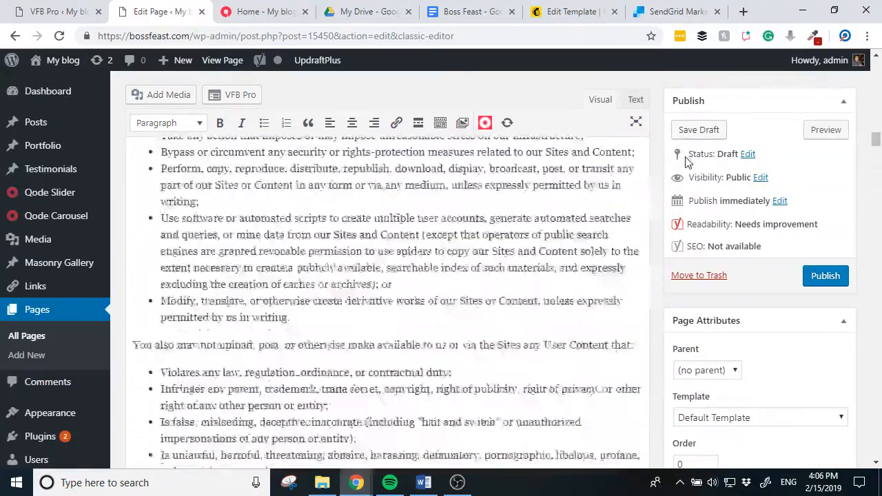
{"action": "left_click", "coordinate": [635, 122]}
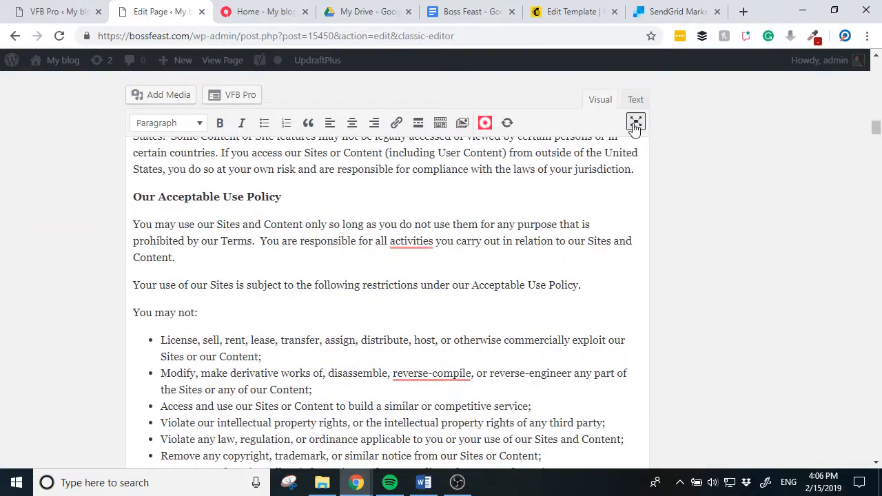
{"action": "scroll", "coordinate": [571, 245], "scroll_direction": "up", "scroll_amount": 4}
{"action": "scroll", "coordinate": [572, 246], "scroll_direction": "up", "scroll_amount": 5}
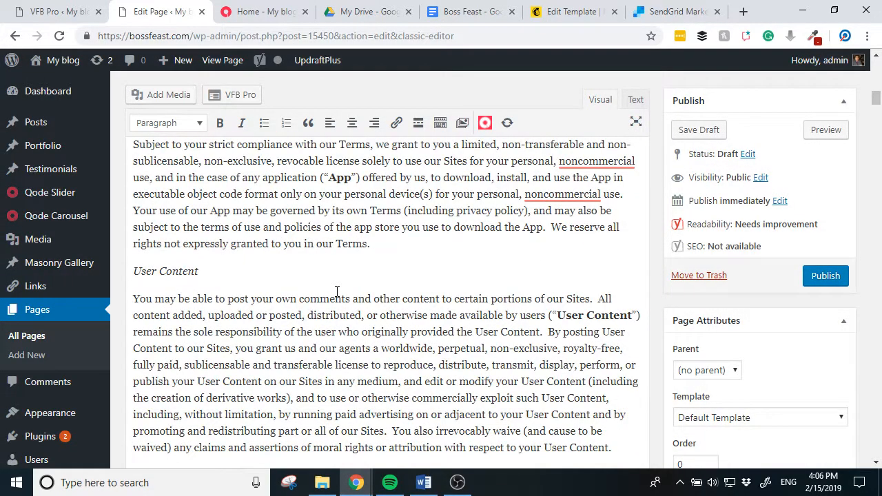
{"action": "scroll", "coordinate": [314, 289], "scroll_direction": "up", "scroll_amount": 5}
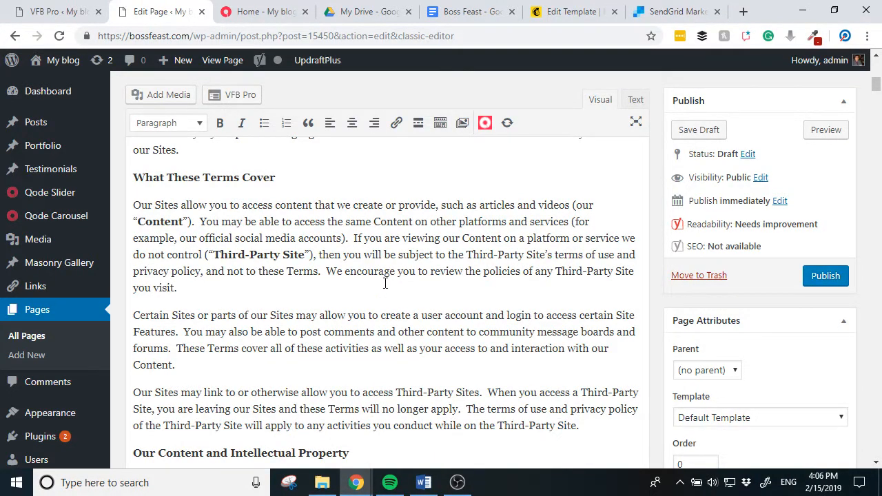
{"action": "scroll", "coordinate": [385, 283], "scroll_direction": "up", "scroll_amount": 10}
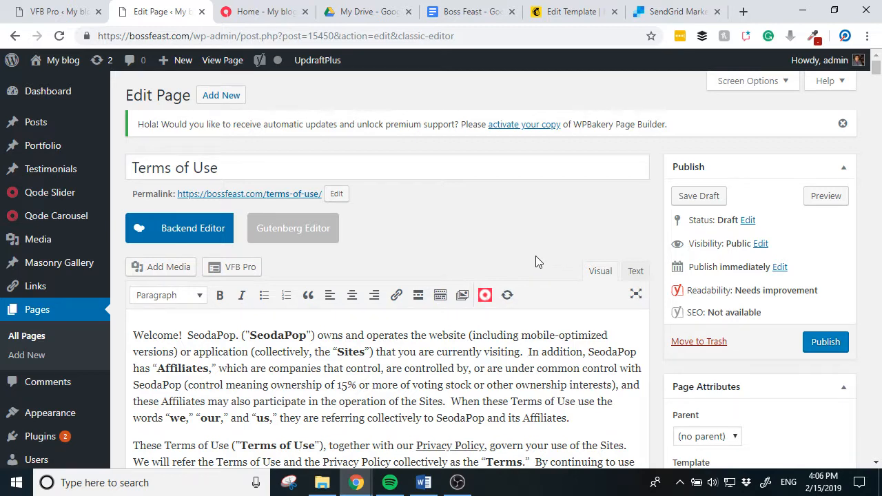
{"action": "left_click", "coordinate": [841, 351]}
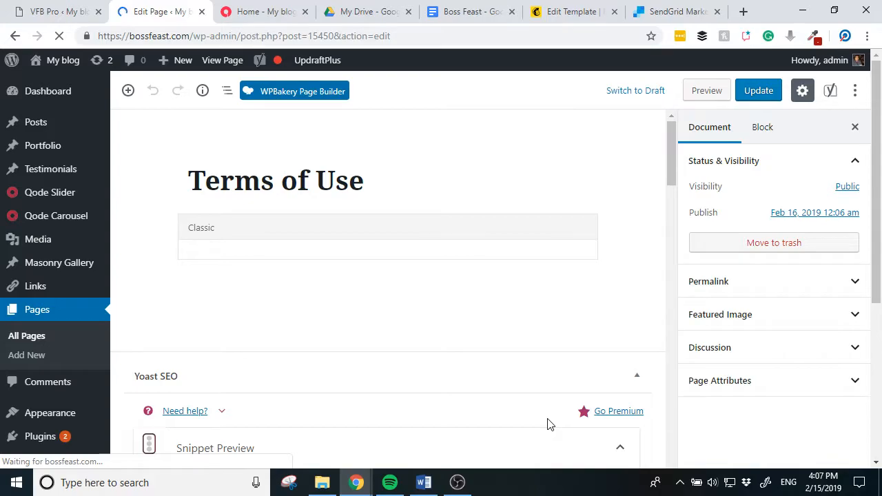
Reopen the published page in the WPBakery Page Builder editor and show the second row of formatting tools
{"action": "scroll", "coordinate": [447, 308], "scroll_direction": "down", "scroll_amount": 20}
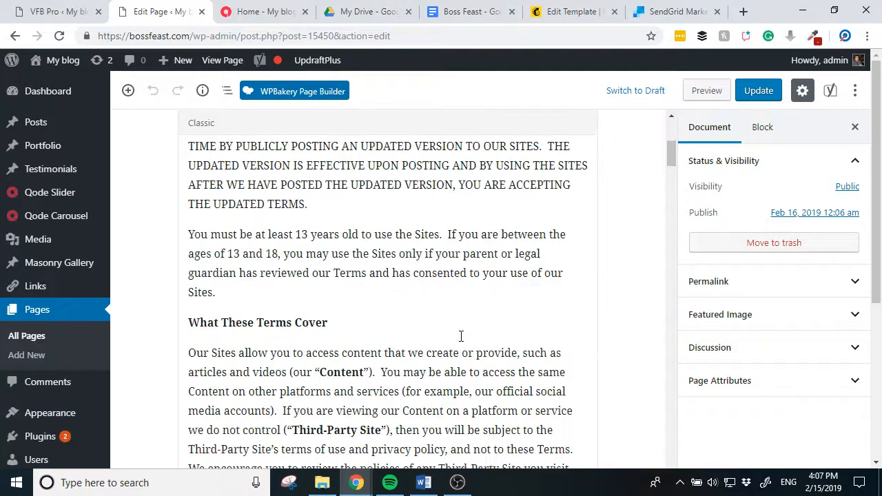
{"action": "scroll", "coordinate": [510, 378], "scroll_direction": "down", "scroll_amount": 10}
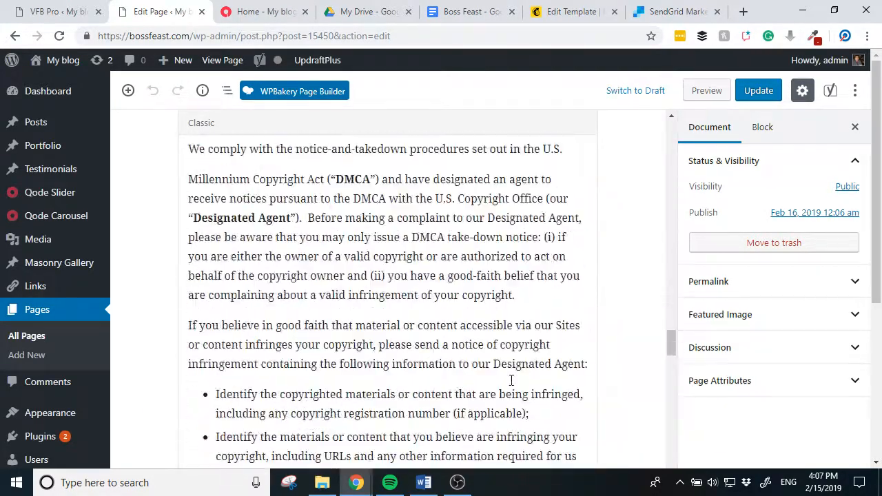
{"action": "left_click", "coordinate": [307, 97]}
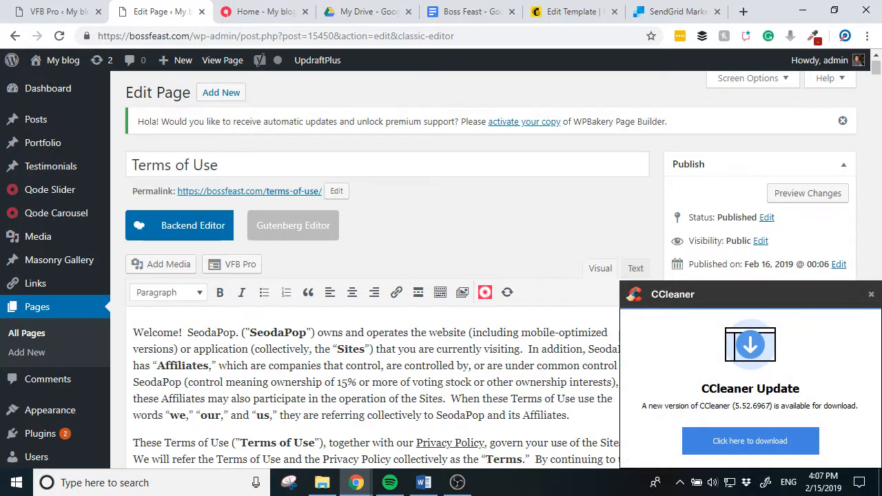
{"action": "left_click", "coordinate": [871, 295]}
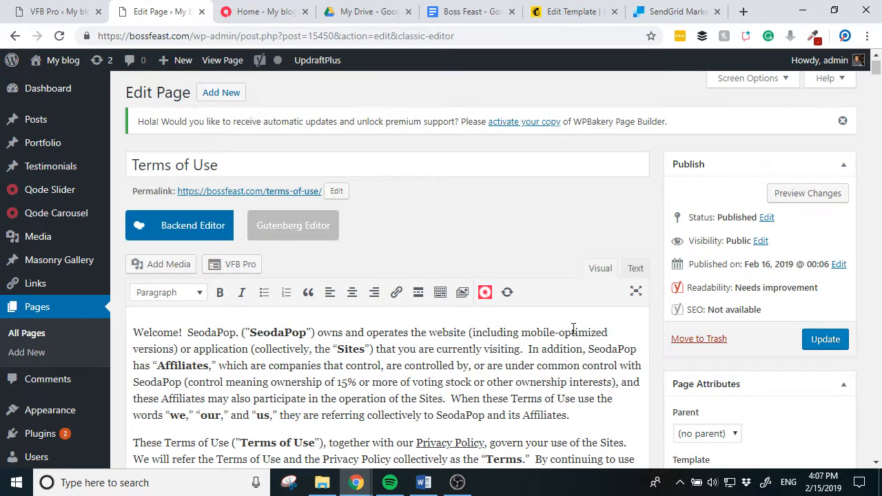
{"action": "left_click", "coordinate": [440, 294]}
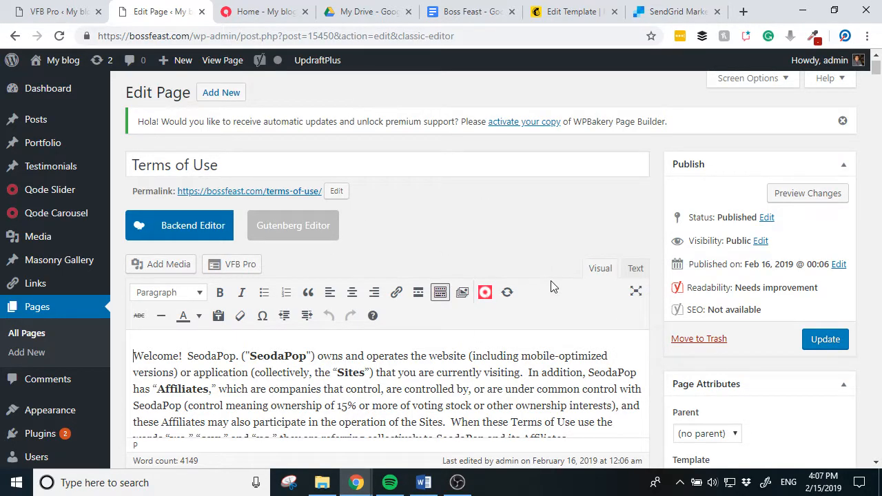
Turn distraction-free writing mode on and back off for the Terms of Use page
{"action": "left_click", "coordinate": [637, 294]}
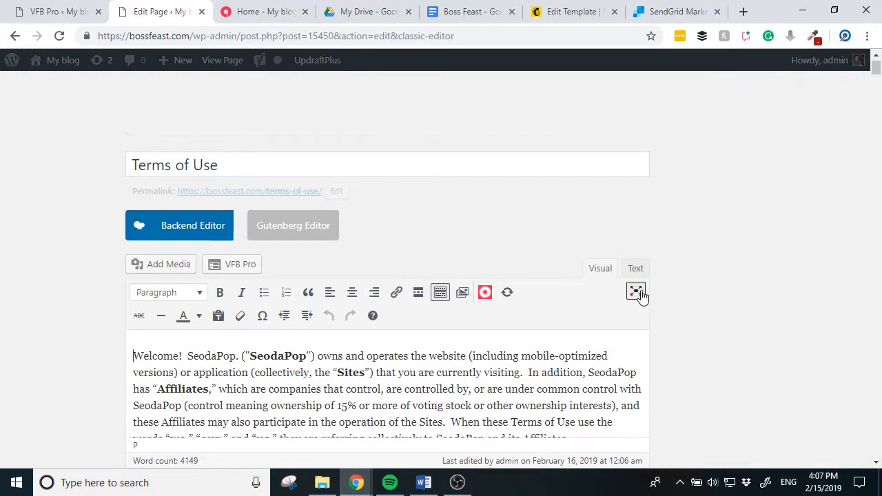
{"action": "left_click", "coordinate": [637, 294]}
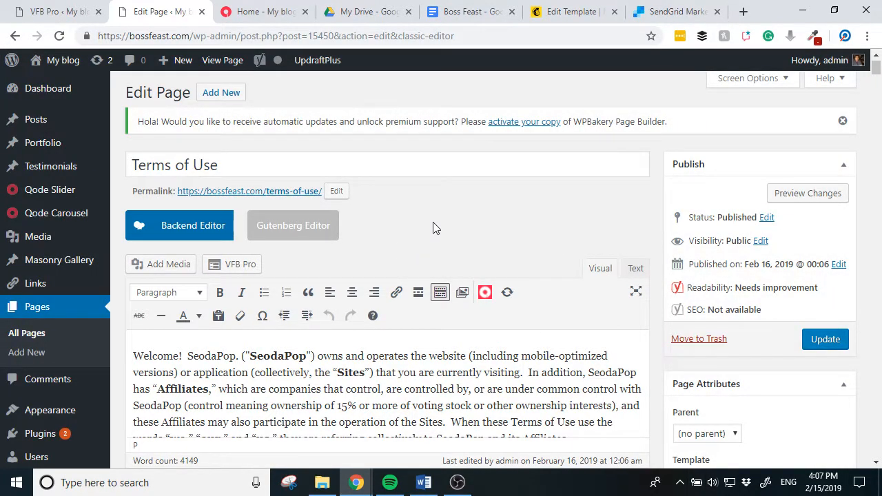
Open the page for adding new plugins in a separate browser tab and switch to it
{"action": "scroll", "coordinate": [433, 227], "scroll_direction": "down", "scroll_amount": 4}
{"action": "mouse_move", "coordinate": [47, 173]}
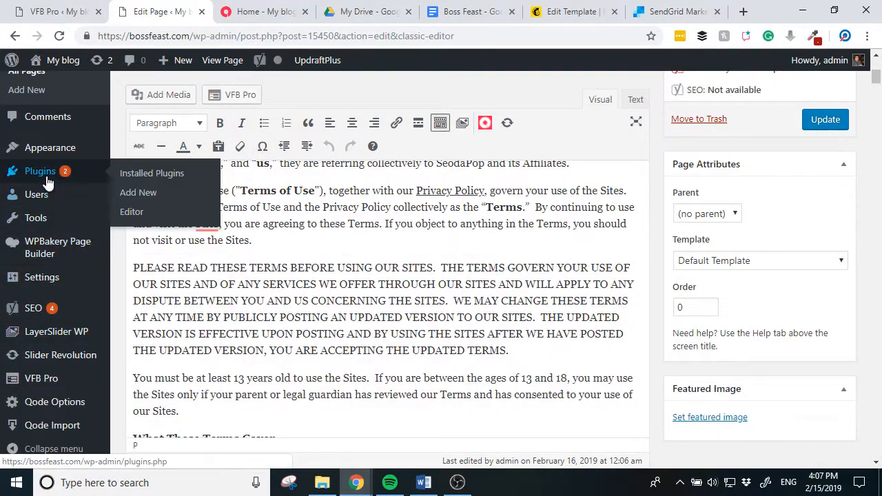
{"action": "middle_click", "coordinate": [126, 194]}
{"action": "left_click", "coordinate": [228, 8]}
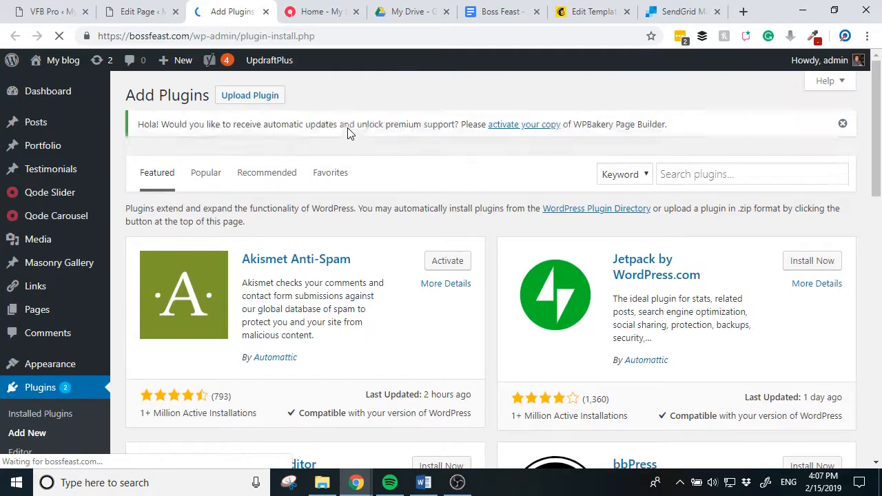
Search the plugin directory for "advanced tinymce" and install and activate TinyMCE Advanced
{"action": "left_click", "coordinate": [717, 177]}
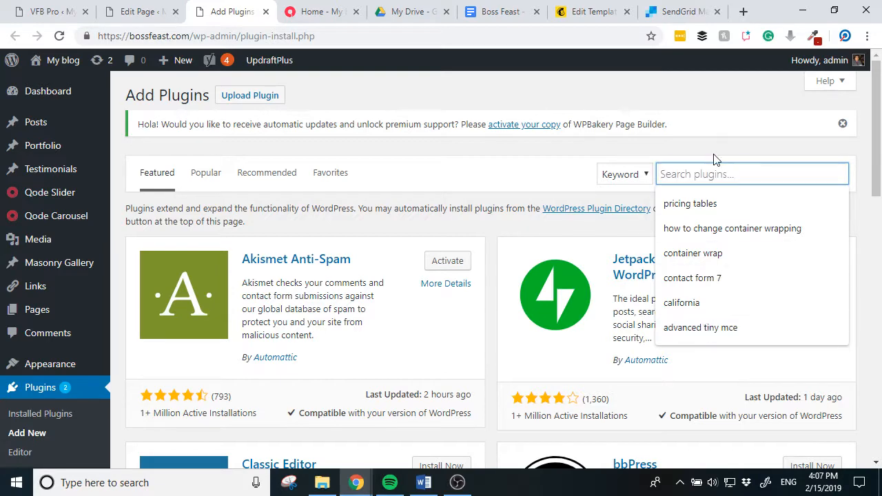
{"action": "left_click", "coordinate": [715, 327]}
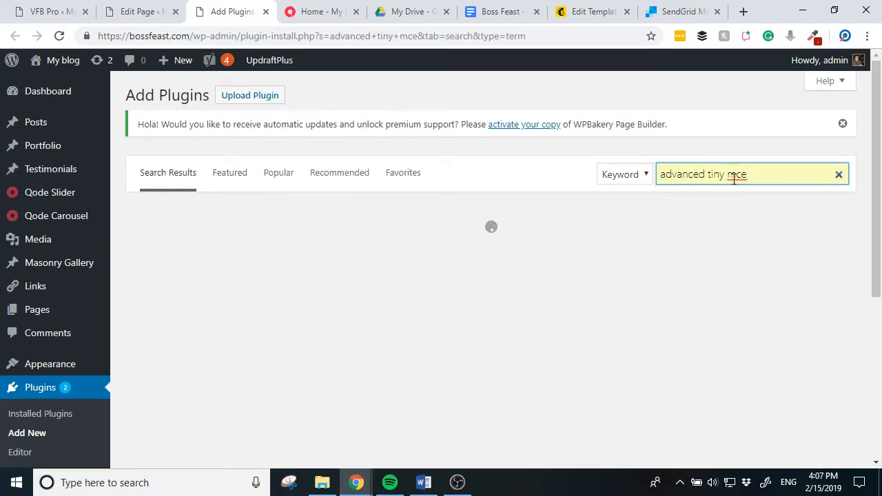
{"action": "left_click", "coordinate": [725, 177]}
{"action": "key", "text": "Delete"}
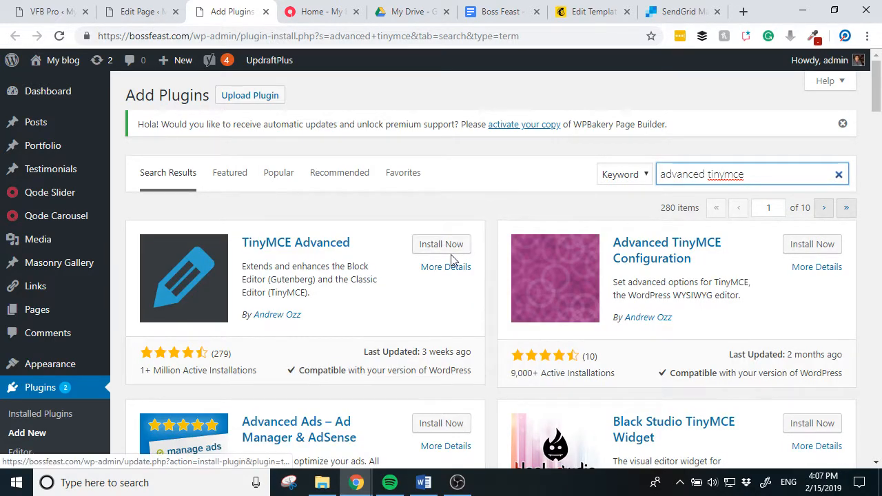
{"action": "left_click", "coordinate": [449, 252]}
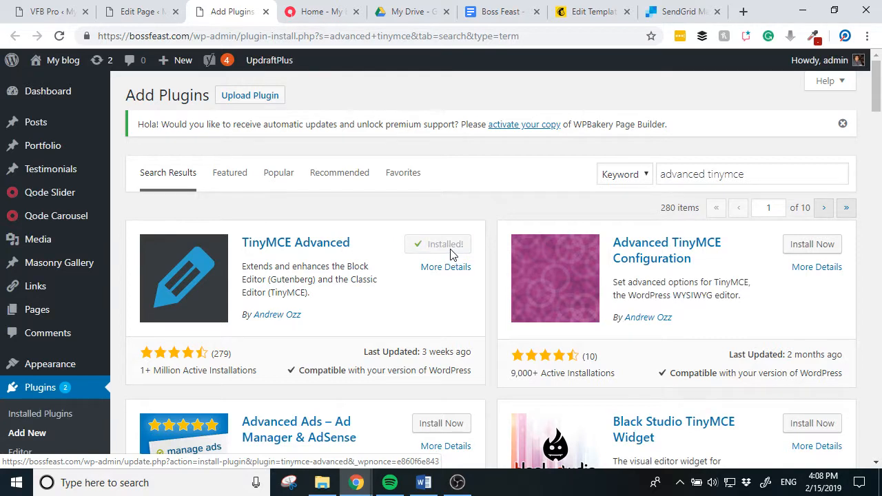
{"action": "left_click", "coordinate": [452, 249]}
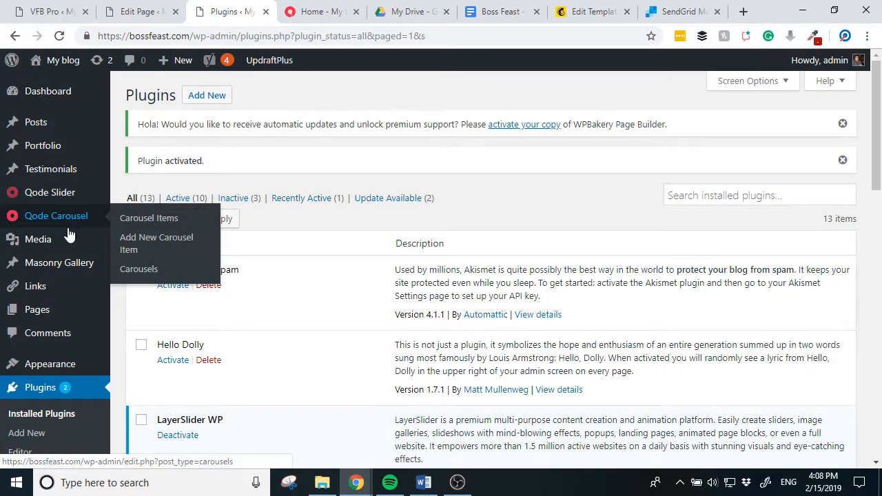
Open the TinyMCE Advanced settings and show the toolbars for the Classic Editor (TinyMCE)
{"action": "scroll", "coordinate": [31, 289], "scroll_direction": "down", "scroll_amount": 1}
{"action": "scroll", "coordinate": [31, 285], "scroll_direction": "down", "scroll_amount": 3}
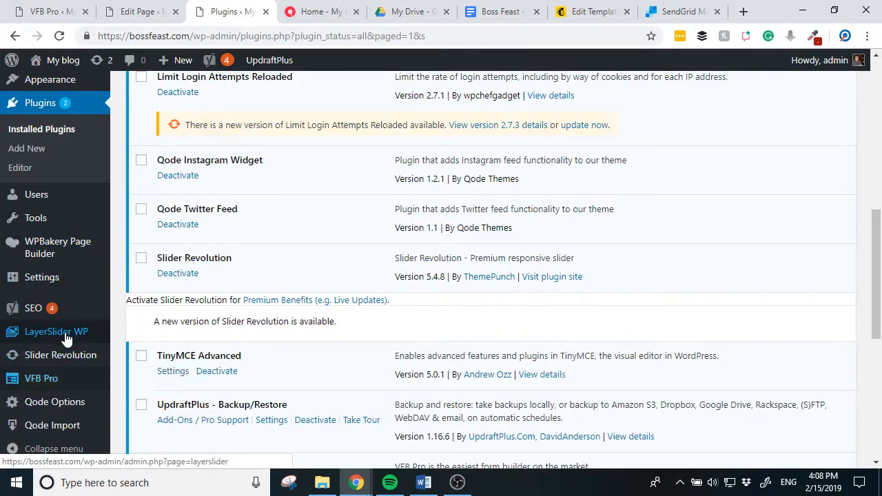
{"action": "mouse_move", "coordinate": [35, 275]}
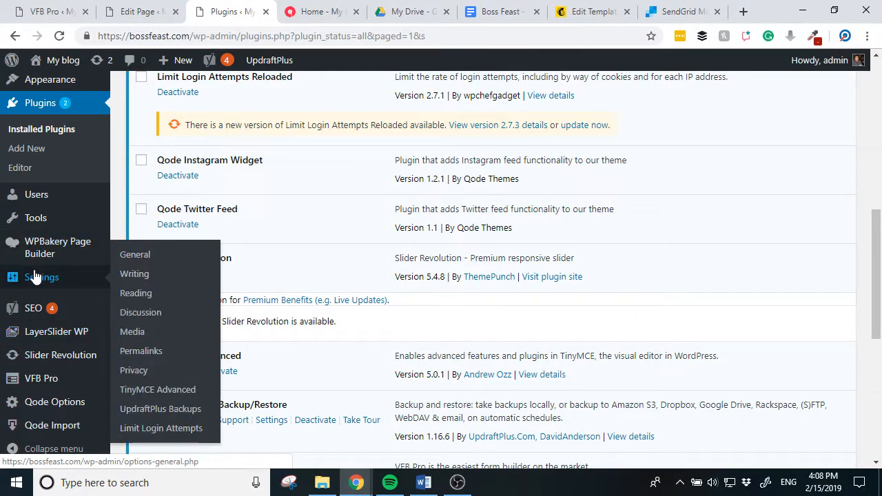
{"action": "left_click", "coordinate": [190, 390]}
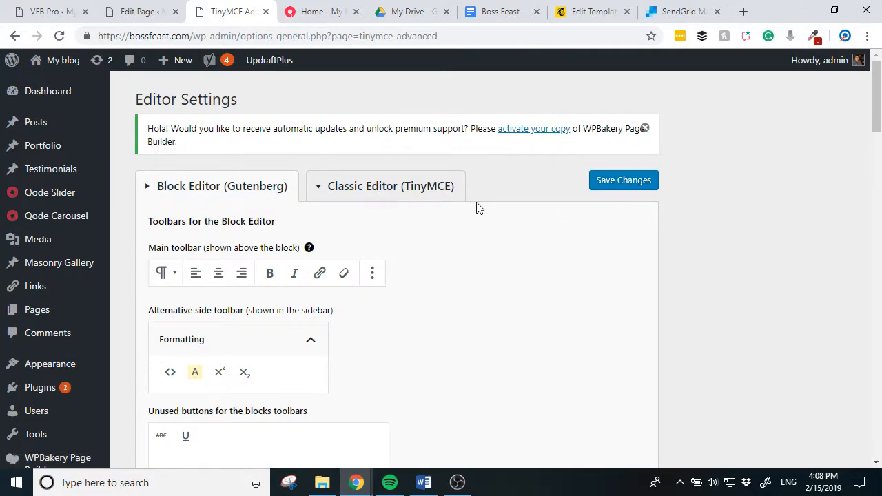
{"action": "scroll", "coordinate": [480, 208], "scroll_direction": "down", "scroll_amount": 5}
{"action": "scroll", "coordinate": [480, 208], "scroll_direction": "up", "scroll_amount": 5}
{"action": "left_click", "coordinate": [417, 205]}
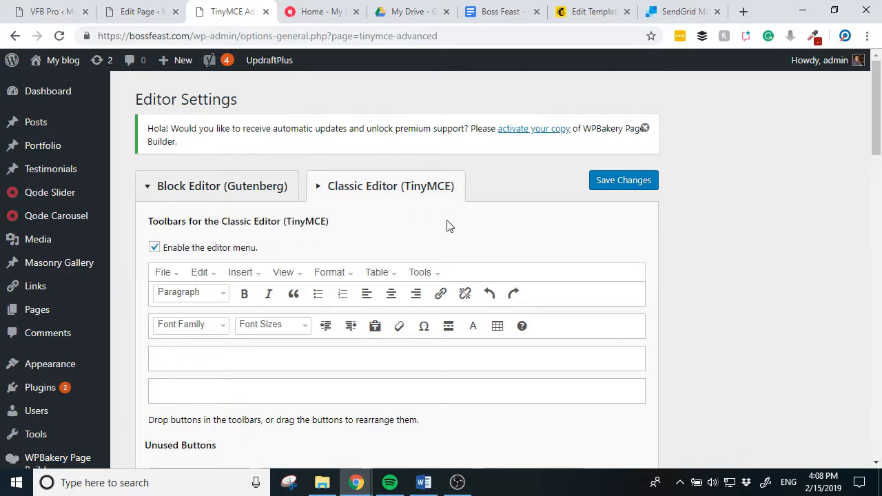
Add the unused Justify button to the first Classic Editor toolbar row, right after the align-right button
{"action": "scroll", "coordinate": [460, 242], "scroll_direction": "down", "scroll_amount": 6}
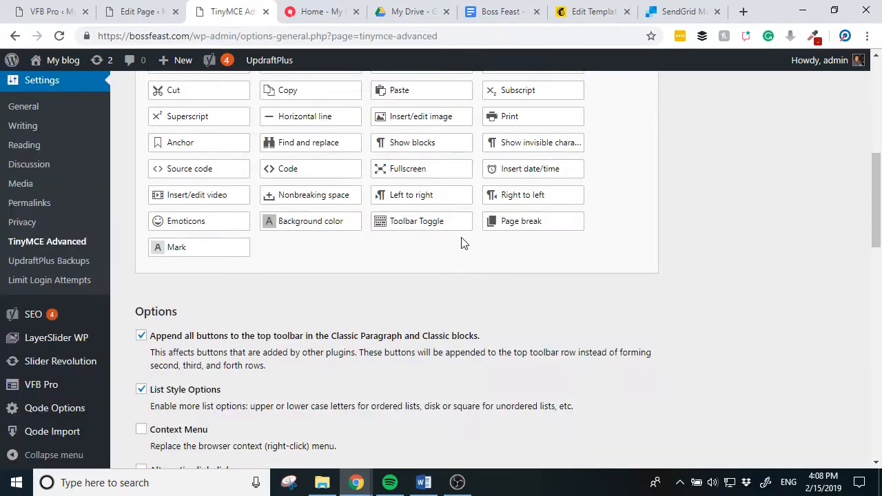
{"action": "scroll", "coordinate": [471, 242], "scroll_direction": "up", "scroll_amount": 5}
{"action": "scroll", "coordinate": [471, 242], "scroll_direction": "down", "scroll_amount": 5}
{"action": "scroll", "coordinate": [473, 252], "scroll_direction": "up", "scroll_amount": 2}
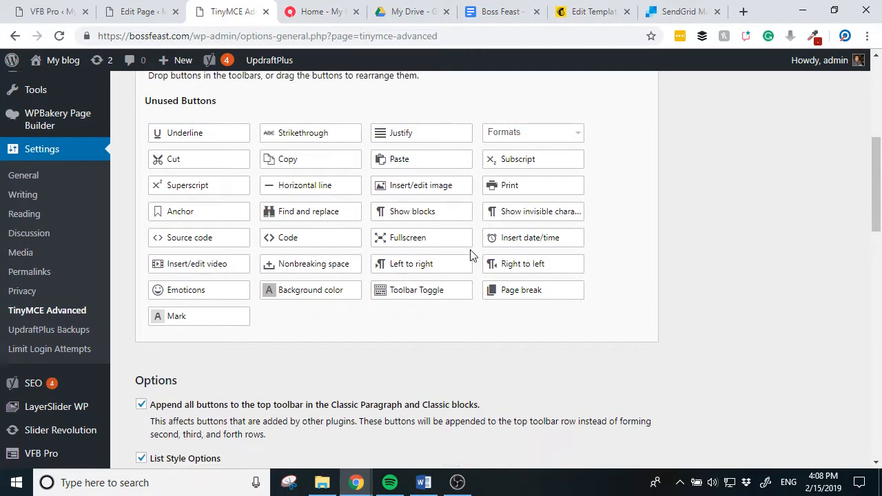
{"action": "scroll", "coordinate": [470, 249], "scroll_direction": "up", "scroll_amount": 4}
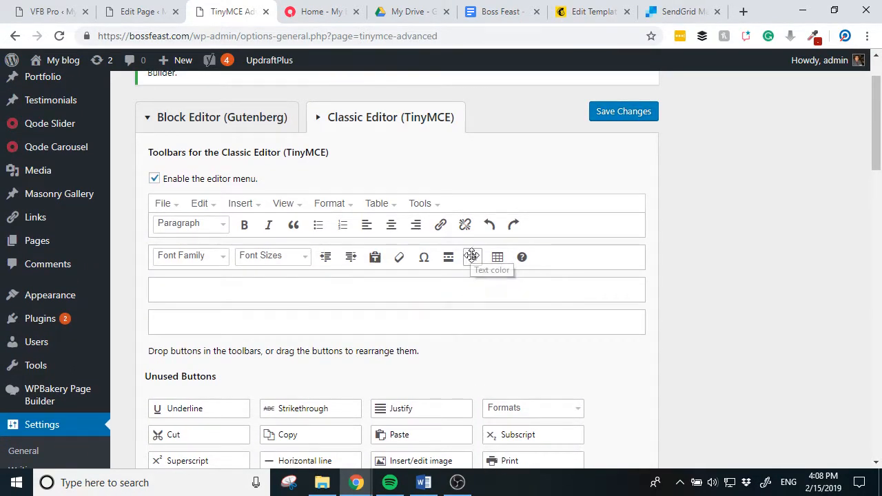
{"action": "scroll", "coordinate": [473, 256], "scroll_direction": "down", "scroll_amount": 4}
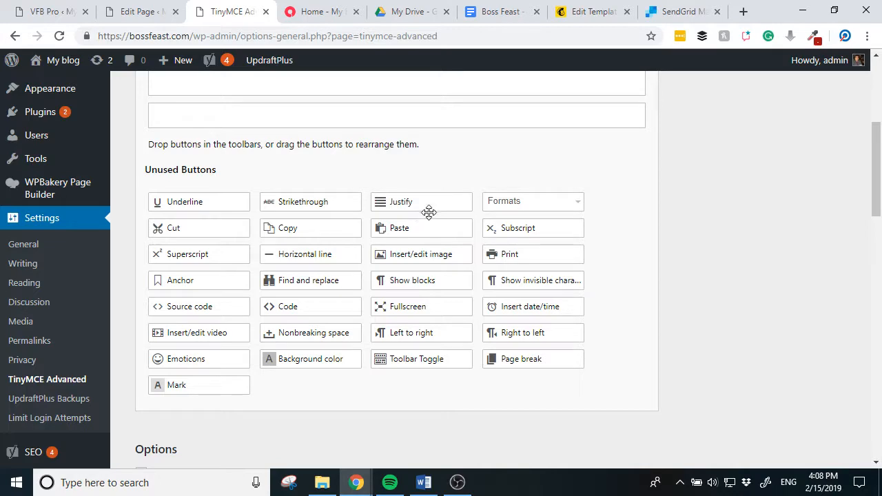
{"action": "scroll", "coordinate": [432, 204], "scroll_direction": "down", "scroll_amount": 3}
{"action": "scroll", "coordinate": [435, 214], "scroll_direction": "up", "scroll_amount": 6}
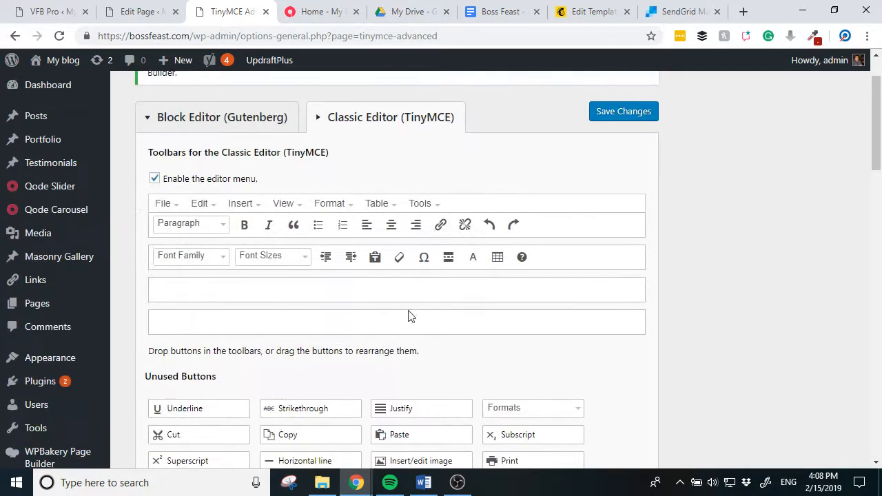
{"action": "left_click_drag", "start_coordinate": [397, 416], "coordinate": [438, 224]}
Add the Fullscreen button to the end of the first Classic Editor toolbar row and save the editor settings
{"action": "scroll", "coordinate": [670, 282], "scroll_direction": "down", "scroll_amount": 5}
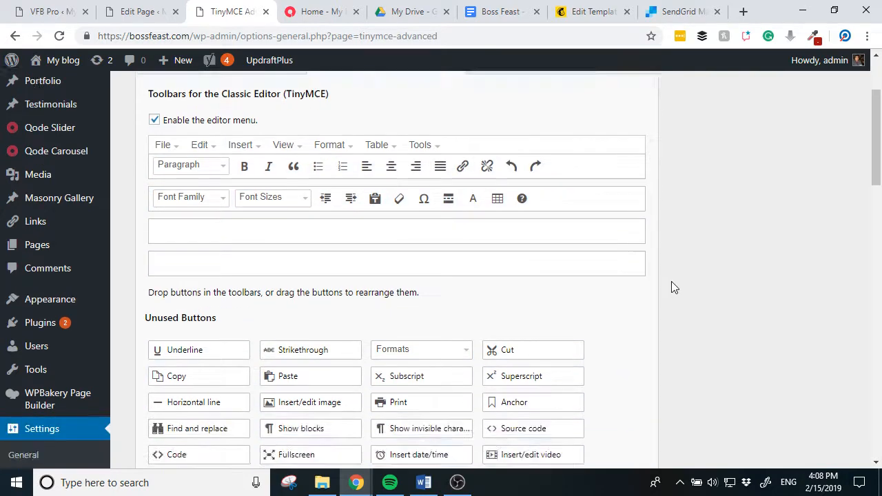
{"action": "scroll", "coordinate": [671, 281], "scroll_direction": "up", "scroll_amount": 2}
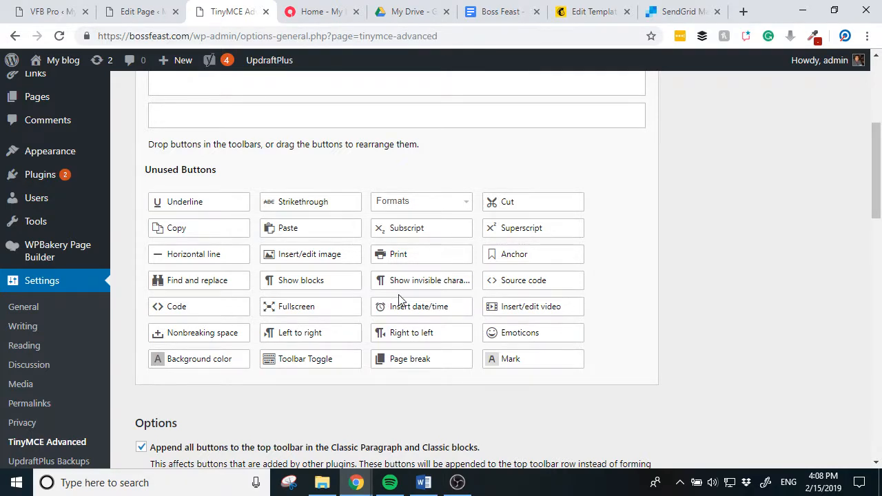
{"action": "scroll", "coordinate": [389, 297], "scroll_direction": "up", "scroll_amount": 1}
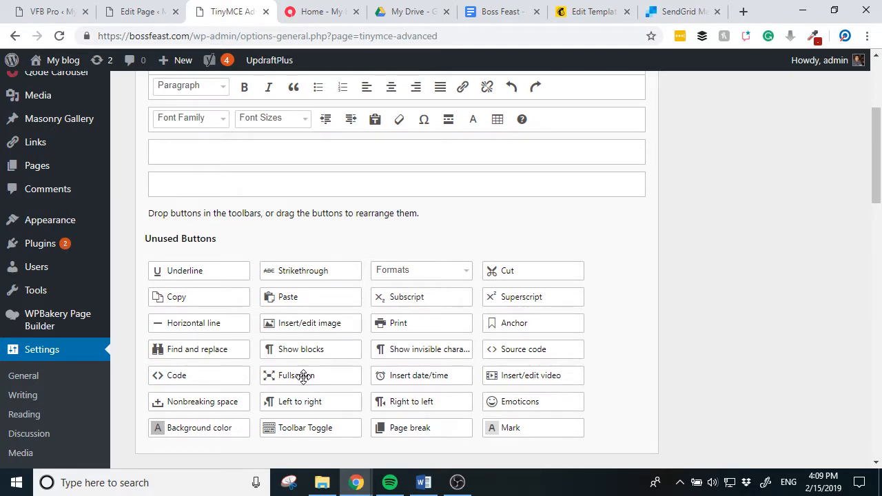
{"action": "left_click_drag", "start_coordinate": [303, 377], "coordinate": [558, 87]}
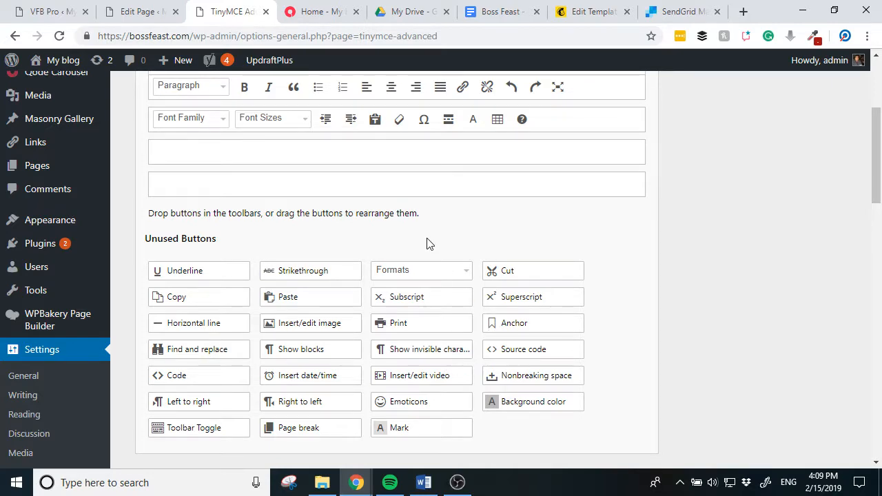
{"action": "scroll", "coordinate": [706, 278], "scroll_direction": "up", "scroll_amount": 3}
{"action": "left_click", "coordinate": [629, 184]}
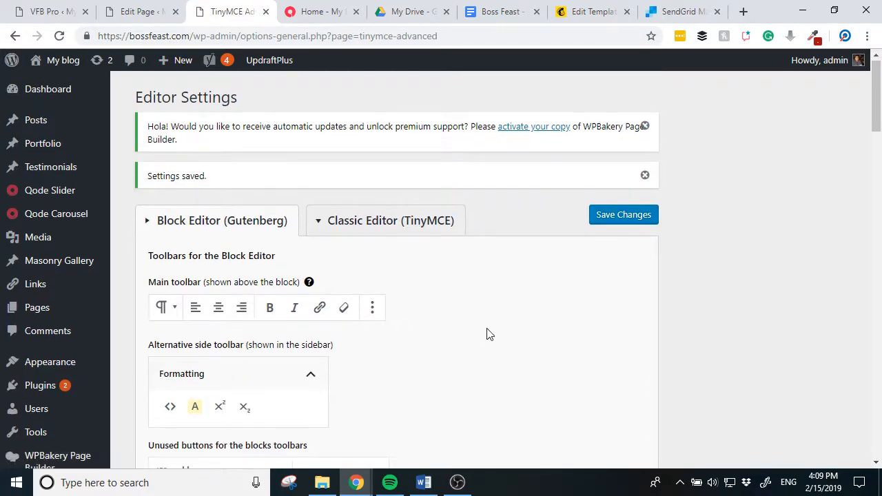
{"action": "scroll", "coordinate": [488, 335], "scroll_direction": "down", "scroll_amount": 3}
{"action": "scroll", "coordinate": [488, 335], "scroll_direction": "up", "scroll_amount": 2}
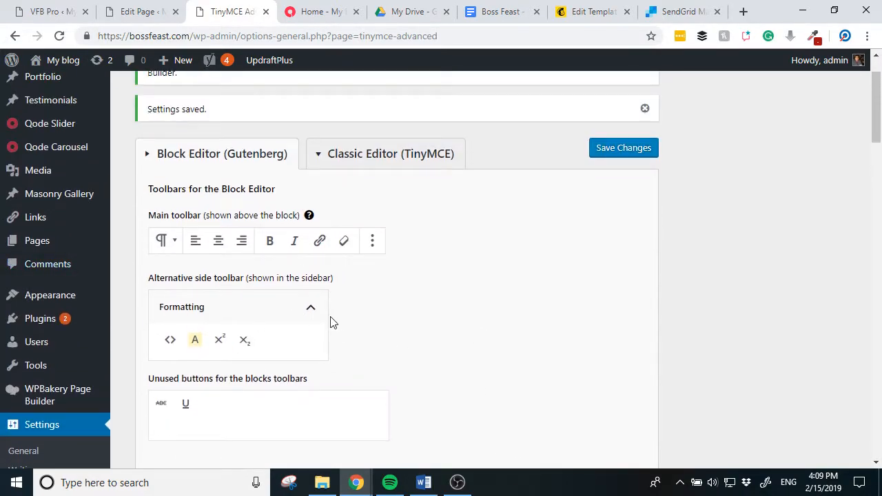
{"action": "scroll", "coordinate": [549, 394], "scroll_direction": "down", "scroll_amount": 15}
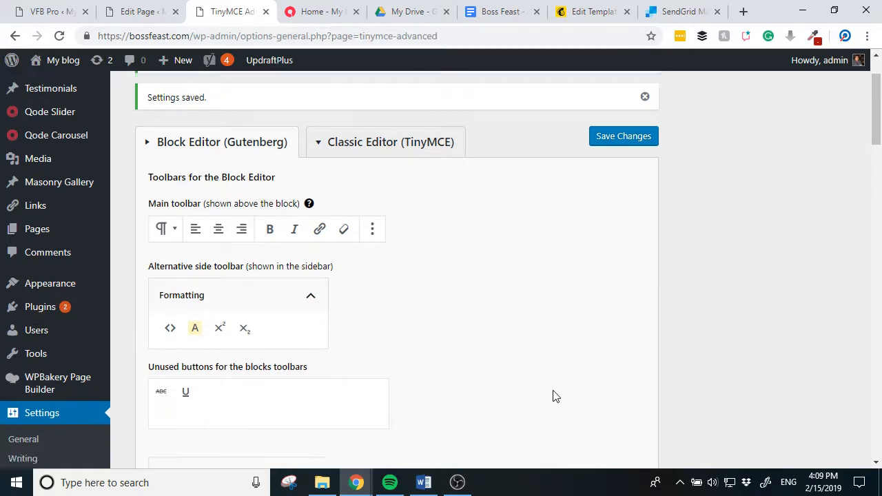
{"action": "scroll", "coordinate": [553, 393], "scroll_direction": "up", "scroll_amount": 5}
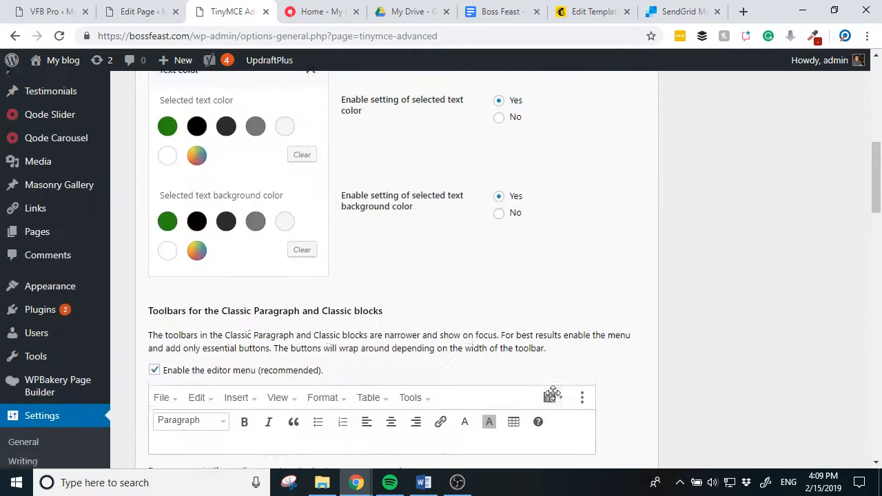
{"action": "scroll", "coordinate": [558, 397], "scroll_direction": "up", "scroll_amount": 7}
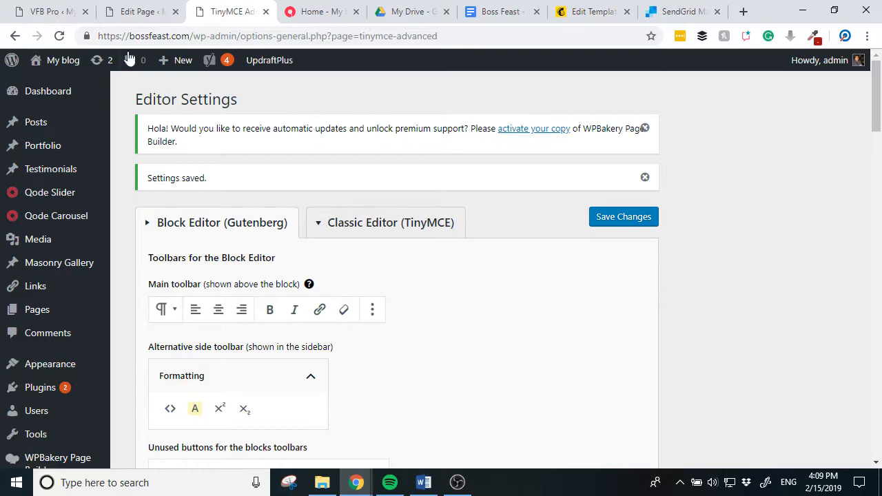
Return to the Terms of Use edit page, reload it, and test the added Fullscreen button by entering and leaving full-screen view
{"action": "left_click", "coordinate": [136, 12]}
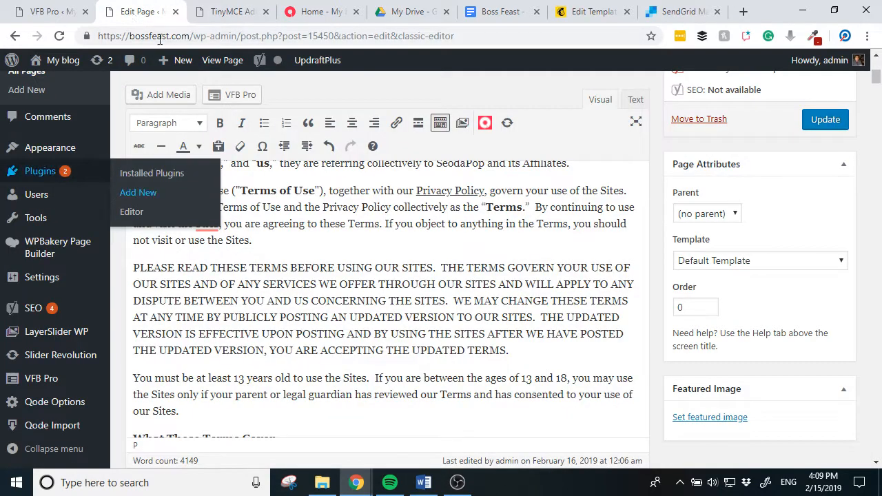
{"action": "left_click", "coordinate": [65, 38]}
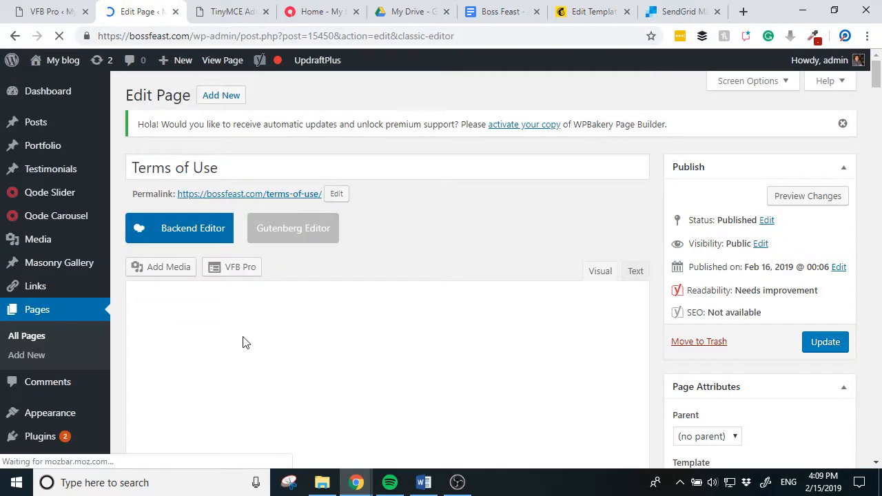
{"action": "scroll", "coordinate": [411, 219], "scroll_direction": "down", "scroll_amount": 3}
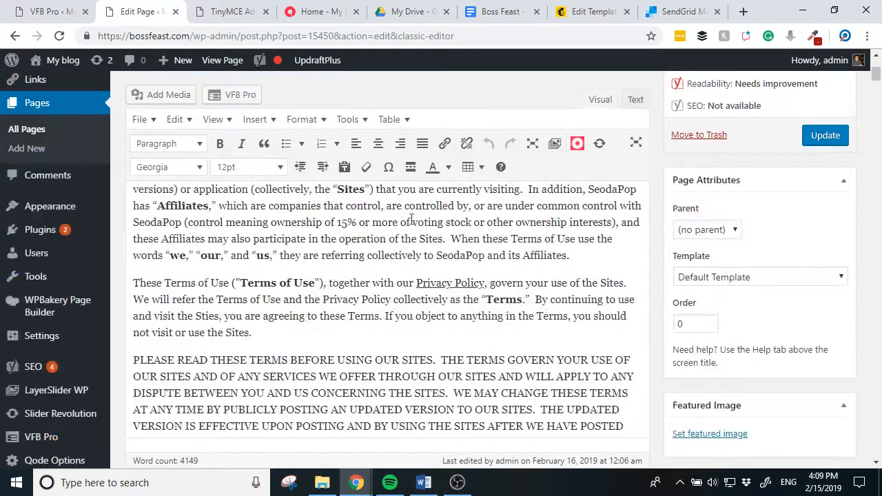
{"action": "left_click", "coordinate": [532, 143]}
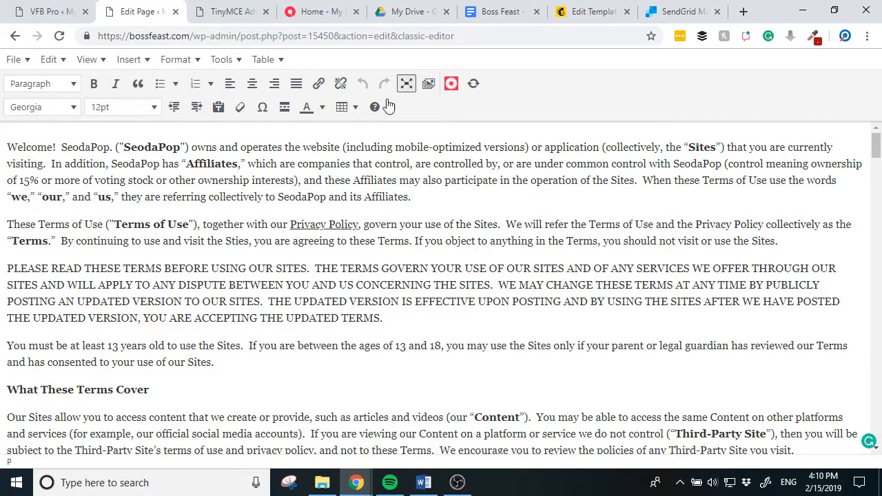
{"action": "left_click", "coordinate": [406, 83]}
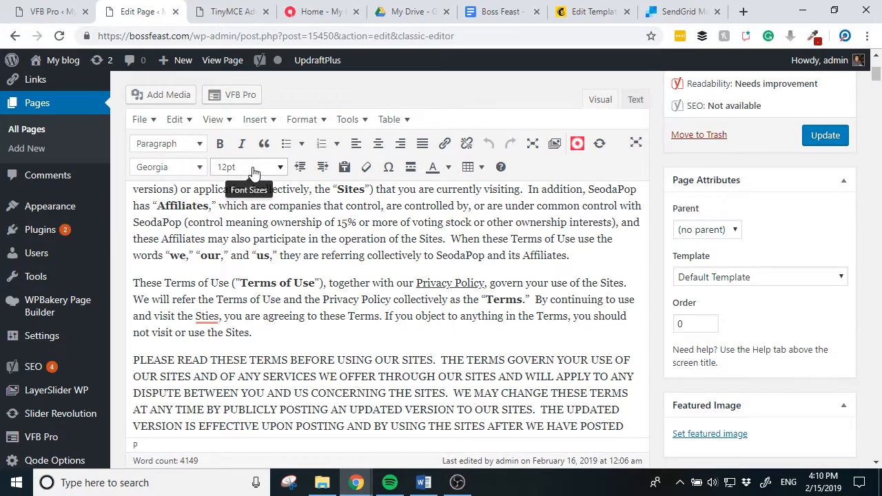
View the available font sizes and the HTML text of the Terms of Use page, ending in the visual editor
{"action": "left_click", "coordinate": [242, 168]}
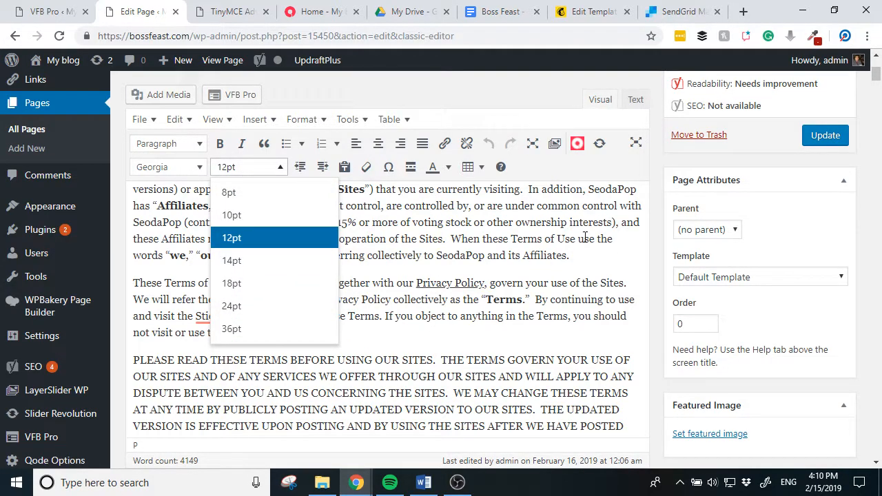
{"action": "left_click", "coordinate": [628, 103]}
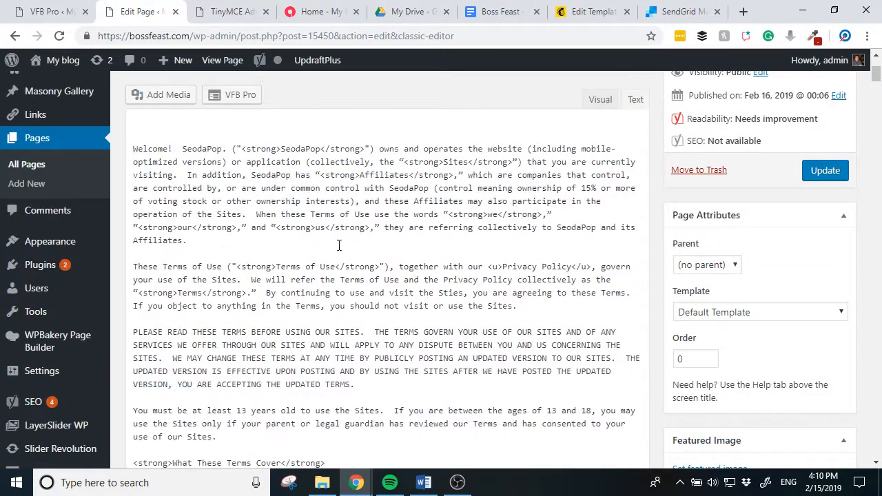
{"action": "left_click", "coordinate": [600, 102]}
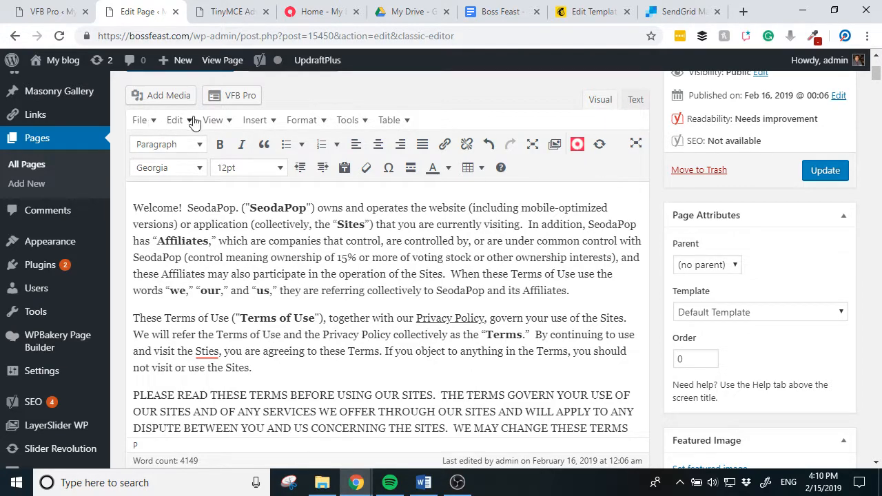
View the classic editor's formatting commands and the list of available page templates without changing the page's template
{"action": "left_click", "coordinate": [260, 123]}
{"action": "mouse_move", "coordinate": [312, 126]}
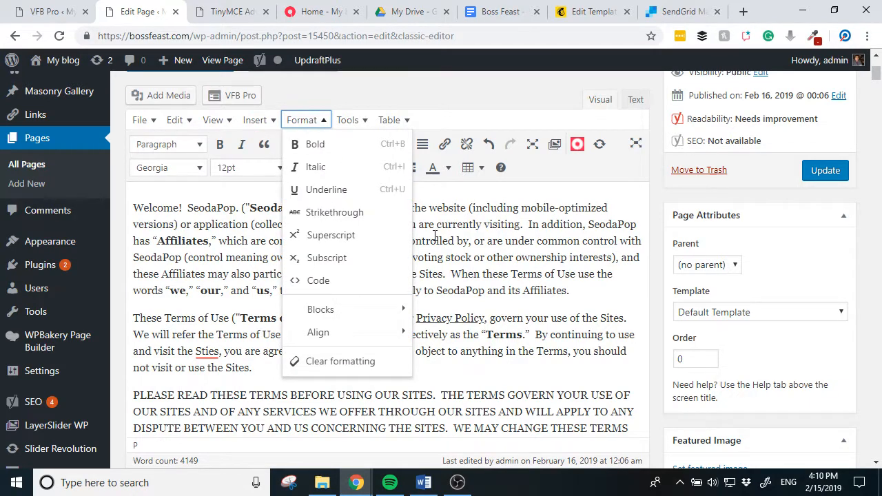
{"action": "left_click", "coordinate": [469, 255]}
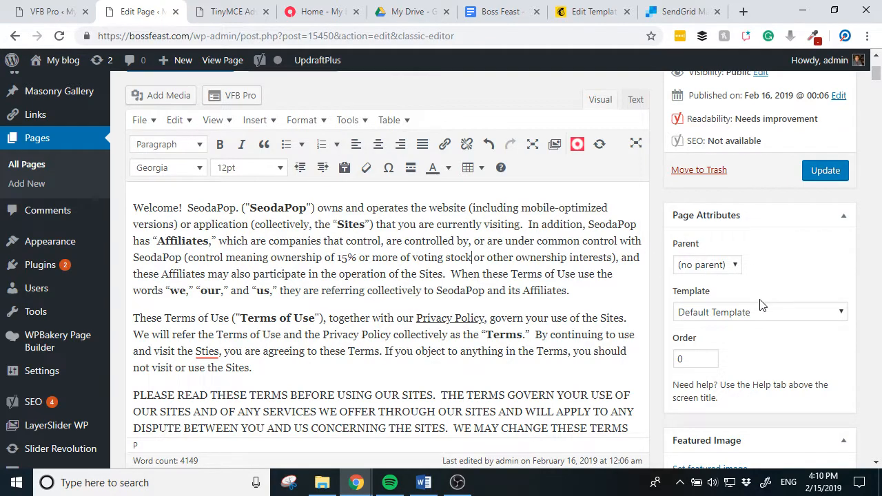
{"action": "left_click", "coordinate": [774, 312]}
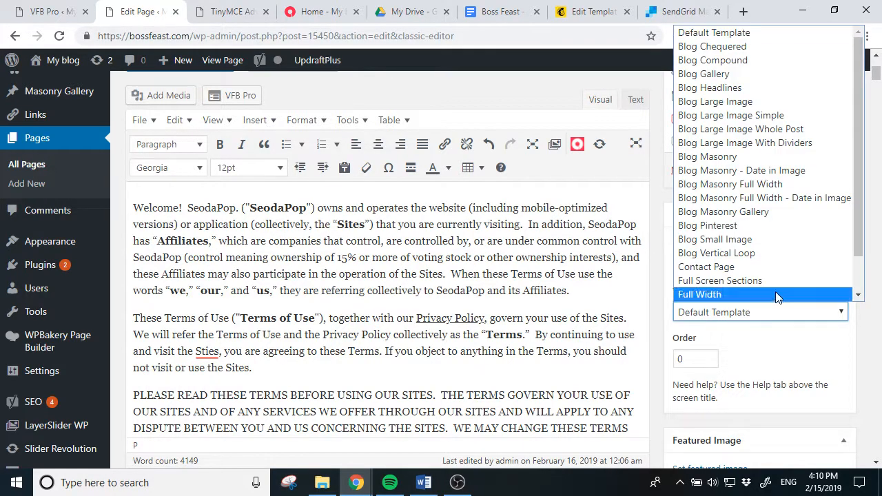
{"action": "left_click", "coordinate": [754, 351]}
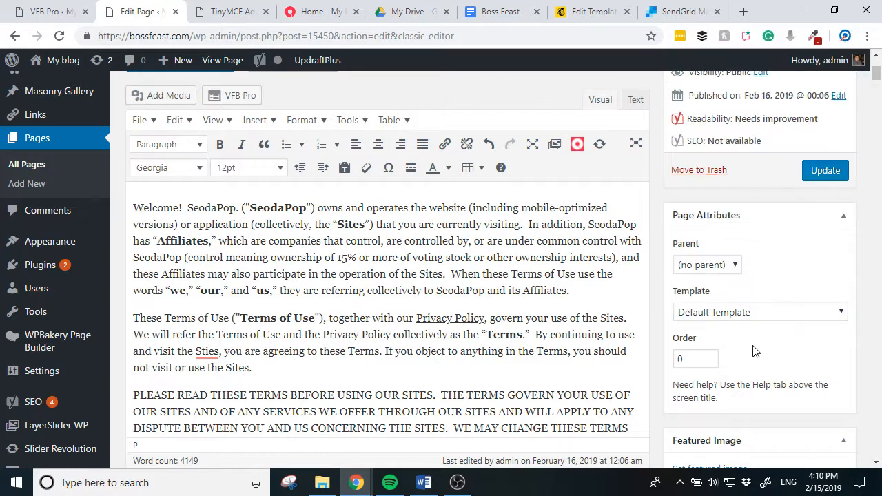
Open the published Terms of Use page from its permalink in a new tab and close the TinyMCE Advanced settings tab
{"action": "scroll", "coordinate": [365, 203], "scroll_direction": "up", "scroll_amount": 5}
{"action": "middle_click", "coordinate": [277, 194]}
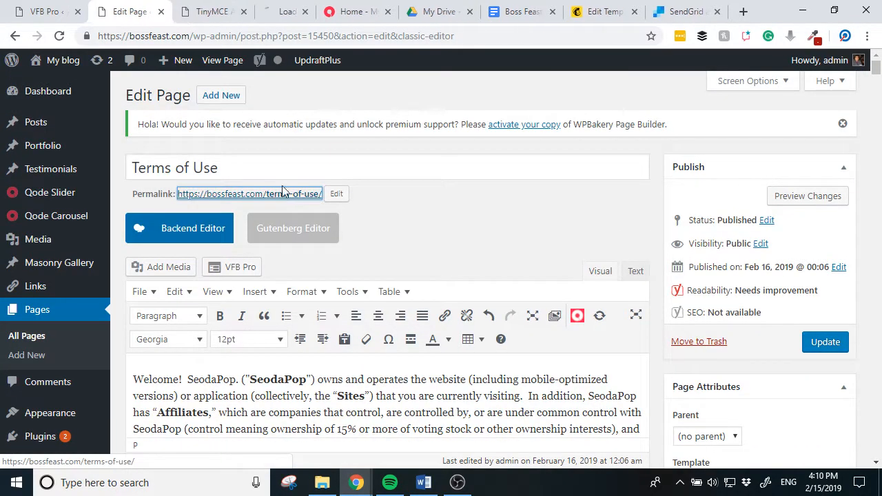
{"action": "left_click", "coordinate": [260, 7]}
{"action": "left_click", "coordinate": [208, 9]}
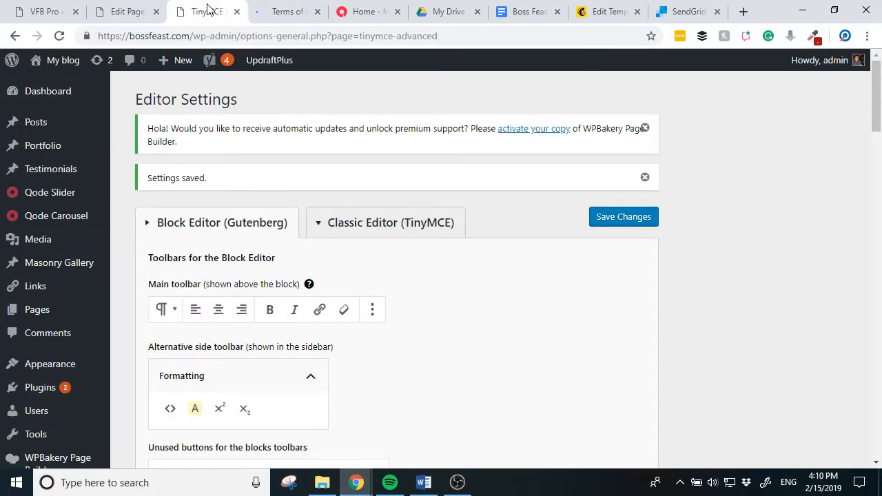
{"action": "left_click", "coordinate": [236, 11]}
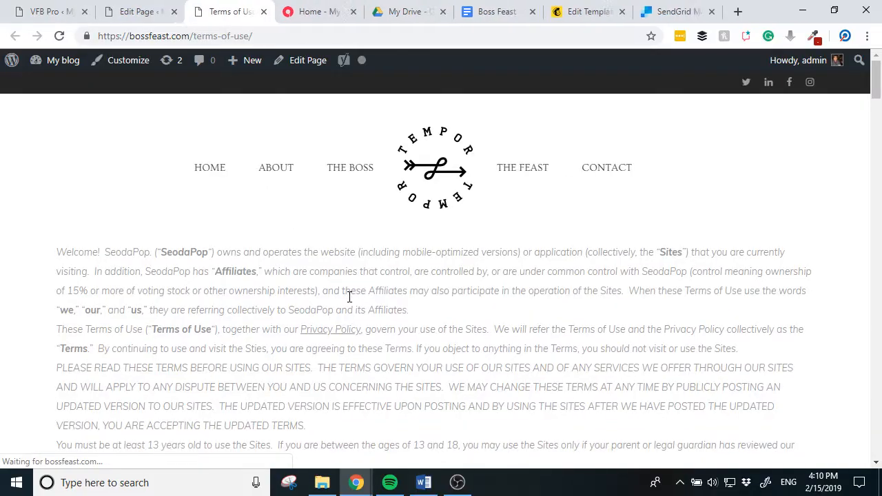
Look through the published Terms of Use page down to the Apple device terms and back to its beginning, examining the text layout
{"action": "scroll", "coordinate": [383, 321], "scroll_direction": "down", "scroll_amount": 20}
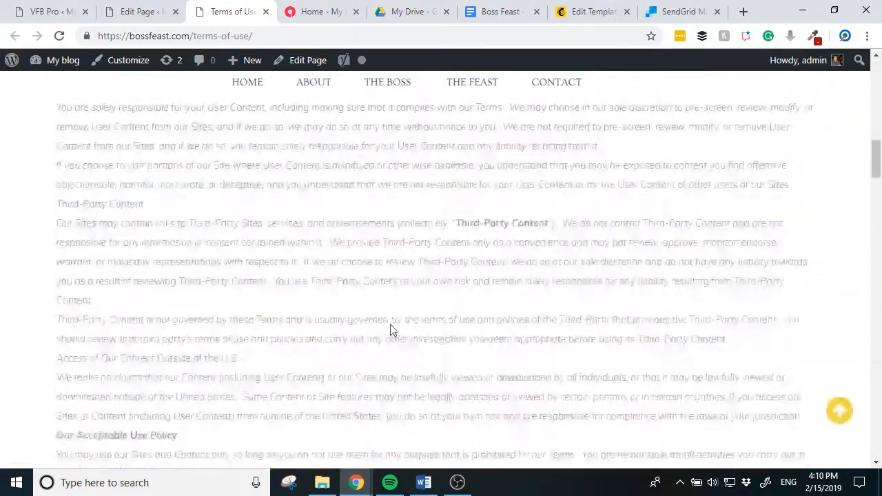
{"action": "scroll", "coordinate": [391, 324], "scroll_direction": "down", "scroll_amount": 15}
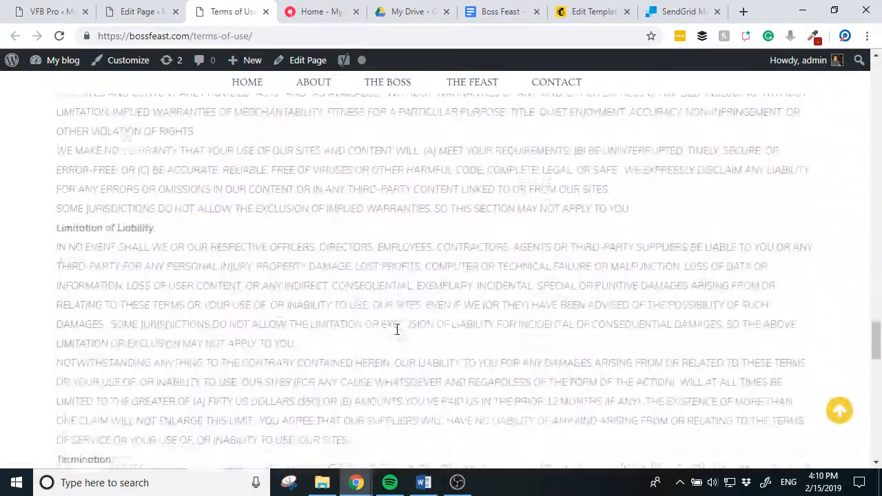
{"action": "scroll", "coordinate": [398, 337], "scroll_direction": "down", "scroll_amount": 20}
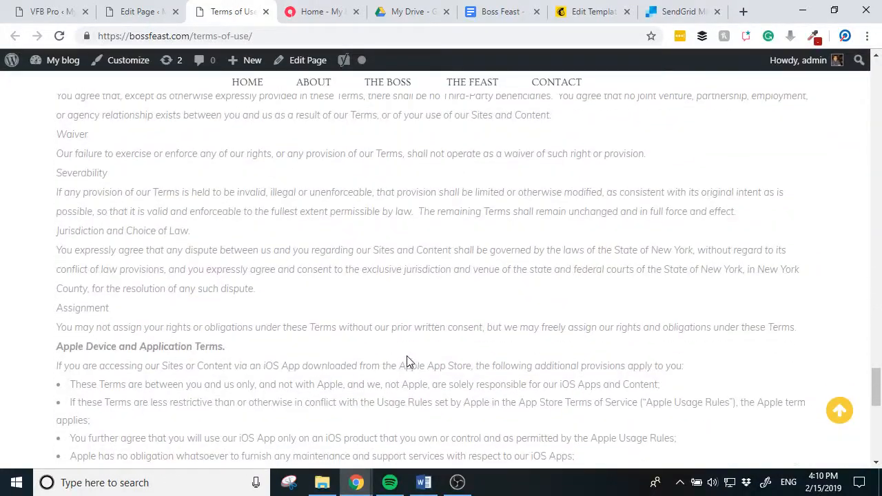
{"action": "scroll", "coordinate": [411, 354], "scroll_direction": "up", "scroll_amount": 10}
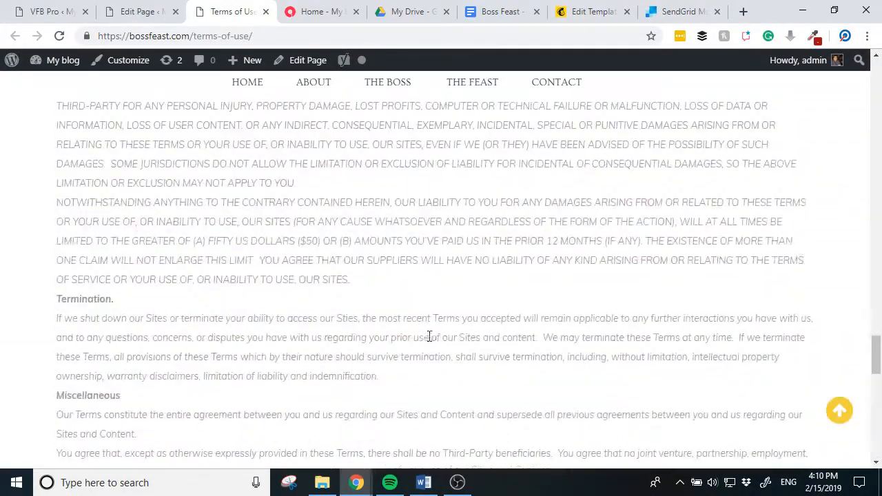
{"action": "scroll", "coordinate": [429, 343], "scroll_direction": "down", "scroll_amount": 12}
{"action": "scroll", "coordinate": [429, 342], "scroll_direction": "up", "scroll_amount": 20}
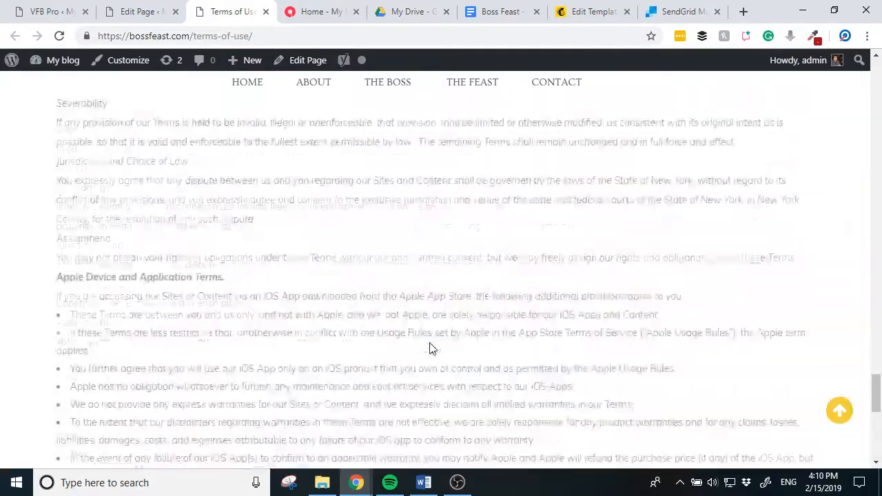
{"action": "scroll", "coordinate": [428, 344], "scroll_direction": "up", "scroll_amount": 20}
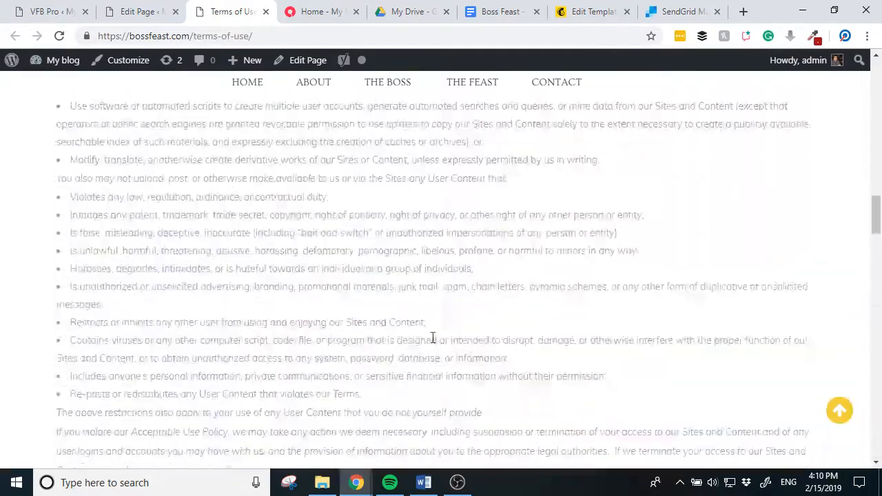
{"action": "scroll", "coordinate": [414, 336], "scroll_direction": "up", "scroll_amount": 5}
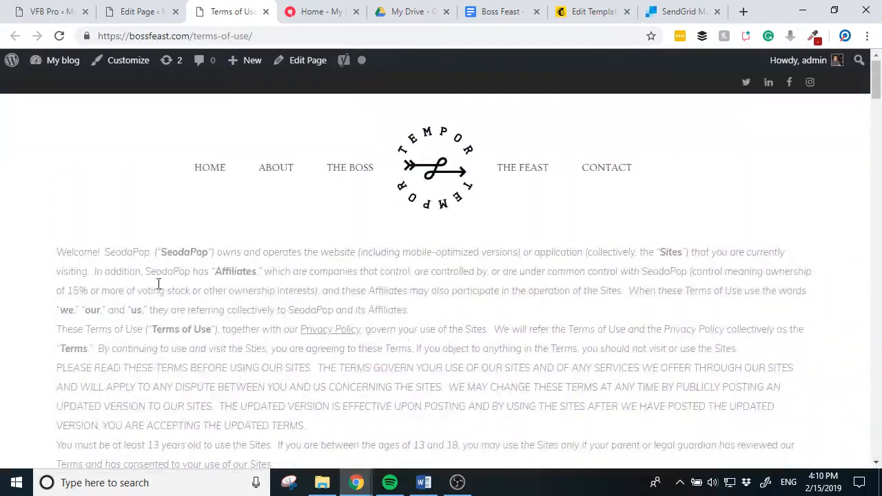
Highlight passages in the opening paragraphs of the published Terms of Use page to examine the text's font and color
{"action": "left_click_drag", "start_coordinate": [92, 252], "coordinate": [447, 384]}
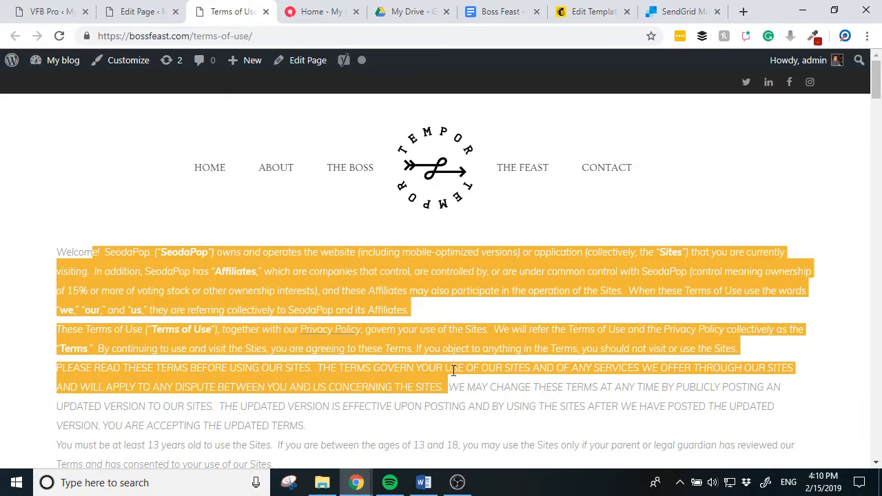
{"action": "left_click", "coordinate": [544, 312]}
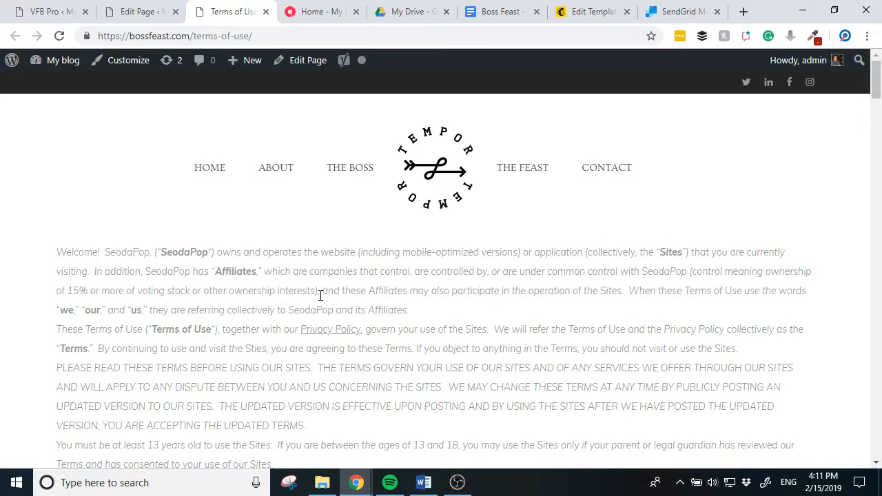
{"action": "left_click_drag", "start_coordinate": [66, 253], "coordinate": [105, 255]}
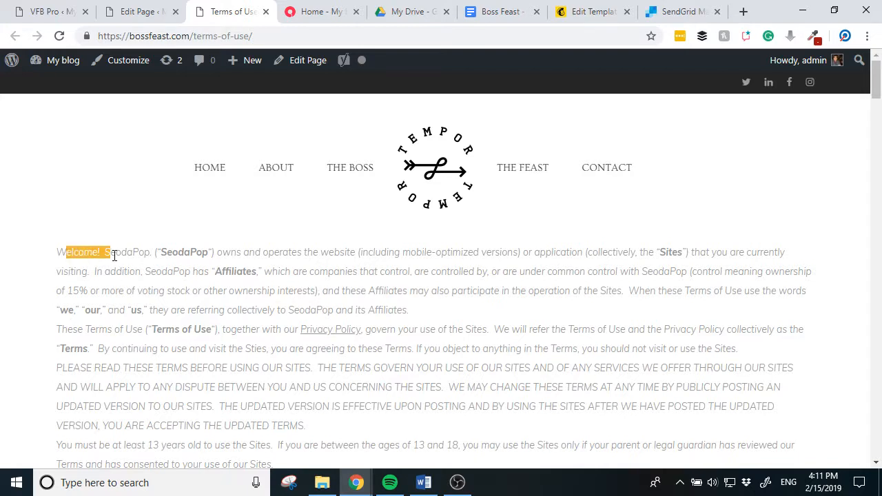
{"action": "left_click", "coordinate": [172, 228]}
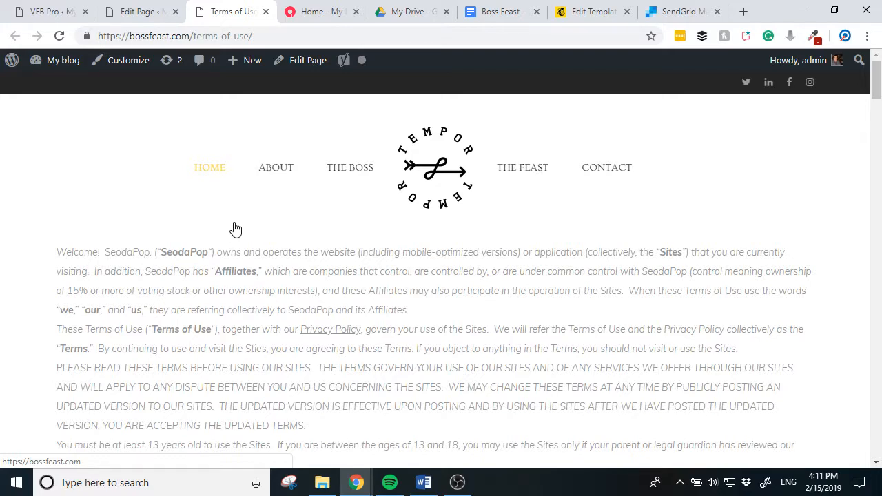
Return to the Terms of Use edit page, open the Qode Options Fonts settings in a new tab, and go to their Text section
{"action": "left_click", "coordinate": [320, 11]}
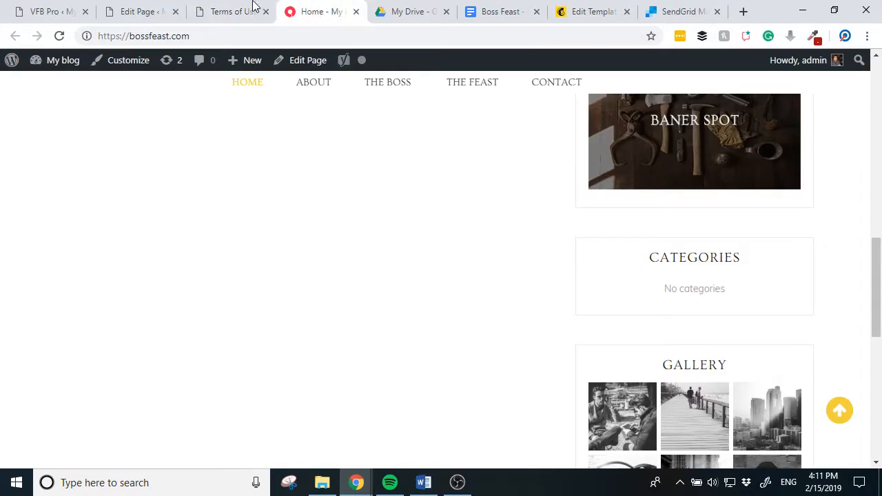
{"action": "left_click", "coordinate": [151, 9]}
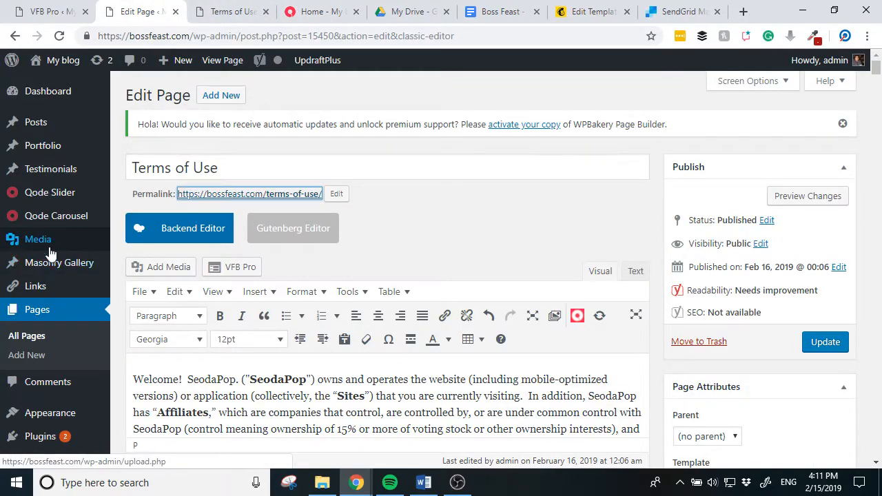
{"action": "scroll", "coordinate": [49, 290], "scroll_direction": "down", "scroll_amount": 15}
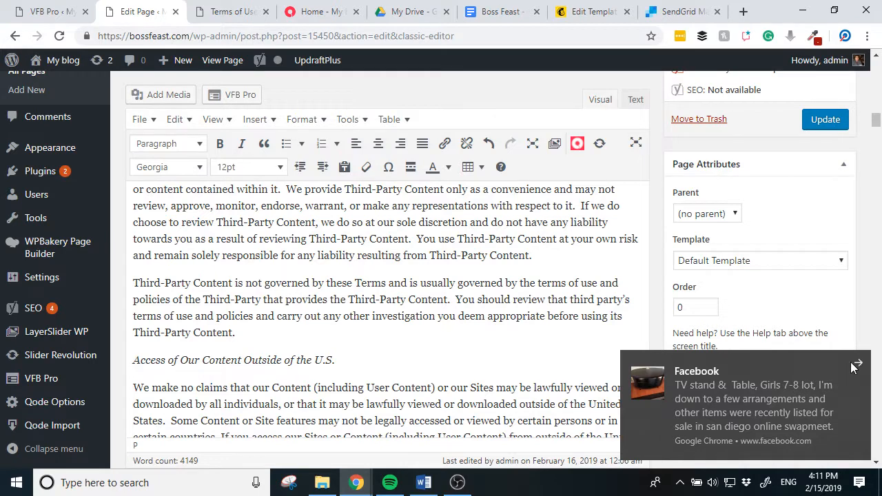
{"action": "left_click", "coordinate": [857, 365]}
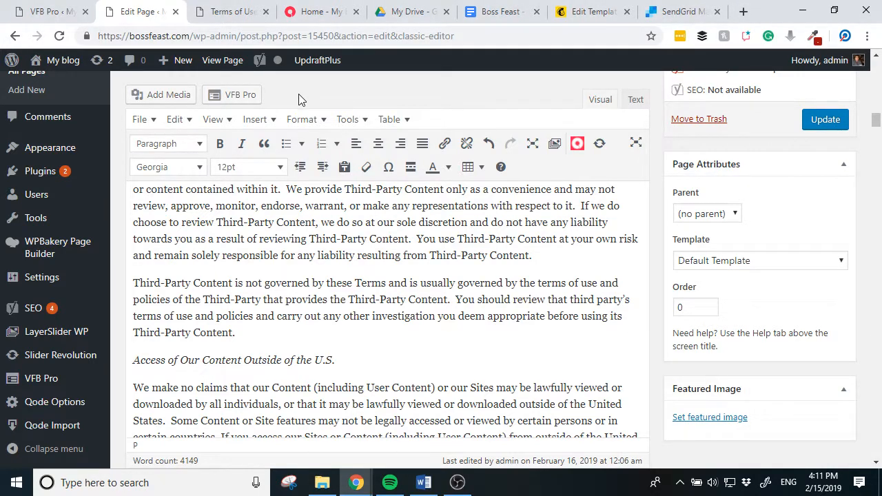
{"action": "scroll", "coordinate": [41, 375], "scroll_direction": "down", "scroll_amount": 5}
{"action": "mouse_move", "coordinate": [54, 408]}
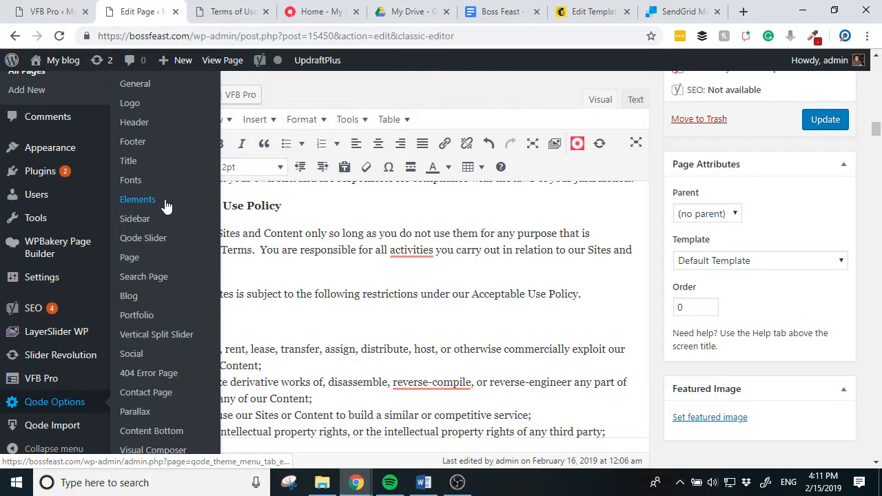
{"action": "middle_click", "coordinate": [148, 190]}
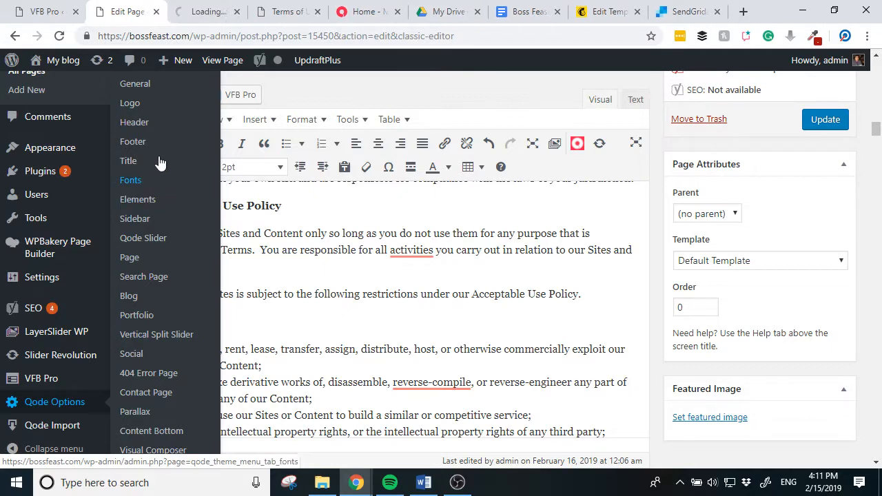
{"action": "left_click", "coordinate": [337, 265]}
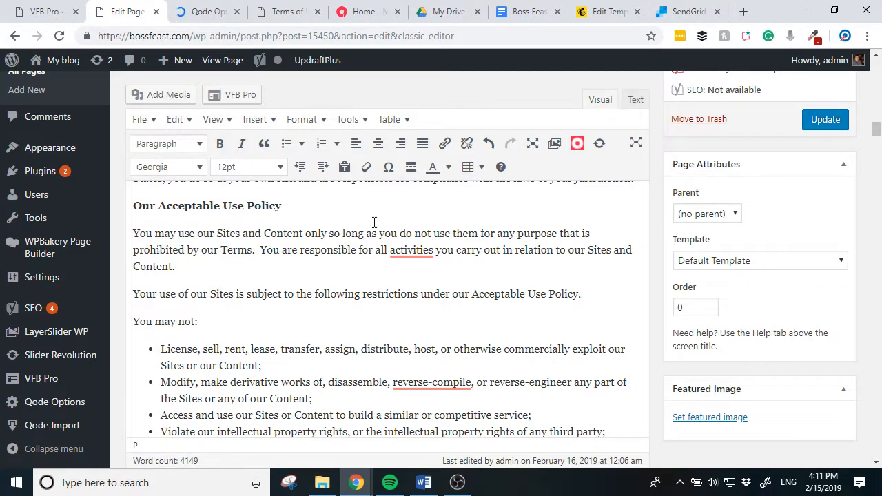
{"action": "mouse_move", "coordinate": [408, 254]}
{"action": "scroll", "coordinate": [375, 282], "scroll_direction": "up", "scroll_amount": 5}
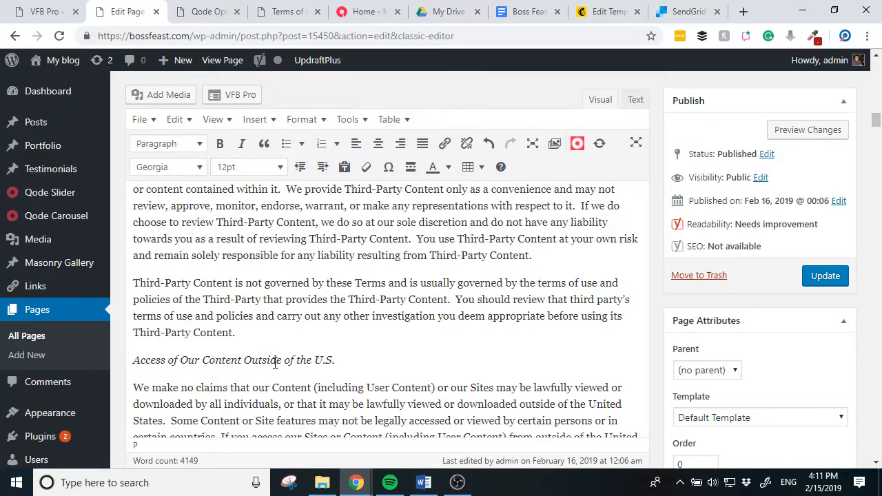
{"action": "left_click", "coordinate": [186, 11]}
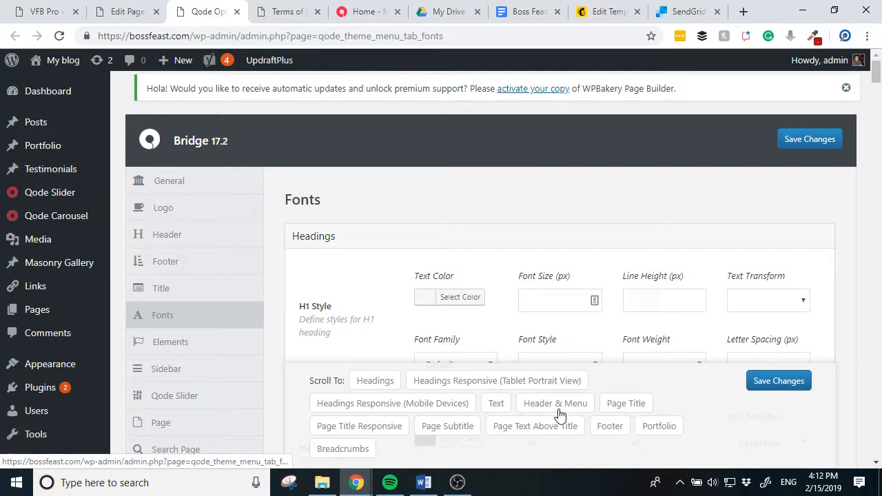
{"action": "left_click", "coordinate": [493, 410]}
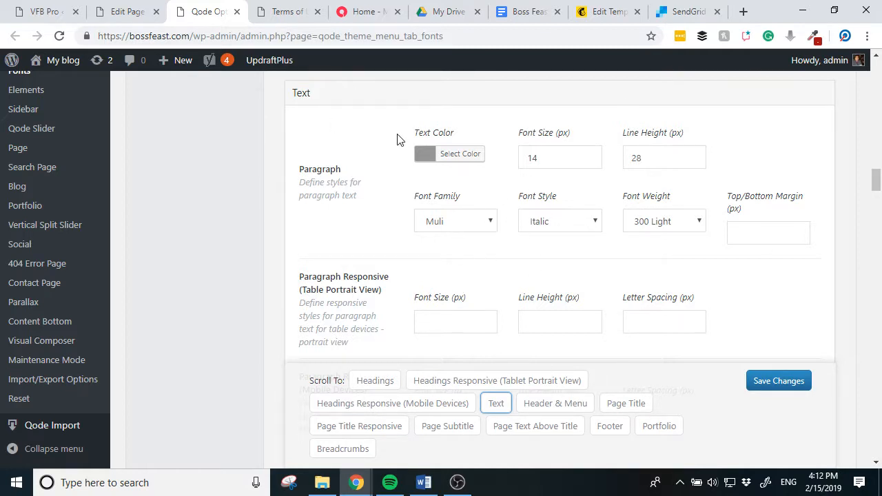
Try darkening the paragraph text color to #686868 and look at the published Terms of Use page for comparison
{"action": "left_click", "coordinate": [422, 153]}
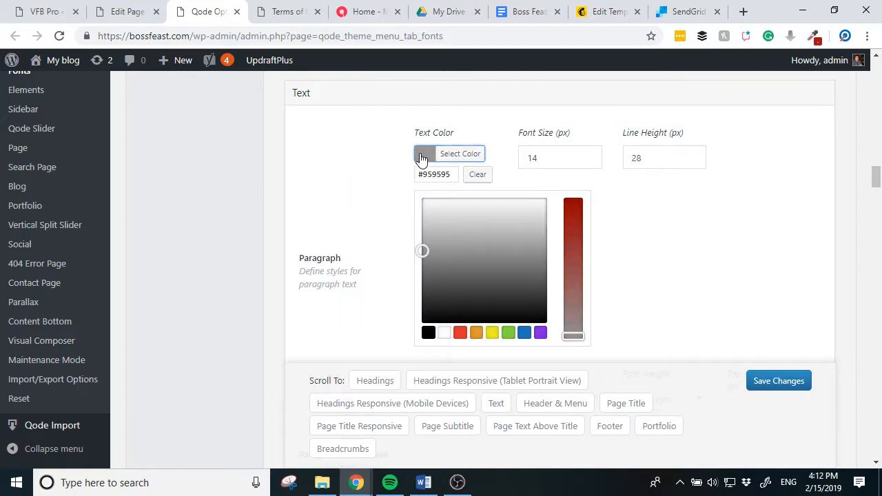
{"action": "left_click_drag", "start_coordinate": [419, 250], "coordinate": [416, 271]}
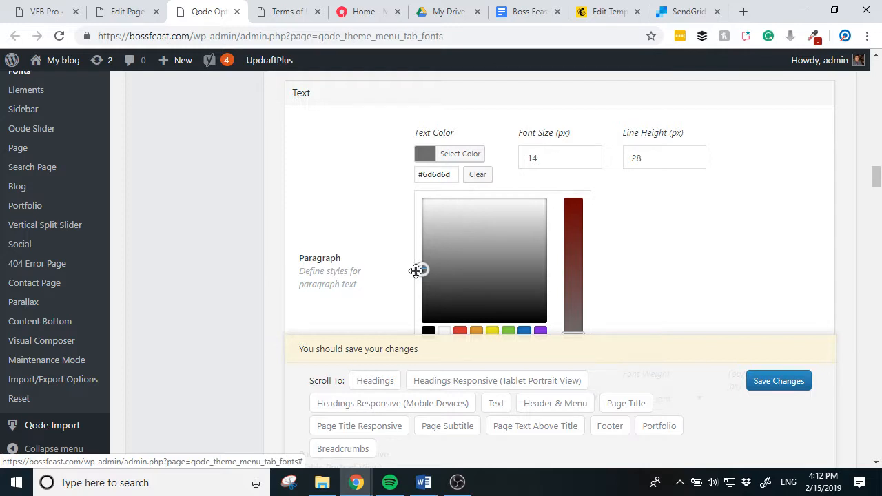
{"action": "left_click_drag", "start_coordinate": [417, 270], "coordinate": [416, 273]}
{"action": "left_click", "coordinate": [276, 10]}
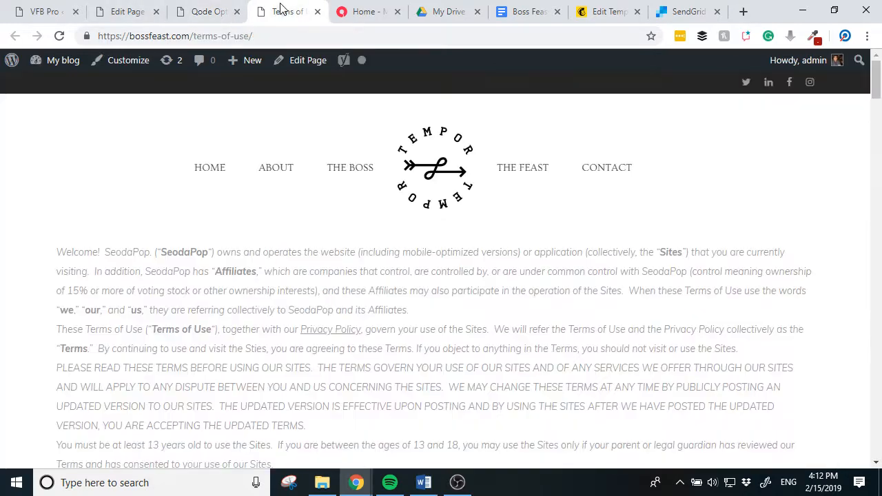
{"action": "left_click", "coordinate": [205, 9]}
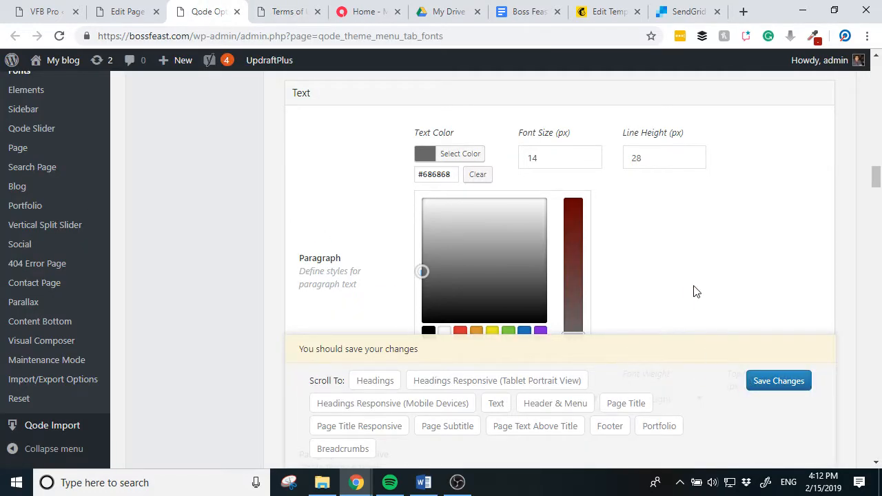
Reopen the paragraph text color picker and darken the color to #3d3d3d
{"action": "left_click", "coordinate": [574, 231]}
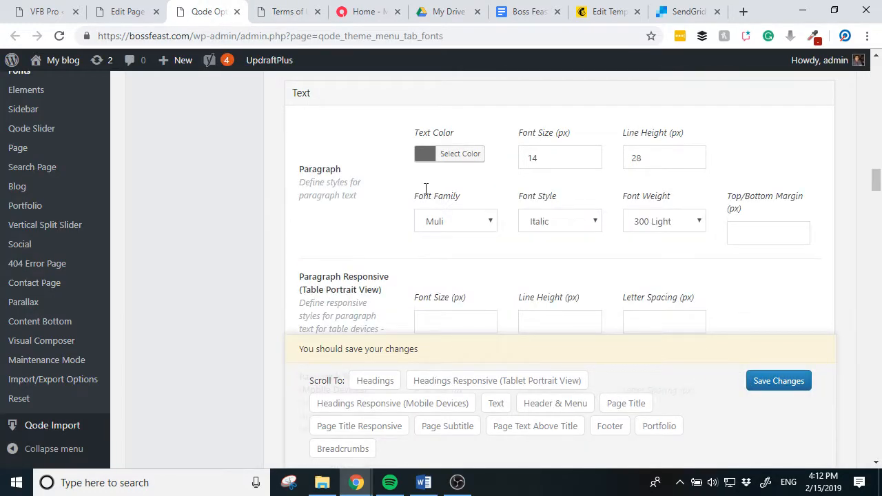
{"action": "left_click", "coordinate": [424, 160]}
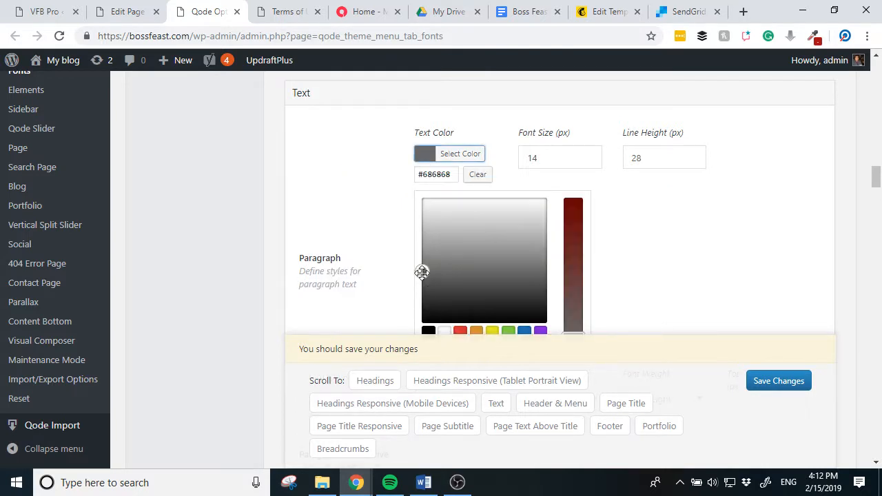
{"action": "left_click_drag", "start_coordinate": [421, 272], "coordinate": [409, 293]}
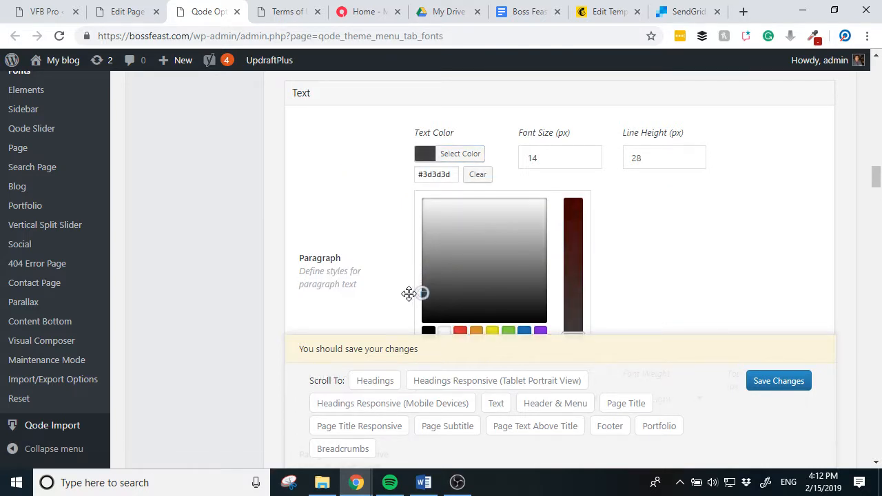
Save the paragraph text color change in the Fonts settings and reload the published Terms of Use page
{"action": "left_click", "coordinate": [690, 264]}
{"action": "left_click", "coordinate": [779, 386]}
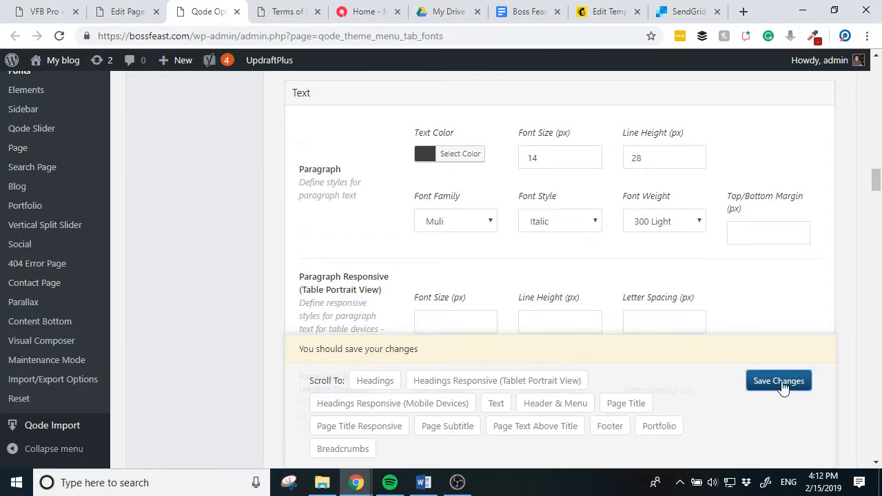
{"action": "left_click", "coordinate": [281, 11]}
{"action": "left_click", "coordinate": [60, 37]}
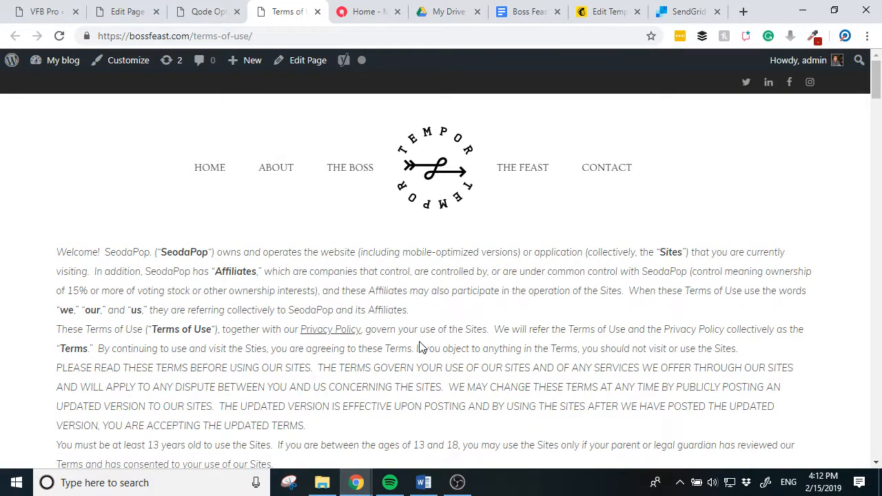
Read through the published Terms of Use page from beginning to footer to examine its text color and layout
{"action": "scroll", "coordinate": [422, 386], "scroll_direction": "down", "scroll_amount": 10}
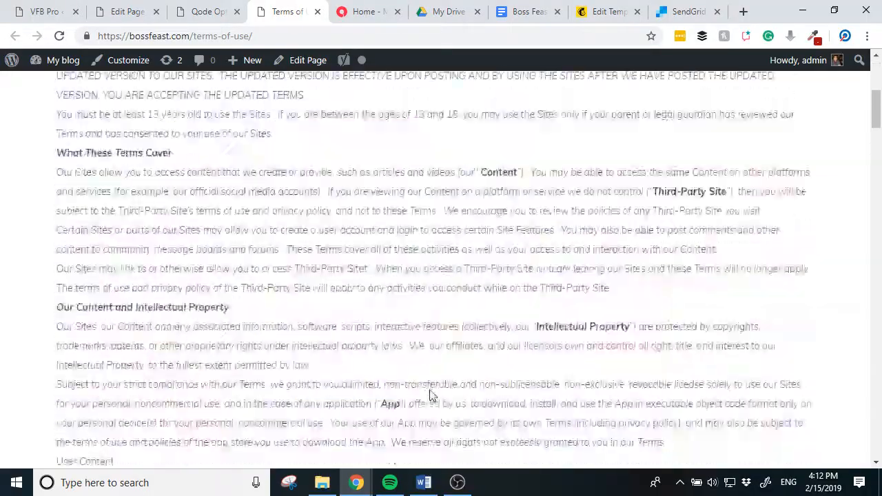
{"action": "scroll", "coordinate": [434, 389], "scroll_direction": "down", "scroll_amount": 8}
{"action": "scroll", "coordinate": [446, 398], "scroll_direction": "down", "scroll_amount": 20}
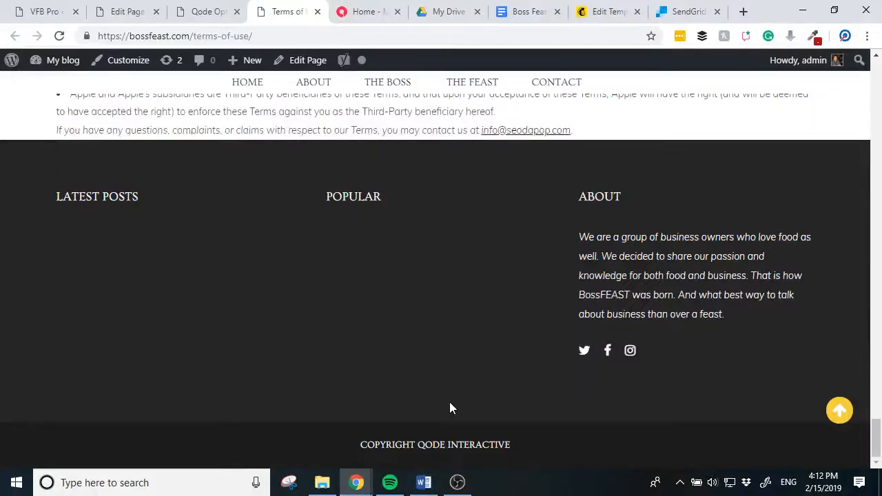
{"action": "scroll", "coordinate": [449, 402], "scroll_direction": "up", "scroll_amount": 15}
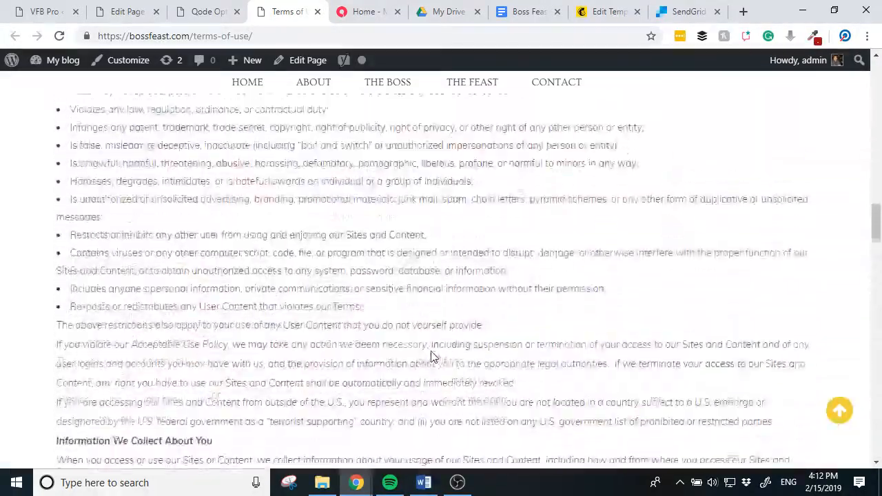
{"action": "scroll", "coordinate": [432, 356], "scroll_direction": "up", "scroll_amount": 10}
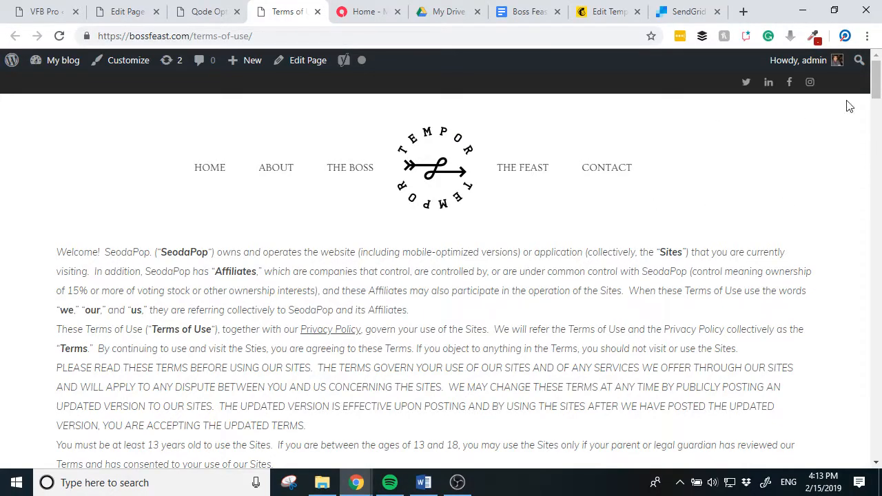
{"action": "left_click_drag", "start_coordinate": [874, 79], "coordinate": [828, 447]}
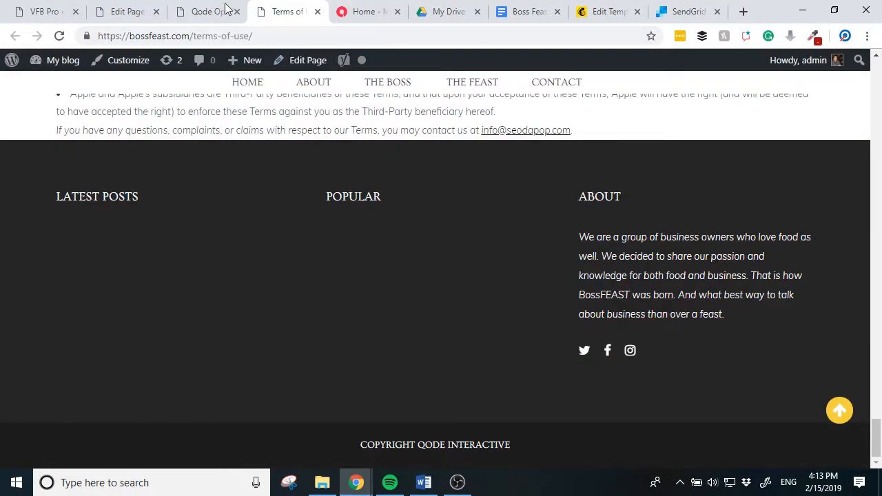
{"action": "left_click", "coordinate": [372, 9]}
{"action": "left_click", "coordinate": [277, 9]}
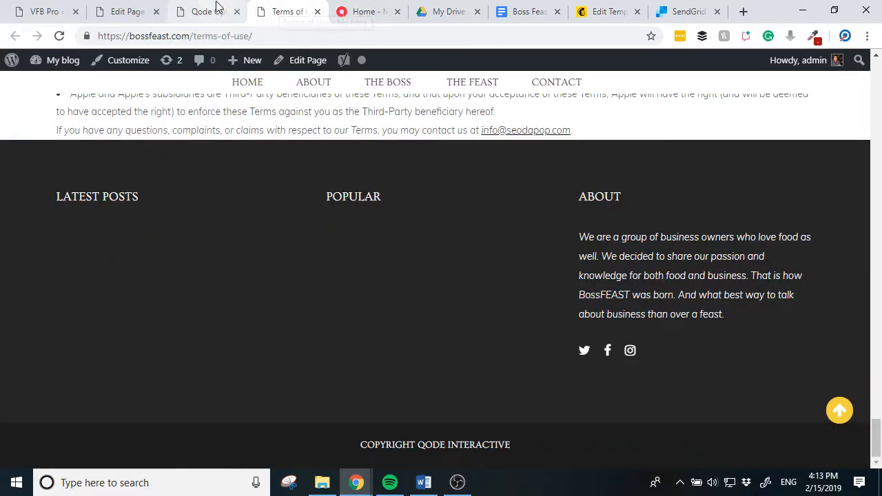
Look through the Qode Fonts settings and the Terms of Use edit page's options for a page title setting
{"action": "left_click", "coordinate": [216, 8]}
{"action": "scroll", "coordinate": [291, 212], "scroll_direction": "up", "scroll_amount": 10}
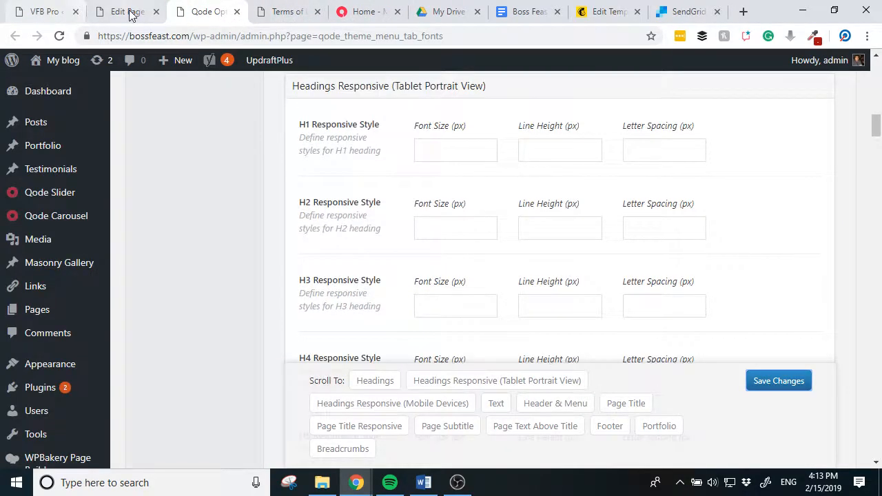
{"action": "left_click", "coordinate": [128, 12]}
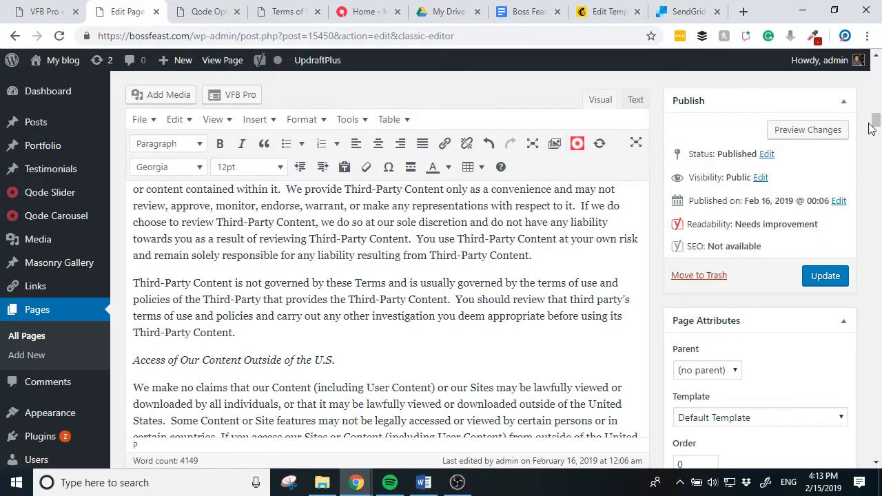
{"action": "left_click_drag", "start_coordinate": [875, 122], "coordinate": [860, 305]}
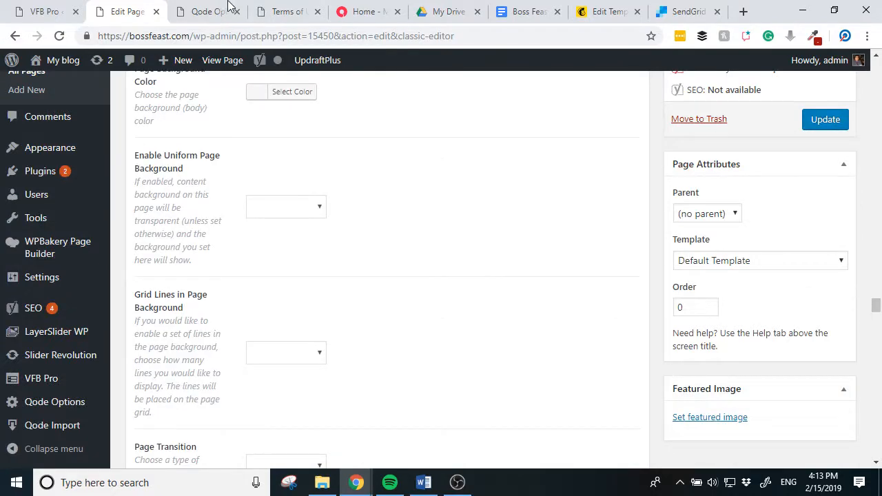
{"action": "scroll", "coordinate": [504, 222], "scroll_direction": "up", "scroll_amount": 6}
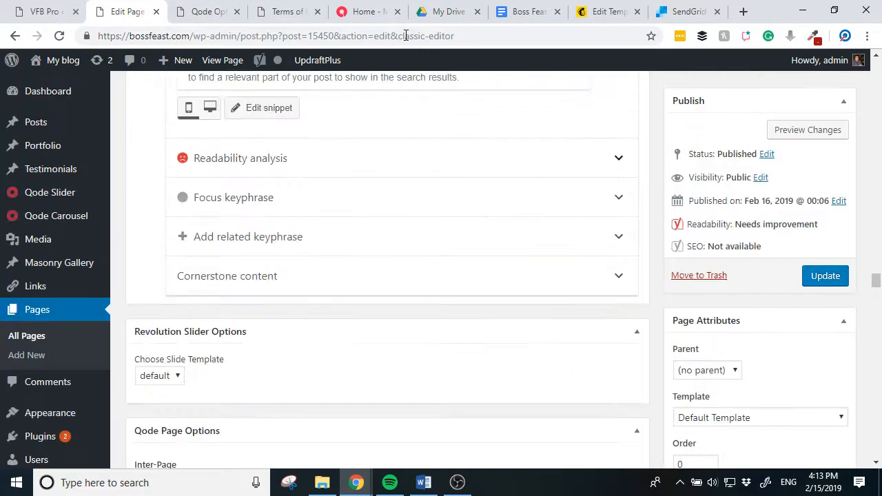
In the Qode Options Title settings, set Hide Title Area to No and save the changes
{"action": "left_click", "coordinate": [200, 14]}
{"action": "scroll", "coordinate": [284, 196], "scroll_direction": "up", "scroll_amount": 15}
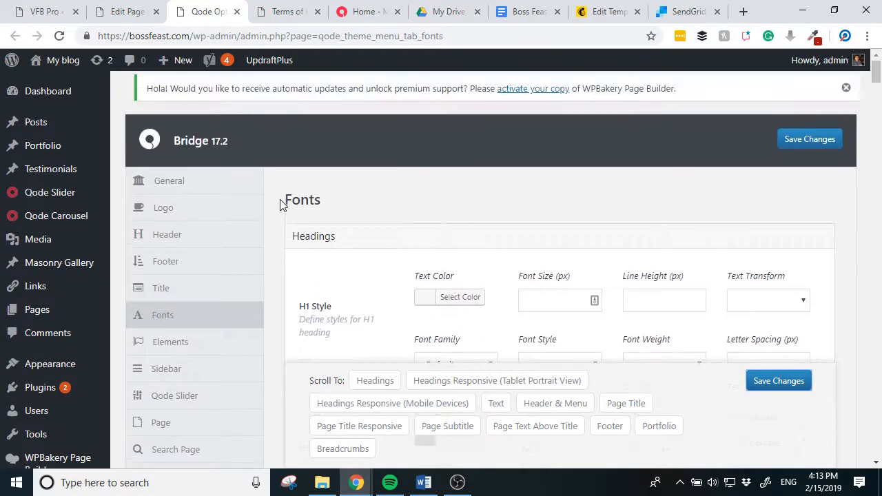
{"action": "left_click", "coordinate": [188, 287]}
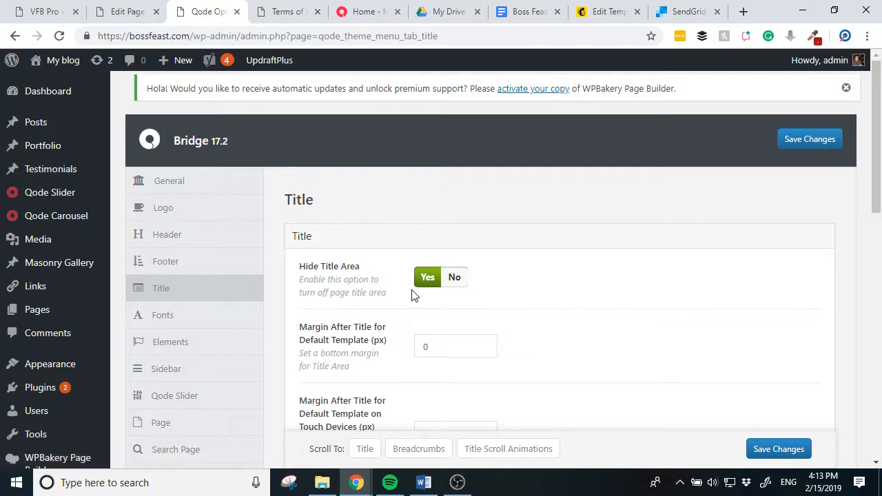
{"action": "left_click", "coordinate": [456, 284]}
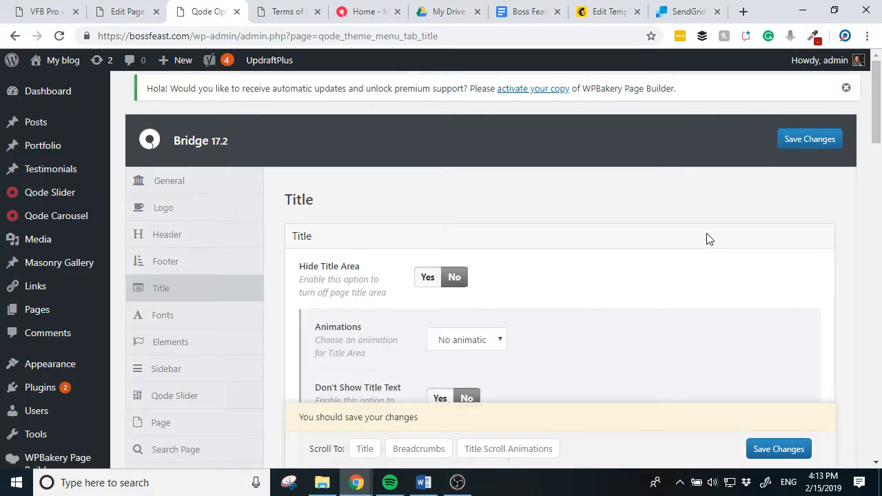
{"action": "left_click", "coordinate": [808, 140]}
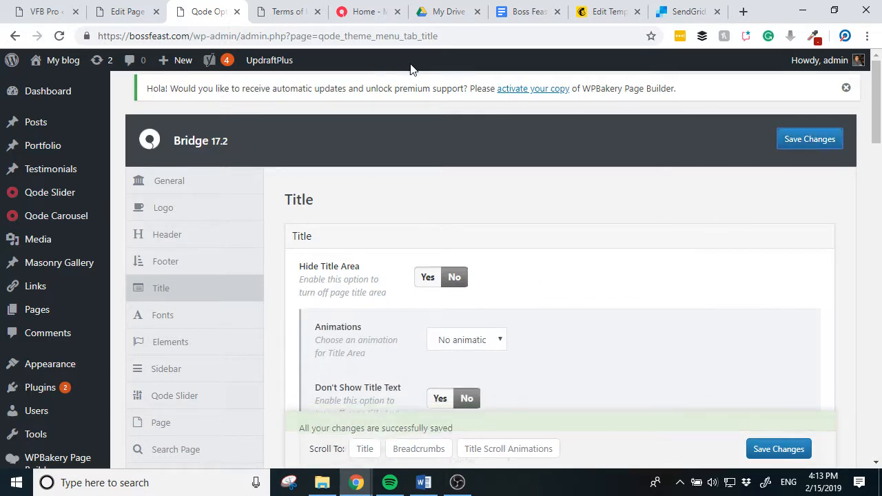
{"action": "left_click", "coordinate": [358, 482]}
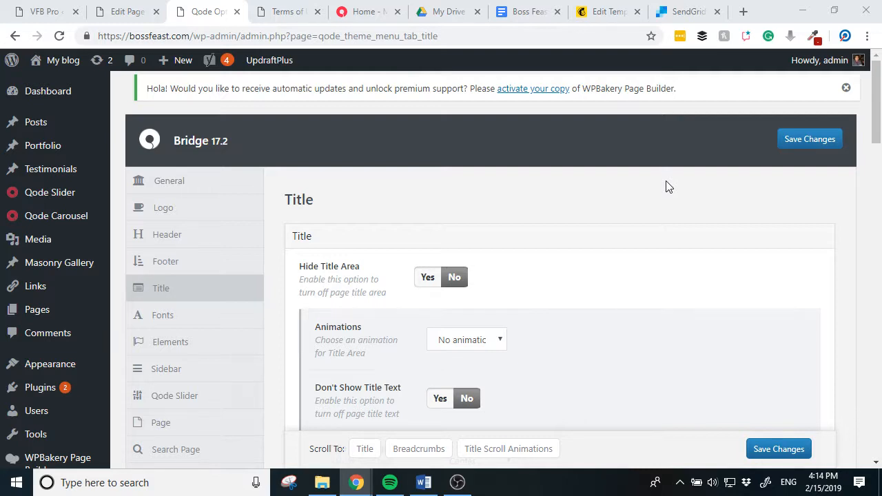
Reload the published Terms of Use page, check its beginning for the title area, and glance at the home page
{"action": "left_click", "coordinate": [307, 11]}
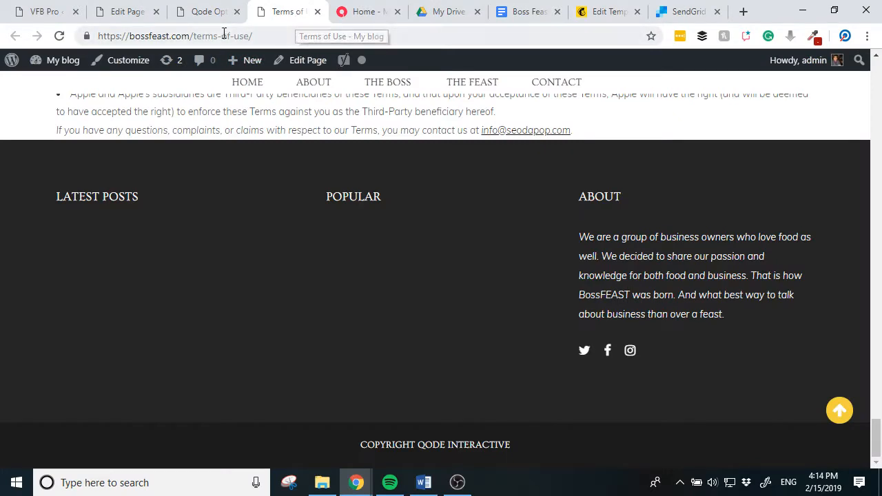
{"action": "left_click", "coordinate": [65, 38]}
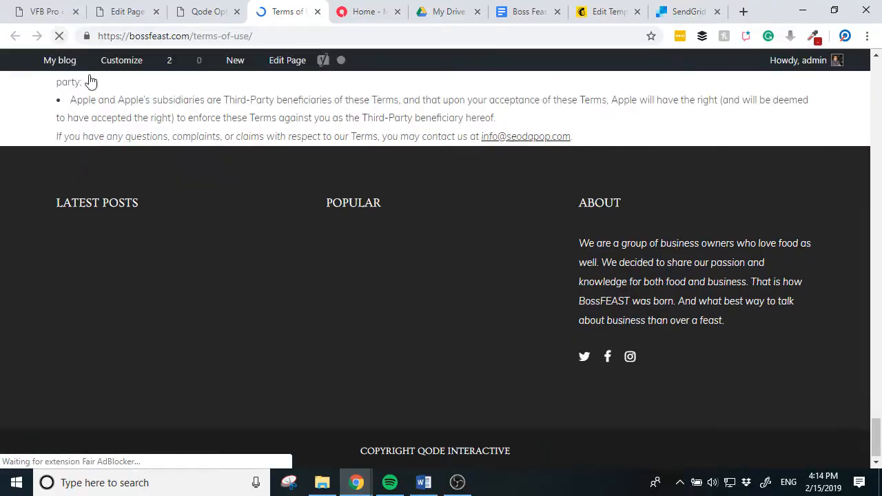
{"action": "scroll", "coordinate": [199, 237], "scroll_direction": "up", "scroll_amount": 10}
{"action": "scroll", "coordinate": [200, 238], "scroll_direction": "up", "scroll_amount": 15}
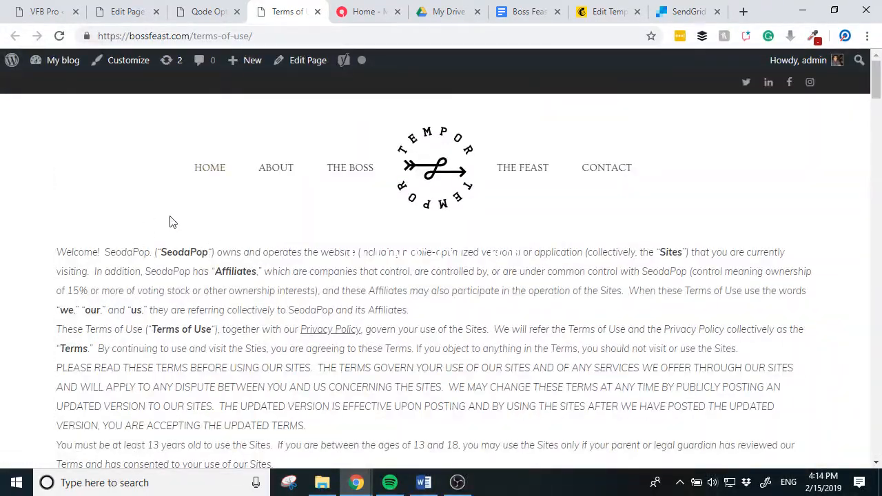
{"action": "left_click", "coordinate": [365, 11]}
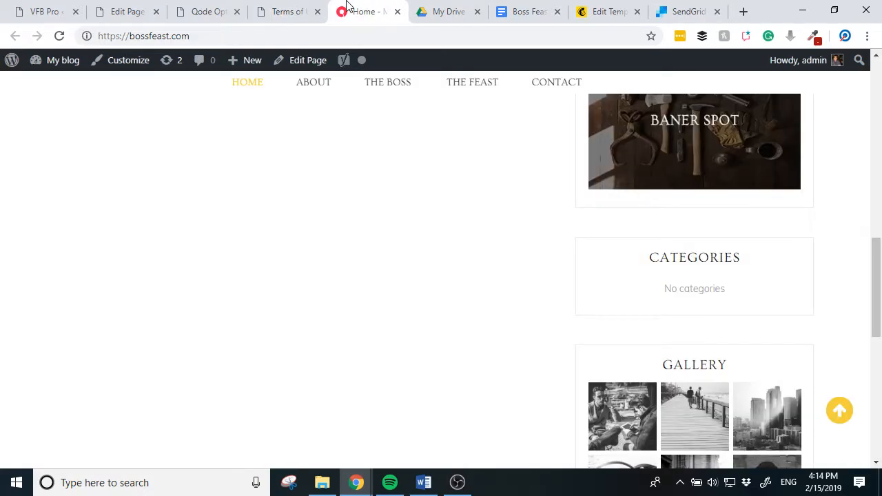
{"action": "left_click", "coordinate": [295, 9]}
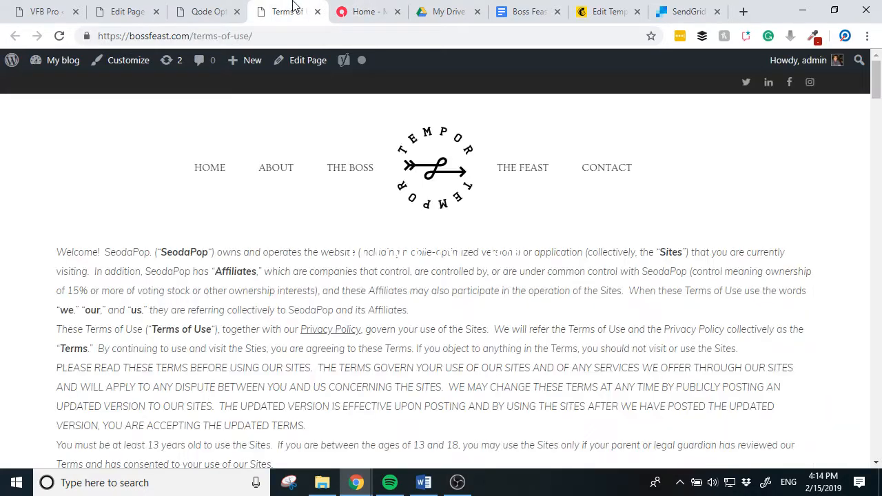
Return to the Terms of Use edit page and check the title text entered for the page
{"action": "left_click", "coordinate": [224, 7]}
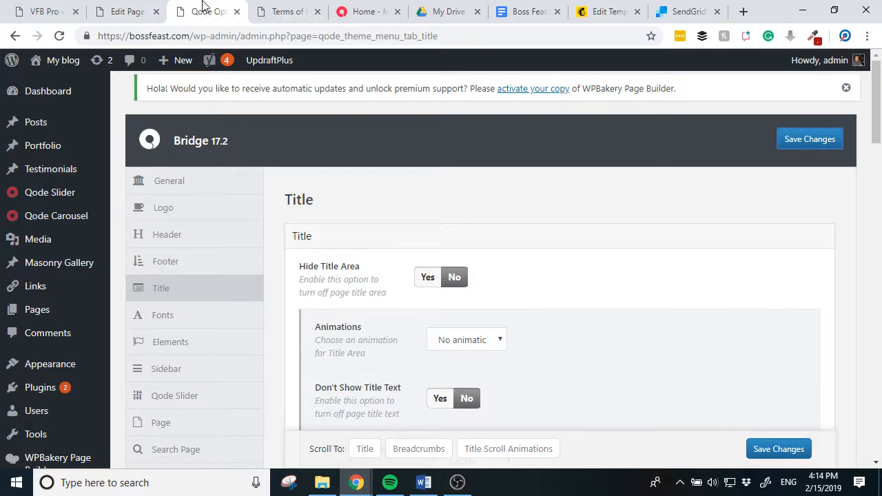
{"action": "left_click", "coordinate": [144, 10]}
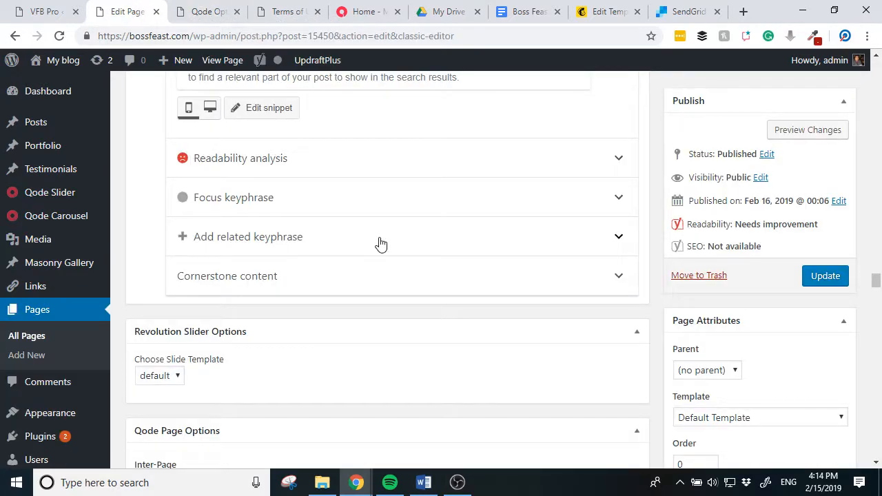
{"action": "scroll", "coordinate": [379, 242], "scroll_direction": "up", "scroll_amount": 10}
{"action": "scroll", "coordinate": [379, 238], "scroll_direction": "up", "scroll_amount": 20}
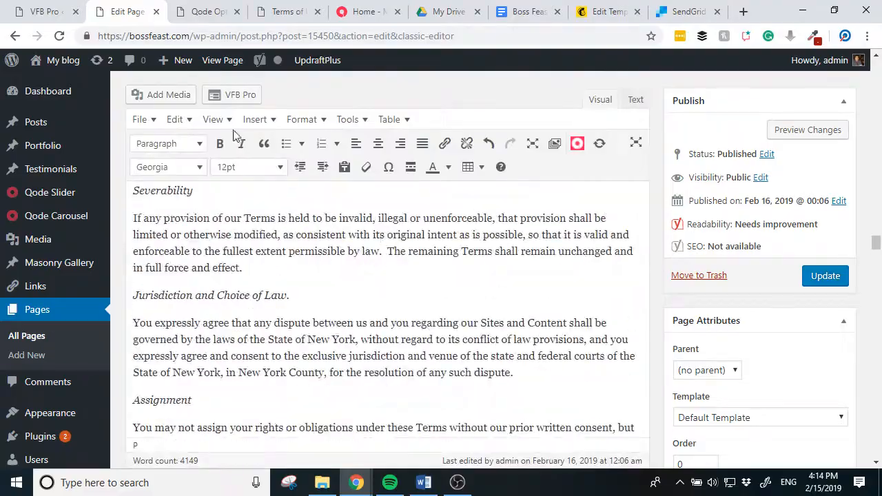
{"action": "scroll", "coordinate": [696, 151], "scroll_direction": "up", "scroll_amount": 20}
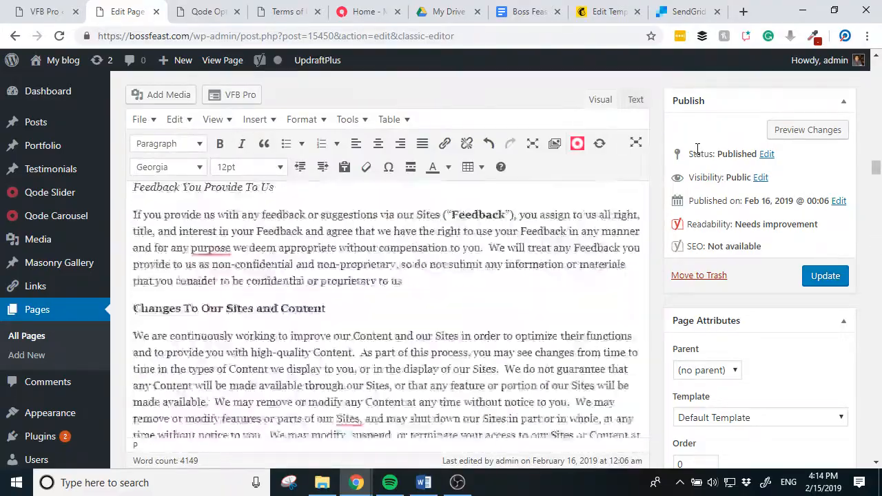
{"action": "scroll", "coordinate": [692, 136], "scroll_direction": "up", "scroll_amount": 5}
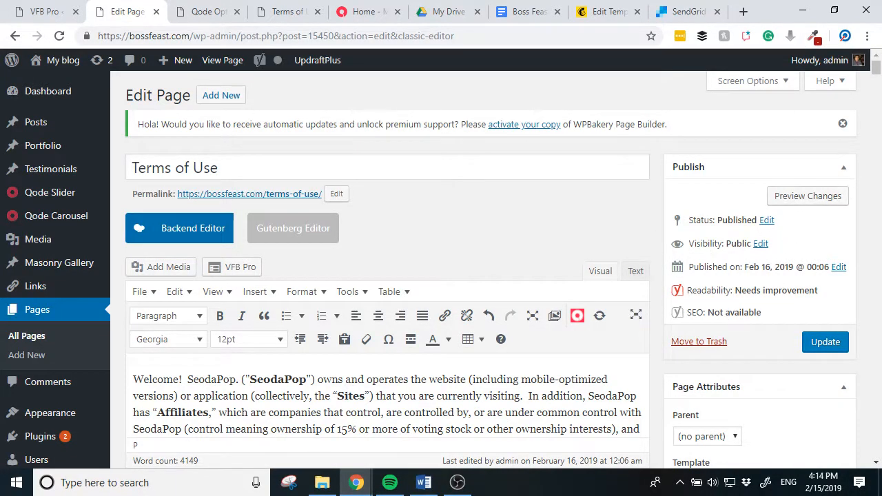
{"action": "triple_click", "coordinate": [210, 170]}
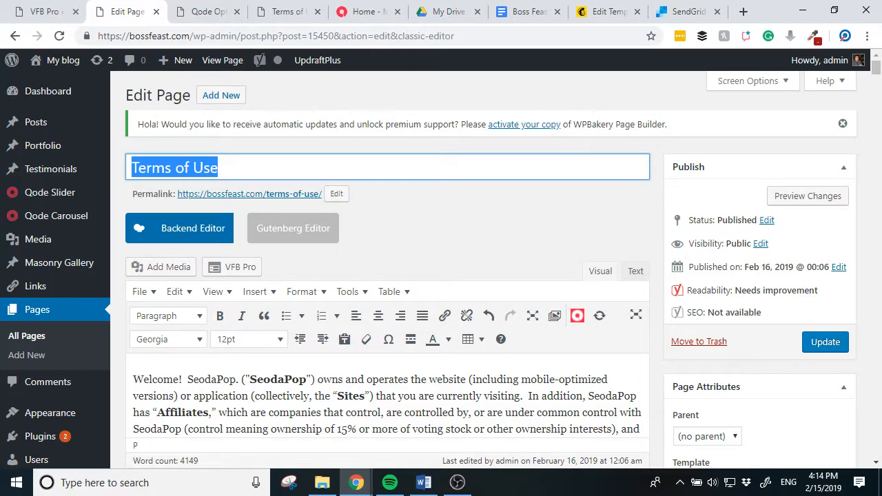
Set Hide Title Area to No in the page's Qode Title options, update the page, and reload its published version
{"action": "left_click_drag", "start_coordinate": [875, 71], "coordinate": [876, 352]}
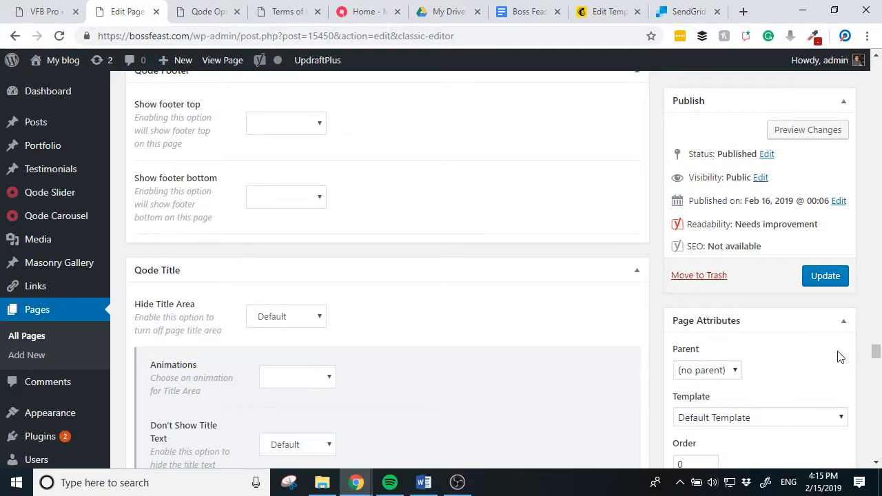
{"action": "scroll", "coordinate": [816, 387], "scroll_direction": "down", "scroll_amount": 1}
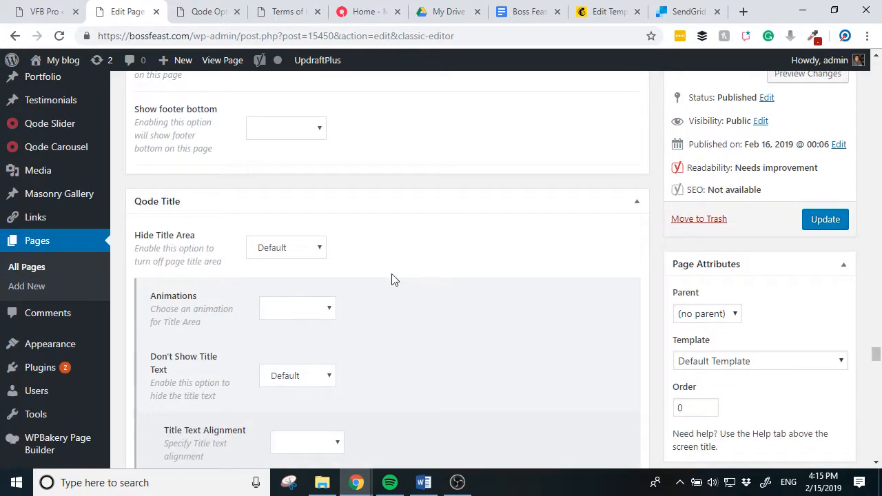
{"action": "left_click", "coordinate": [287, 248]}
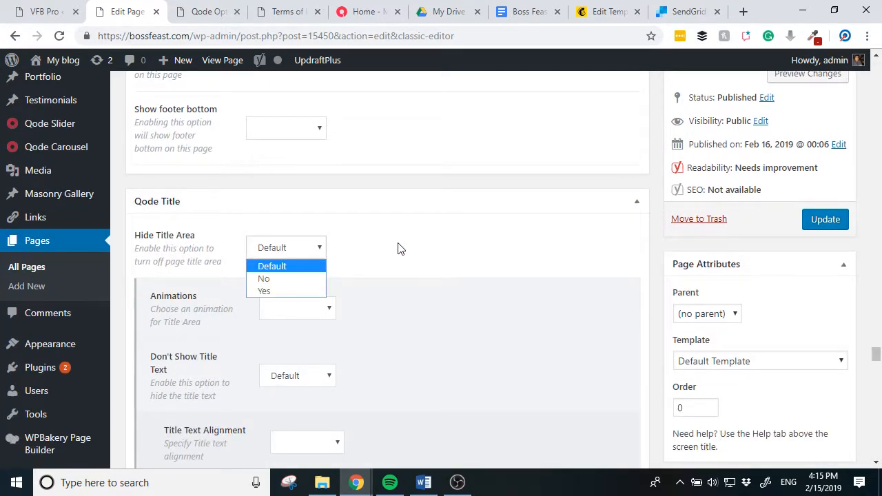
{"action": "left_click", "coordinate": [282, 279]}
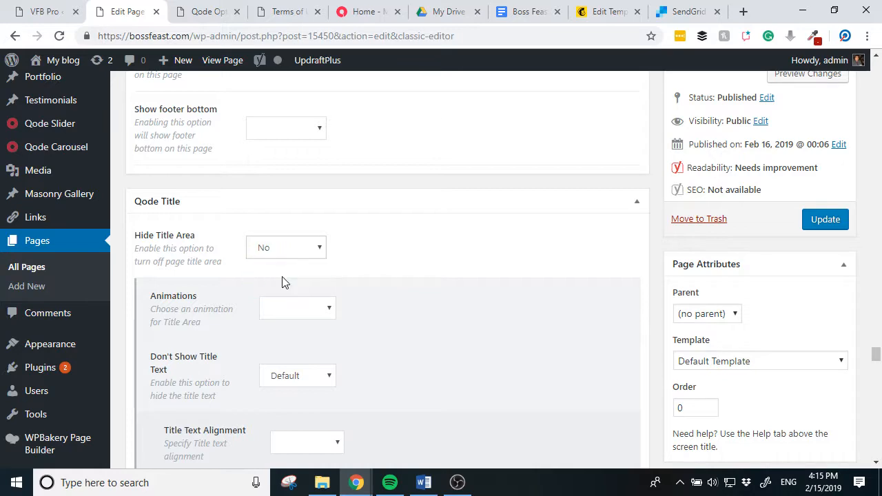
{"action": "left_click", "coordinate": [809, 225]}
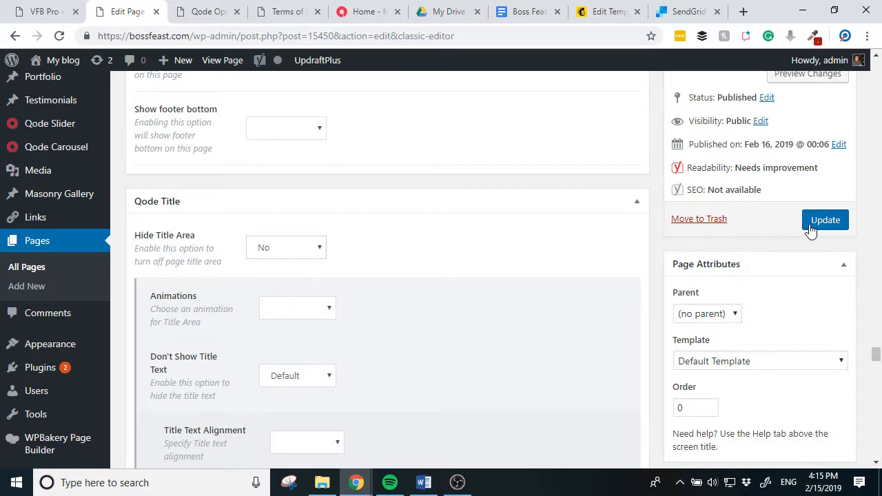
{"action": "left_click", "coordinate": [304, 12]}
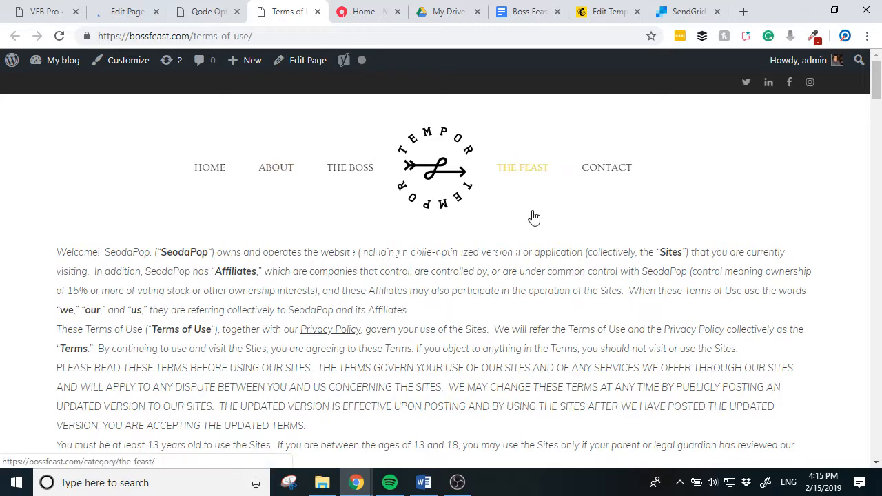
{"action": "key", "text": "F5"}
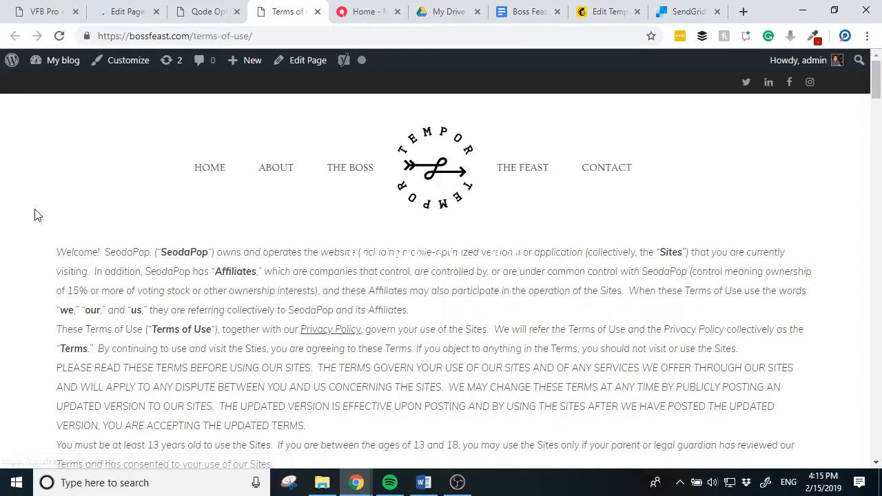
Return from The Boss category page to the published Terms of Use page and reload it
{"action": "right_click", "coordinate": [644, 198]}
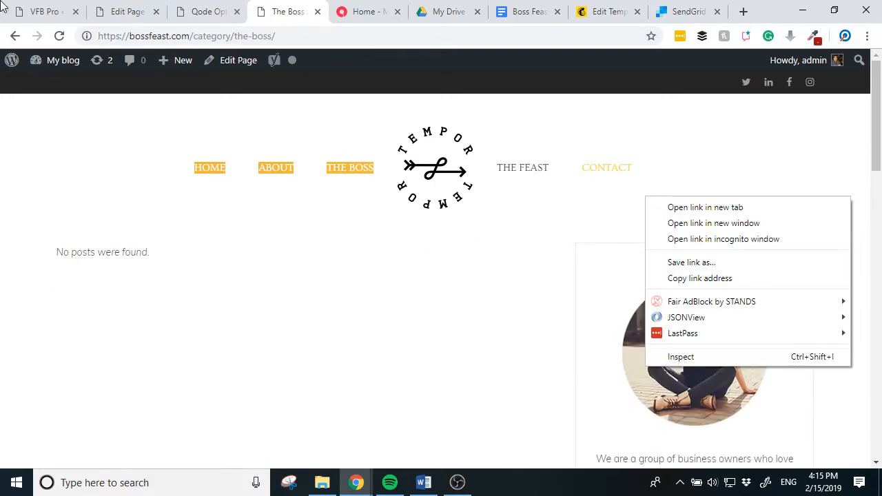
{"action": "left_click", "coordinate": [15, 37]}
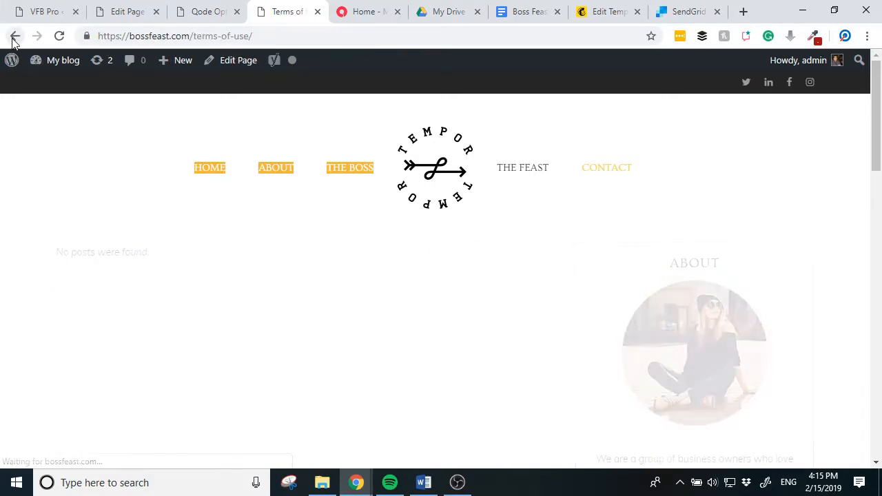
{"action": "left_click", "coordinate": [60, 36]}
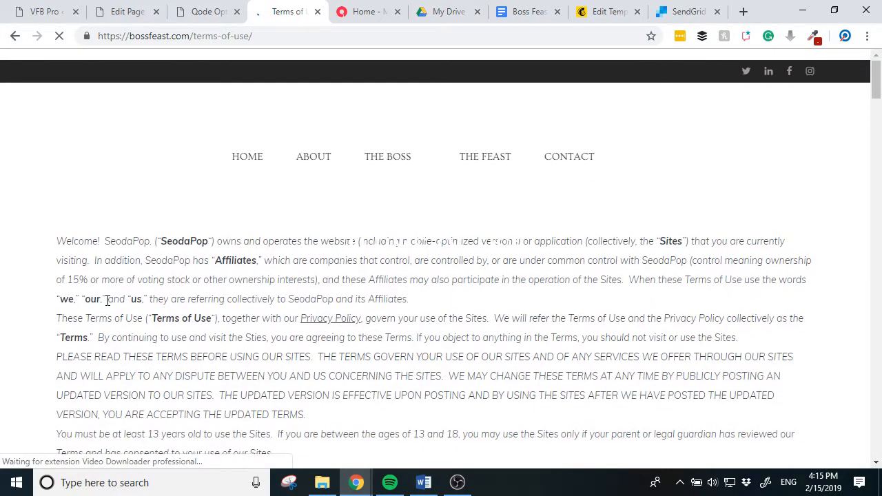
Inspect the published Terms of Use page in the developer tools, dismissing What's New and leaving more room for the page
{"action": "right_click", "coordinate": [71, 191]}
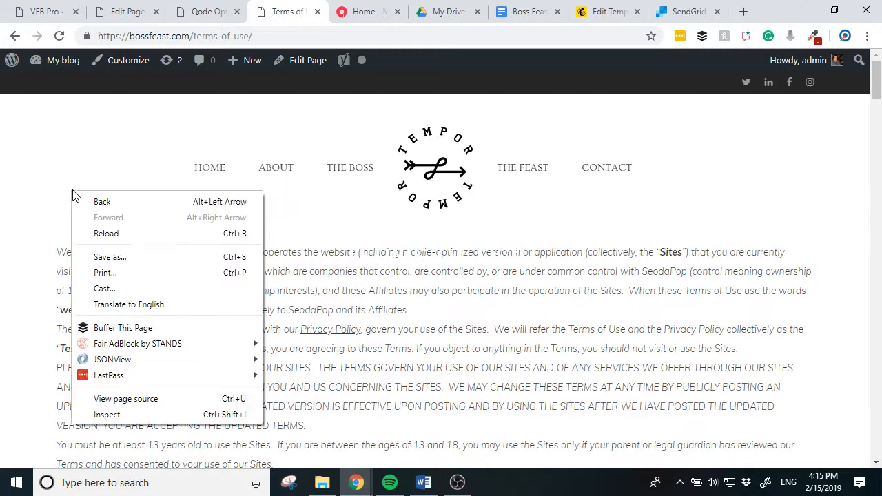
{"action": "left_click", "coordinate": [106, 413]}
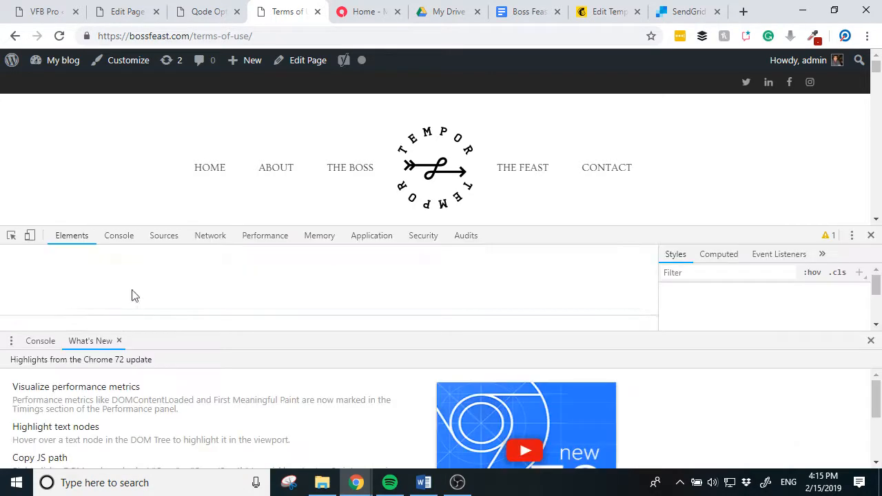
{"action": "left_click", "coordinate": [870, 341]}
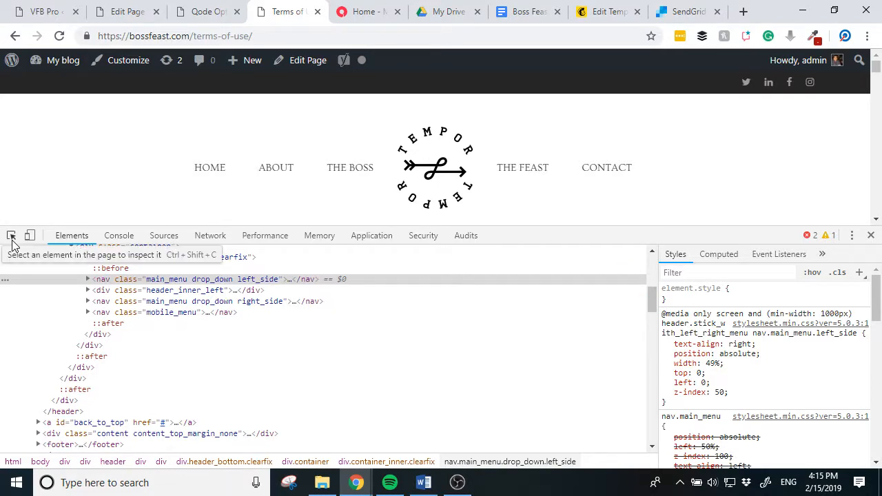
{"action": "left_click_drag", "start_coordinate": [709, 226], "coordinate": [708, 280]}
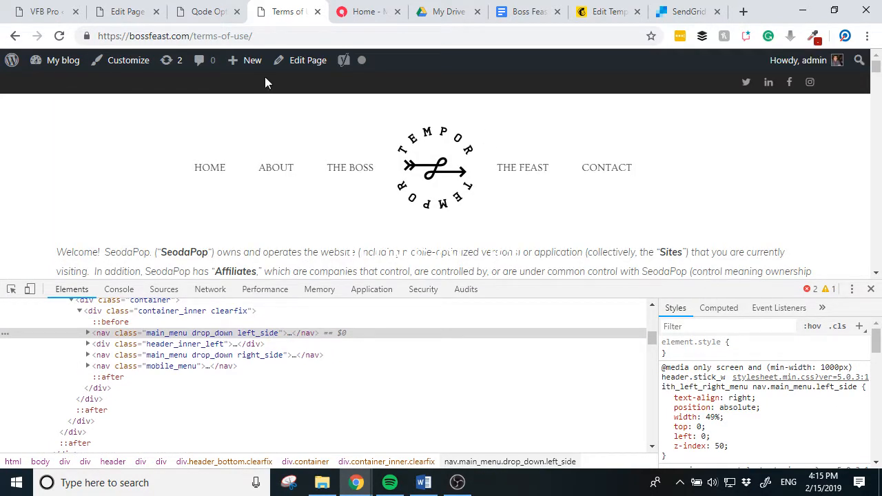
Inspect the header area and the start of the content on the page, and select the title_holder container in the code
{"action": "left_click", "coordinate": [11, 289]}
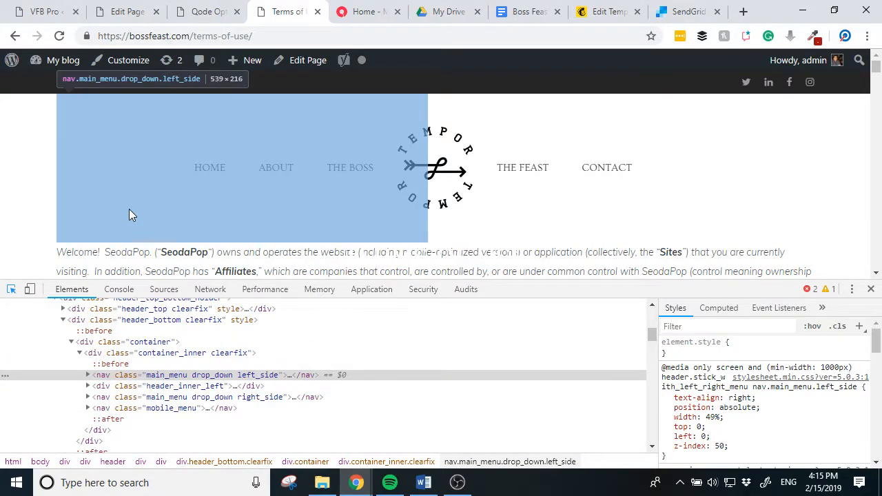
{"action": "left_click", "coordinate": [129, 210]}
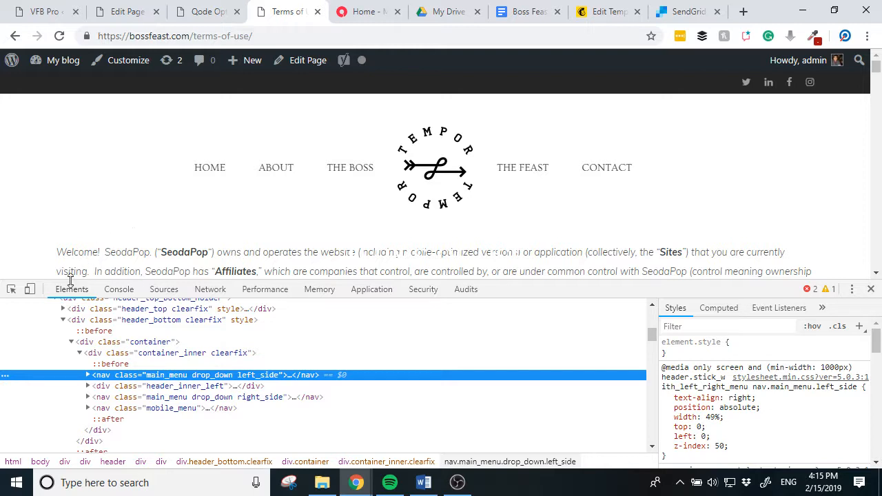
{"action": "left_click", "coordinate": [11, 289]}
{"action": "left_click", "coordinate": [100, 253]}
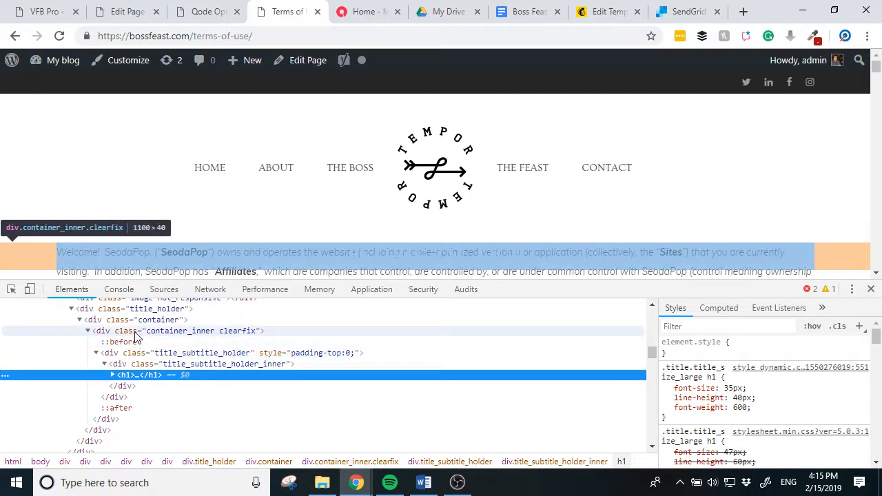
{"action": "left_click", "coordinate": [131, 310]}
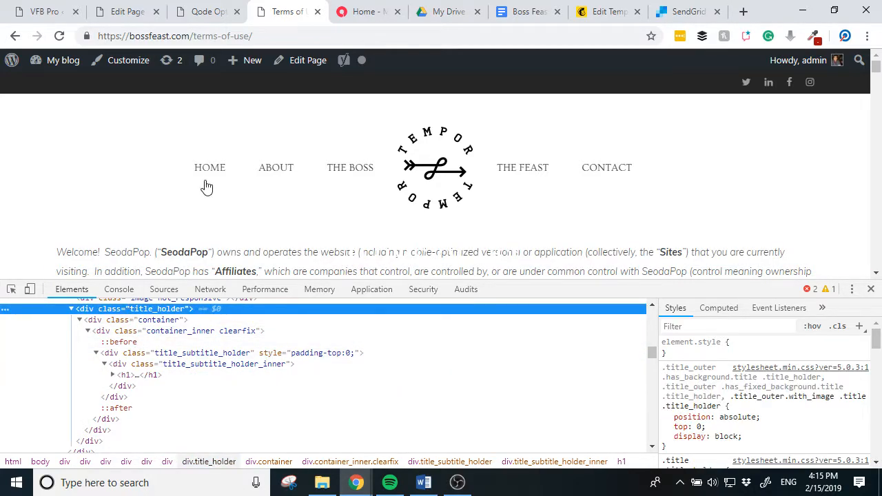
Examine the styles of the content_inner, title_outer and title_size_large containers around the page title
{"action": "scroll", "coordinate": [204, 189], "scroll_direction": "down", "scroll_amount": 10}
{"action": "scroll", "coordinate": [159, 247], "scroll_direction": "up", "scroll_amount": 10}
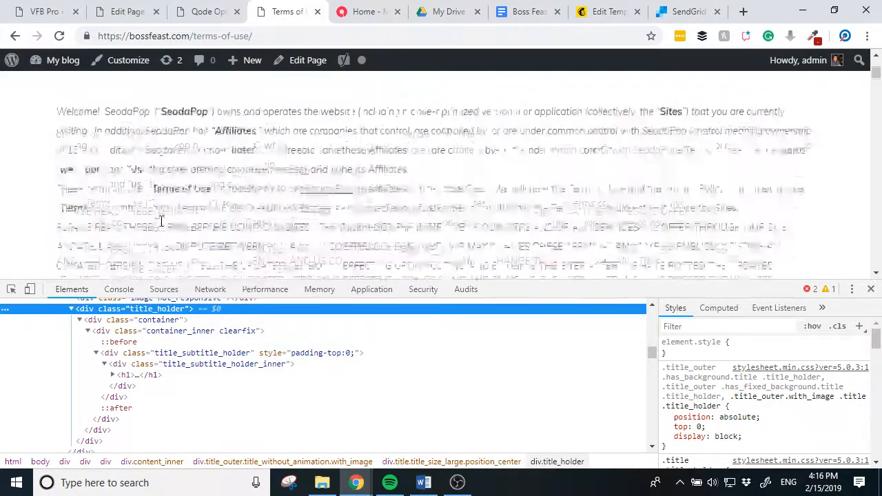
{"action": "scroll", "coordinate": [128, 314], "scroll_direction": "up", "scroll_amount": 2}
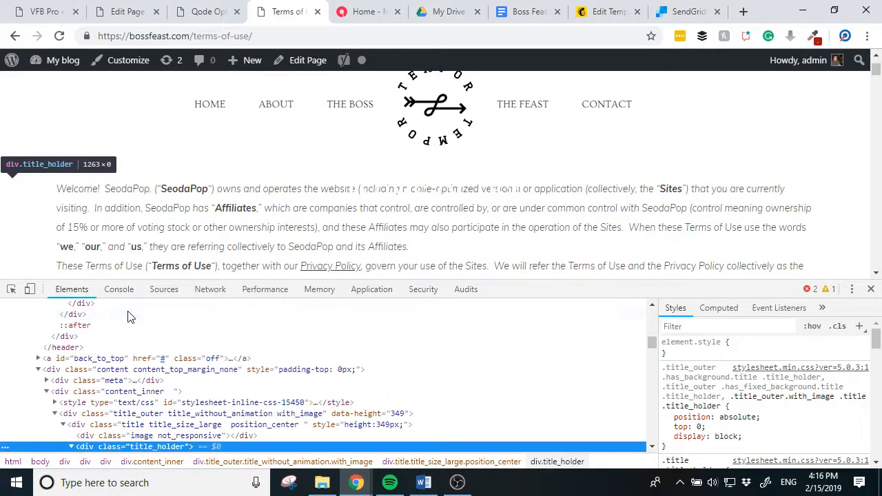
{"action": "left_click", "coordinate": [147, 392]}
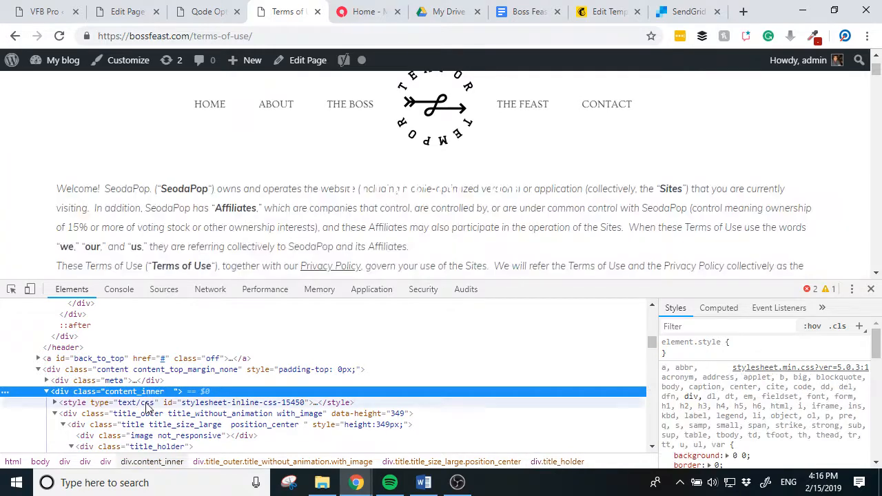
{"action": "left_click", "coordinate": [147, 405]}
{"action": "left_click", "coordinate": [145, 415]}
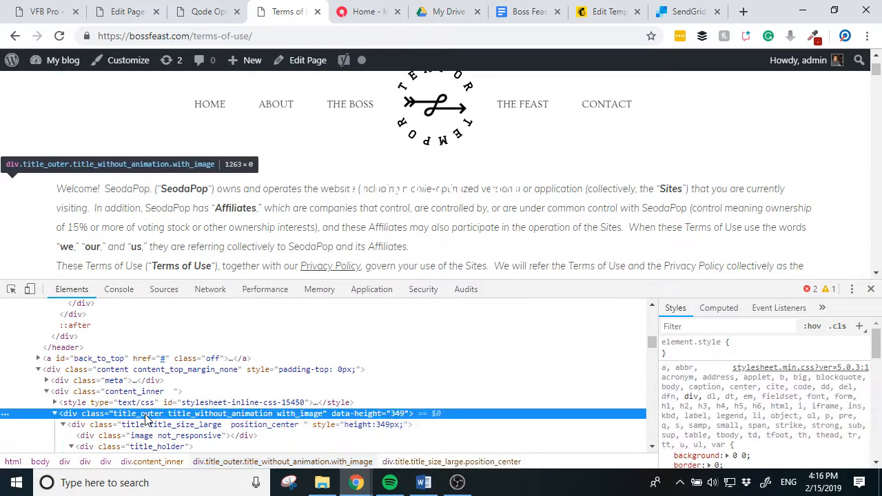
{"action": "left_click", "coordinate": [84, 425]}
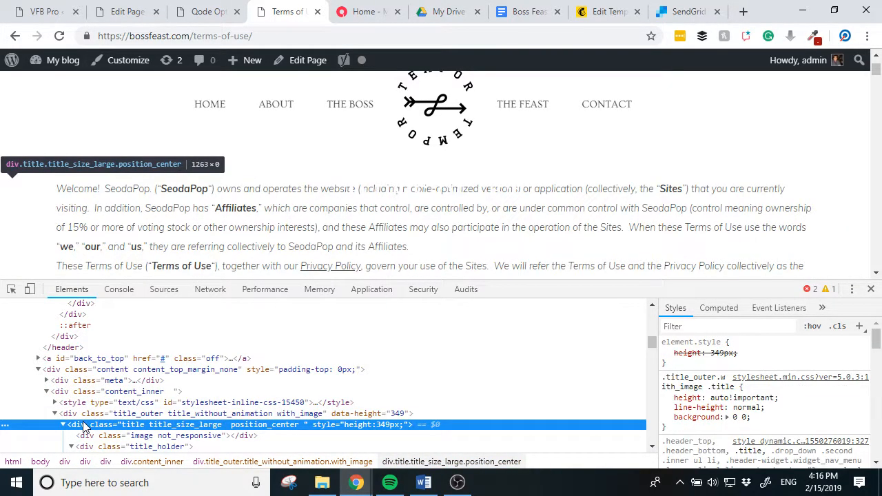
Expand the h1 inside the title_holder to its Terms of Use span, and highlight that title text on the page
{"action": "scroll", "coordinate": [82, 429], "scroll_direction": "down", "scroll_amount": 1}
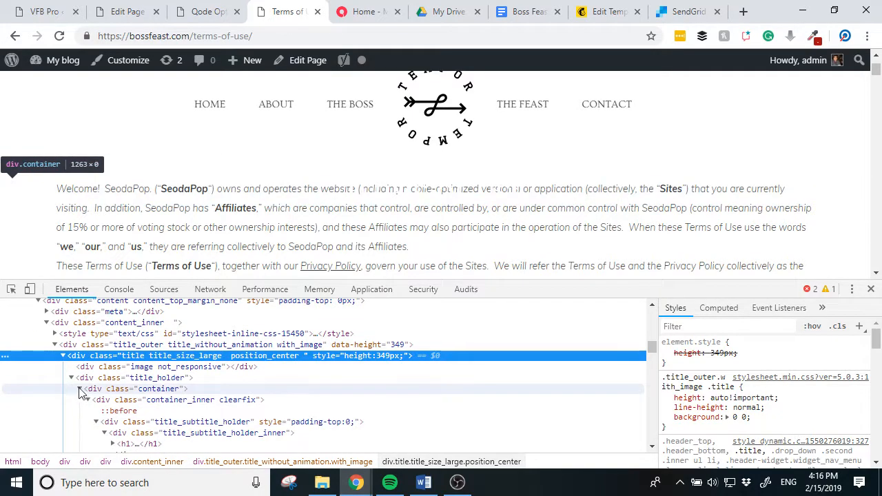
{"action": "left_click", "coordinate": [143, 402]}
{"action": "scroll", "coordinate": [138, 392], "scroll_direction": "down", "scroll_amount": 1}
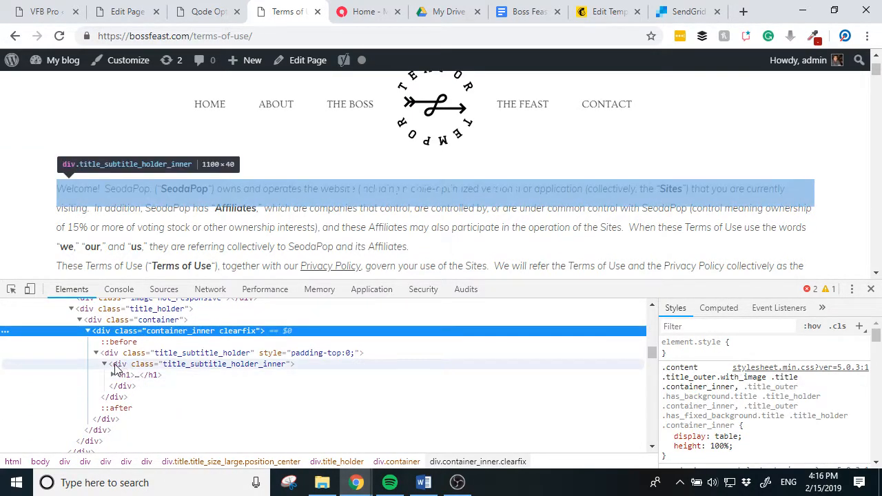
{"action": "left_click", "coordinate": [114, 375]}
{"action": "left_click", "coordinate": [145, 388]}
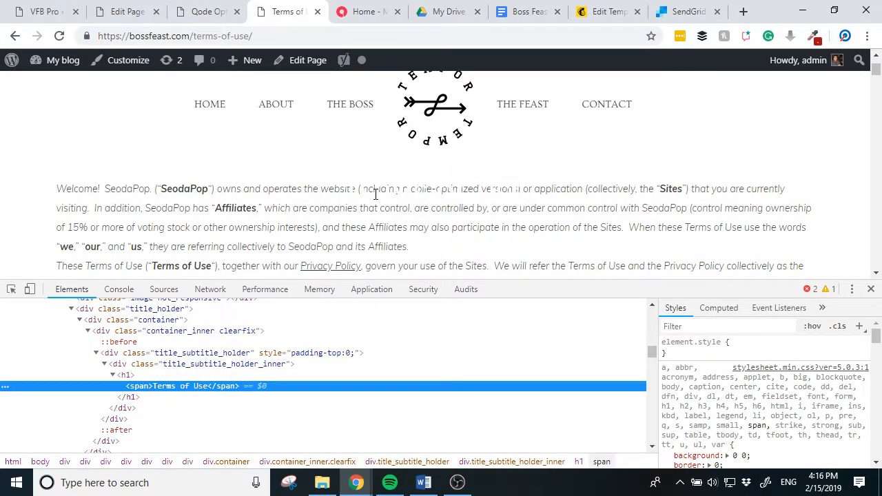
{"action": "mouse_move", "coordinate": [376, 195]}
{"action": "left_mouse_down"}
{"action": "mouse_move", "coordinate": [515, 191]}
{"action": "mouse_move", "coordinate": [361, 194]}
{"action": "left_mouse_up"}
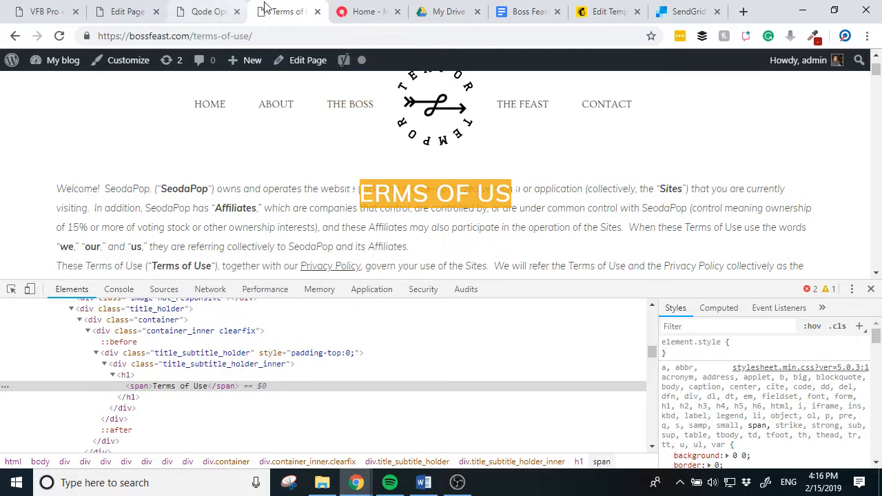
Open the General section of Qode Options and enlarge the Custom CSS box under Custom Code
{"action": "left_click", "coordinate": [348, 12]}
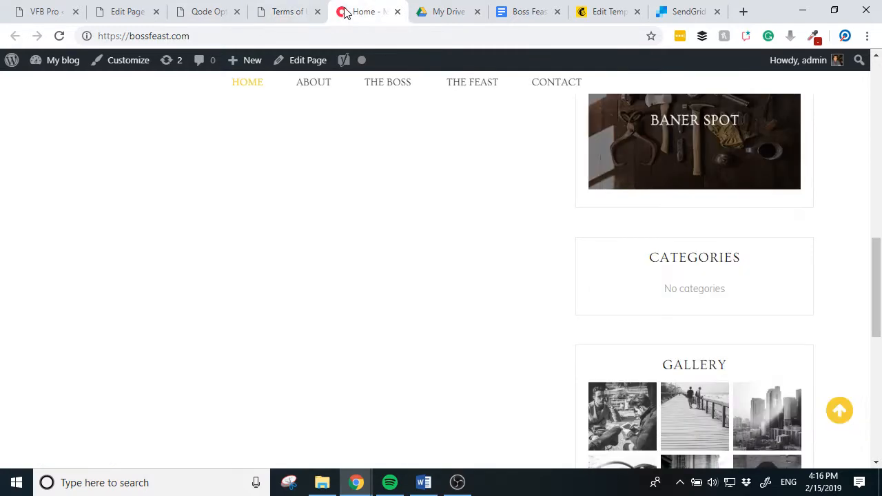
{"action": "left_click", "coordinate": [207, 12]}
{"action": "left_click", "coordinate": [196, 180]}
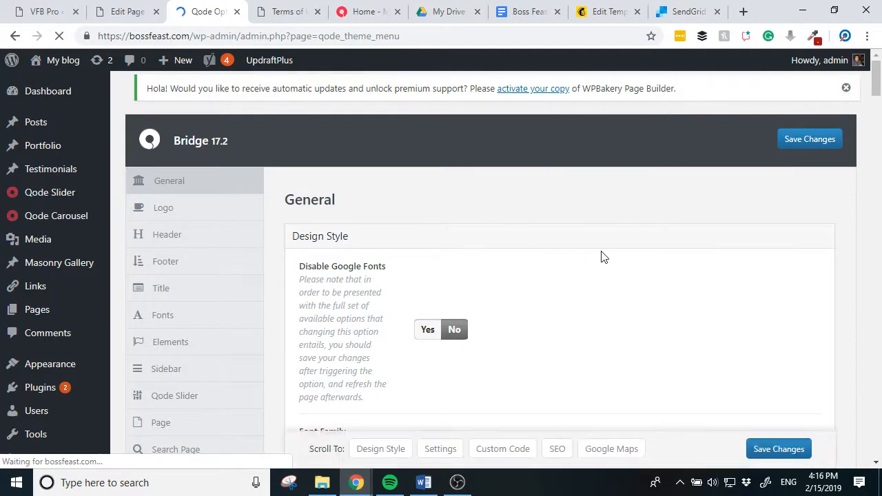
{"action": "scroll", "coordinate": [601, 260], "scroll_direction": "down", "scroll_amount": 20}
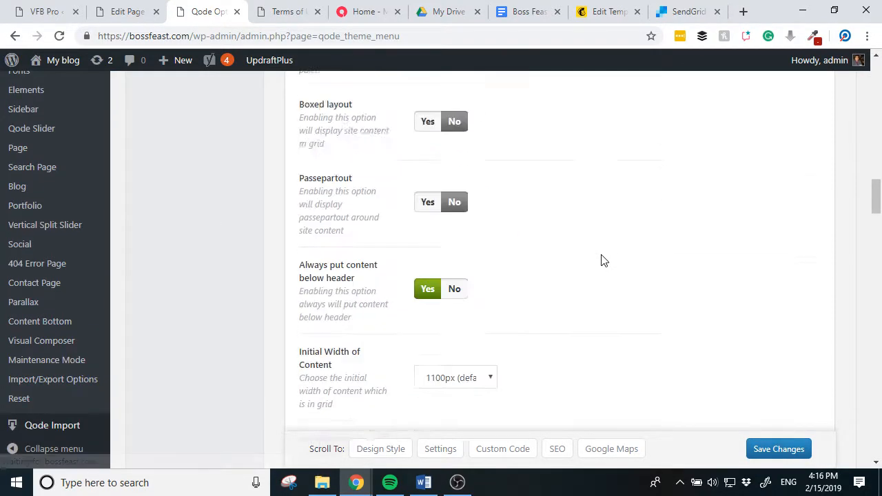
{"action": "scroll", "coordinate": [601, 263], "scroll_direction": "down", "scroll_amount": 20}
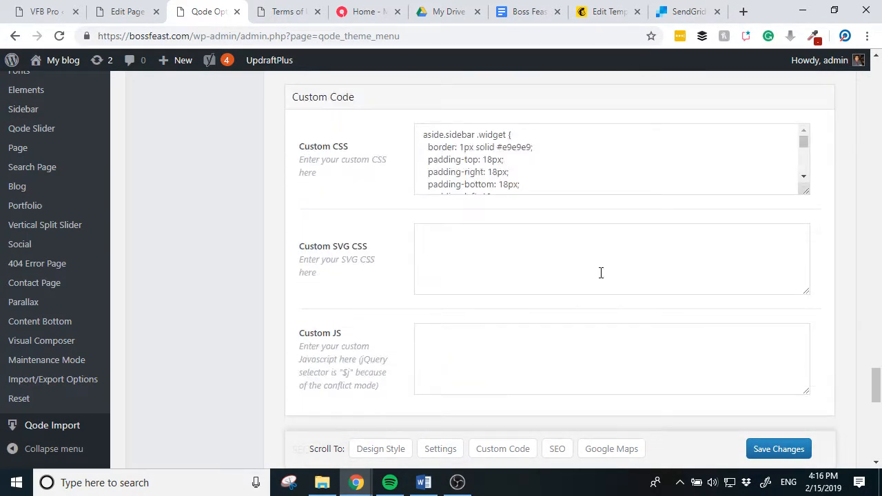
{"action": "scroll", "coordinate": [600, 275], "scroll_direction": "up", "scroll_amount": 15}
{"action": "scroll", "coordinate": [437, 271], "scroll_direction": "down", "scroll_amount": 3}
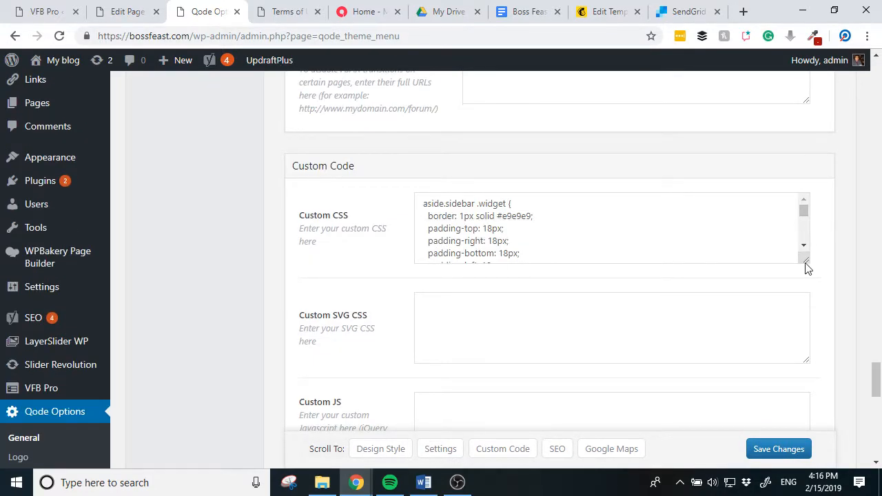
{"action": "left_click_drag", "start_coordinate": [808, 268], "coordinate": [796, 436]}
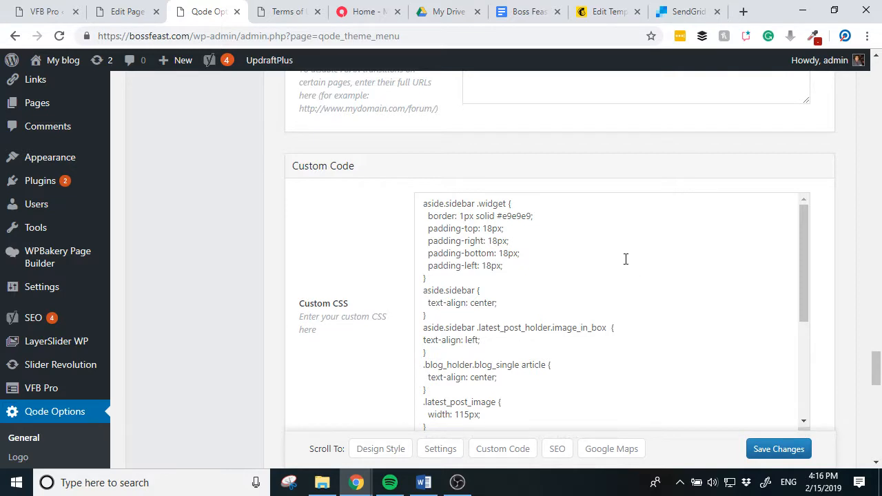
Read through the Custom CSS rules for anything affecting the page title, and check the remaining General settings
{"action": "scroll", "coordinate": [625, 258], "scroll_direction": "down", "scroll_amount": 3}
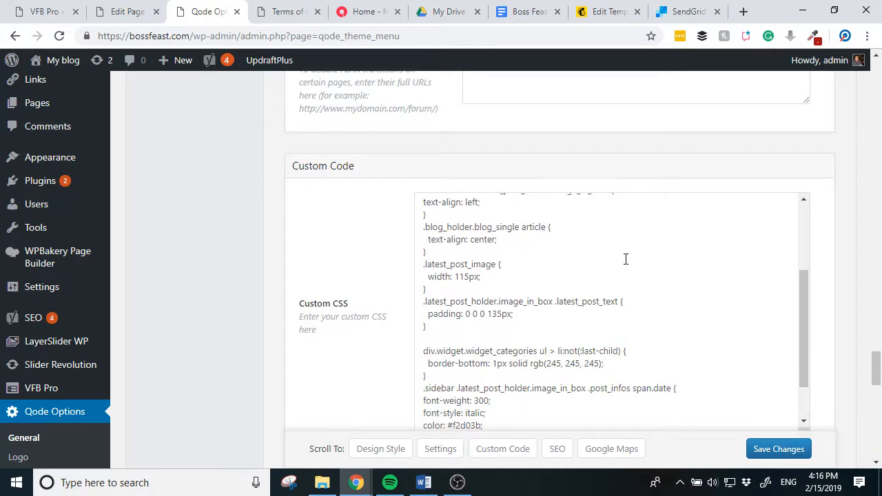
{"action": "scroll", "coordinate": [625, 258], "scroll_direction": "down", "scroll_amount": 1}
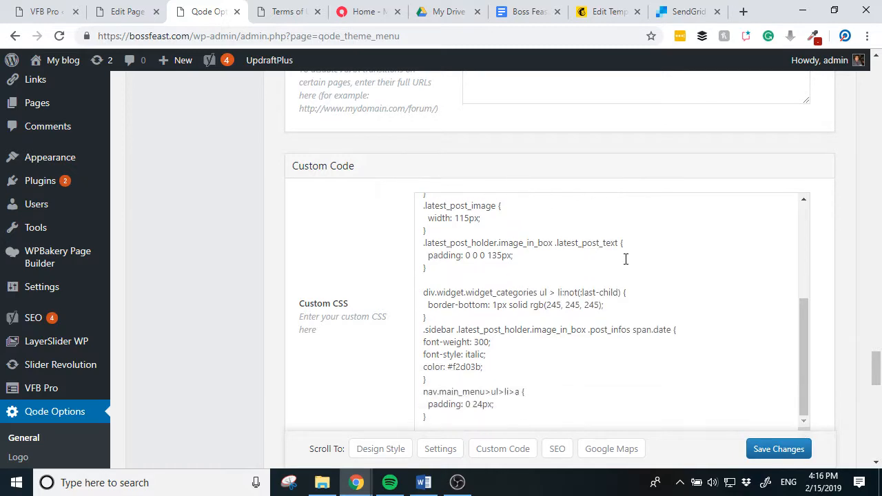
{"action": "scroll", "coordinate": [625, 258], "scroll_direction": "down", "scroll_amount": 5}
{"action": "scroll", "coordinate": [625, 258], "scroll_direction": "up", "scroll_amount": 3}
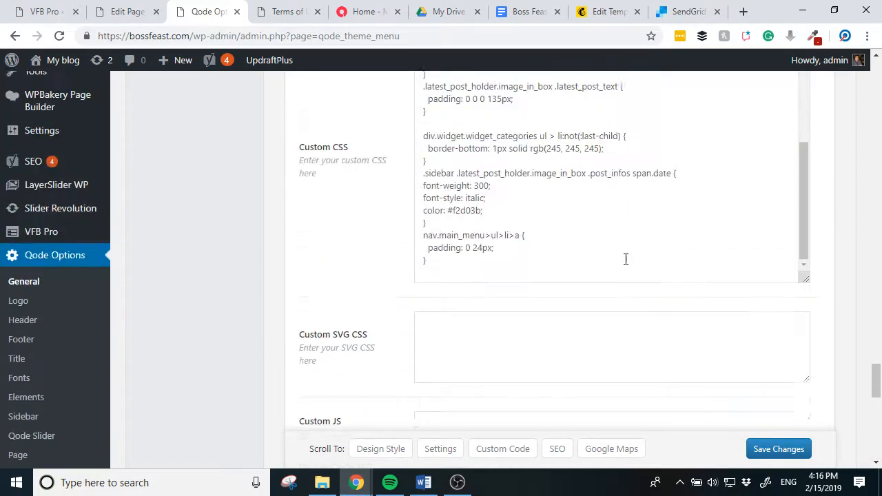
{"action": "scroll", "coordinate": [626, 259], "scroll_direction": "up", "scroll_amount": 4}
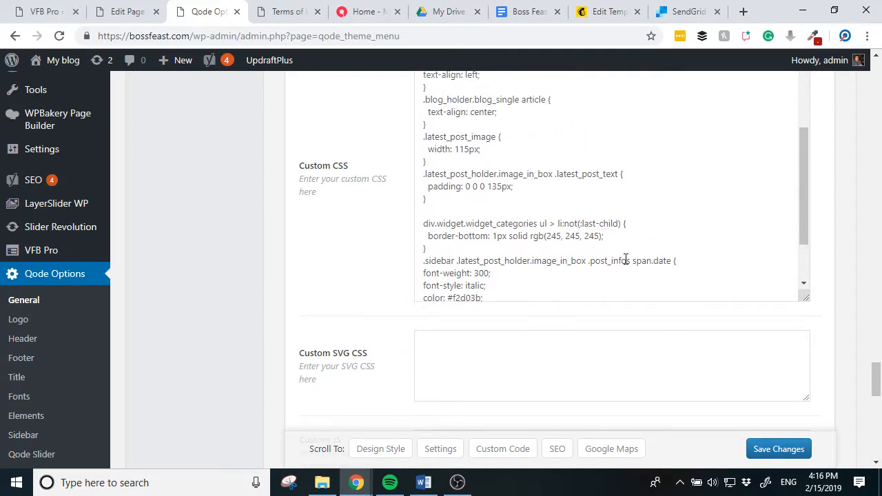
{"action": "scroll", "coordinate": [613, 255], "scroll_direction": "down", "scroll_amount": 4}
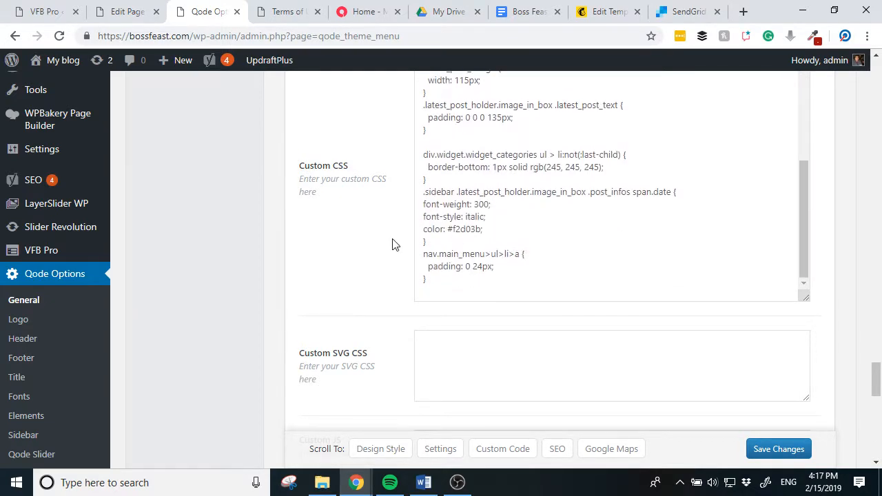
{"action": "scroll", "coordinate": [394, 243], "scroll_direction": "up", "scroll_amount": 4}
{"action": "scroll", "coordinate": [381, 340], "scroll_direction": "up", "scroll_amount": 1}
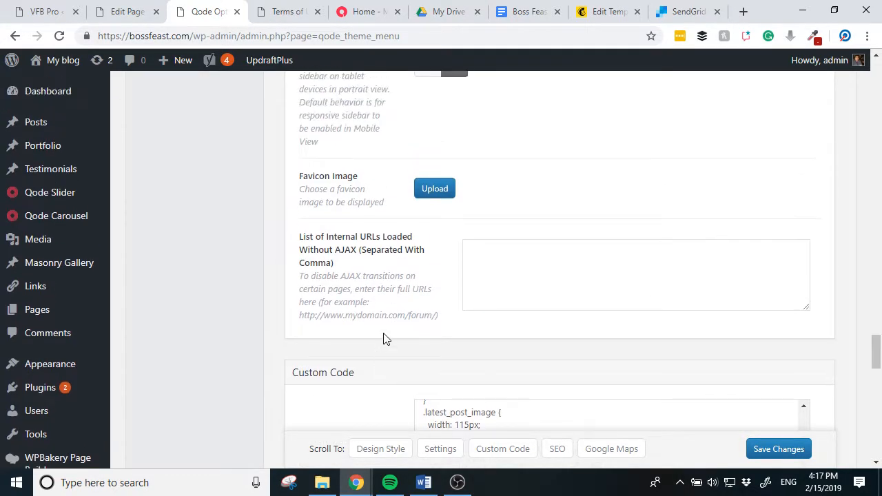
{"action": "scroll", "coordinate": [381, 340], "scroll_direction": "down", "scroll_amount": 4}
{"action": "scroll", "coordinate": [492, 305], "scroll_direction": "up", "scroll_amount": 4}
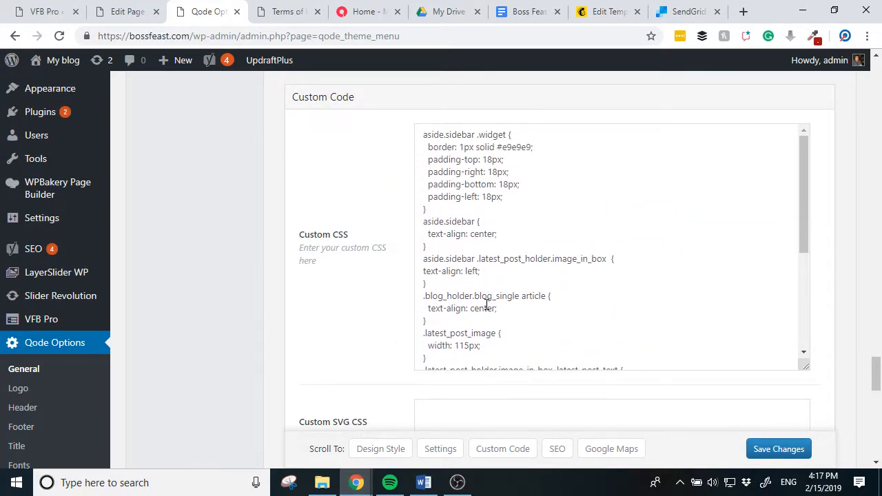
{"action": "scroll", "coordinate": [489, 308], "scroll_direction": "down", "scroll_amount": 10}
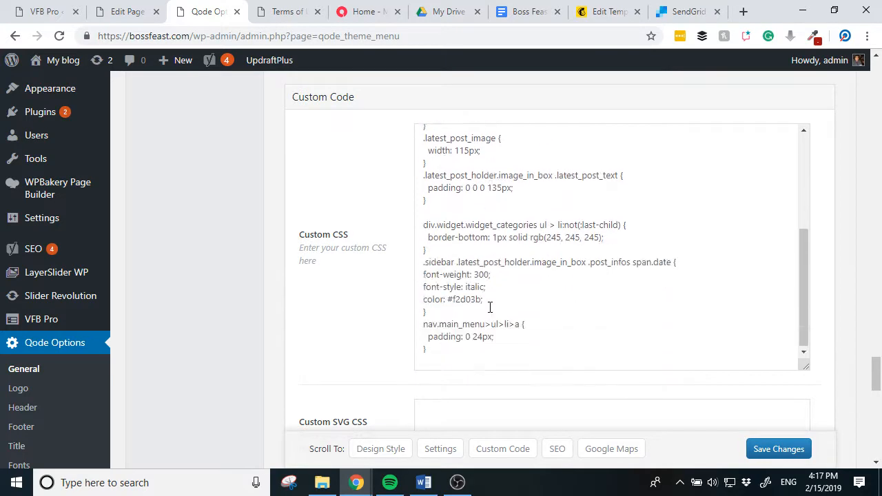
{"action": "scroll", "coordinate": [356, 293], "scroll_direction": "down", "scroll_amount": 9}
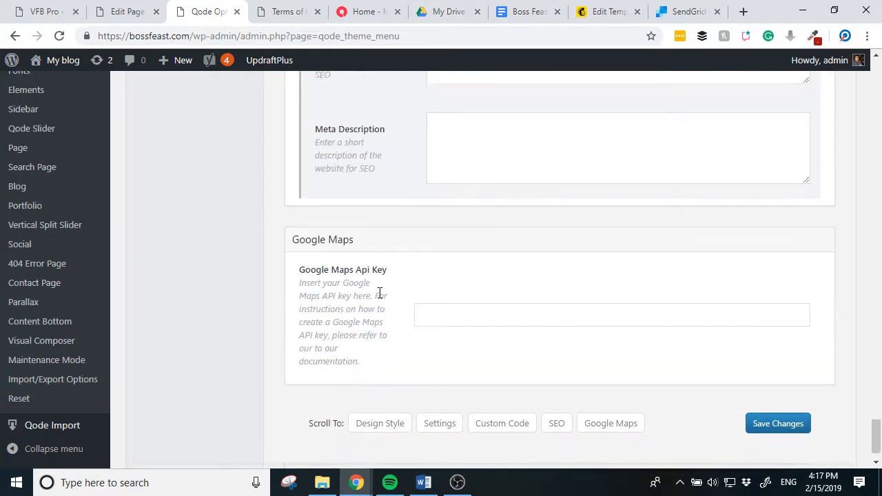
Review the General settings in Qode Options, switching to the Terms of Use page to compare them with its title
{"action": "scroll", "coordinate": [380, 294], "scroll_direction": "up", "scroll_amount": 9}
{"action": "scroll", "coordinate": [379, 279], "scroll_direction": "up", "scroll_amount": 4}
{"action": "left_click", "coordinate": [284, 11]}
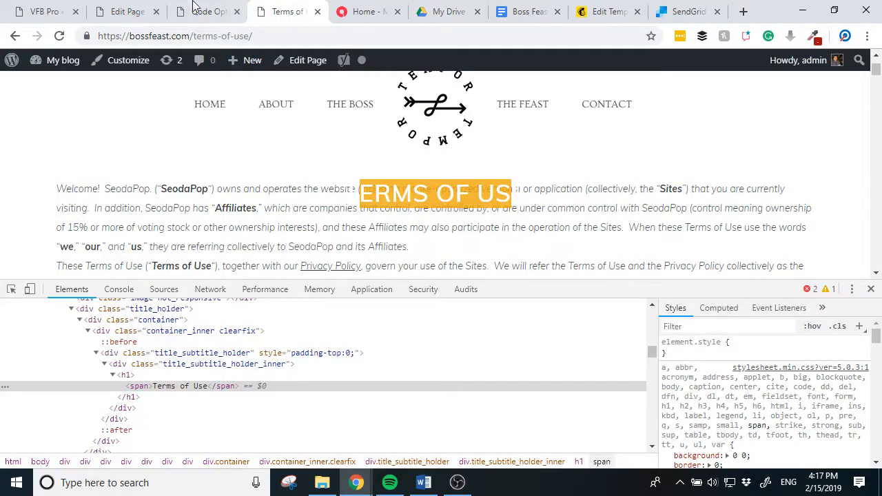
{"action": "left_click", "coordinate": [128, 12]}
{"action": "left_click", "coordinate": [287, 12]}
{"action": "left_click", "coordinate": [195, 12]}
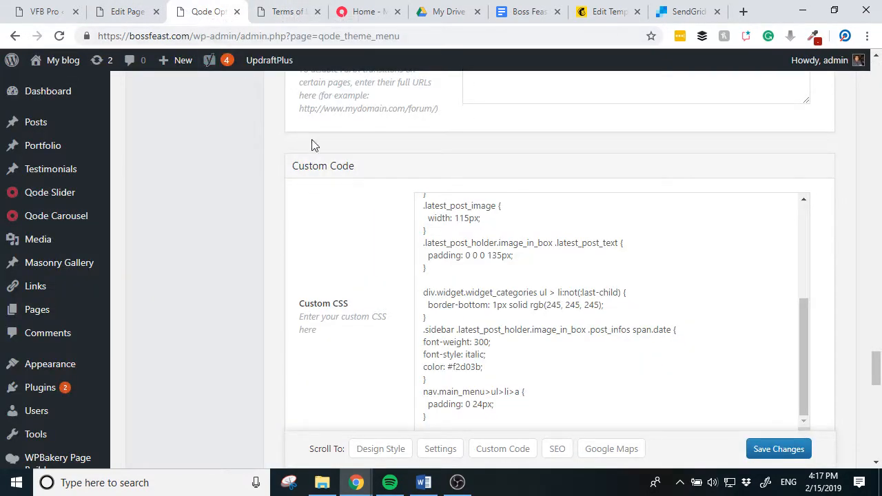
{"action": "scroll", "coordinate": [326, 213], "scroll_direction": "up", "scroll_amount": 15}
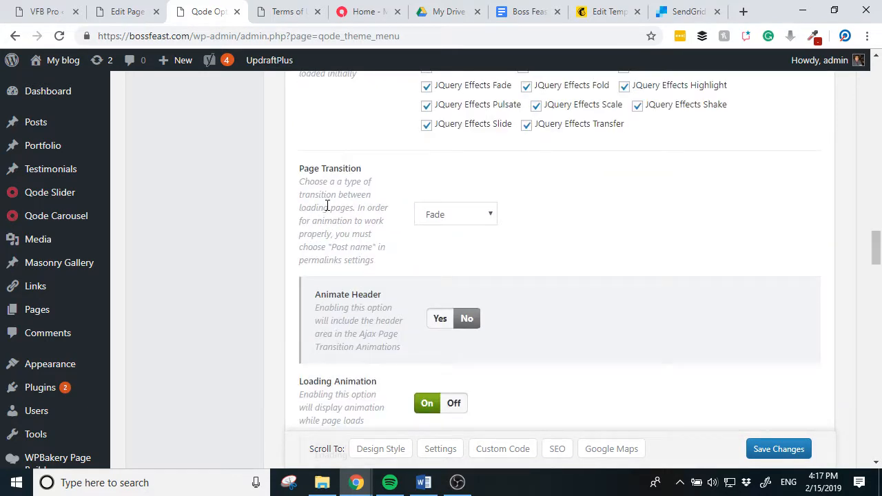
{"action": "scroll", "coordinate": [327, 206], "scroll_direction": "up", "scroll_amount": 5}
View The Feast category page from the Terms of Use page's main navigation, and return to the Terms of Use page
{"action": "left_click", "coordinate": [287, 12]}
{"action": "scroll", "coordinate": [556, 161], "scroll_direction": "up", "scroll_amount": 1}
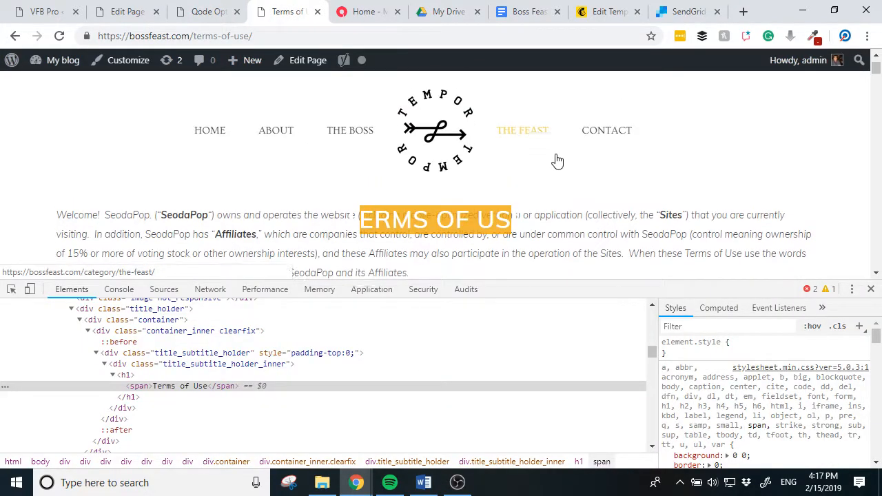
{"action": "left_click", "coordinate": [557, 162]}
{"action": "left_click", "coordinate": [15, 35]}
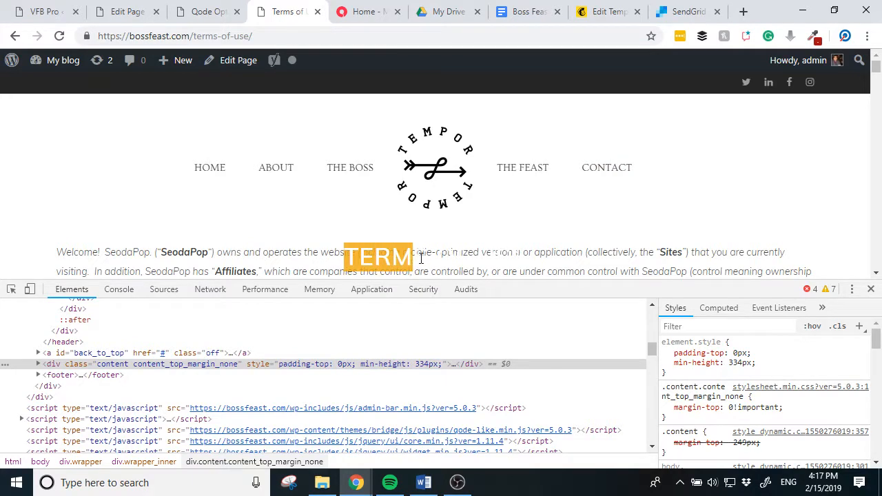
Check the layout and font options in the General section of Qode Options for anything affecting the title's position
{"action": "left_click", "coordinate": [213, 7]}
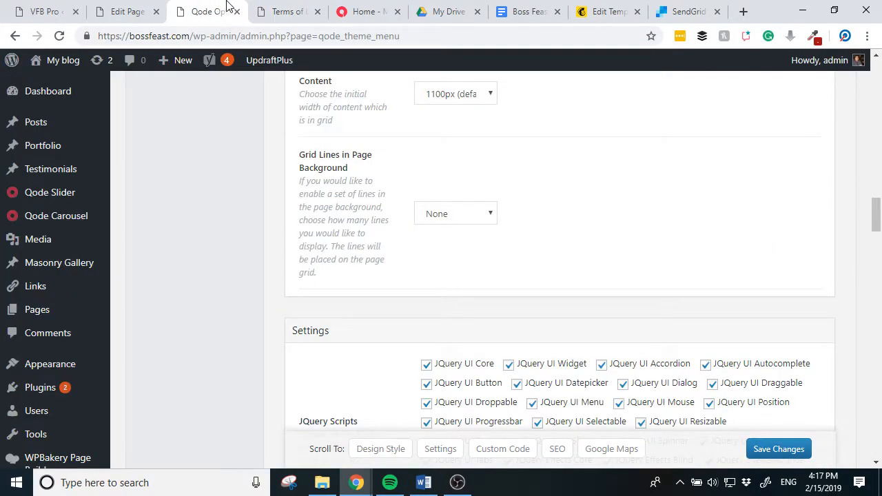
{"action": "scroll", "coordinate": [293, 182], "scroll_direction": "up", "scroll_amount": 15}
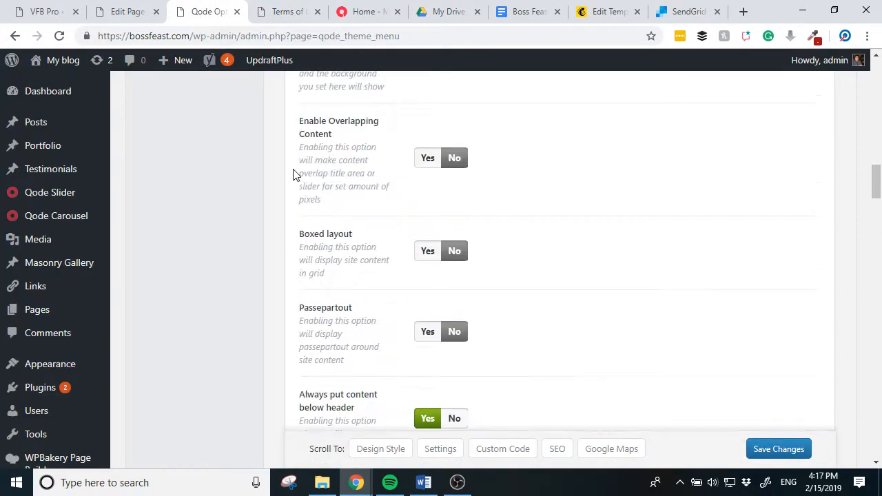
{"action": "scroll", "coordinate": [200, 278], "scroll_direction": "down", "scroll_amount": 4}
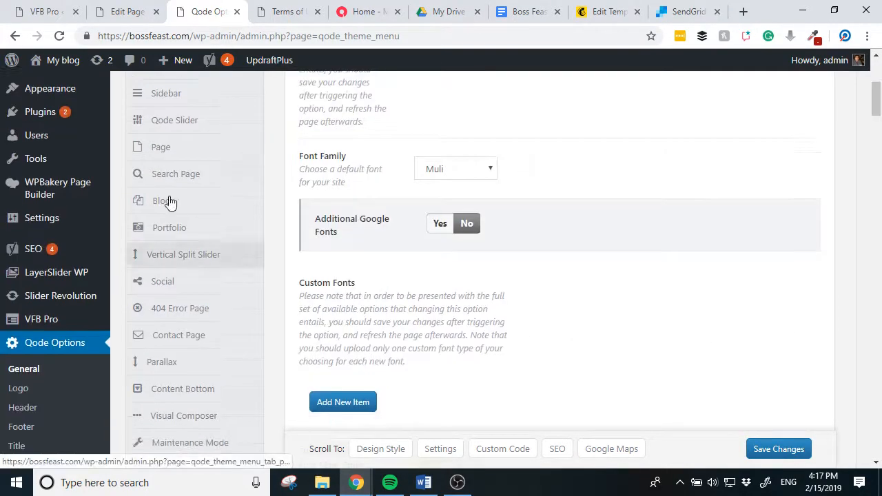
{"action": "scroll", "coordinate": [183, 180], "scroll_direction": "up", "scroll_amount": 2}
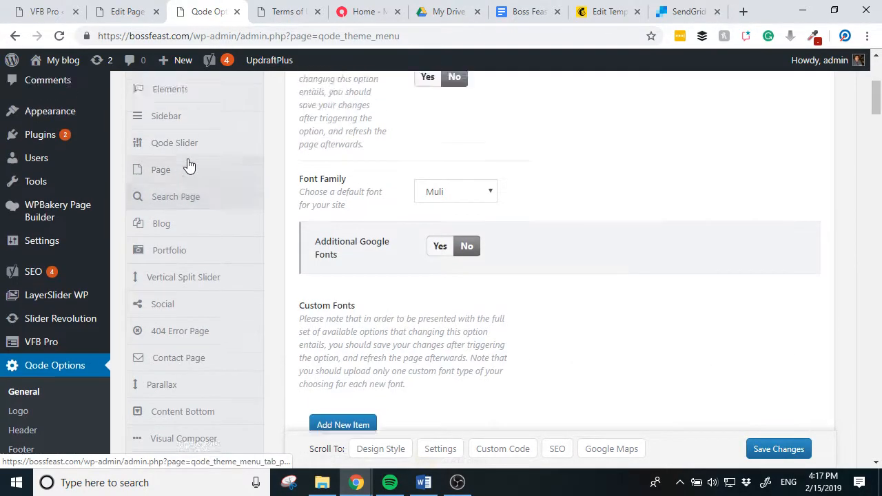
Open the Title section of Qode Options and examine its title area, breadcrumbs and title scroll animation settings
{"action": "left_click", "coordinate": [186, 163]}
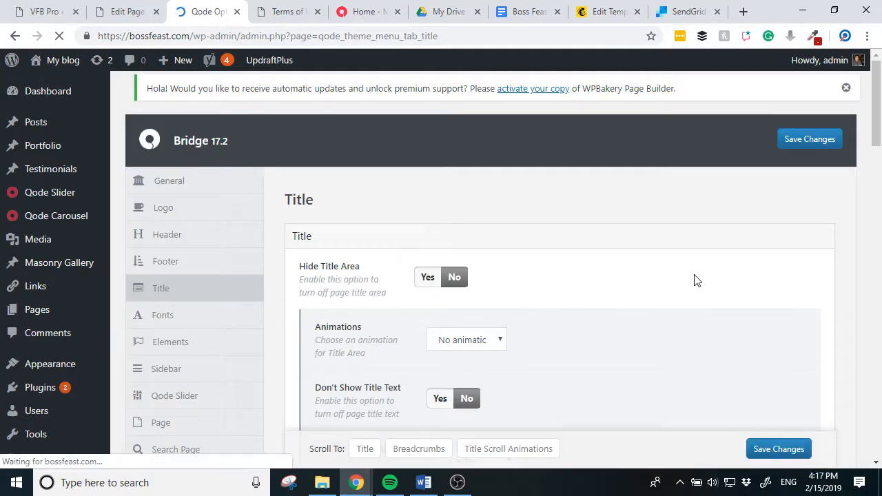
{"action": "scroll", "coordinate": [693, 279], "scroll_direction": "down", "scroll_amount": 4}
{"action": "scroll", "coordinate": [693, 272], "scroll_direction": "down", "scroll_amount": 5}
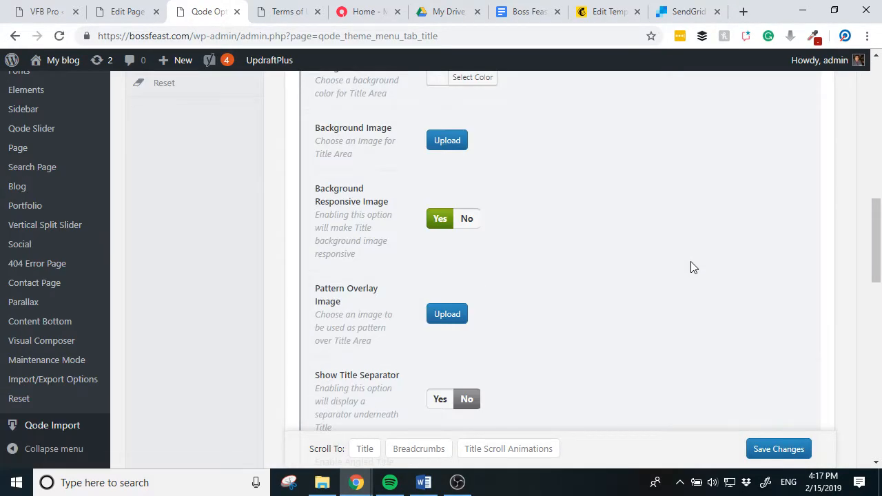
{"action": "scroll", "coordinate": [693, 267], "scroll_direction": "up", "scroll_amount": 4}
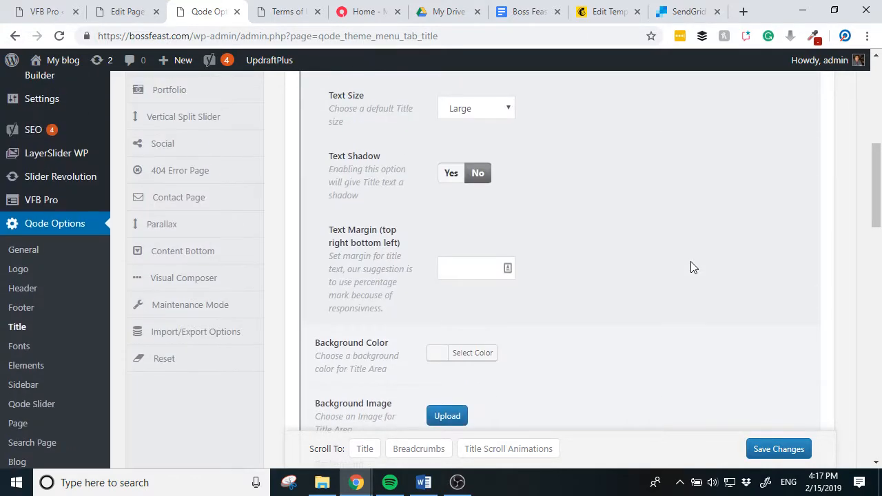
{"action": "scroll", "coordinate": [693, 268], "scroll_direction": "down", "scroll_amount": 10}
{"action": "scroll", "coordinate": [693, 268], "scroll_direction": "up", "scroll_amount": 10}
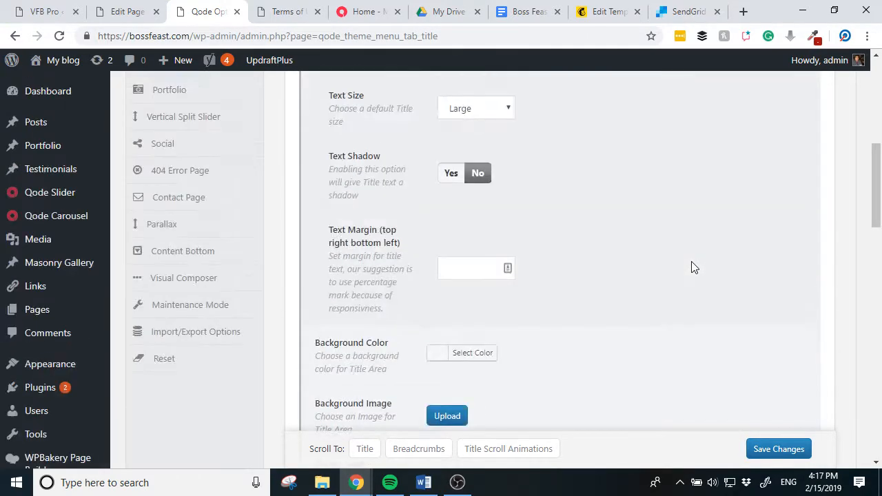
{"action": "scroll", "coordinate": [694, 267], "scroll_direction": "up", "scroll_amount": 4}
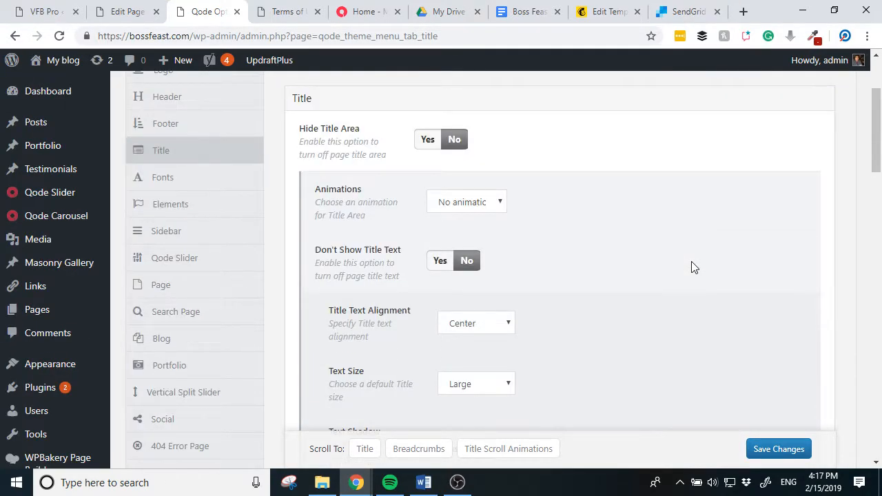
{"action": "scroll", "coordinate": [694, 267], "scroll_direction": "down", "scroll_amount": 5}
{"action": "scroll", "coordinate": [693, 270], "scroll_direction": "down", "scroll_amount": 14}
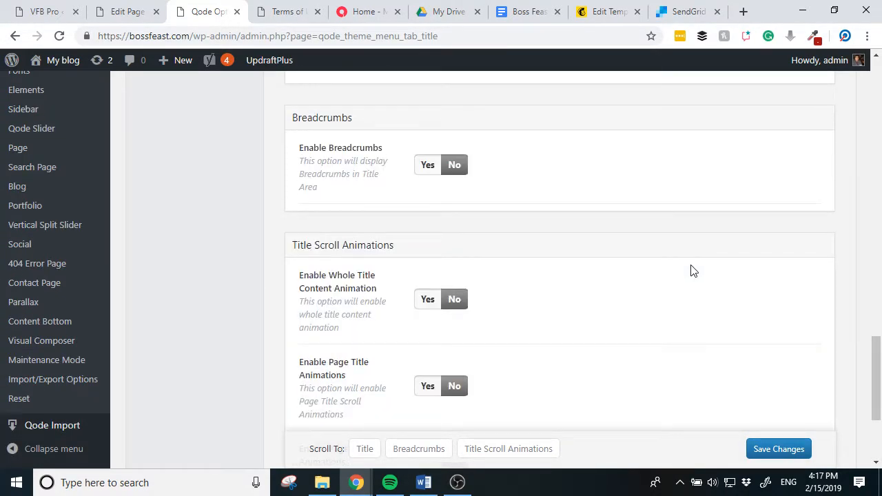
{"action": "scroll", "coordinate": [692, 268], "scroll_direction": "down", "scroll_amount": 3}
{"action": "scroll", "coordinate": [692, 267], "scroll_direction": "up", "scroll_amount": 20}
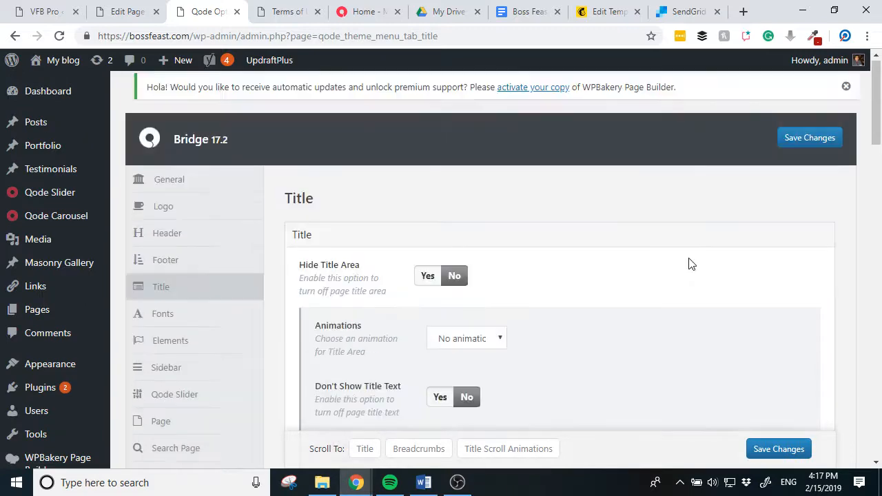
In the Fonts section of Qode Options, set the Page Title's Small Type text color to #161616 and save the changes
{"action": "left_click", "coordinate": [218, 315]}
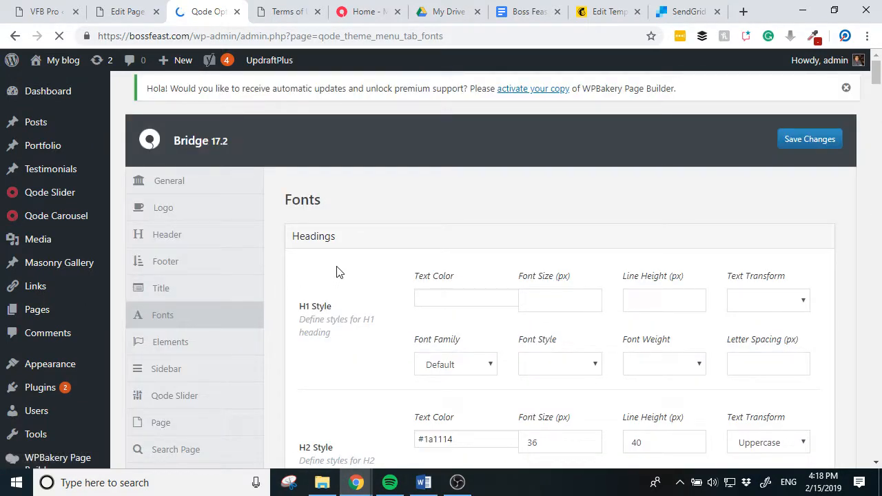
{"action": "scroll", "coordinate": [410, 275], "scroll_direction": "down", "scroll_amount": 7}
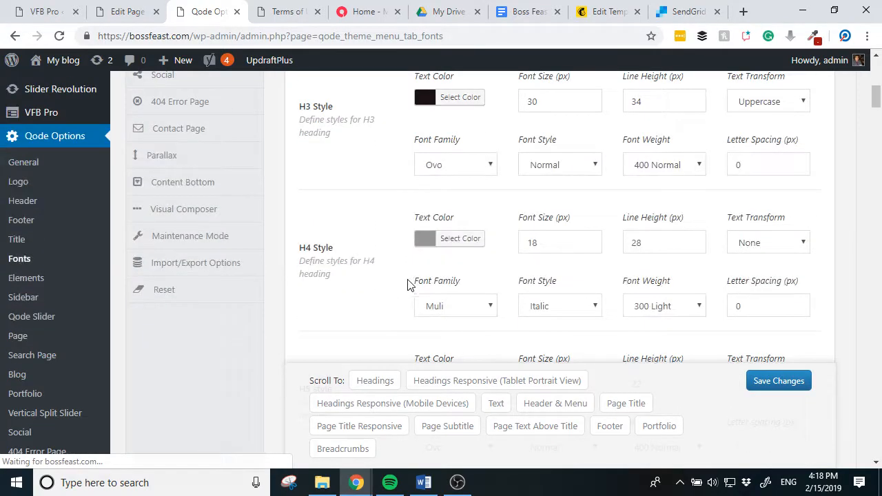
{"action": "left_click", "coordinate": [636, 406]}
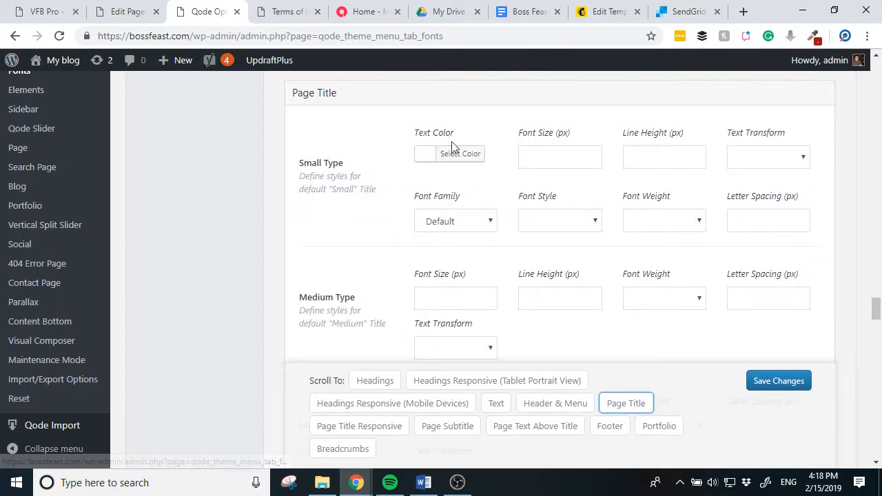
{"action": "left_click", "coordinate": [428, 157]}
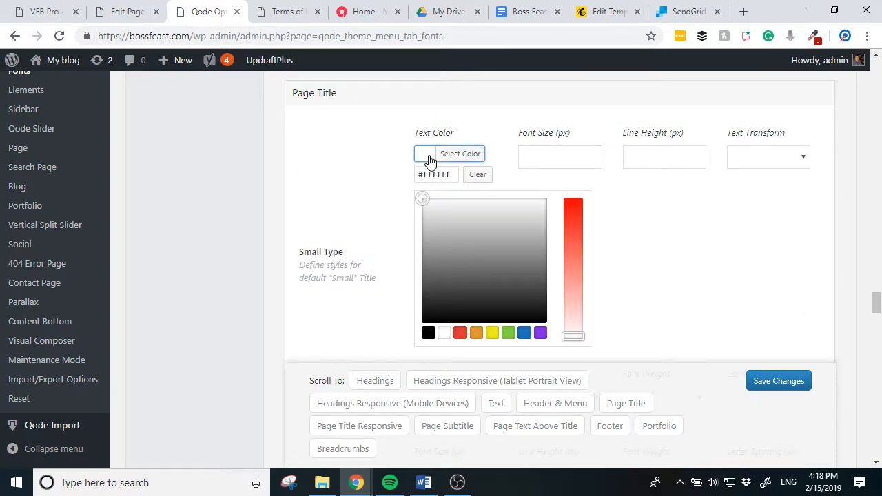
{"action": "left_click", "coordinate": [427, 334]}
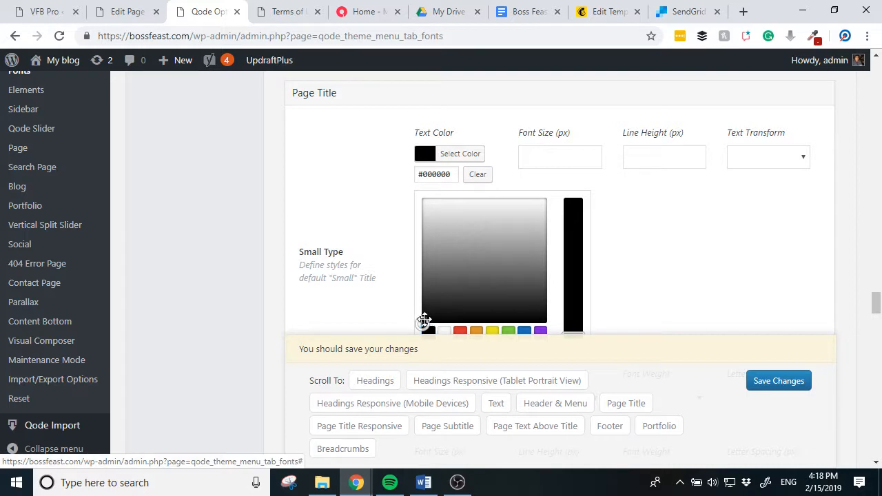
{"action": "left_click_drag", "start_coordinate": [421, 320], "coordinate": [418, 307]}
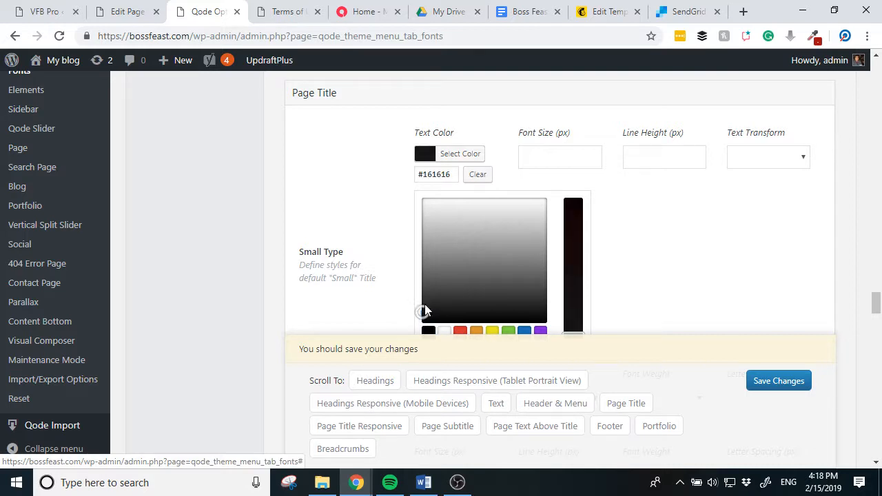
{"action": "left_click", "coordinate": [686, 242]}
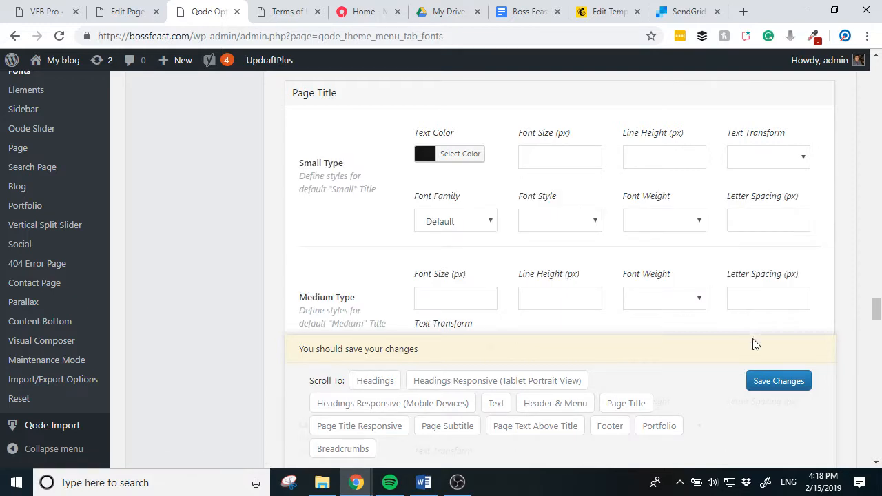
{"action": "left_click", "coordinate": [769, 383]}
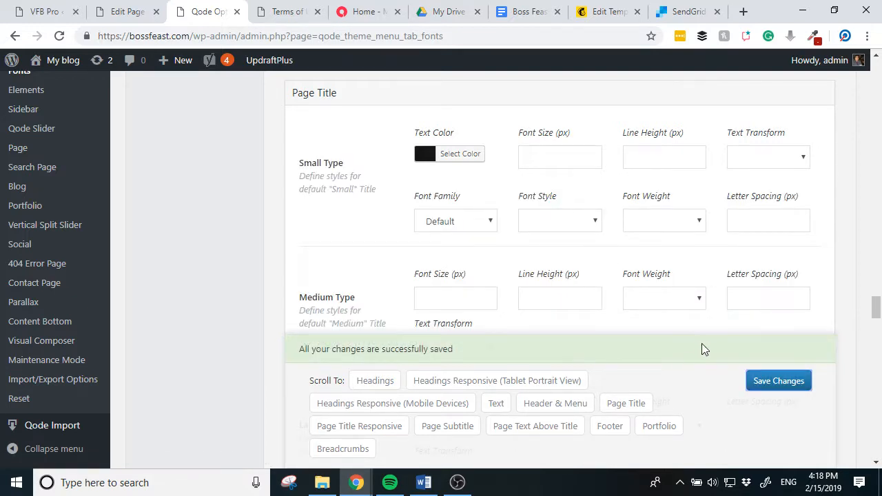
Reload the Terms of Use page and highlight part of its title to check the new color
{"action": "left_click", "coordinate": [259, 12]}
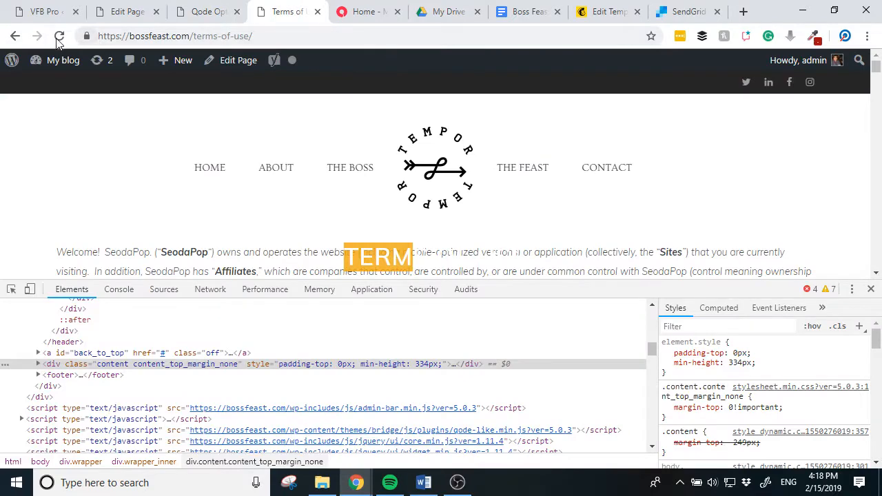
{"action": "left_click", "coordinate": [60, 36]}
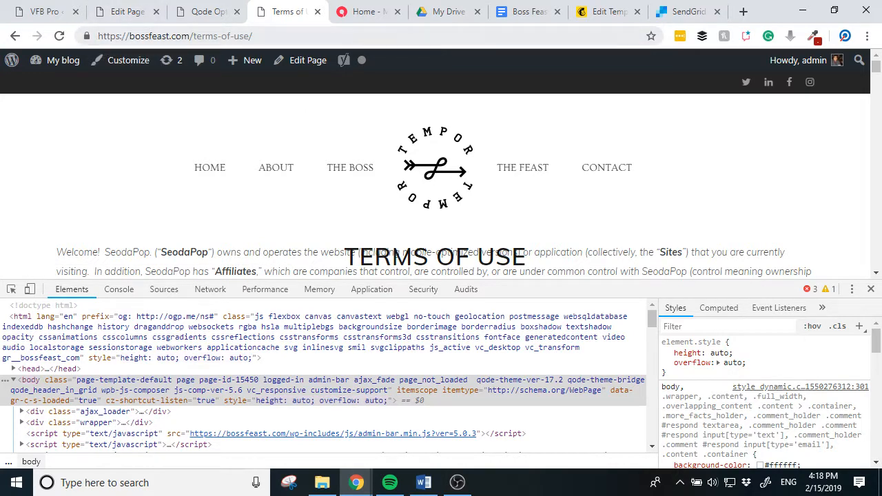
{"action": "left_click_drag", "start_coordinate": [382, 247], "coordinate": [453, 257]}
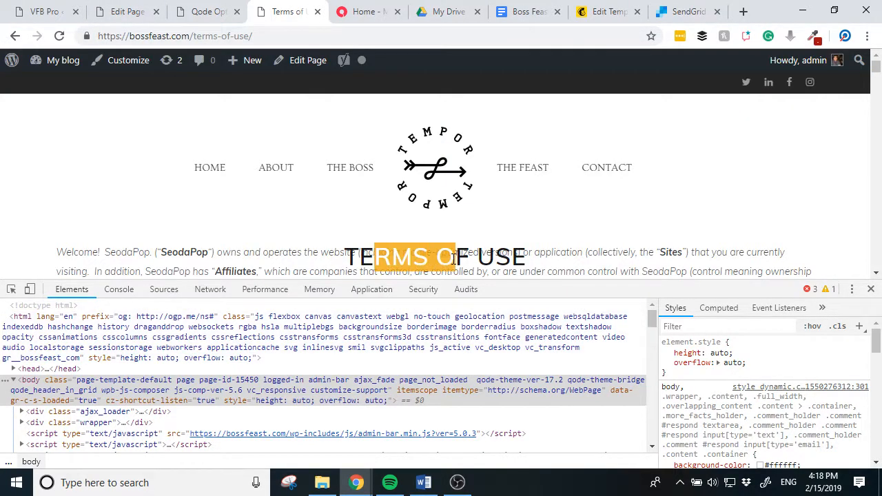
{"action": "left_click_drag", "start_coordinate": [583, 283], "coordinate": [582, 310]}
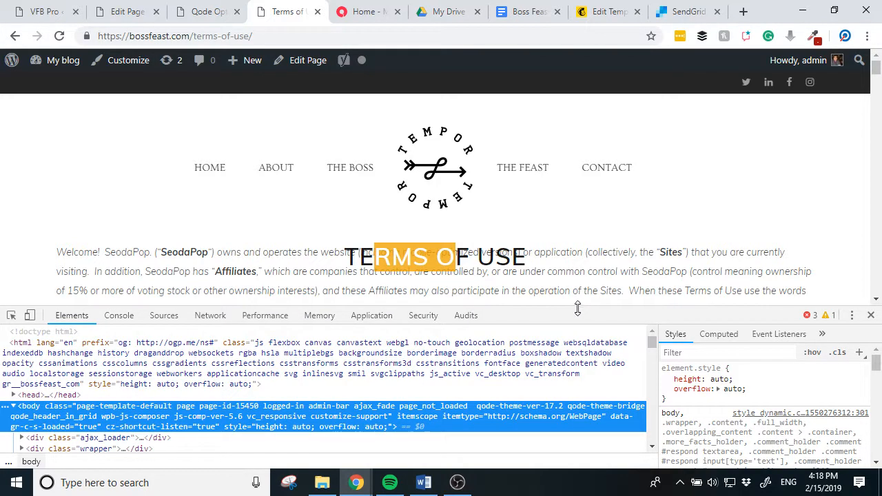
Inspect the Terms of Use title span and the first paragraph that overlaps it
{"action": "left_click", "coordinate": [11, 315]}
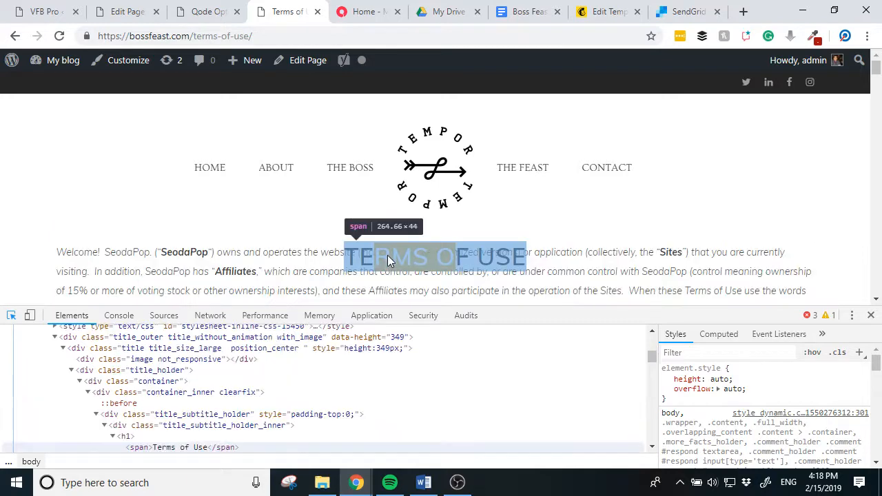
{"action": "left_click", "coordinate": [388, 255]}
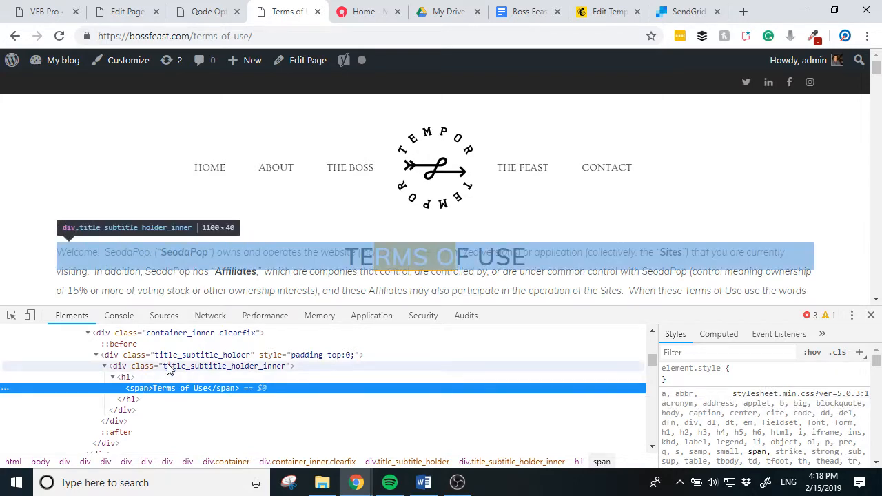
{"action": "left_click", "coordinate": [11, 315]}
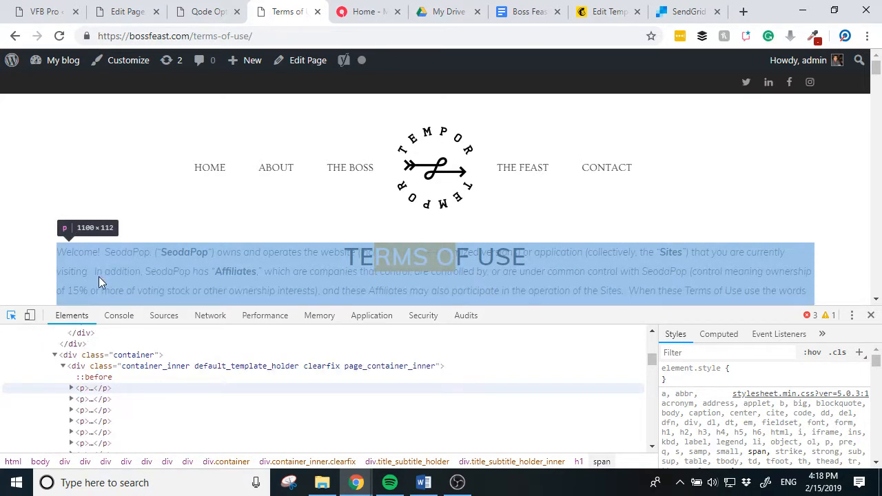
{"action": "left_click", "coordinate": [99, 276]}
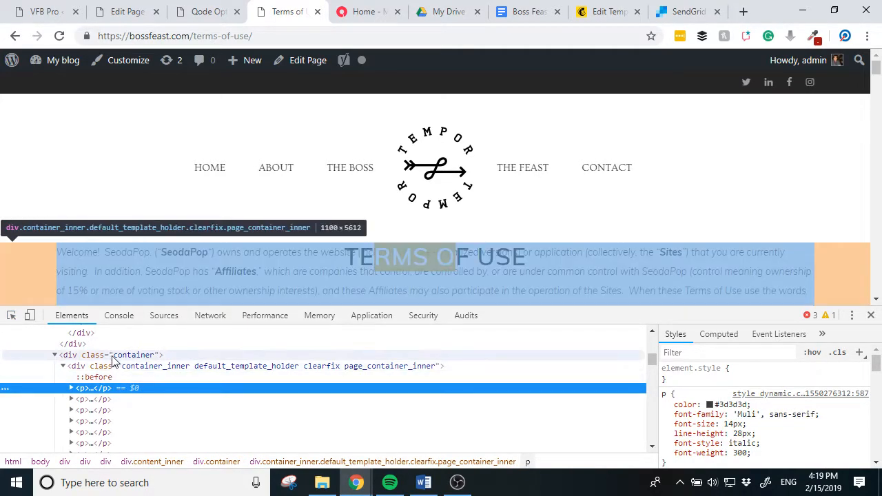
Examine the container div around the paragraphs and the title_subtitle_holder_inner div around the title
{"action": "left_click", "coordinate": [112, 355]}
{"action": "scroll", "coordinate": [113, 363], "scroll_direction": "up", "scroll_amount": 5}
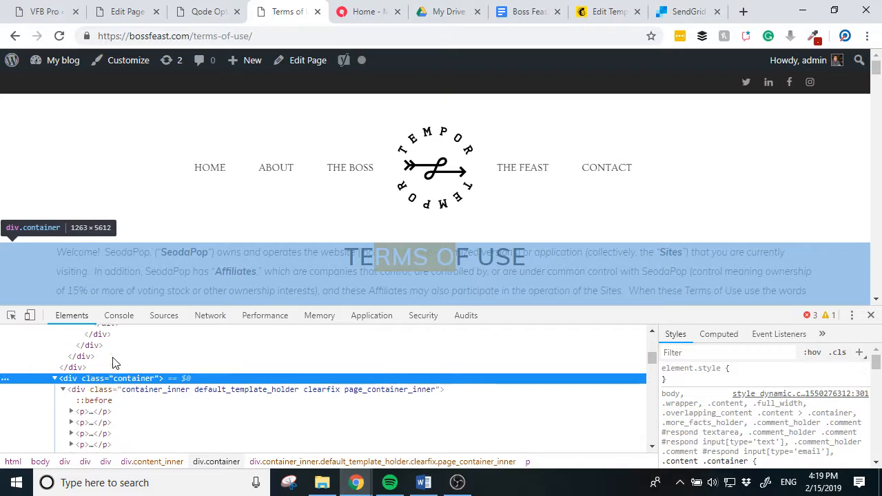
{"action": "scroll", "coordinate": [113, 363], "scroll_direction": "down", "scroll_amount": 2}
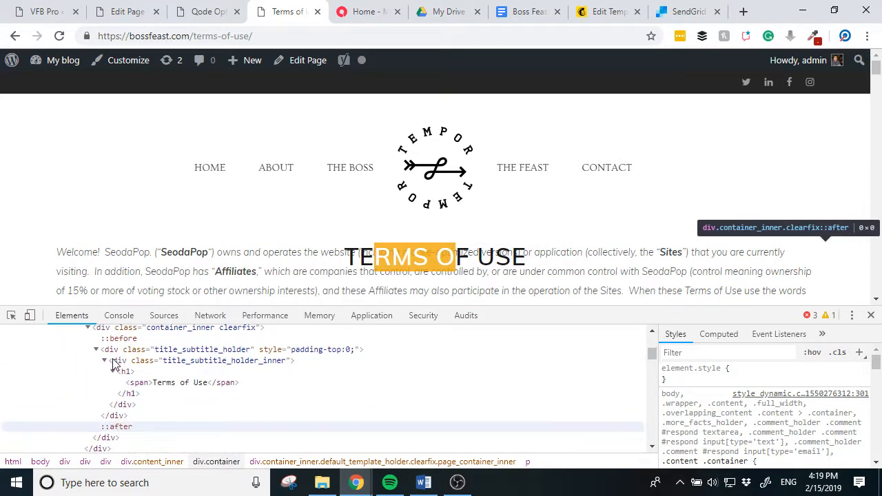
{"action": "left_click", "coordinate": [106, 360]}
{"action": "scroll", "coordinate": [107, 365], "scroll_direction": "down", "scroll_amount": 3}
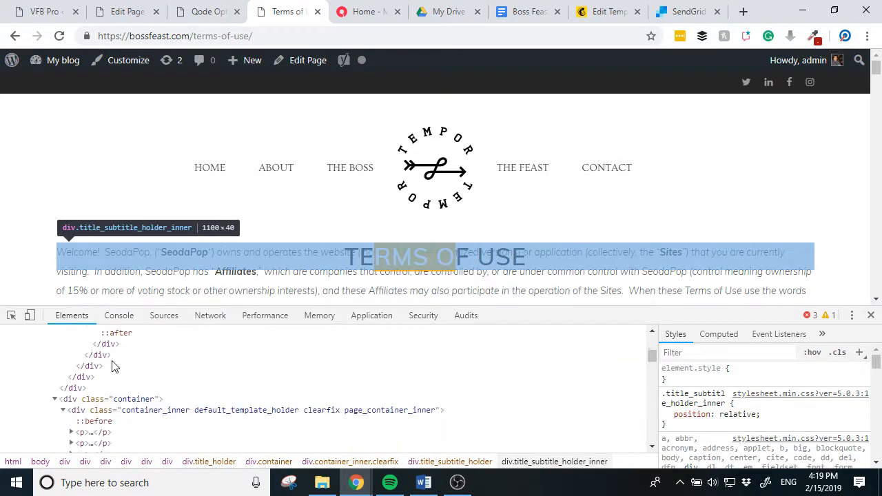
Examine the markup between the title's divs and the page content container, enlarging the developer tools area
{"action": "scroll", "coordinate": [107, 380], "scroll_direction": "up", "scroll_amount": 1}
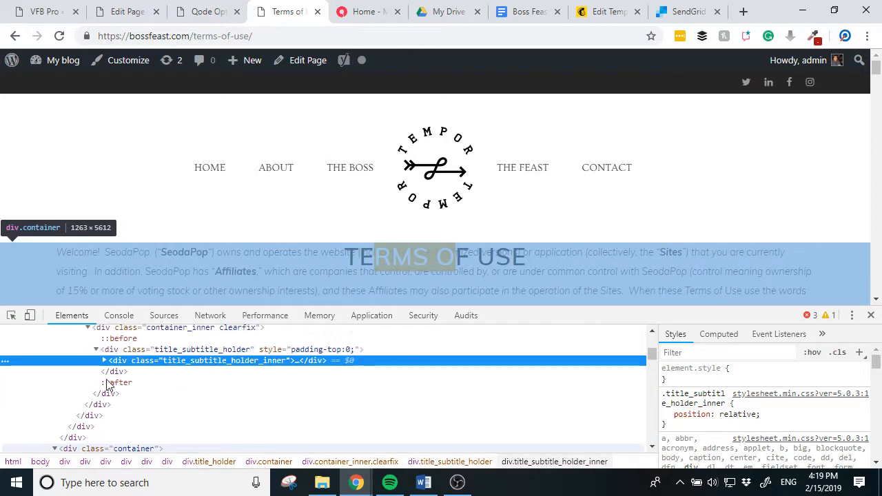
{"action": "scroll", "coordinate": [107, 398], "scroll_direction": "down", "scroll_amount": 1}
{"action": "scroll", "coordinate": [109, 398], "scroll_direction": "down", "scroll_amount": 1}
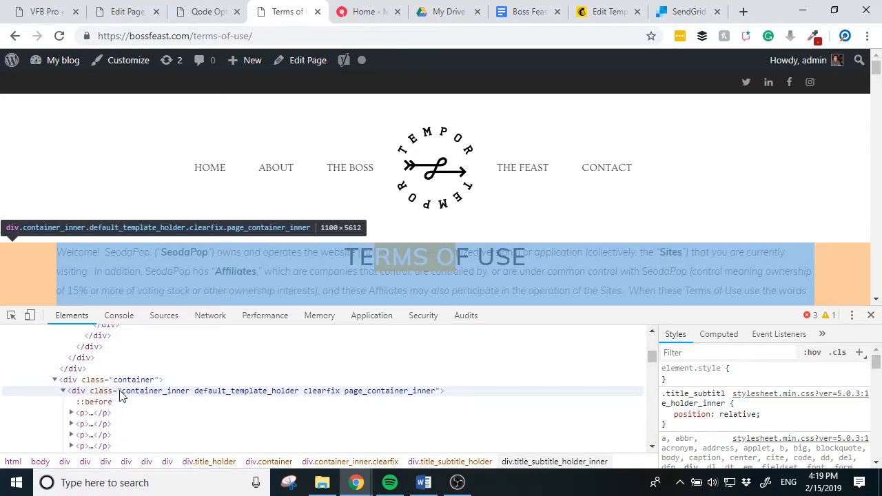
{"action": "scroll", "coordinate": [118, 396], "scroll_direction": "up", "scroll_amount": 3}
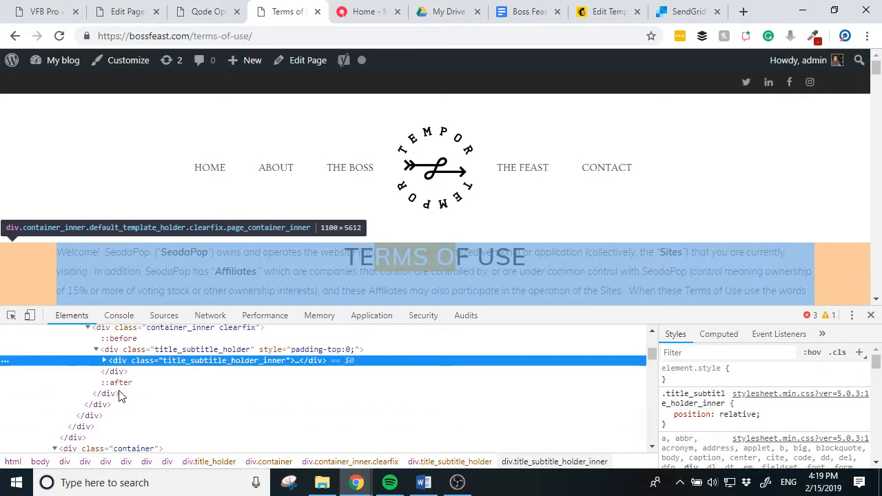
{"action": "scroll", "coordinate": [121, 375], "scroll_direction": "up", "scroll_amount": 10}
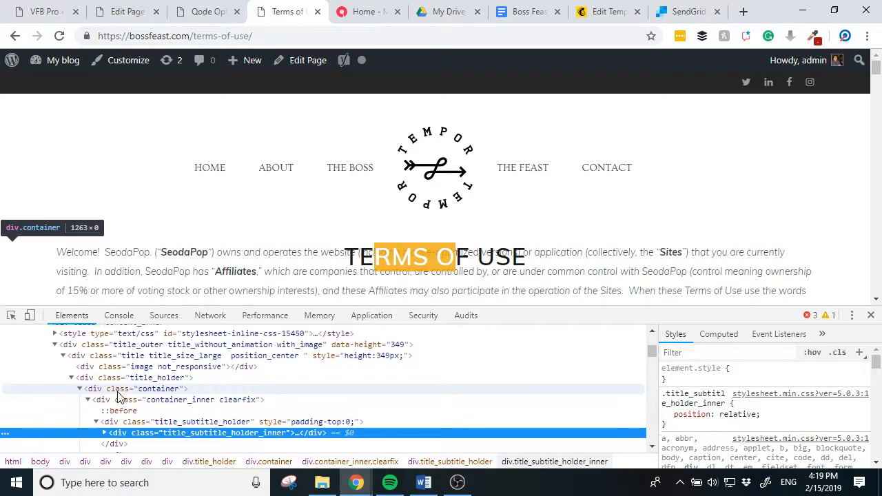
{"action": "scroll", "coordinate": [119, 396], "scroll_direction": "down", "scroll_amount": 10}
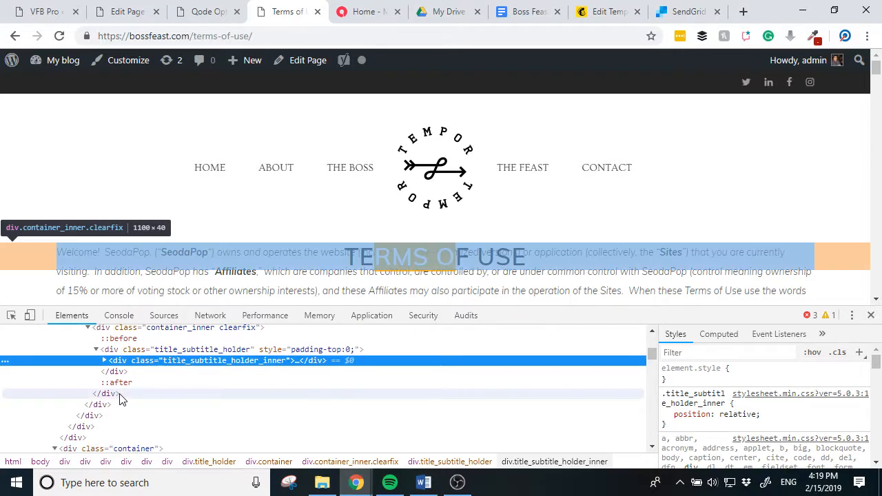
{"action": "scroll", "coordinate": [121, 396], "scroll_direction": "up", "scroll_amount": 5}
{"action": "scroll", "coordinate": [122, 389], "scroll_direction": "down", "scroll_amount": 10}
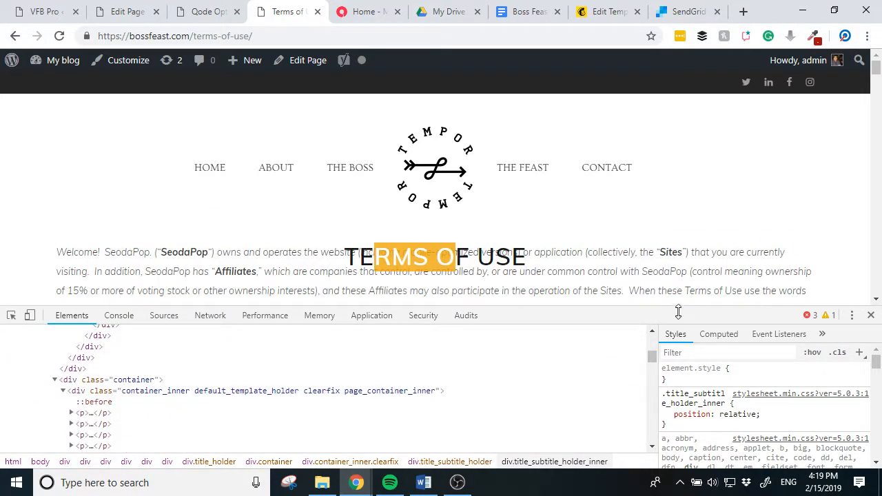
{"action": "left_click_drag", "start_coordinate": [678, 312], "coordinate": [678, 266]}
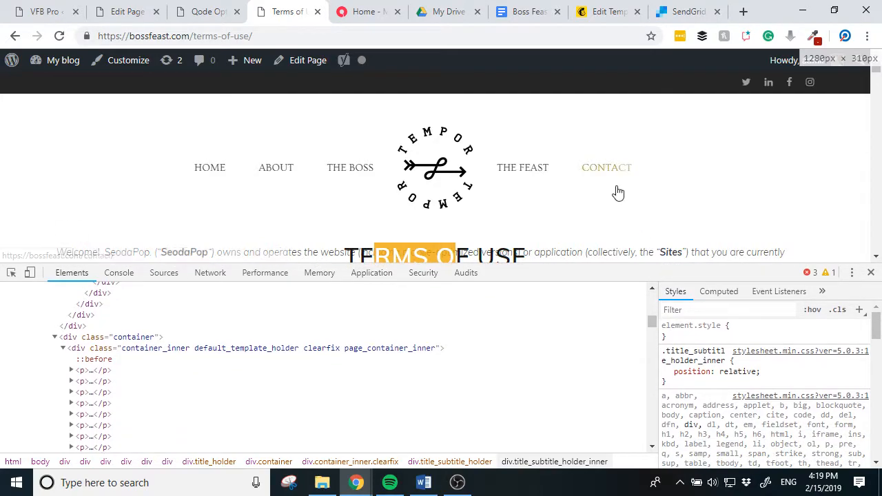
{"action": "scroll", "coordinate": [618, 193], "scroll_direction": "down", "scroll_amount": 5}
{"action": "scroll", "coordinate": [537, 223], "scroll_direction": "up", "scroll_amount": 5}
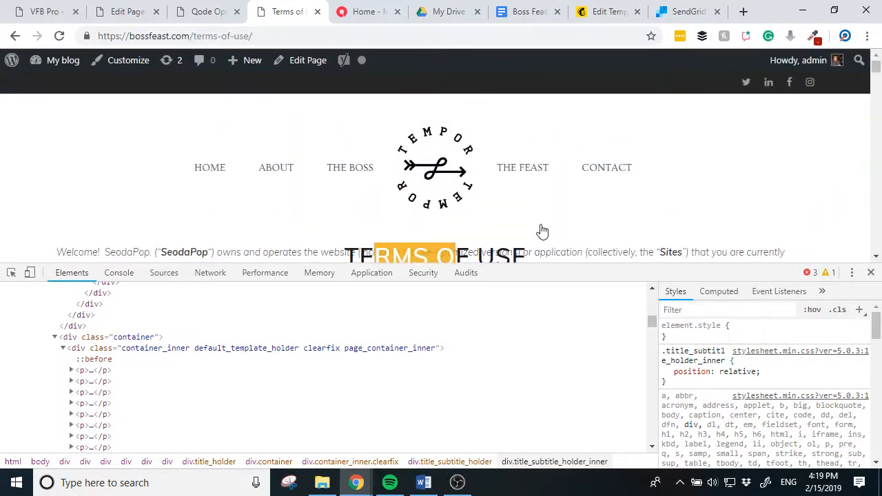
Inspect the page content's container_inner and container divs, plus the title_subtitle_holder_inner div
{"action": "left_click", "coordinate": [164, 349]}
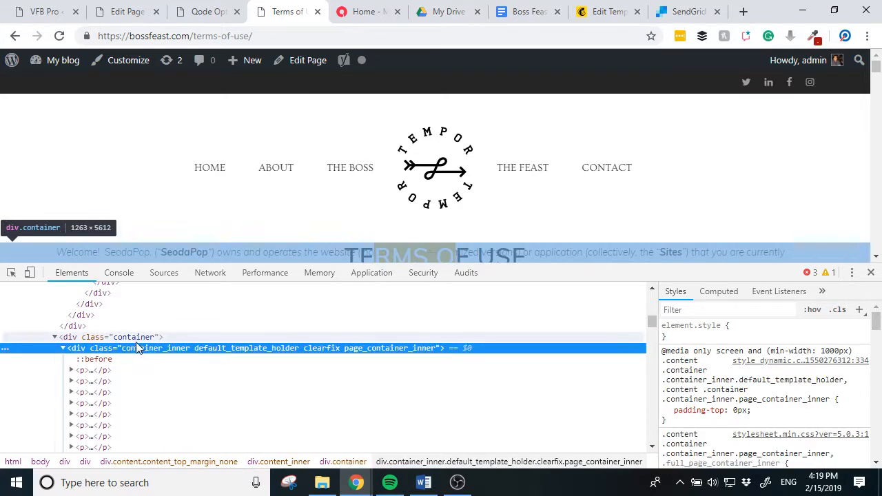
{"action": "left_click", "coordinate": [126, 337]}
{"action": "scroll", "coordinate": [126, 337], "scroll_direction": "up", "scroll_amount": 2}
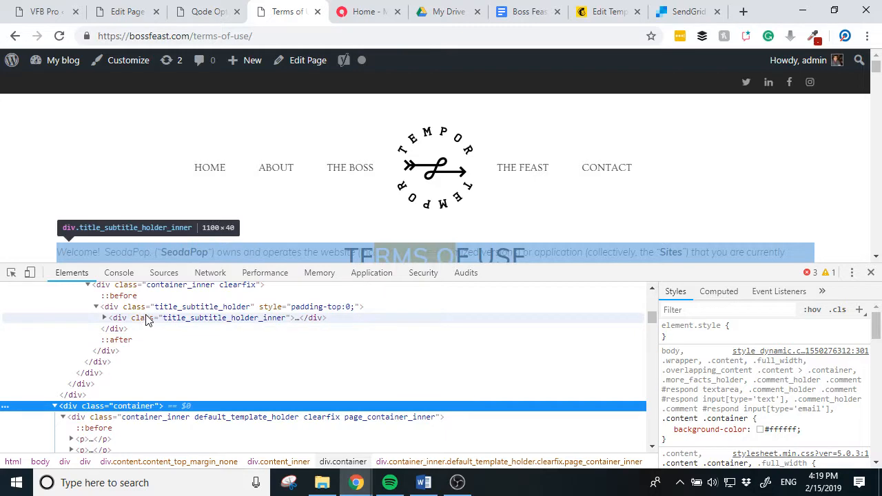
{"action": "left_click", "coordinate": [148, 320]}
{"action": "scroll", "coordinate": [147, 320], "scroll_direction": "up", "scroll_amount": 2}
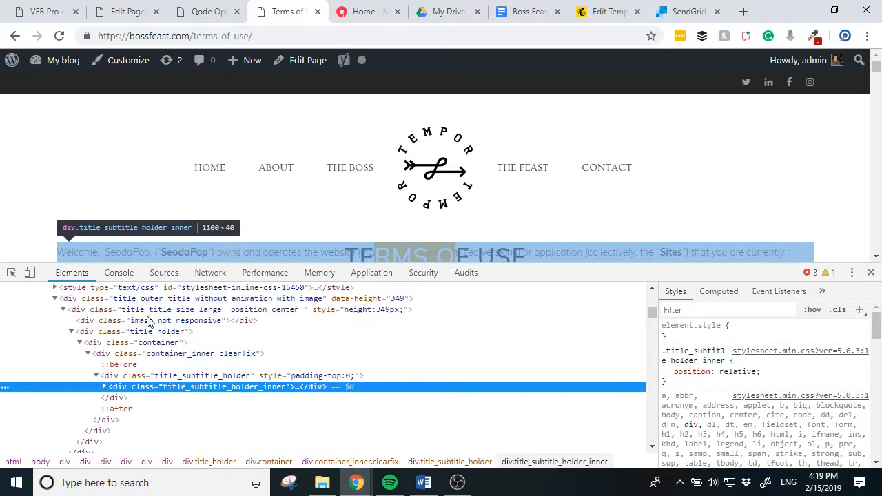
Inspect the styles of the title's container_inner, container, title_holder, title_outer and title_size_large divs
{"action": "left_click", "coordinate": [140, 353]}
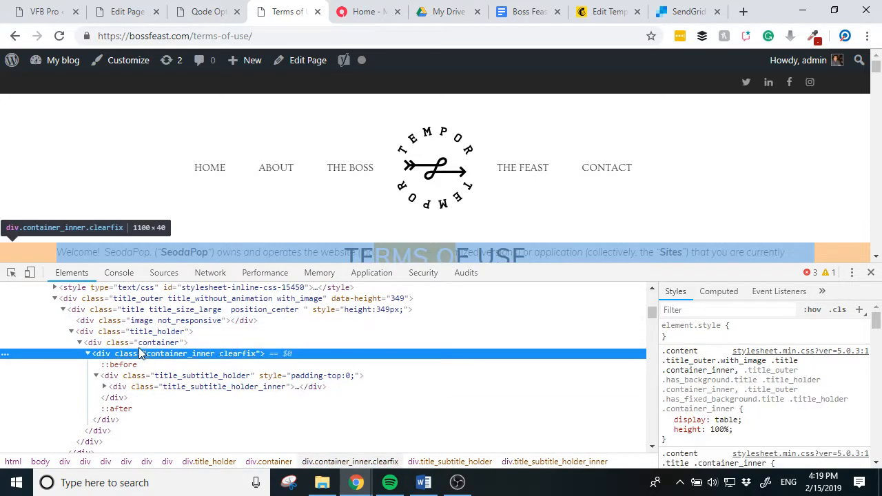
{"action": "left_click", "coordinate": [143, 343]}
{"action": "left_click", "coordinate": [149, 332]}
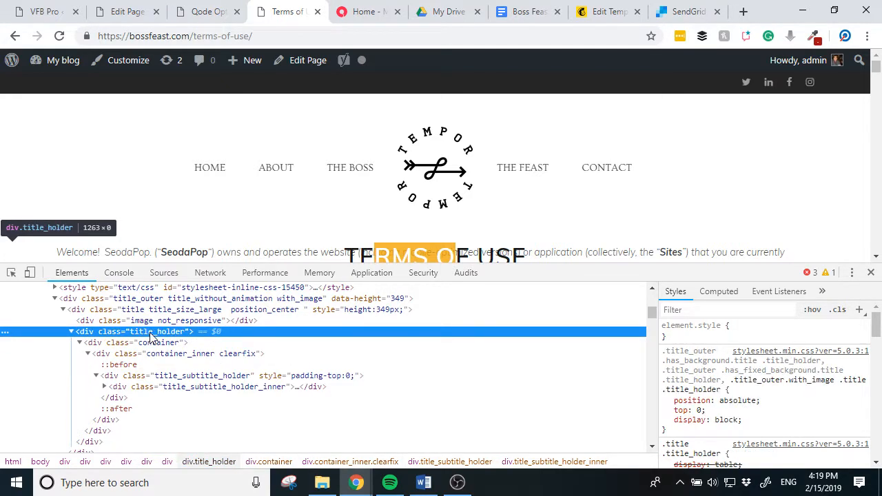
{"action": "left_click", "coordinate": [160, 299]}
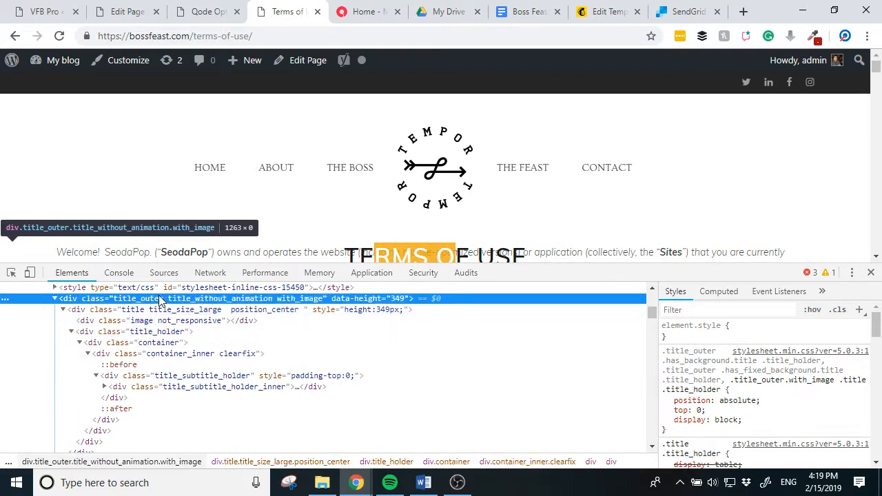
{"action": "scroll", "coordinate": [781, 359], "scroll_direction": "down", "scroll_amount": 5}
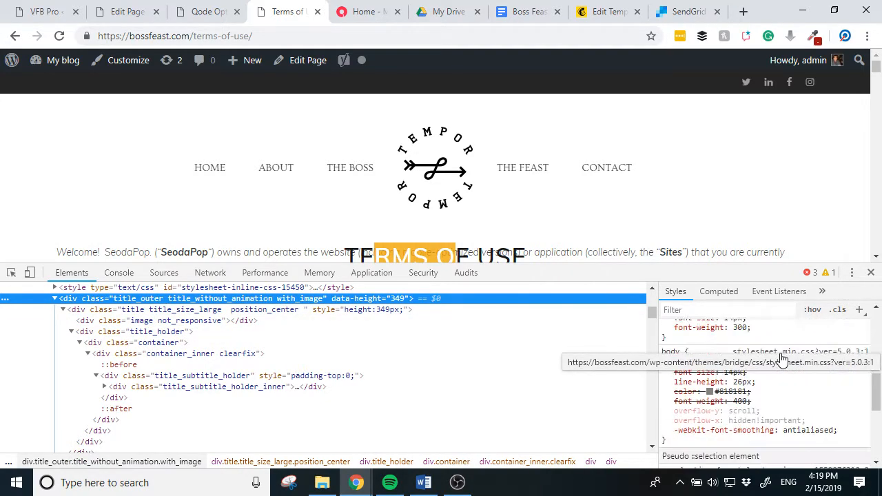
{"action": "scroll", "coordinate": [779, 360], "scroll_direction": "up", "scroll_amount": 5}
{"action": "left_click", "coordinate": [262, 311]}
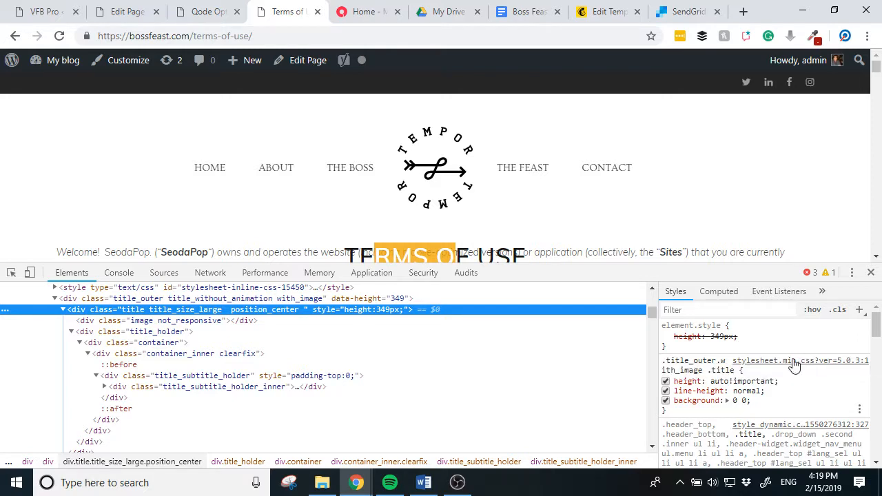
Check the image and title_holder divs' styles, and disable the height: 100% rule on the title's container div
{"action": "left_click", "coordinate": [231, 322]}
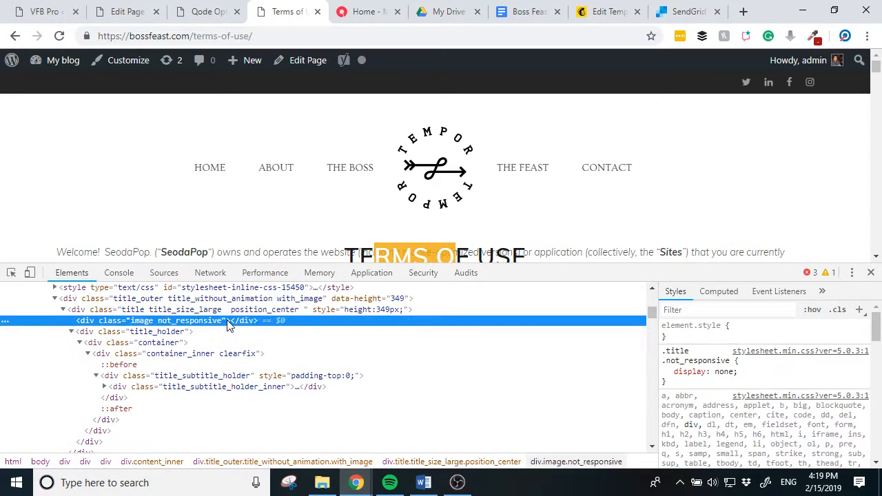
{"action": "left_click", "coordinate": [184, 333]}
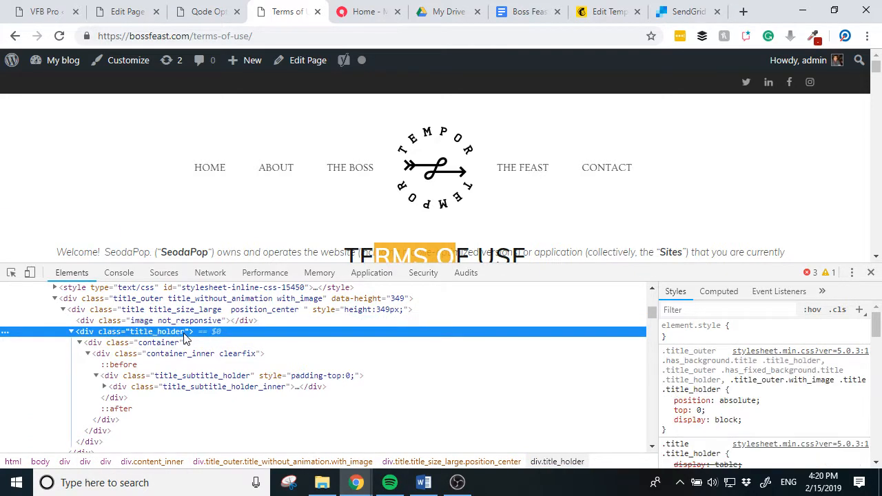
{"action": "left_click", "coordinate": [670, 414]}
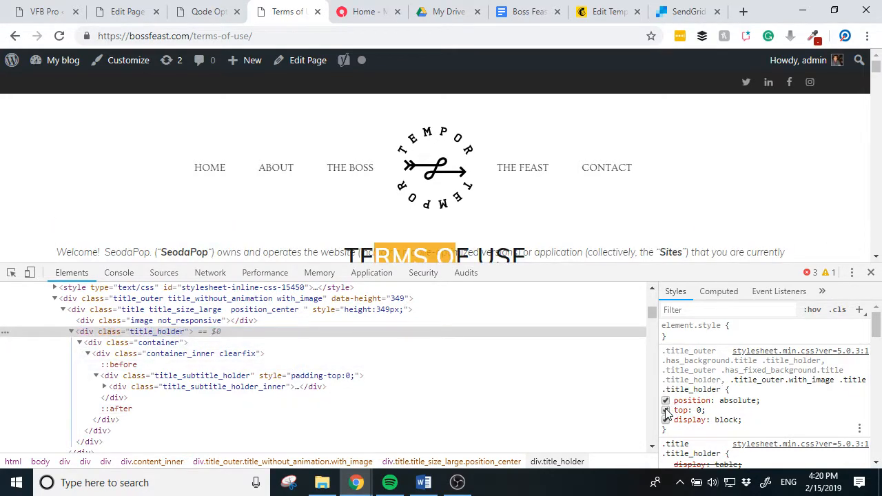
{"action": "left_click", "coordinate": [160, 343]}
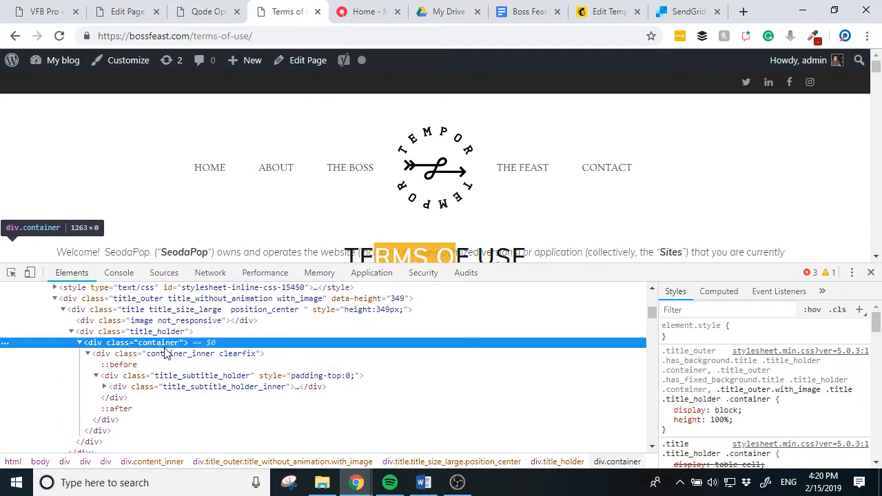
{"action": "left_click", "coordinate": [666, 420]}
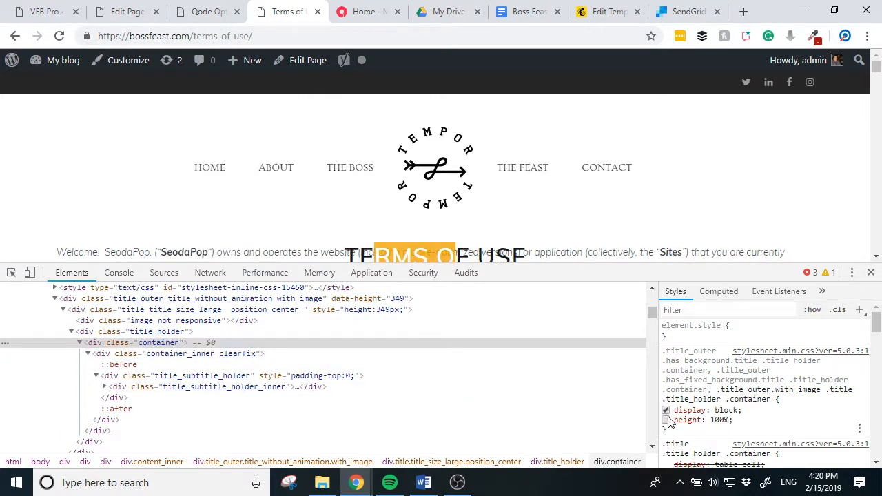
Test the title's container_inner div by switching its display, height and padding rules off and on again
{"action": "left_click", "coordinate": [257, 355]}
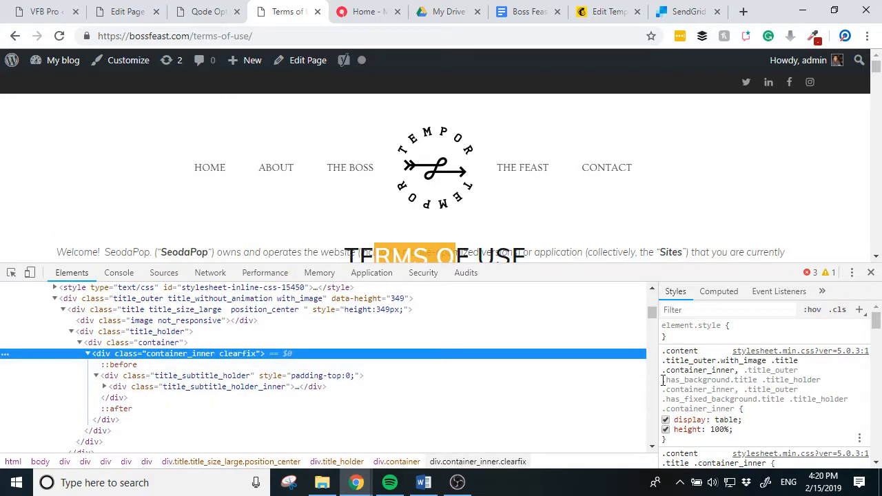
{"action": "left_click", "coordinate": [665, 421]}
{"action": "left_click", "coordinate": [665, 420]}
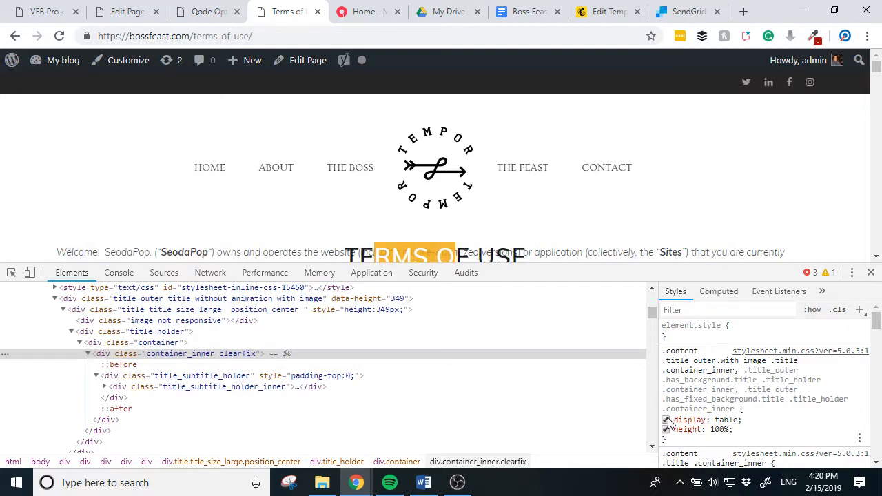
{"action": "scroll", "coordinate": [669, 414], "scroll_direction": "down", "scroll_amount": 2}
{"action": "scroll", "coordinate": [673, 386], "scroll_direction": "up", "scroll_amount": 2}
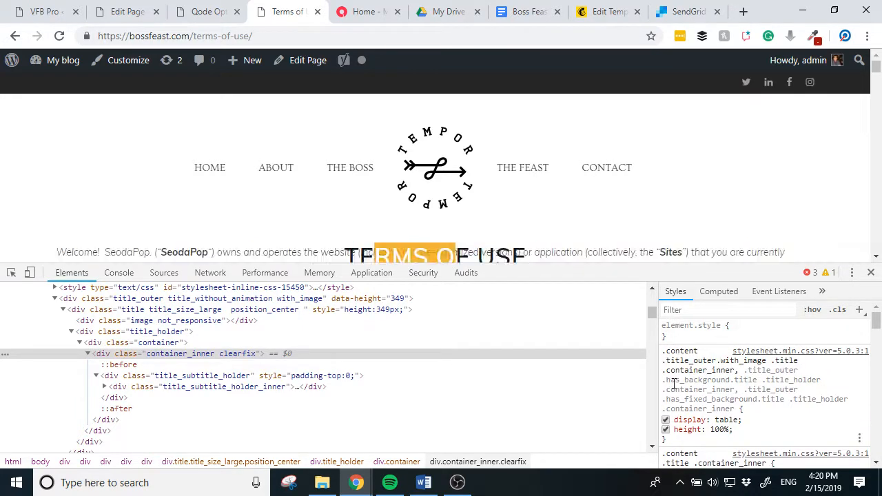
{"action": "left_click", "coordinate": [665, 429]}
{"action": "scroll", "coordinate": [671, 430], "scroll_direction": "down", "scroll_amount": 2}
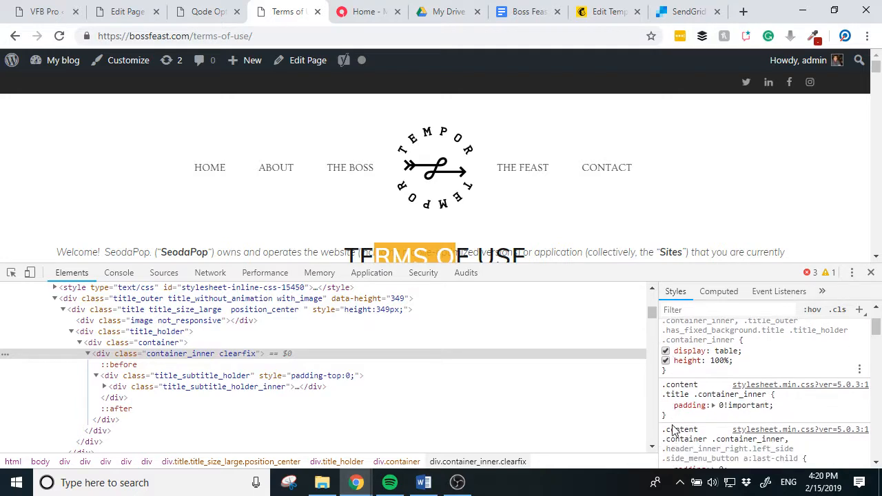
{"action": "left_click", "coordinate": [665, 406]}
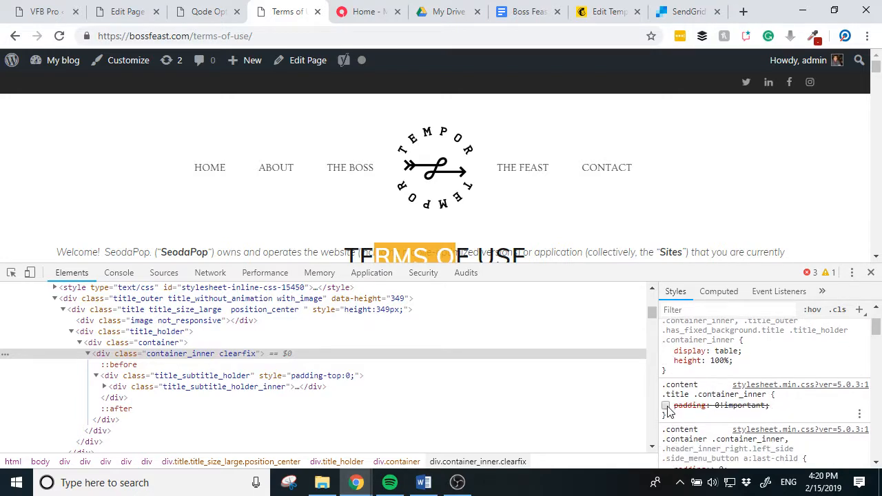
{"action": "left_click", "coordinate": [666, 406]}
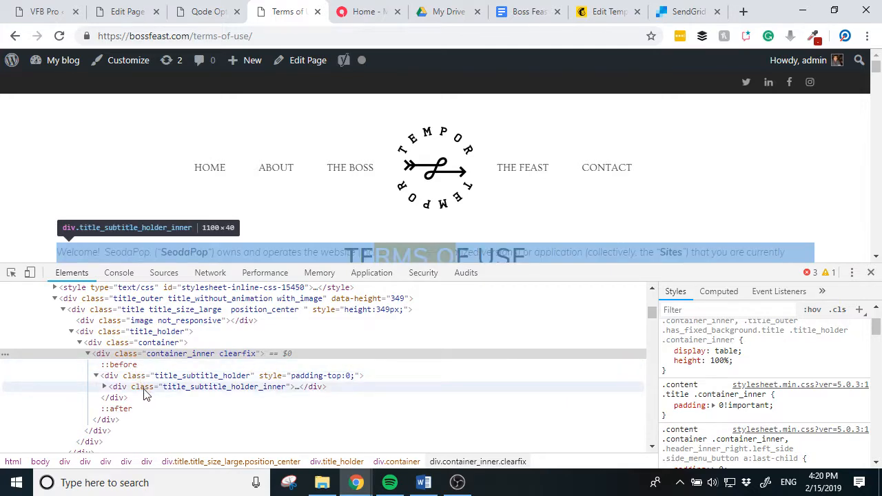
Inspect the title's outer wrappers, from the image and title divs up to content_inner and content_top_margin_none
{"action": "left_click", "coordinate": [147, 321]}
{"action": "left_click", "coordinate": [151, 311]}
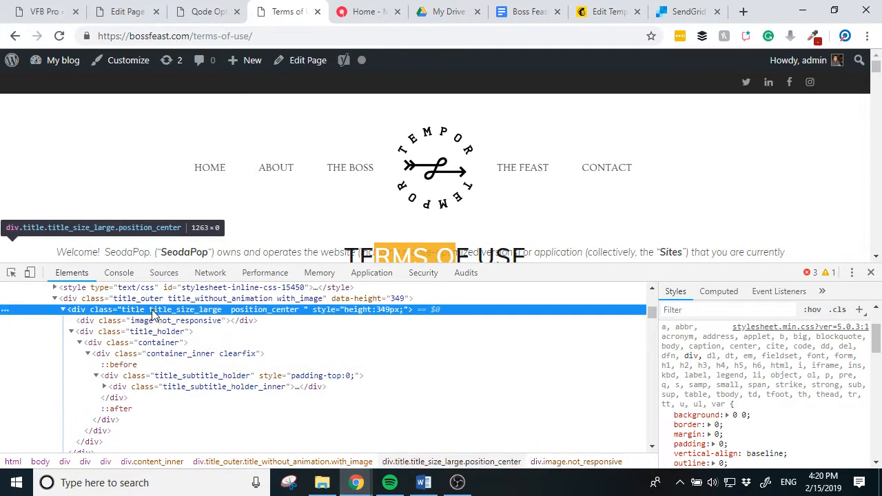
{"action": "left_click", "coordinate": [153, 299]}
{"action": "scroll", "coordinate": [148, 310], "scroll_direction": "up", "scroll_amount": 2}
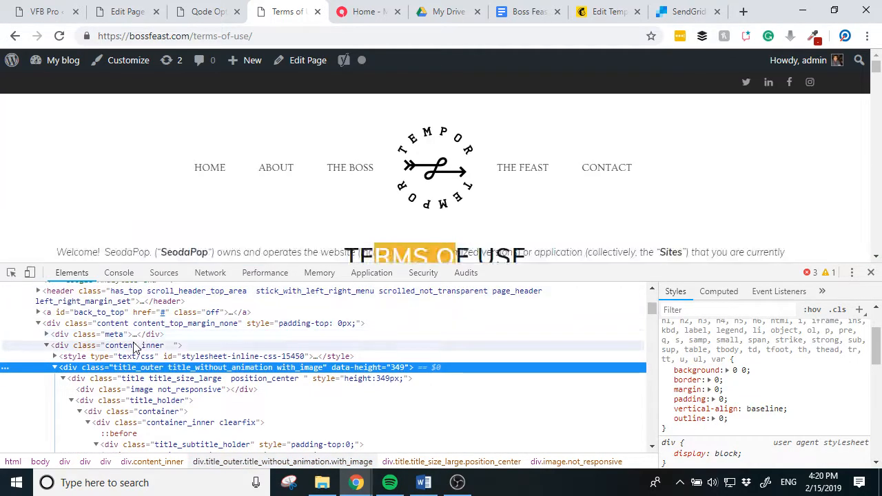
{"action": "left_click", "coordinate": [135, 347]}
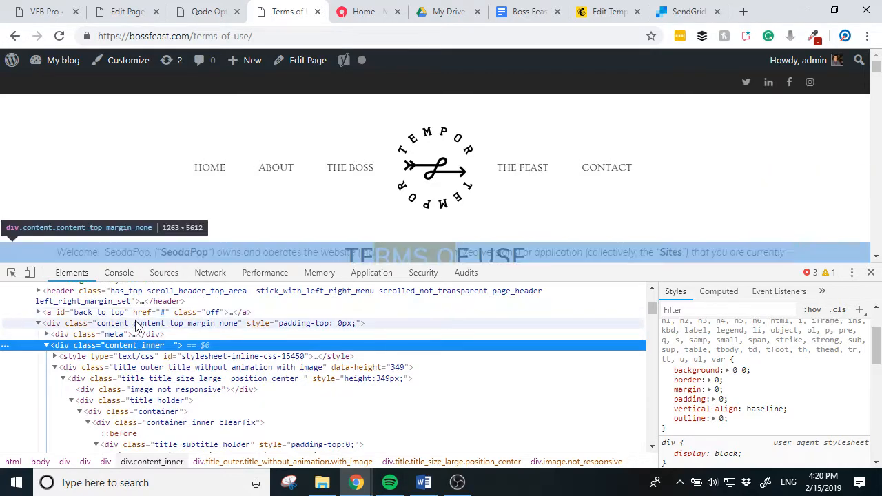
{"action": "left_click", "coordinate": [137, 325]}
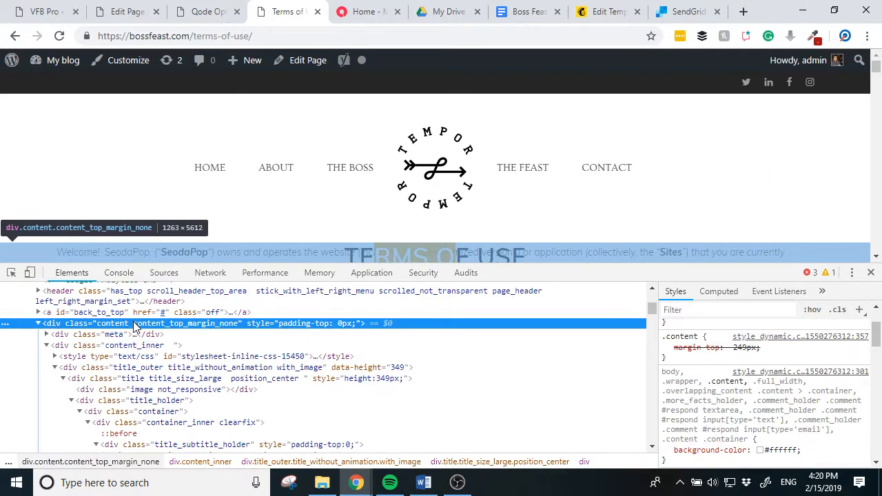
Inspect the page_container_inner div of the page content and its first paragraph
{"action": "scroll", "coordinate": [172, 384], "scroll_direction": "down", "scroll_amount": 2}
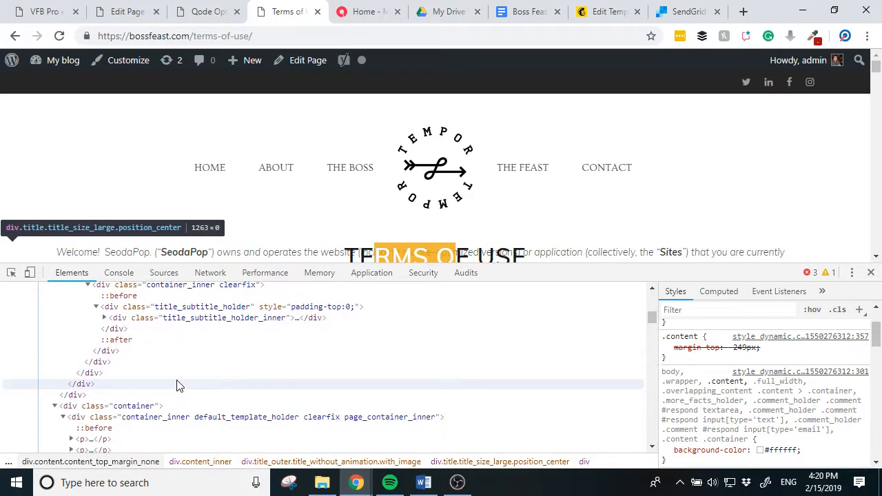
{"action": "left_click", "coordinate": [151, 418]}
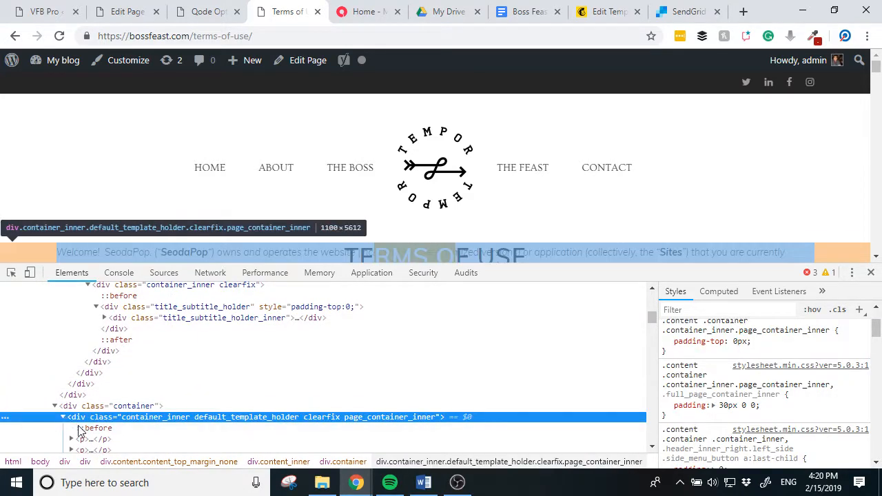
{"action": "left_click", "coordinate": [97, 440]}
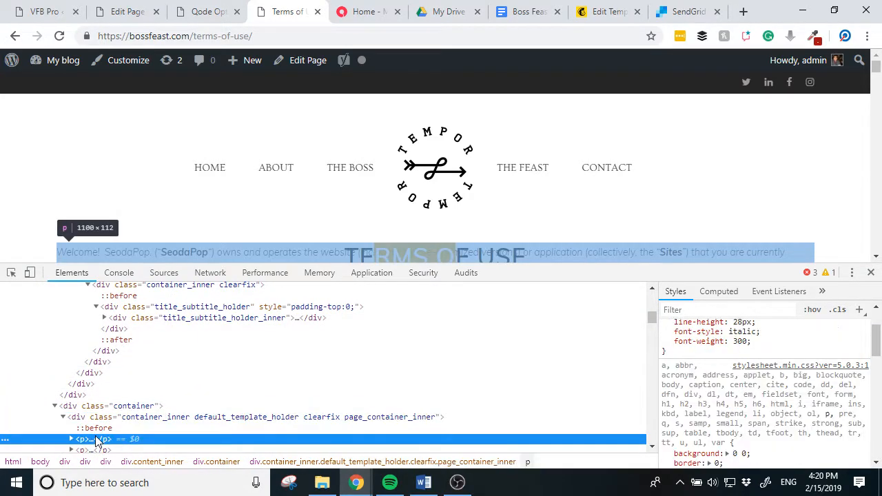
{"action": "left_click", "coordinate": [132, 420]}
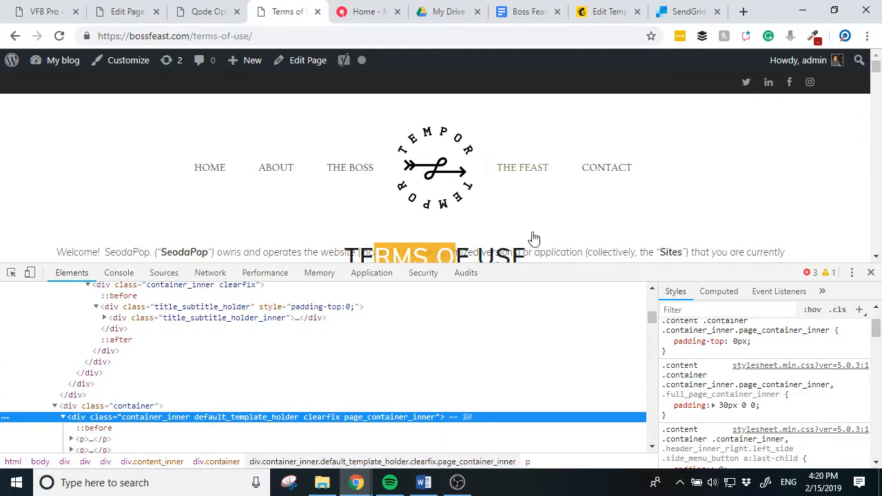
Return to the Qode theme options and open the Title settings
{"action": "left_click", "coordinate": [365, 11]}
{"action": "left_click", "coordinate": [213, 12]}
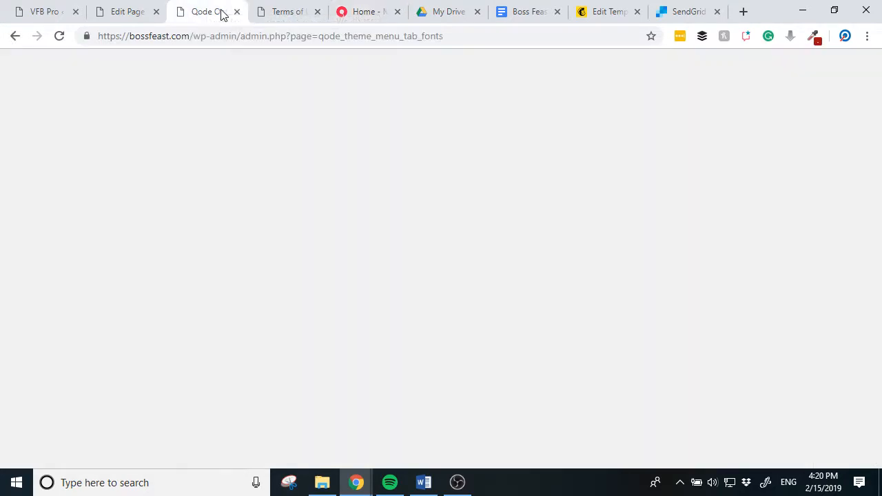
{"action": "scroll", "coordinate": [295, 273], "scroll_direction": "up", "scroll_amount": 10}
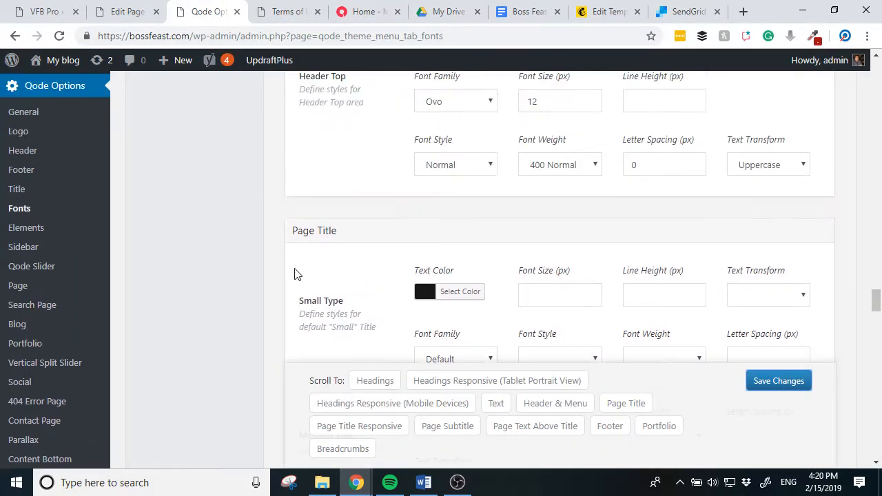
{"action": "scroll", "coordinate": [297, 281], "scroll_direction": "up", "scroll_amount": 15}
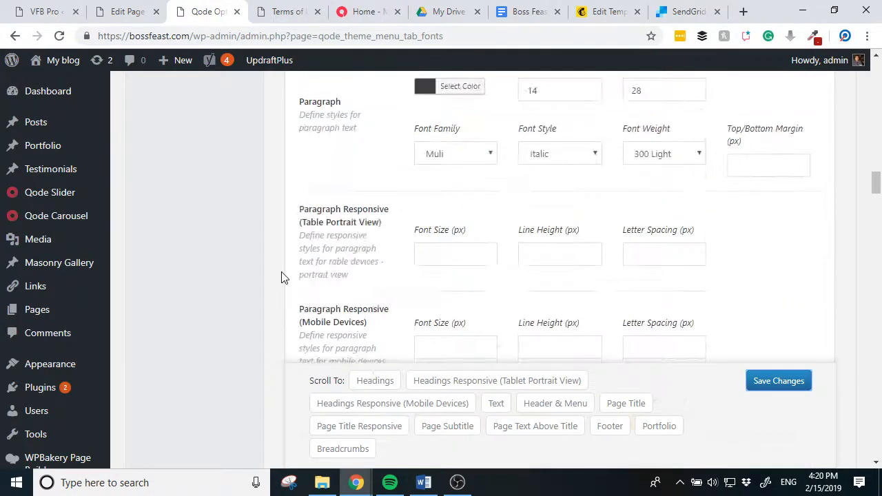
{"action": "scroll", "coordinate": [289, 281], "scroll_direction": "up", "scroll_amount": 5}
{"action": "scroll", "coordinate": [228, 291], "scroll_direction": "down", "scroll_amount": 3}
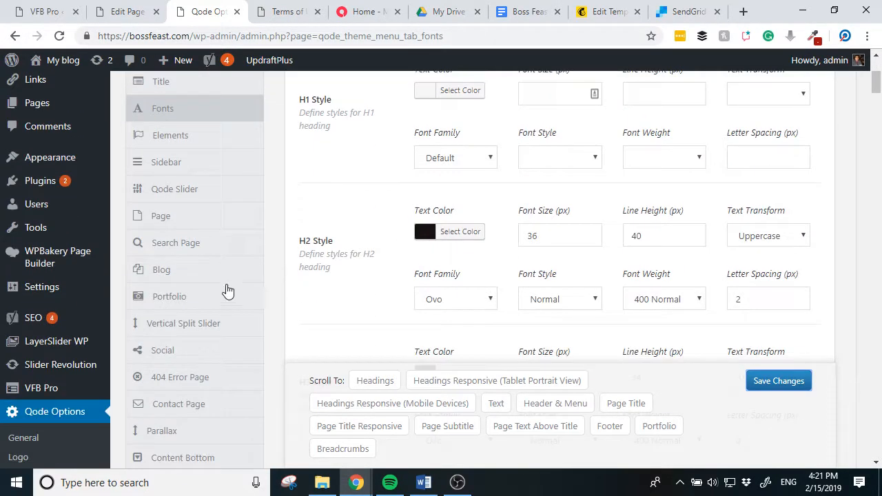
{"action": "scroll", "coordinate": [182, 198], "scroll_direction": "up", "scroll_amount": 2}
{"action": "left_click", "coordinate": [171, 223]}
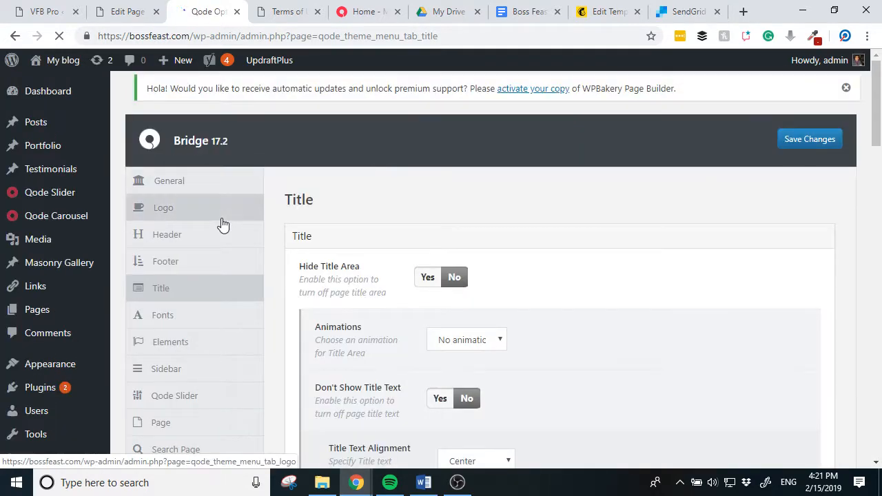
Set the margin after title for the default template to 50 px and for touch devices to 20 px, and save the changes
{"action": "scroll", "coordinate": [489, 232], "scroll_direction": "down", "scroll_amount": 2}
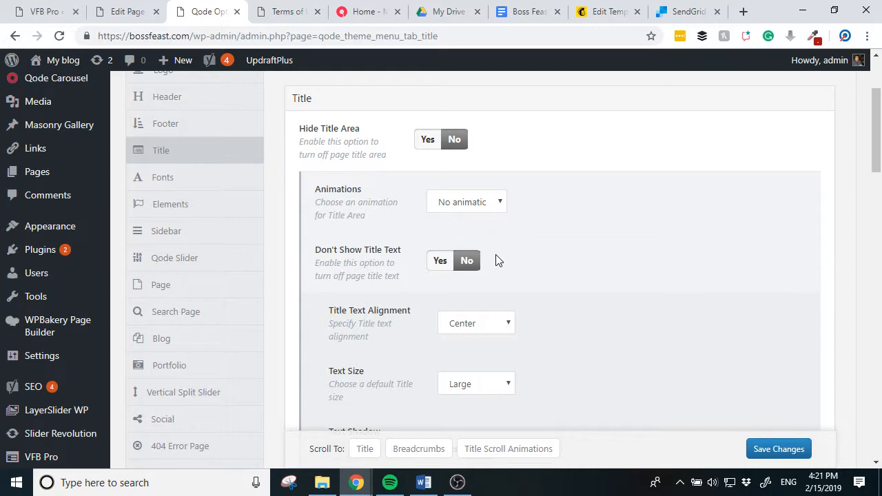
{"action": "scroll", "coordinate": [499, 261], "scroll_direction": "down", "scroll_amount": 1}
{"action": "scroll", "coordinate": [499, 262], "scroll_direction": "down", "scroll_amount": 3}
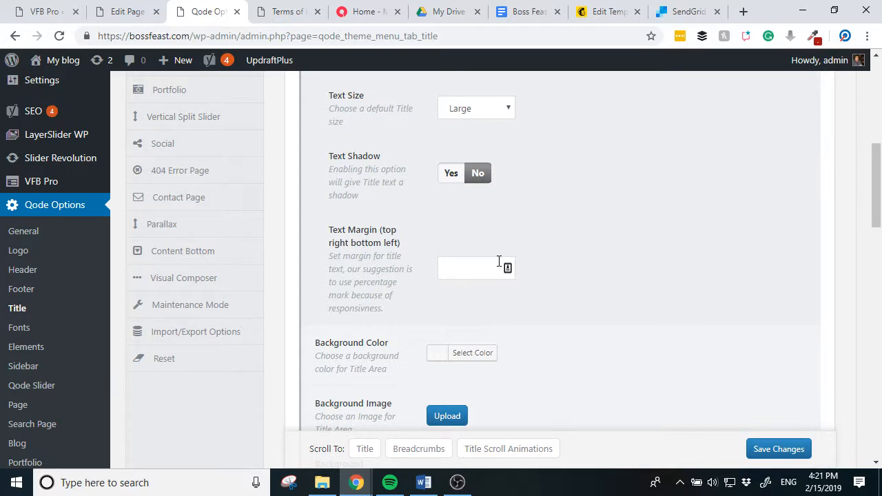
{"action": "scroll", "coordinate": [499, 261], "scroll_direction": "down", "scroll_amount": 2}
{"action": "scroll", "coordinate": [499, 260], "scroll_direction": "down", "scroll_amount": 4}
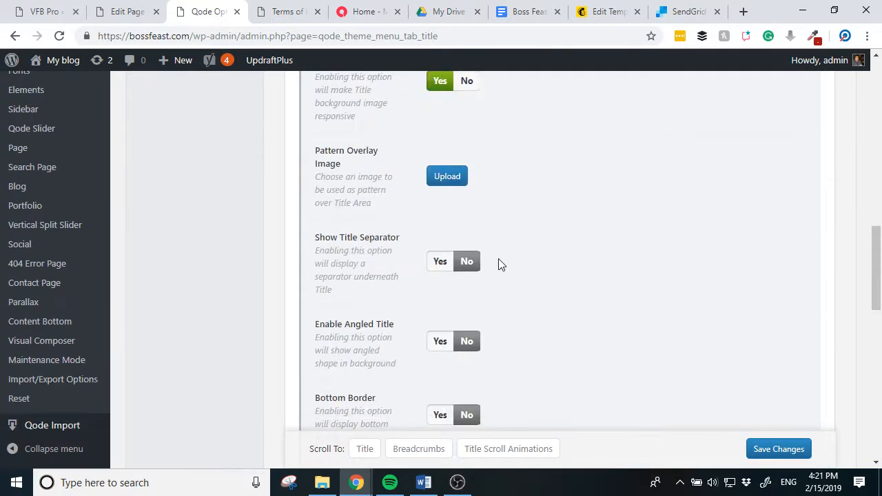
{"action": "scroll", "coordinate": [499, 259], "scroll_direction": "down", "scroll_amount": 3}
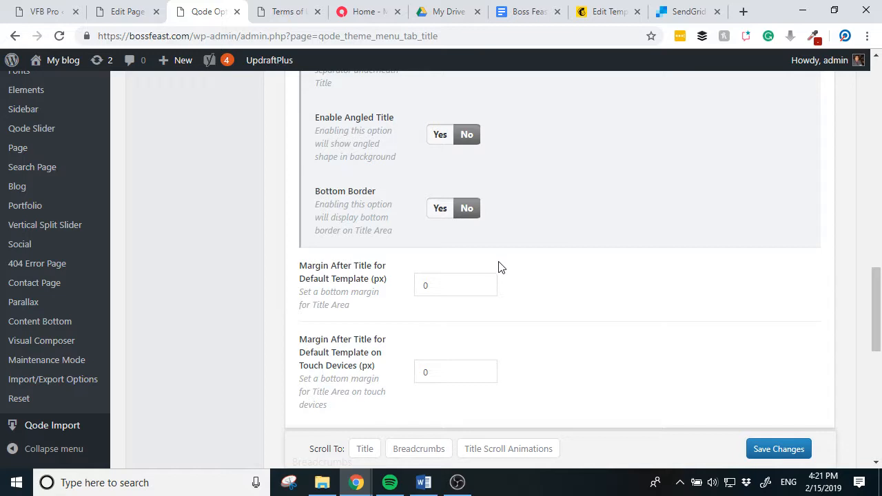
{"action": "scroll", "coordinate": [500, 267], "scroll_direction": "down", "scroll_amount": 1}
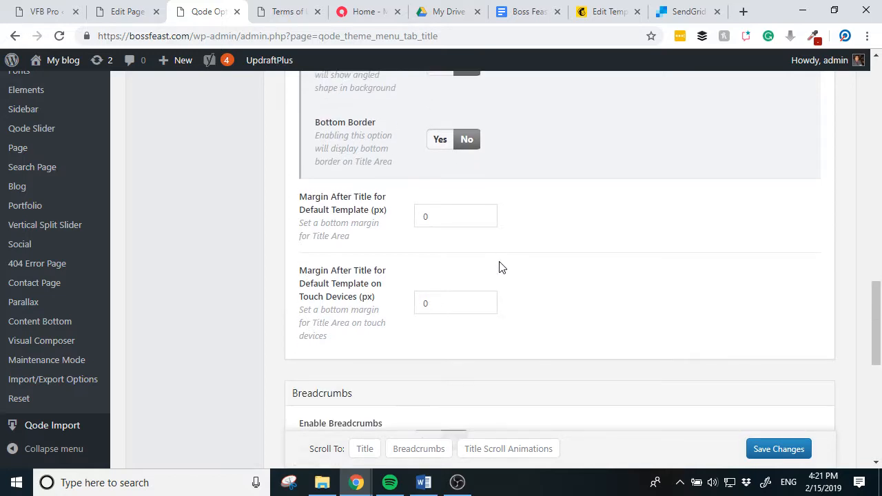
{"action": "double_click", "coordinate": [456, 224]}
{"action": "type", "text": "50"}
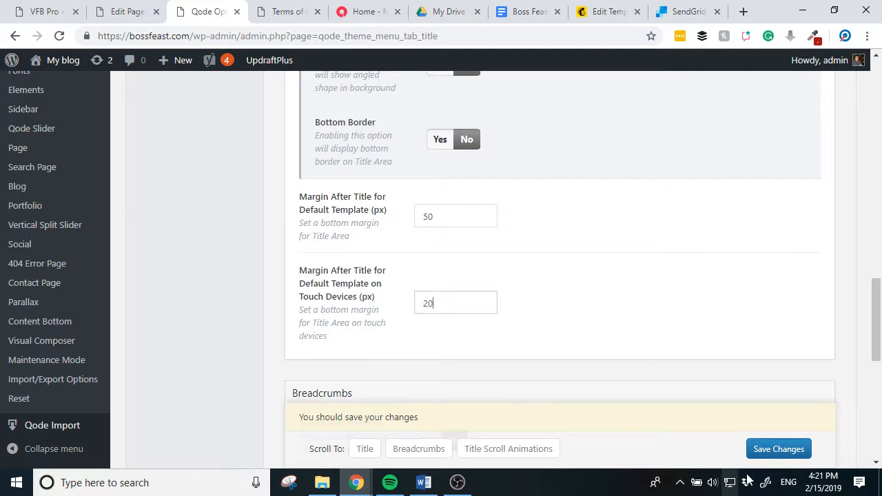
{"action": "left_click", "coordinate": [770, 448]}
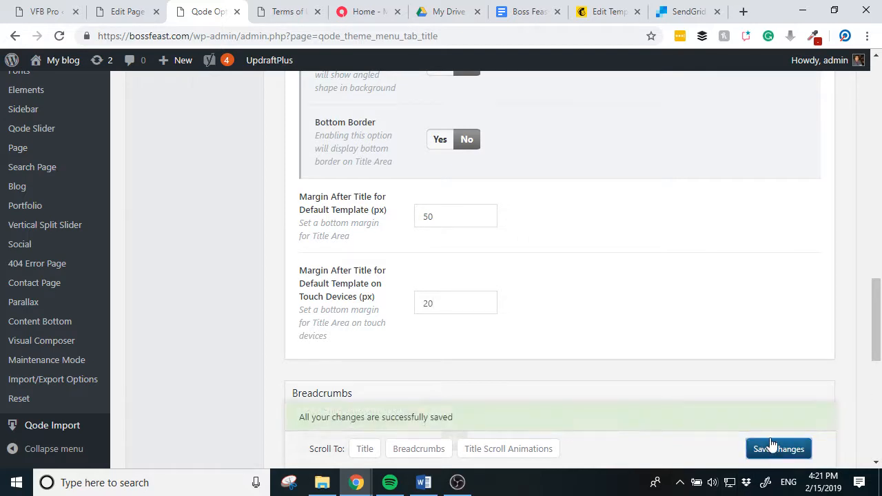
Reload the live Terms of Use page and check the spacing between its title and first paragraph, enlarging the page view above the developer tools
{"action": "left_click", "coordinate": [303, 17]}
{"action": "left_click", "coordinate": [59, 40]}
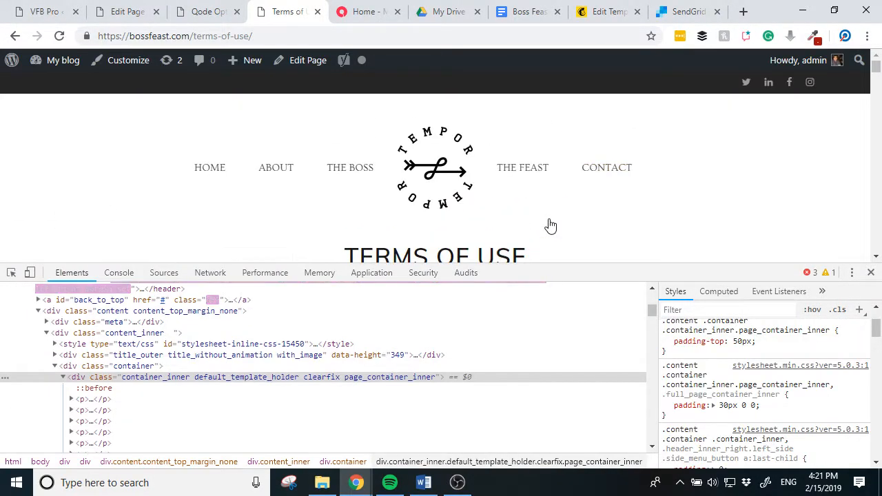
{"action": "scroll", "coordinate": [550, 227], "scroll_direction": "down", "scroll_amount": 4}
{"action": "scroll", "coordinate": [558, 226], "scroll_direction": "up", "scroll_amount": 4}
{"action": "scroll", "coordinate": [557, 226], "scroll_direction": "down", "scroll_amount": 4}
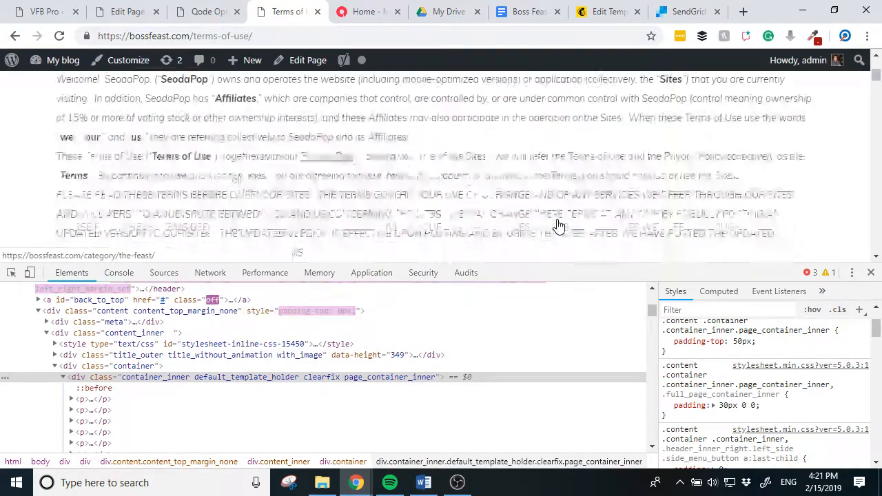
{"action": "scroll", "coordinate": [558, 225], "scroll_direction": "up", "scroll_amount": 4}
{"action": "left_click_drag", "start_coordinate": [586, 265], "coordinate": [586, 361]}
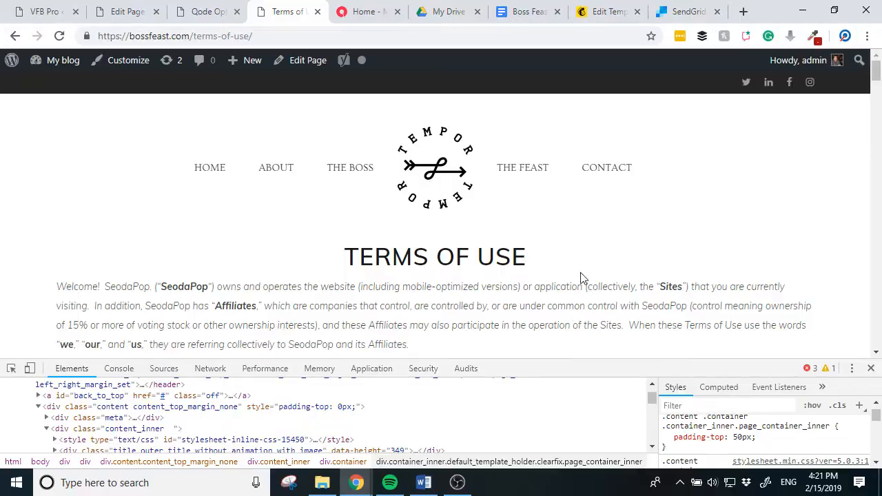
{"action": "scroll", "coordinate": [579, 279], "scroll_direction": "down", "scroll_amount": 4}
{"action": "scroll", "coordinate": [527, 224], "scroll_direction": "up", "scroll_amount": 4}
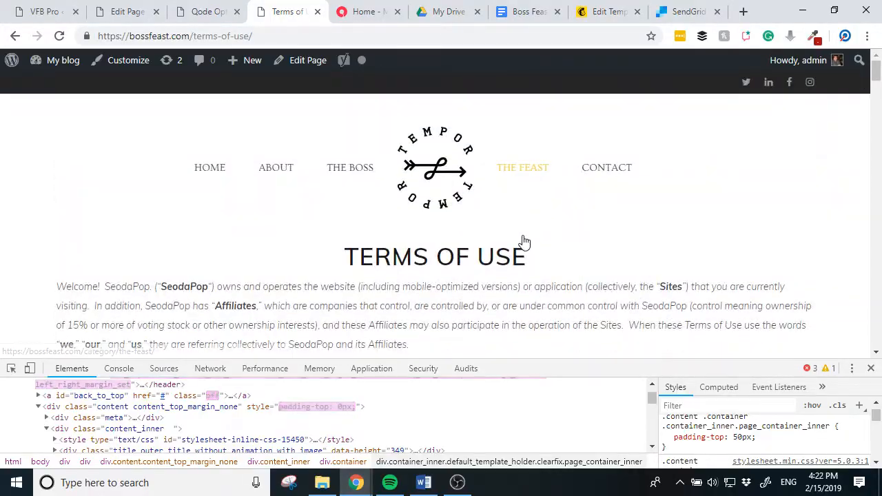
Review the Terms of Use page down to its footer and close the developer tools
{"action": "scroll", "coordinate": [524, 241], "scroll_direction": "down", "scroll_amount": 10}
{"action": "scroll", "coordinate": [523, 240], "scroll_direction": "down", "scroll_amount": 15}
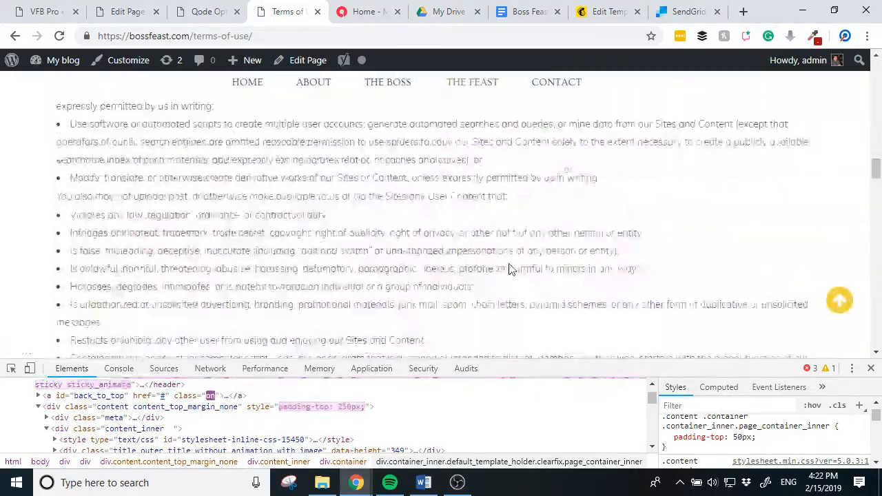
{"action": "scroll", "coordinate": [530, 283], "scroll_direction": "down", "scroll_amount": 10}
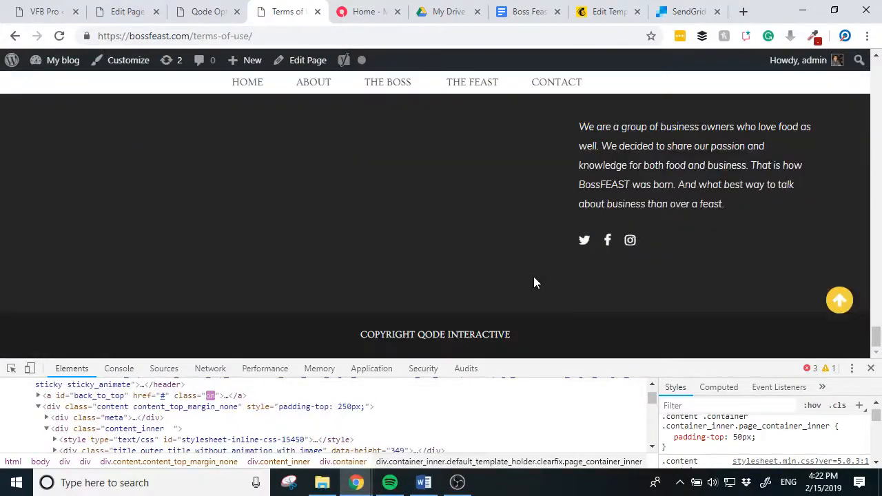
{"action": "scroll", "coordinate": [533, 281], "scroll_direction": "up", "scroll_amount": 12}
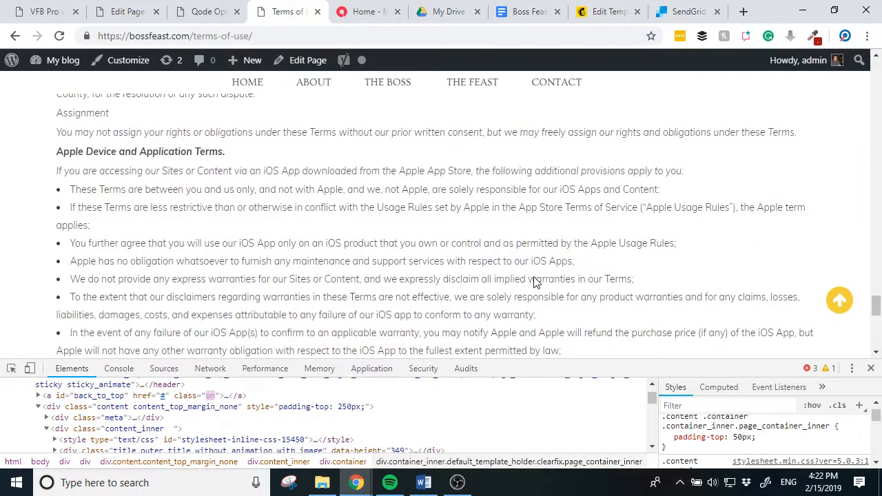
{"action": "left_click", "coordinate": [870, 368]}
Examine the Terms of Use text from the copyright section back up to the title, including its Privacy Policy references
{"action": "scroll", "coordinate": [637, 367], "scroll_direction": "up", "scroll_amount": 15}
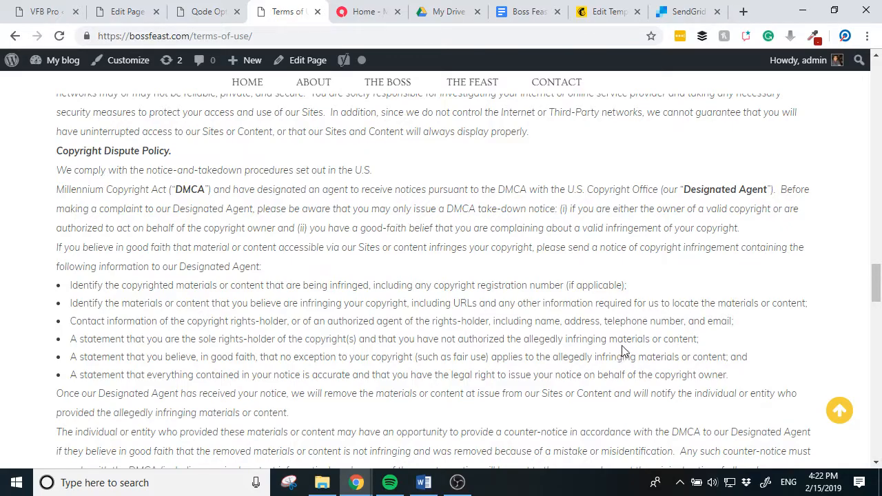
{"action": "scroll", "coordinate": [622, 352], "scroll_direction": "up", "scroll_amount": 9}
{"action": "scroll", "coordinate": [628, 346], "scroll_direction": "down", "scroll_amount": 2}
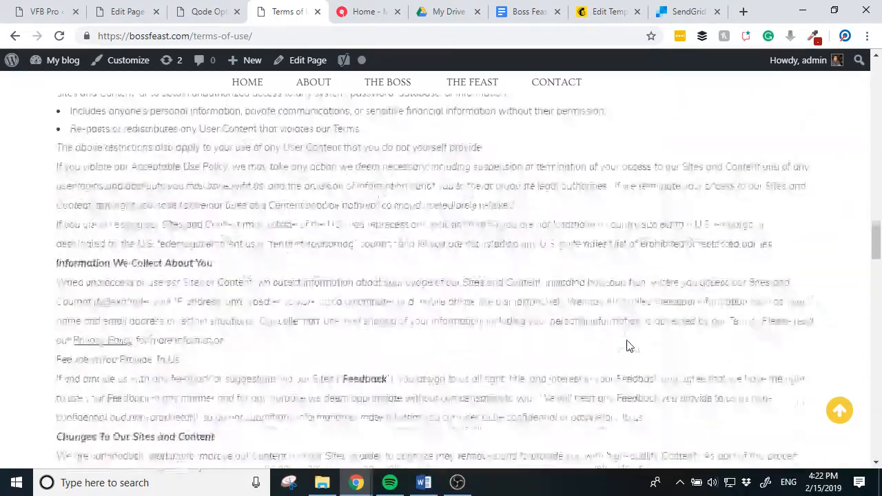
{"action": "scroll", "coordinate": [620, 338], "scroll_direction": "down", "scroll_amount": 3}
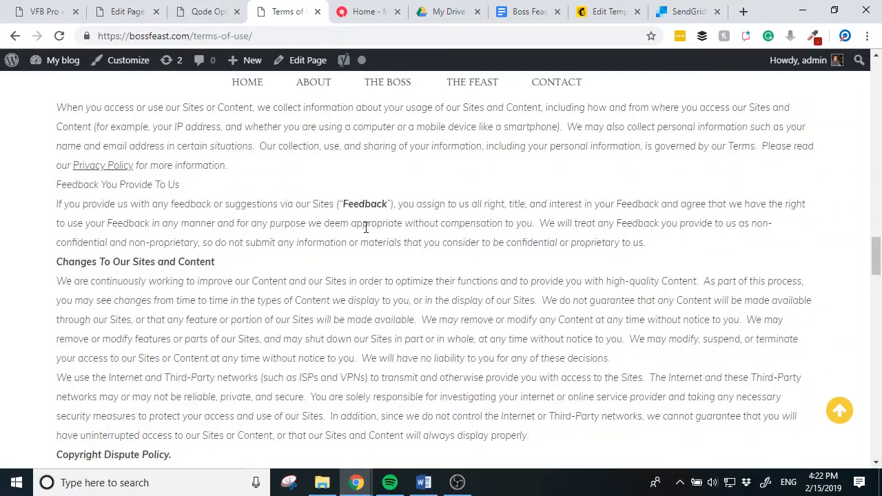
{"action": "double_click", "coordinate": [103, 168]}
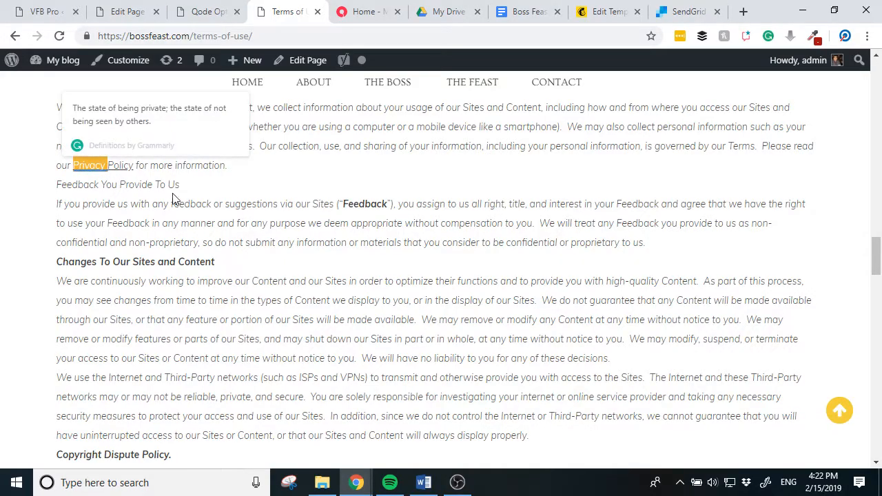
{"action": "scroll", "coordinate": [181, 204], "scroll_direction": "up", "scroll_amount": 15}
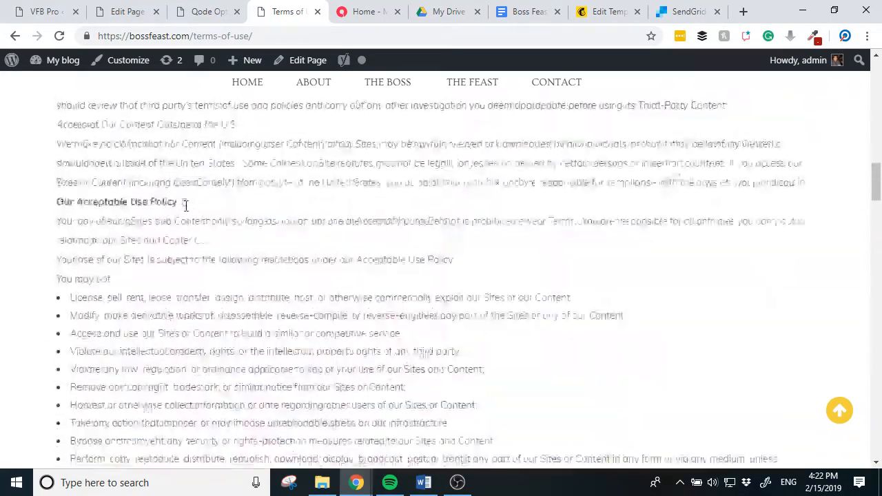
{"action": "scroll", "coordinate": [191, 224], "scroll_direction": "up", "scroll_amount": 2}
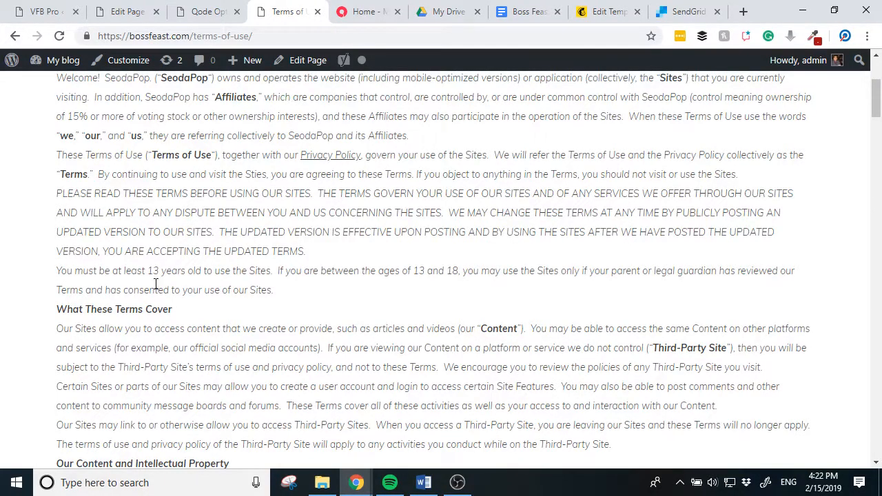
{"action": "scroll", "coordinate": [202, 198], "scroll_direction": "up", "scroll_amount": 2}
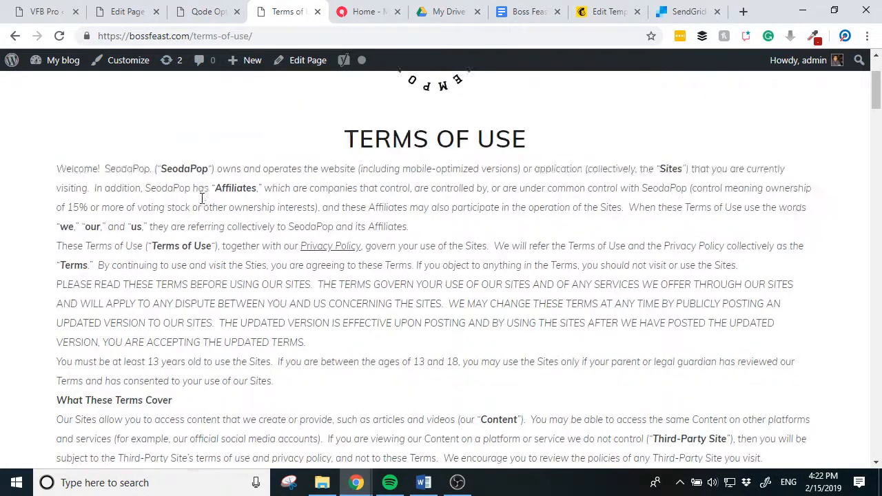
{"action": "scroll", "coordinate": [201, 198], "scroll_direction": "up", "scroll_amount": 2}
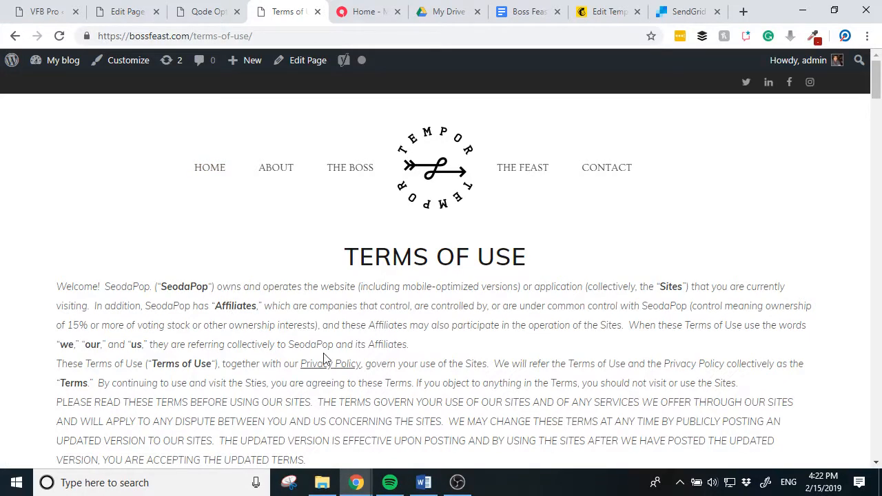
Return to the Terms of Use page editor and update the page
{"action": "left_click", "coordinate": [227, 11]}
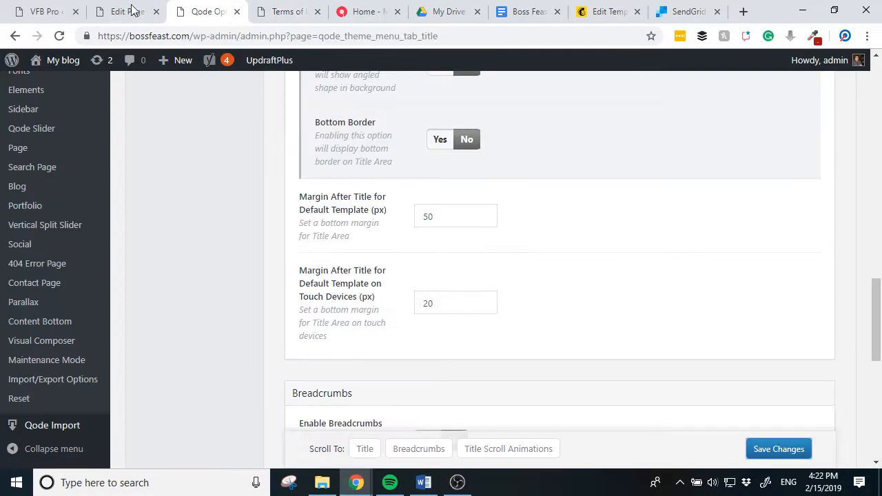
{"action": "left_click", "coordinate": [131, 11]}
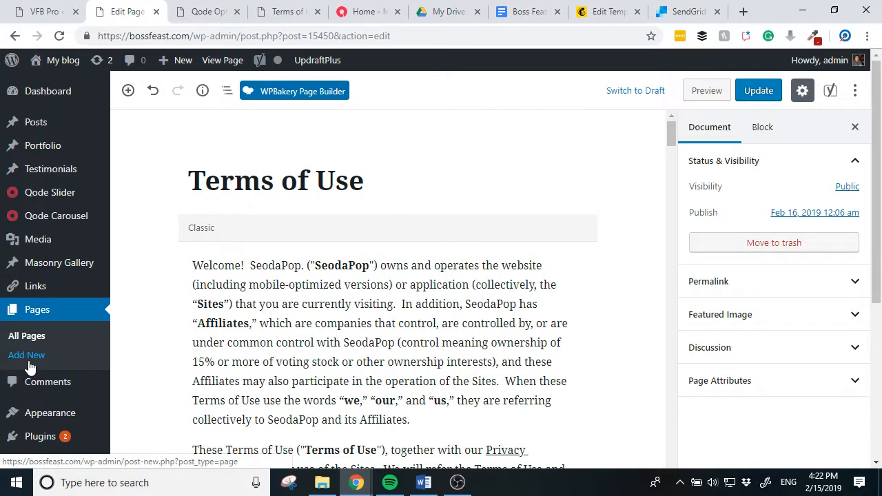
{"action": "left_click", "coordinate": [770, 95]}
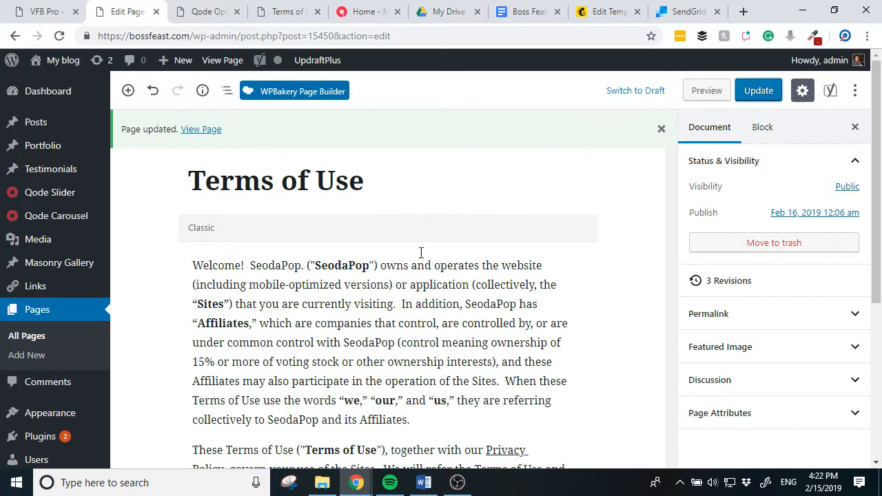
Start a new page and paste the Website Privacy Policy text from the Word document into its body
{"action": "left_click", "coordinate": [8, 338]}
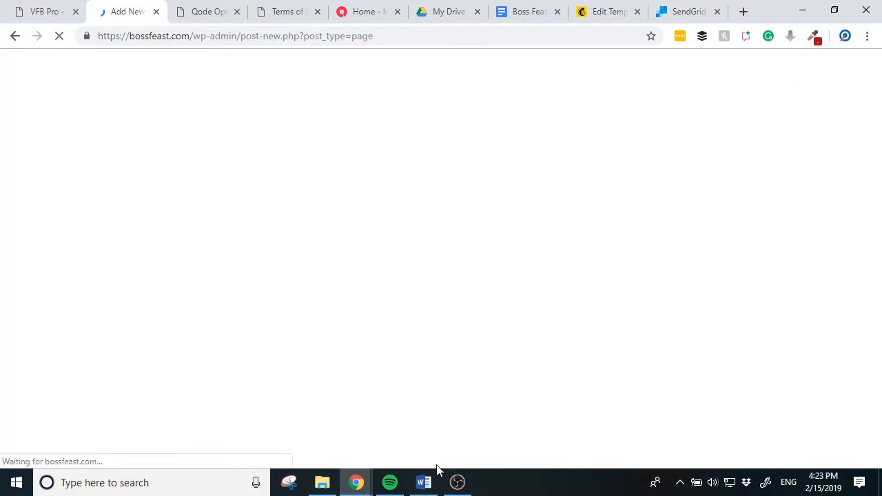
{"action": "left_click", "coordinate": [434, 482]}
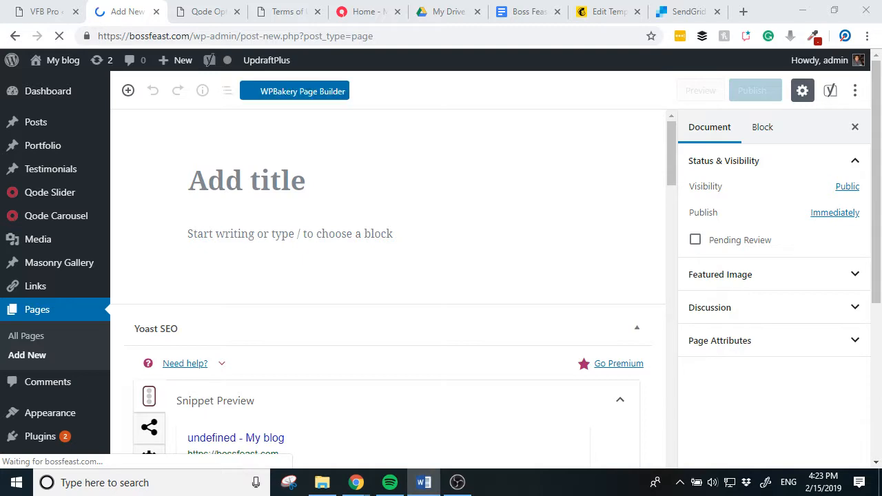
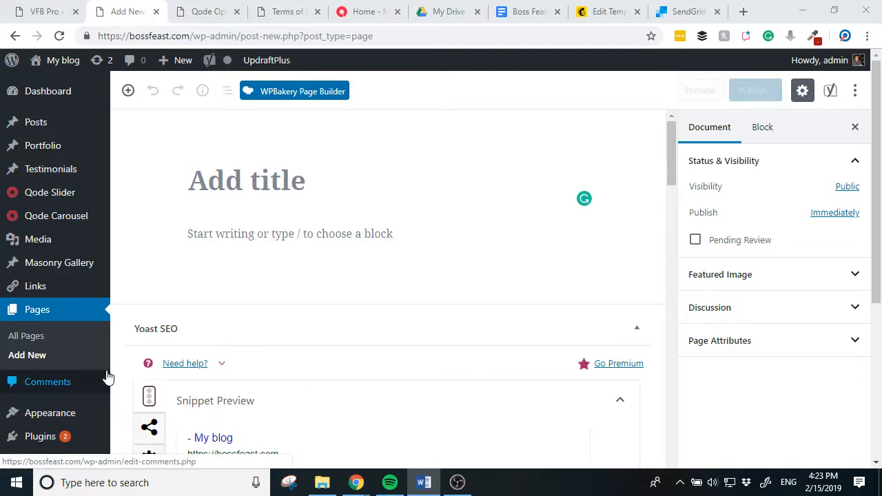
{"action": "left_click", "coordinate": [329, 195]}
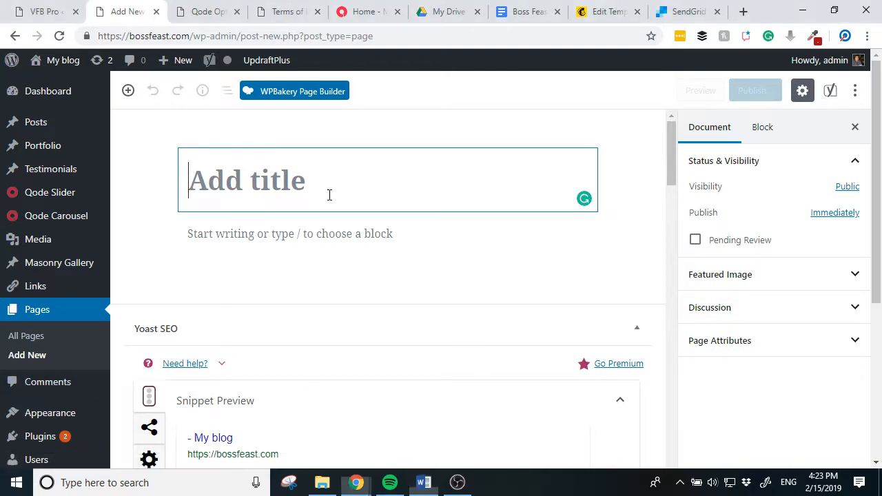
{"action": "left_click", "coordinate": [294, 248]}
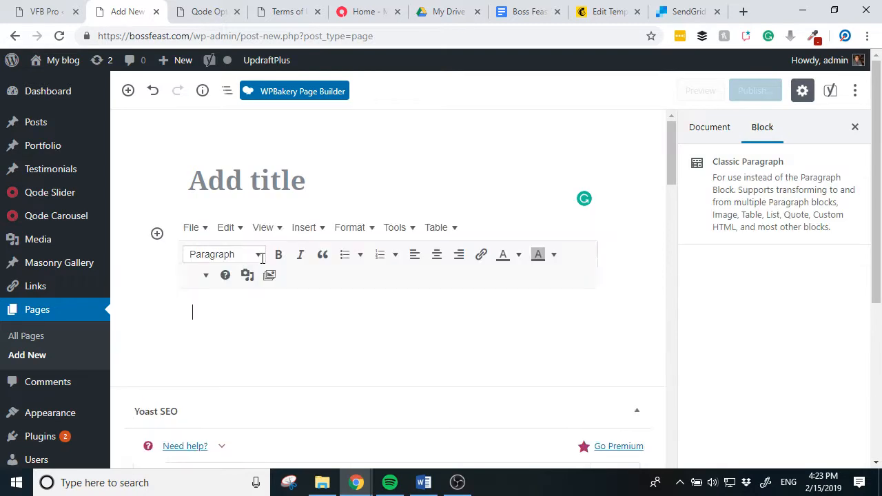
{"action": "key", "text": "ctrl+v"}
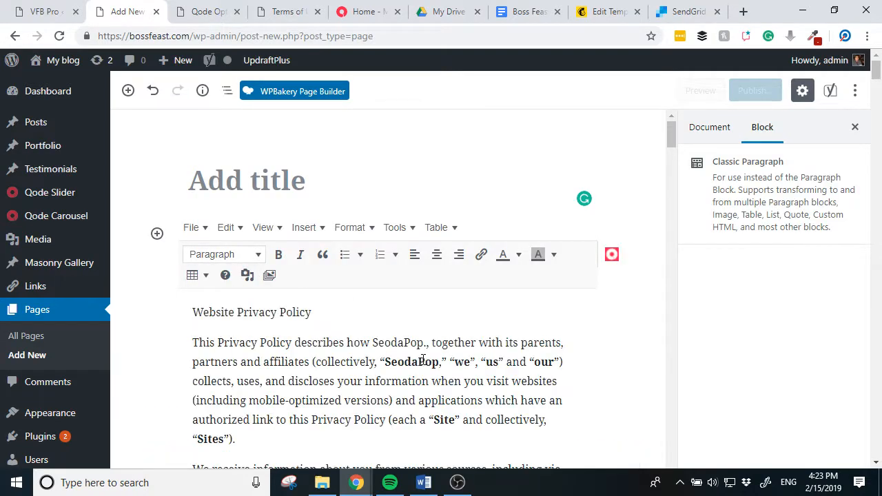
Move the heading "Website Privacy Policy" from the pasted body text into the page title and remove the empty line above the first paragraph
{"action": "scroll", "coordinate": [521, 300], "scroll_direction": "down", "scroll_amount": 6}
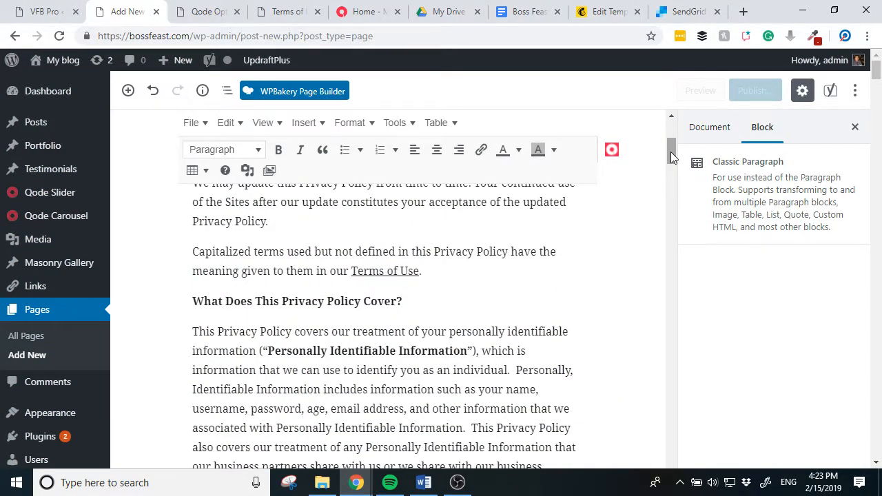
{"action": "left_click_drag", "start_coordinate": [672, 157], "coordinate": [670, 464]}
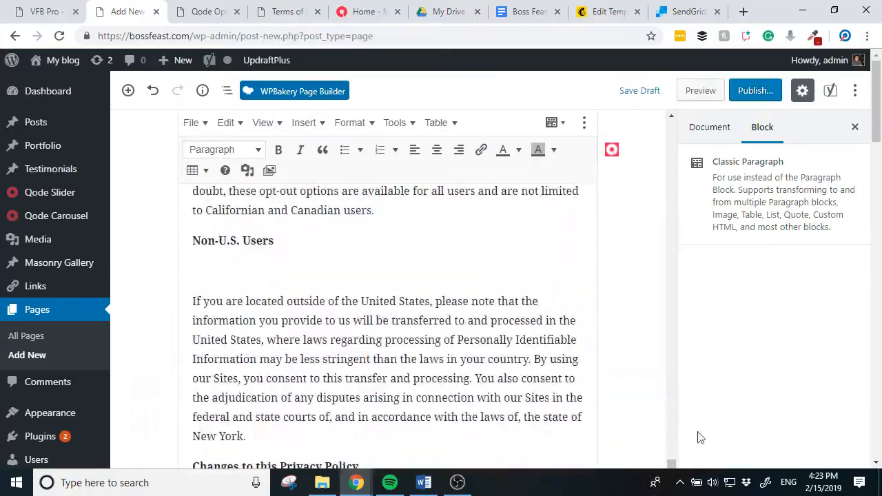
{"action": "scroll", "coordinate": [699, 427], "scroll_direction": "down", "scroll_amount": 5}
{"action": "left_click_drag", "start_coordinate": [671, 195], "coordinate": [657, 91]}
{"action": "scroll", "coordinate": [738, 213], "scroll_direction": "up", "scroll_amount": 4}
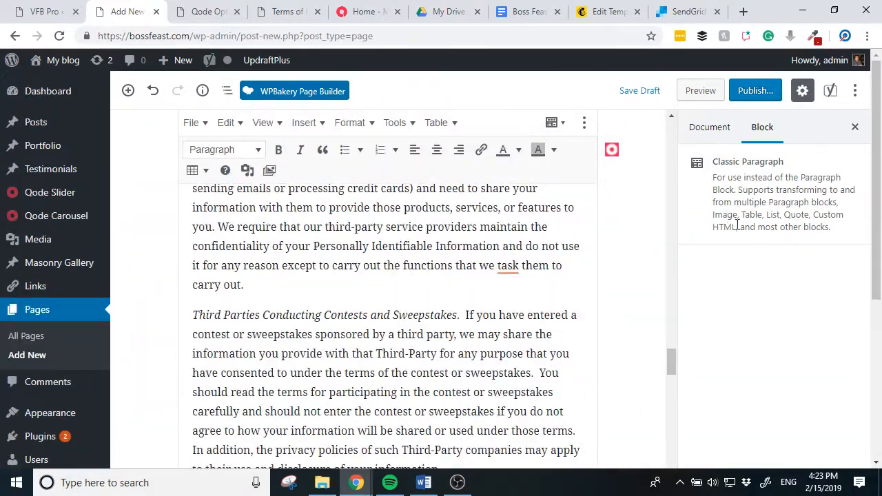
{"action": "left_click_drag", "start_coordinate": [666, 358], "coordinate": [671, 128]}
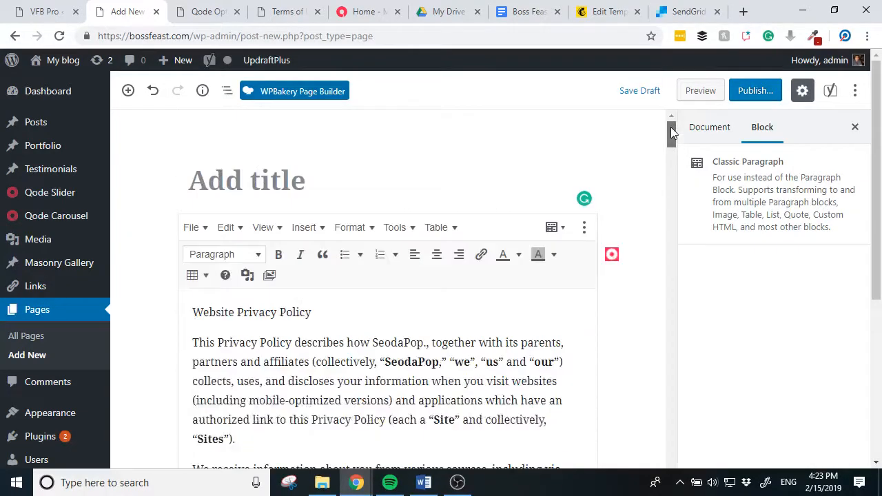
{"action": "triple_click", "coordinate": [273, 310]}
{"action": "key", "text": "ctrl+x"}
{"action": "left_click", "coordinate": [331, 175]}
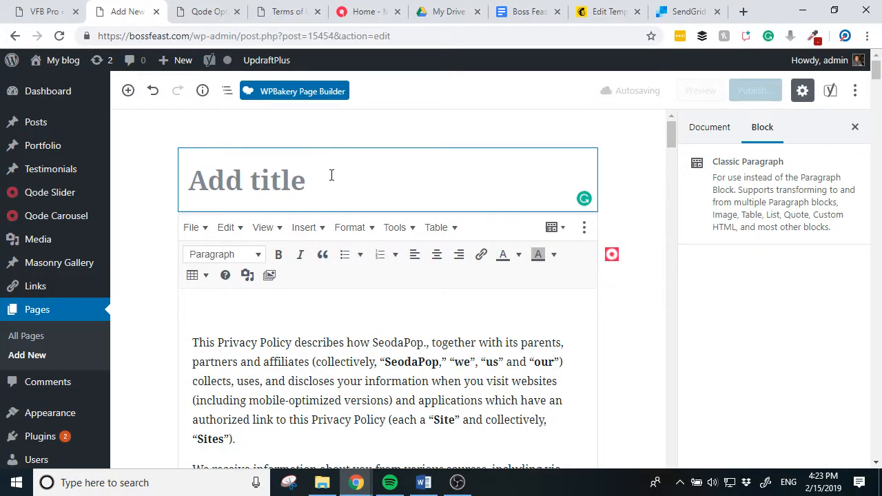
{"action": "key", "text": "ctrl+v"}
{"action": "left_click", "coordinate": [198, 269]}
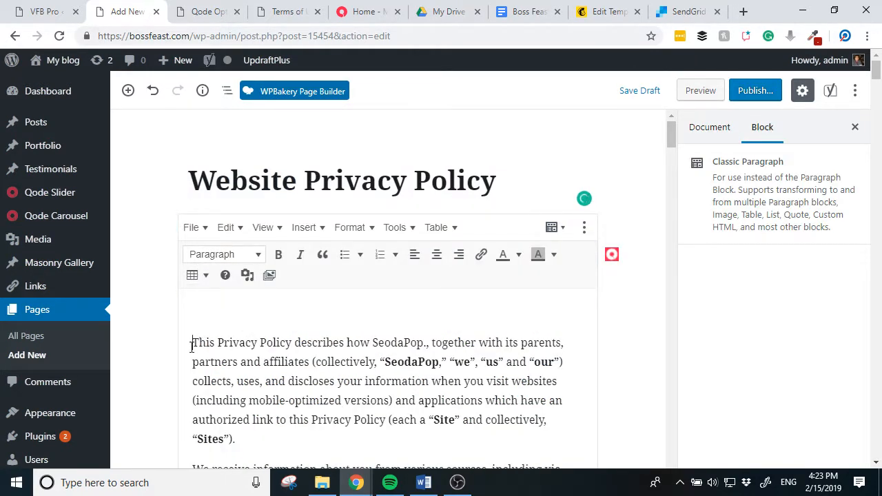
{"action": "key", "text": "BackSpace"}
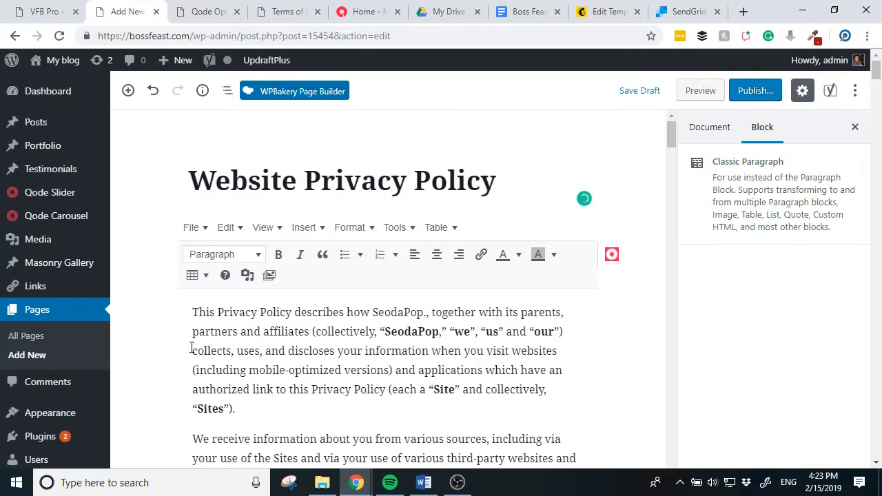
Publish the Website Privacy Policy page and open its live version in a new tab
{"action": "left_click", "coordinate": [763, 97]}
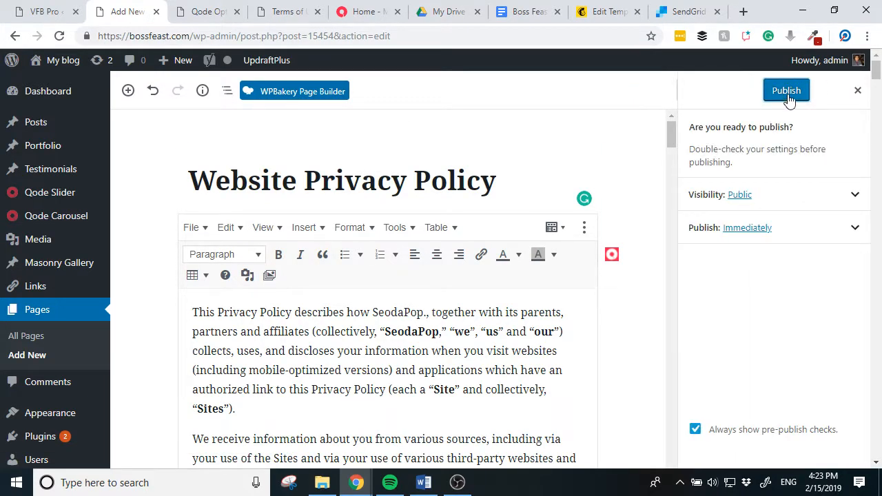
{"action": "left_click", "coordinate": [789, 96]}
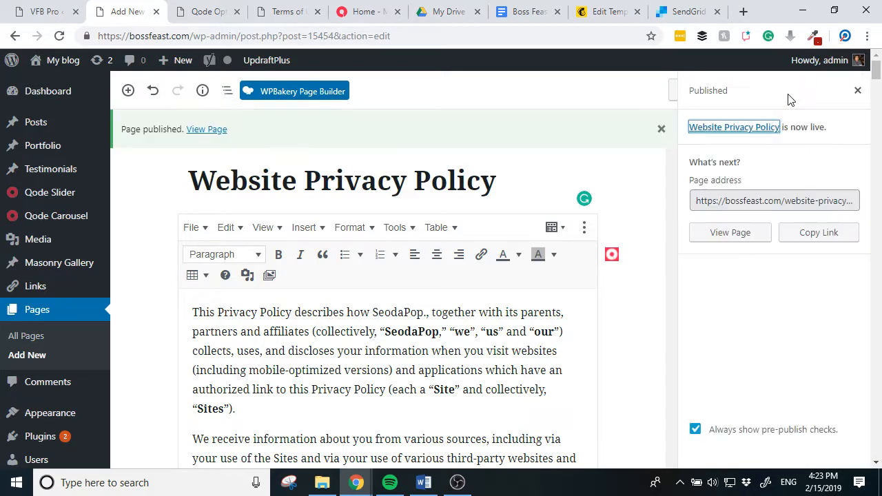
{"action": "left_click", "coordinate": [207, 131], "text": "ctrl"}
{"action": "left_click", "coordinate": [193, 11]}
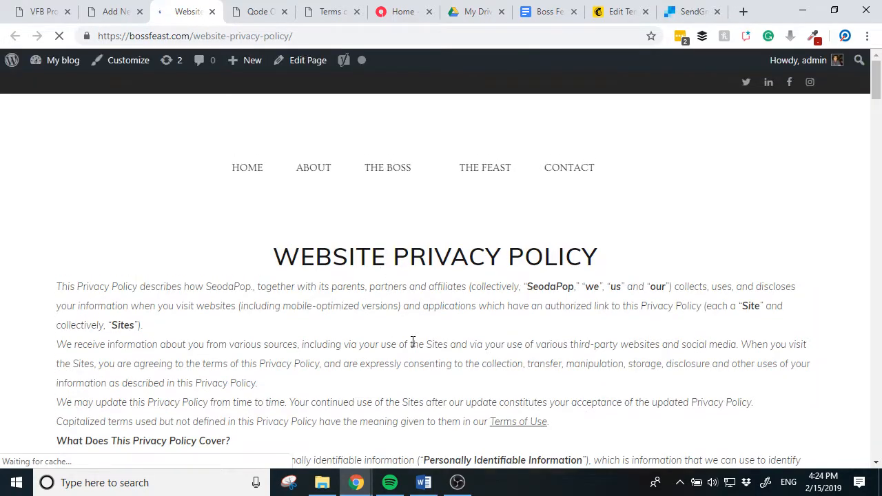
Review the live Website Privacy Policy page down to its footer columns and copyright line
{"action": "scroll", "coordinate": [416, 338], "scroll_direction": "down", "scroll_amount": 20}
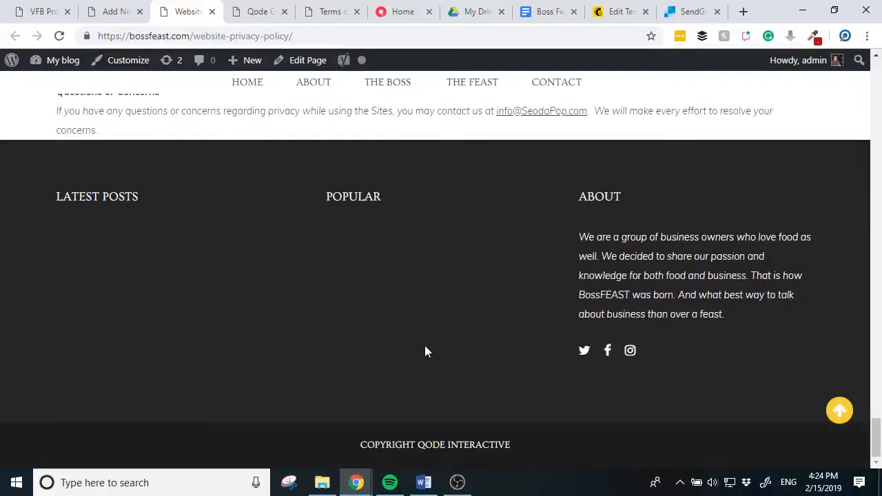
{"action": "scroll", "coordinate": [424, 345], "scroll_direction": "up", "scroll_amount": 15}
{"action": "scroll", "coordinate": [427, 348], "scroll_direction": "up", "scroll_amount": 8}
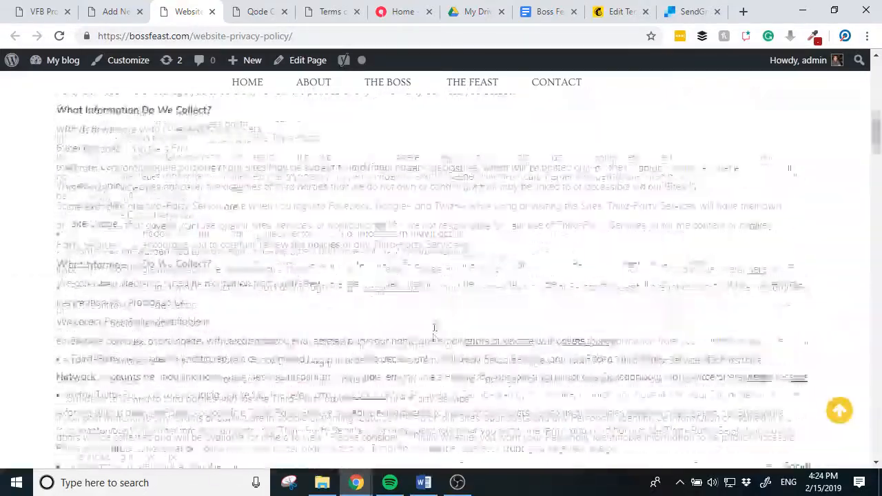
{"action": "scroll", "coordinate": [434, 346], "scroll_direction": "down", "scroll_amount": 9}
{"action": "scroll", "coordinate": [435, 345], "scroll_direction": "down", "scroll_amount": 15}
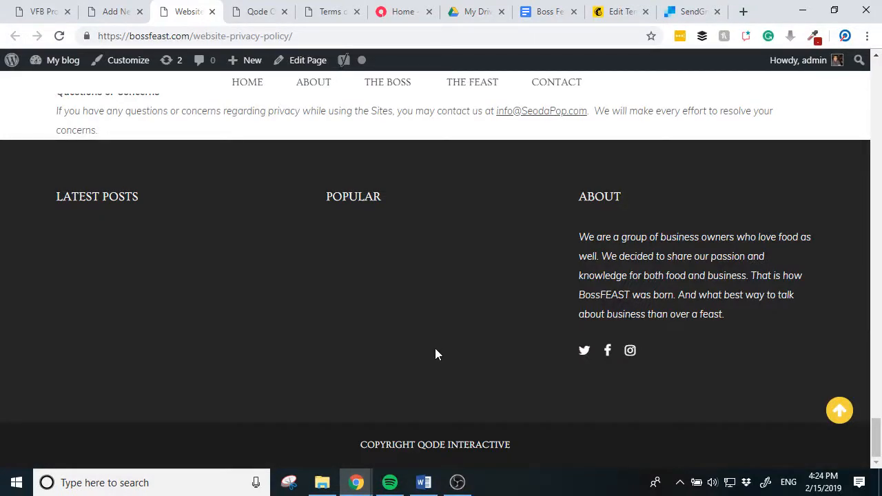
{"action": "scroll", "coordinate": [431, 348], "scroll_direction": "up", "scroll_amount": 4}
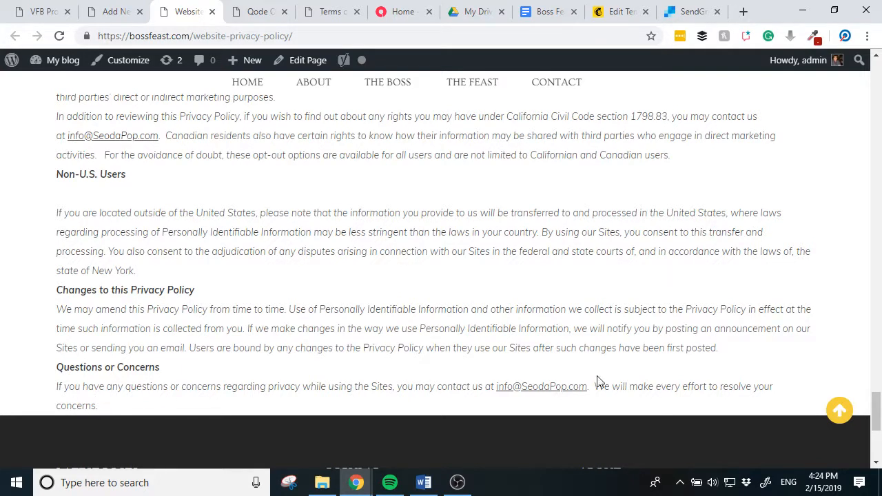
Return to the Qode theme options and open the Footer settings
{"action": "left_click", "coordinate": [272, 12]}
{"action": "scroll", "coordinate": [244, 237], "scroll_direction": "up", "scroll_amount": 15}
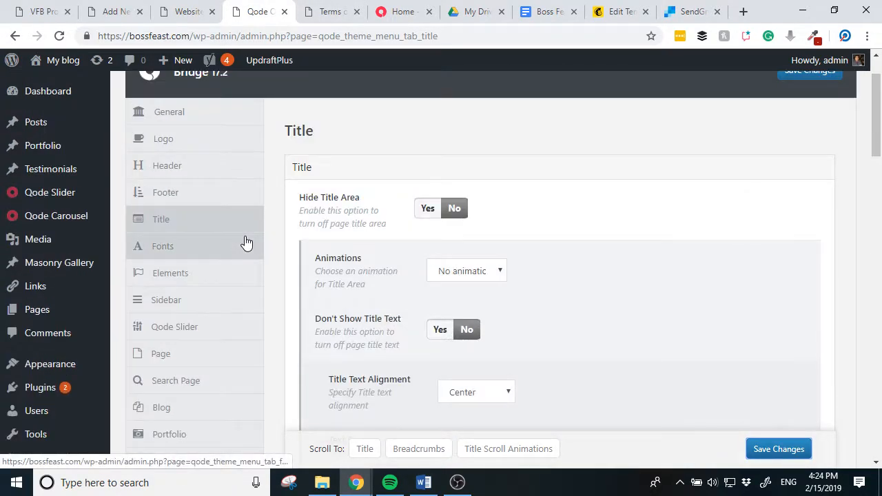
{"action": "scroll", "coordinate": [245, 248], "scroll_direction": "down", "scroll_amount": 1}
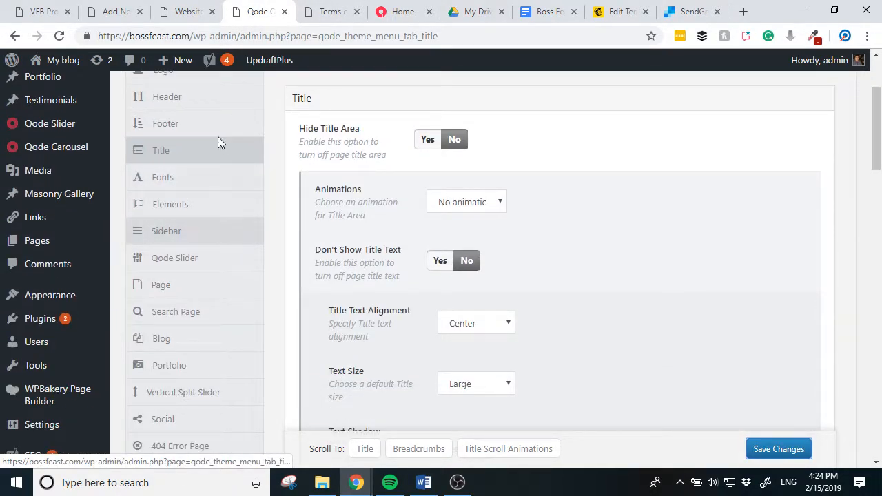
{"action": "left_click", "coordinate": [205, 123]}
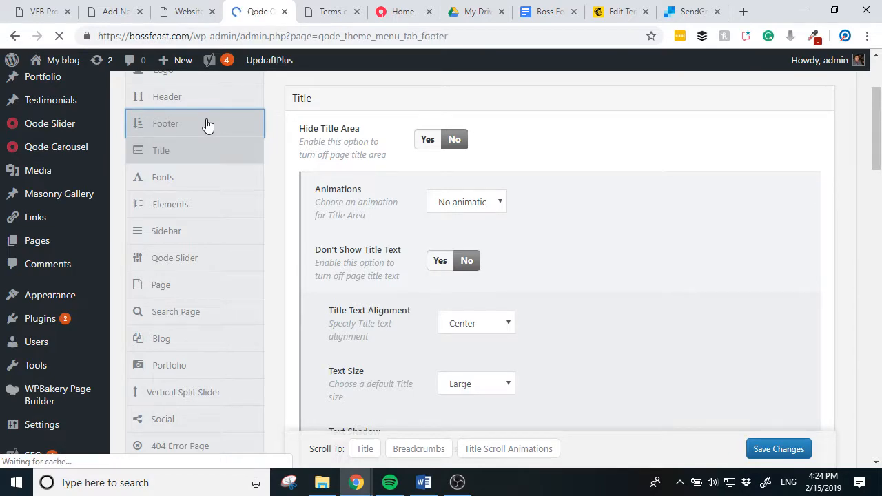
Examine the footer options, including the top columns, colors, borders and padding and the Footer Bottom settings
{"action": "scroll", "coordinate": [512, 316], "scroll_direction": "down", "scroll_amount": 7}
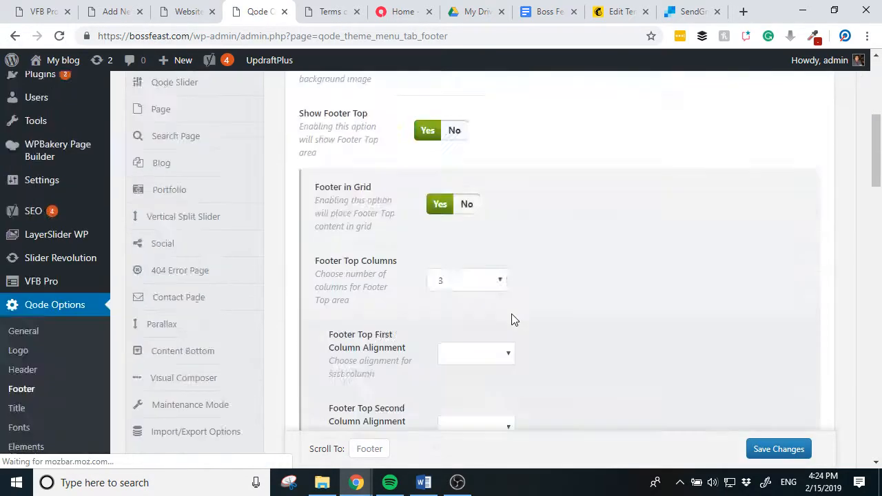
{"action": "scroll", "coordinate": [512, 316], "scroll_direction": "up", "scroll_amount": 6}
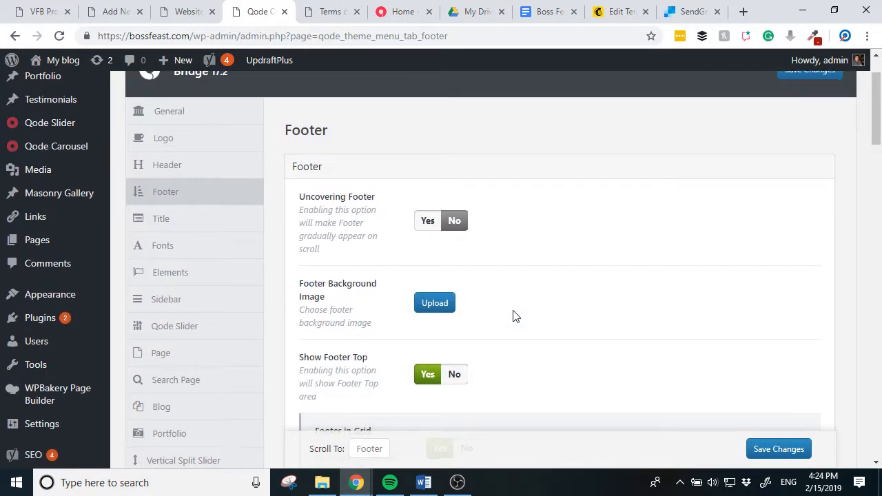
{"action": "scroll", "coordinate": [512, 316], "scroll_direction": "down", "scroll_amount": 6}
{"action": "scroll", "coordinate": [513, 315], "scroll_direction": "down", "scroll_amount": 2}
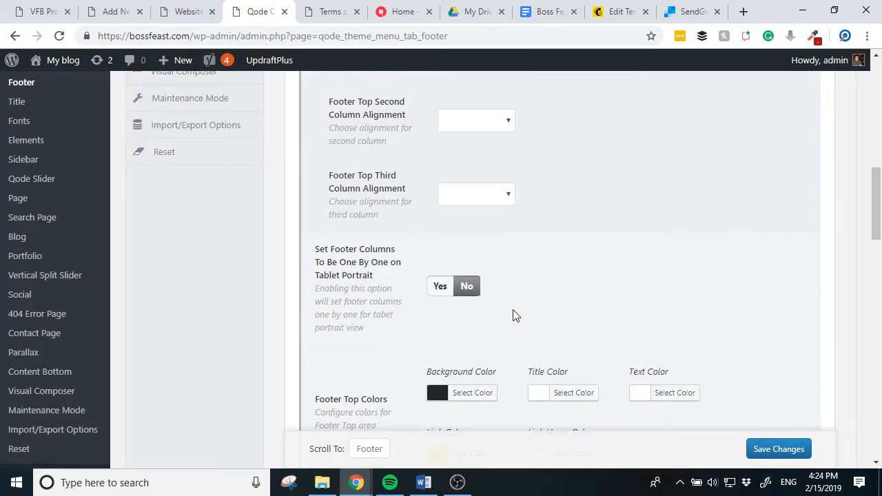
{"action": "scroll", "coordinate": [513, 314], "scroll_direction": "down", "scroll_amount": 1}
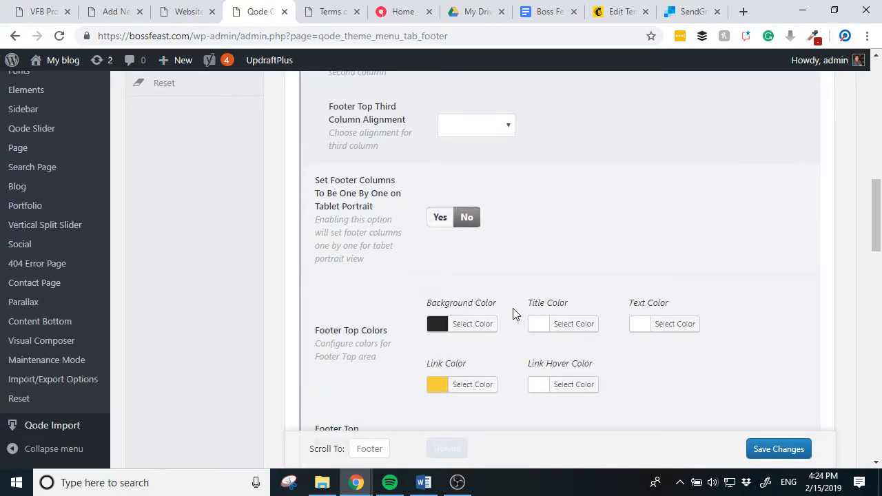
{"action": "scroll", "coordinate": [512, 314], "scroll_direction": "up", "scroll_amount": 4}
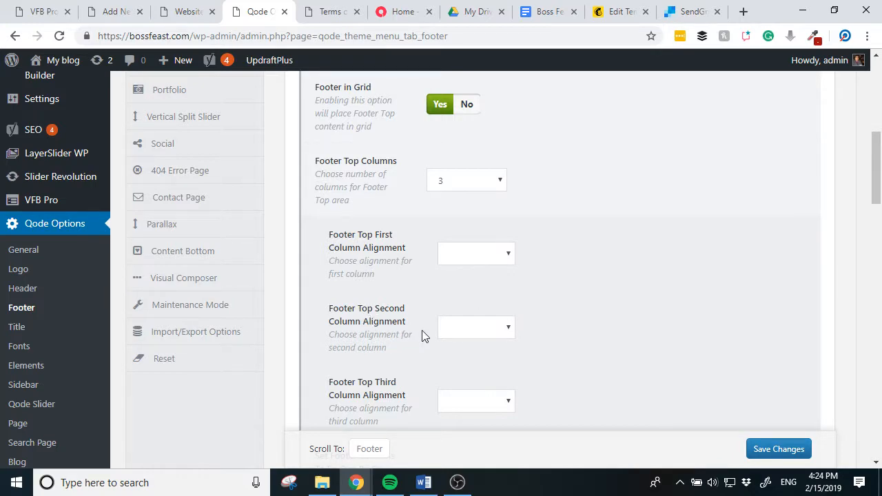
{"action": "scroll", "coordinate": [422, 336], "scroll_direction": "up", "scroll_amount": 3}
{"action": "scroll", "coordinate": [422, 334], "scroll_direction": "down", "scroll_amount": 8}
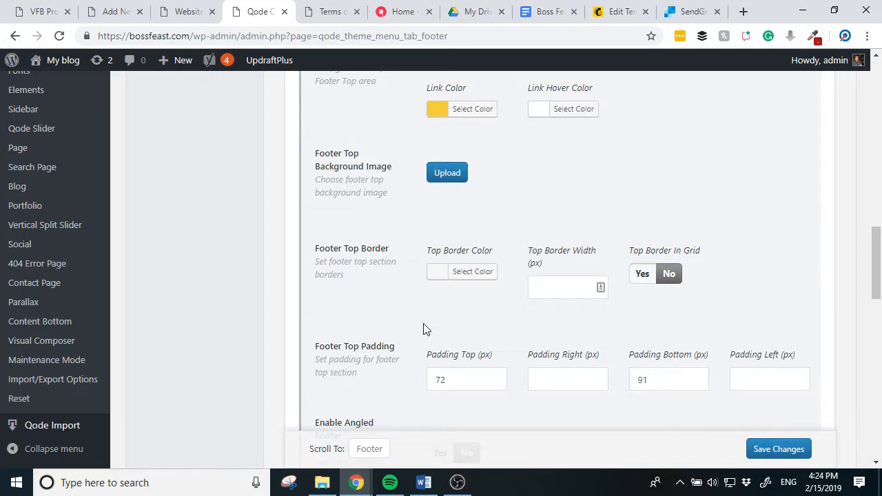
{"action": "scroll", "coordinate": [424, 330], "scroll_direction": "down", "scroll_amount": 5}
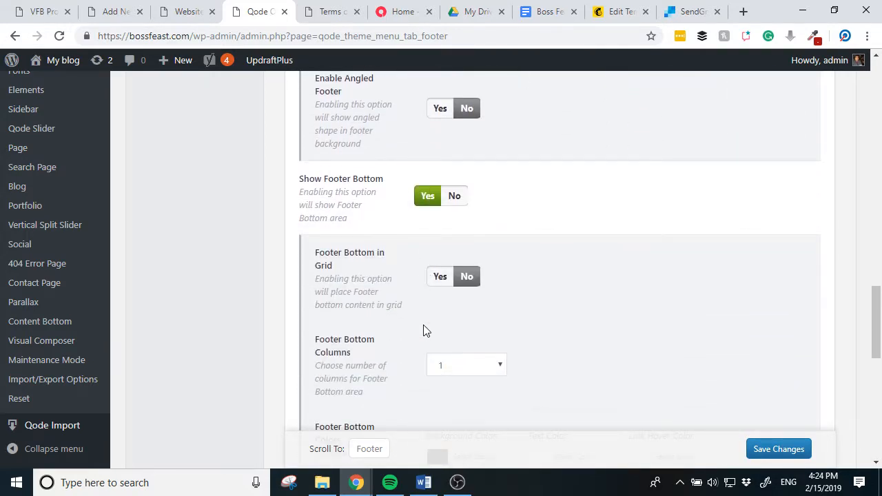
{"action": "scroll", "coordinate": [423, 330], "scroll_direction": "down", "scroll_amount": 4}
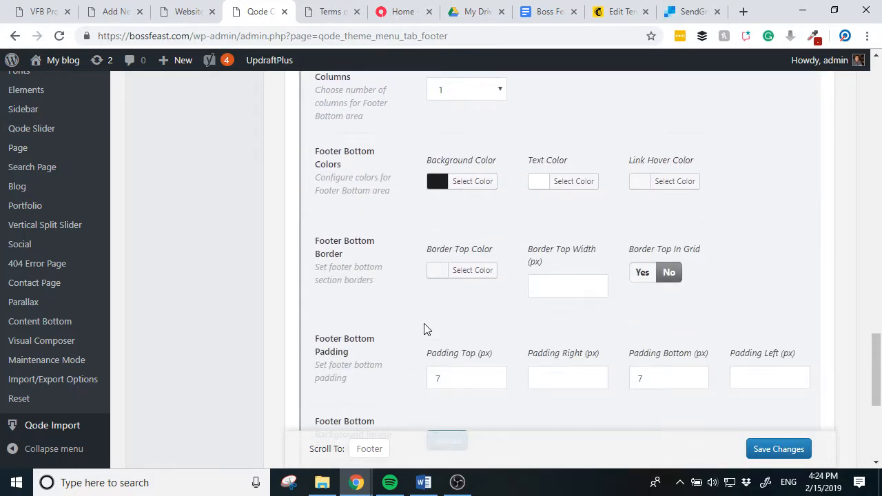
{"action": "scroll", "coordinate": [424, 329], "scroll_direction": "down", "scroll_amount": 4}
{"action": "scroll", "coordinate": [423, 330], "scroll_direction": "down", "scroll_amount": 1}
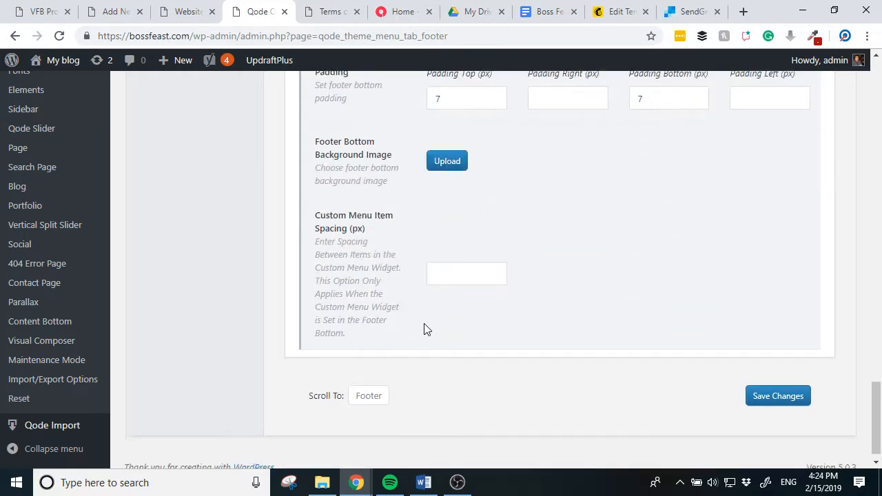
{"action": "scroll", "coordinate": [423, 329], "scroll_direction": "up", "scroll_amount": 4}
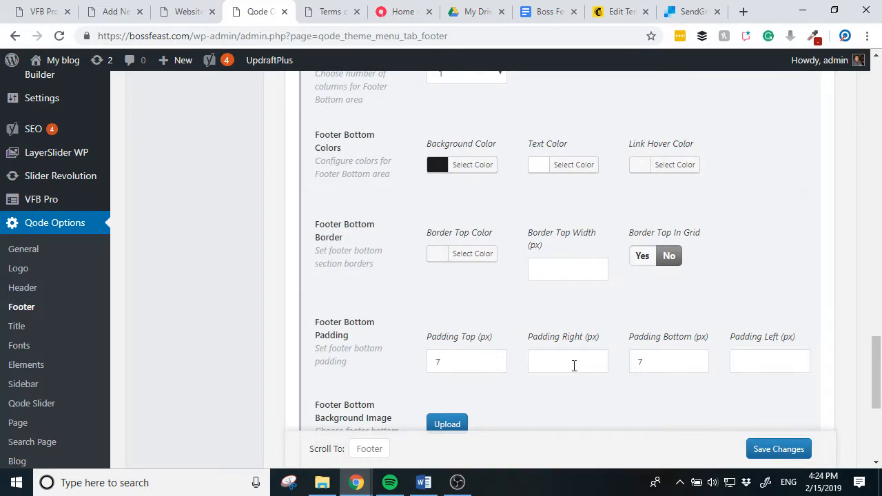
{"action": "scroll", "coordinate": [571, 363], "scroll_direction": "up", "scroll_amount": 5}
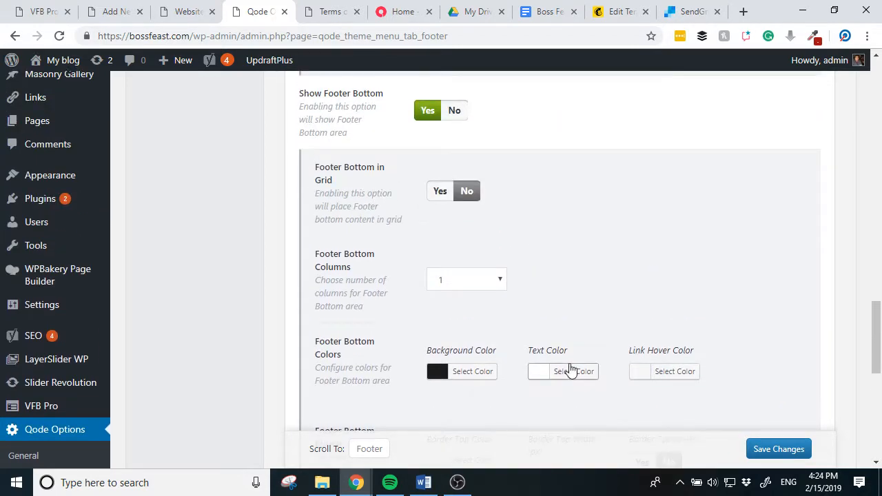
{"action": "scroll", "coordinate": [569, 369], "scroll_direction": "up", "scroll_amount": 2}
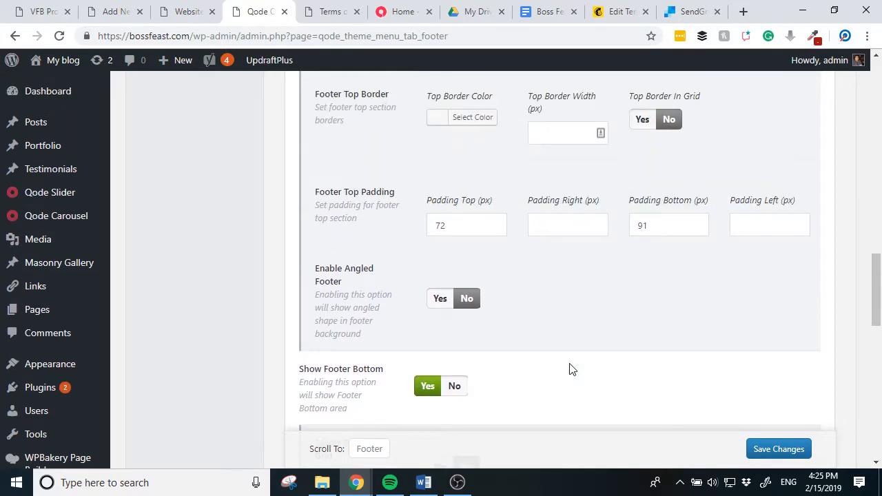
{"action": "scroll", "coordinate": [569, 366], "scroll_direction": "up", "scroll_amount": 2}
{"action": "scroll", "coordinate": [570, 363], "scroll_direction": "up", "scroll_amount": 8}
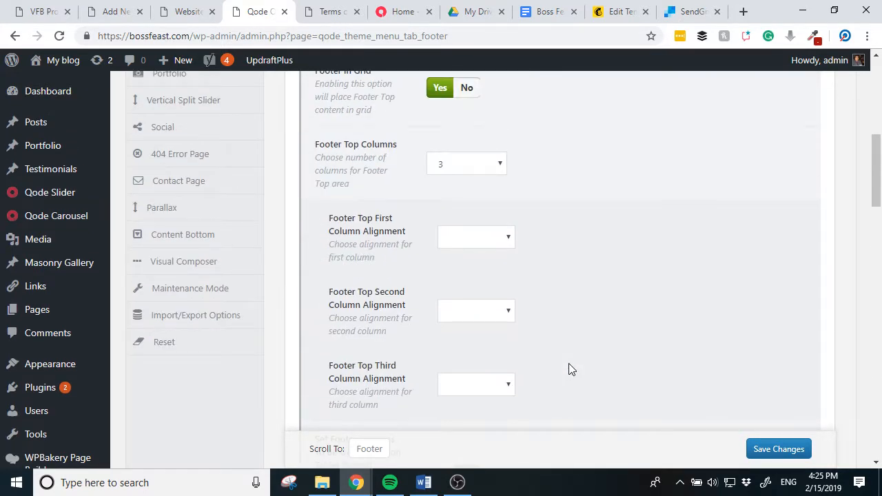
{"action": "scroll", "coordinate": [569, 369], "scroll_direction": "up", "scroll_amount": 3}
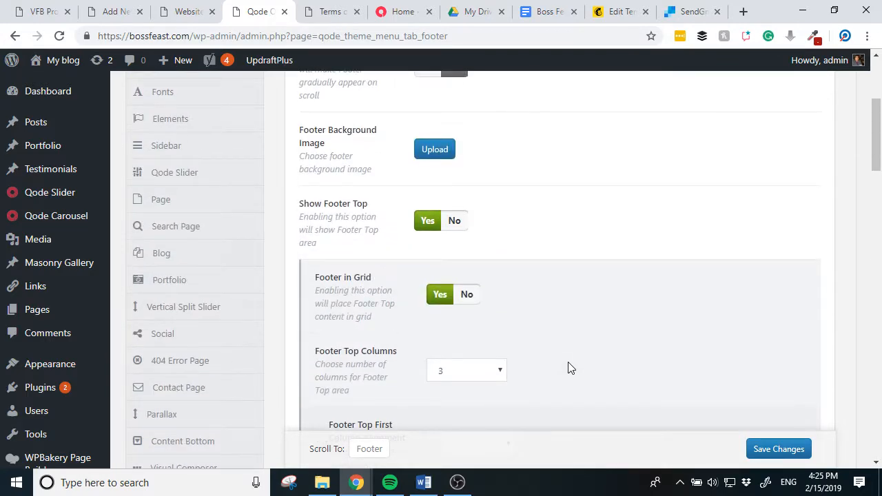
{"action": "scroll", "coordinate": [570, 366], "scroll_direction": "up", "scroll_amount": 2}
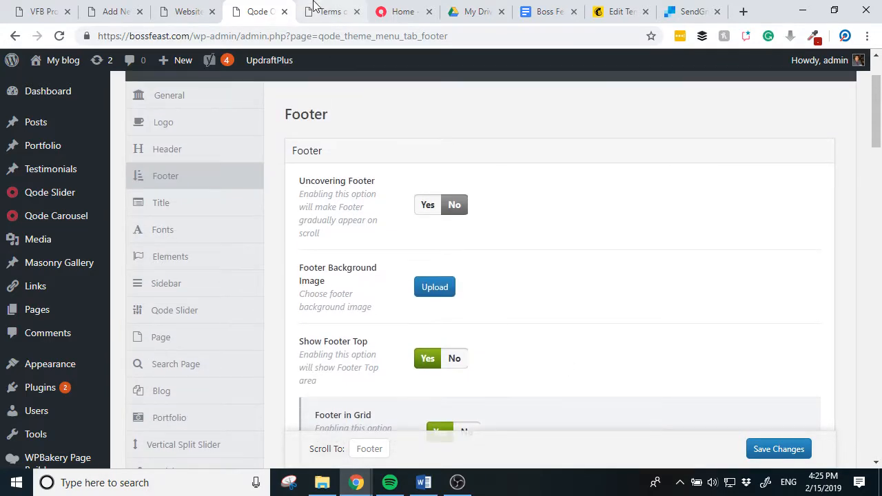
Inspect the page_container_inner element of the live Terms of Use page and look through its styles down to the box model
{"action": "left_click", "coordinate": [314, 7]}
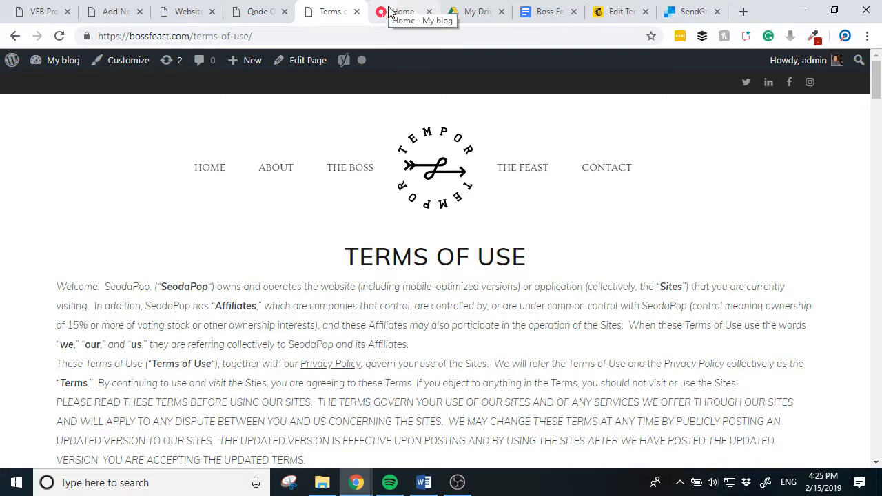
{"action": "right_click", "coordinate": [168, 268]}
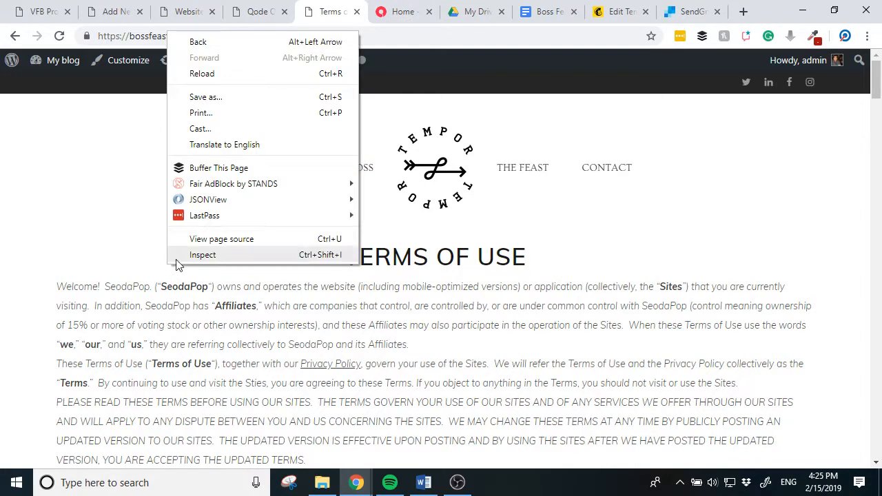
{"action": "left_click", "coordinate": [204, 255]}
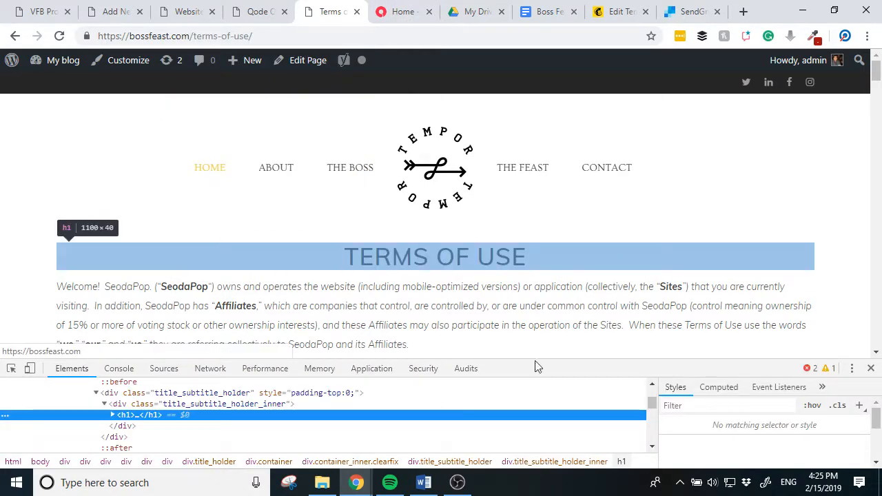
{"action": "left_click_drag", "start_coordinate": [625, 359], "coordinate": [628, 312]}
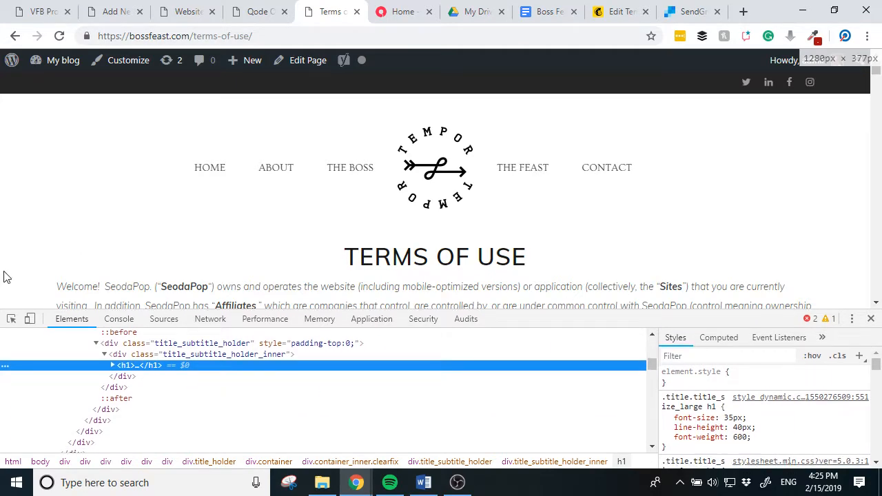
{"action": "left_click", "coordinate": [11, 319]}
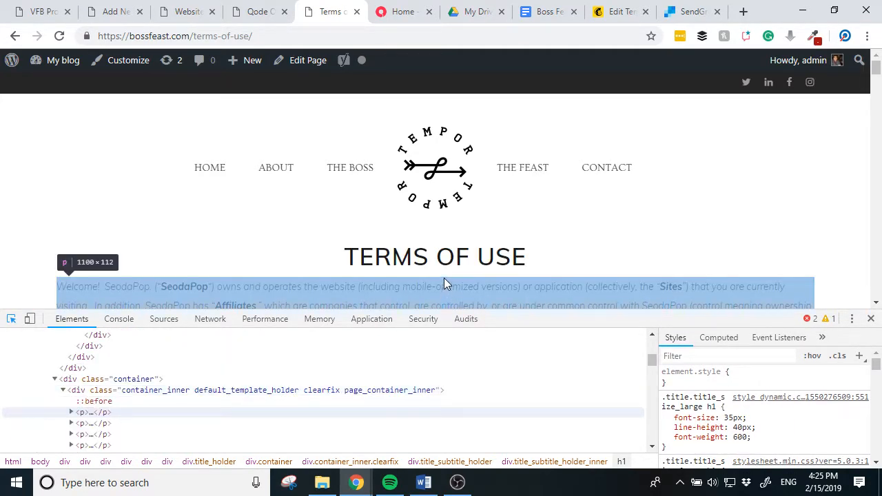
{"action": "left_click", "coordinate": [444, 274]}
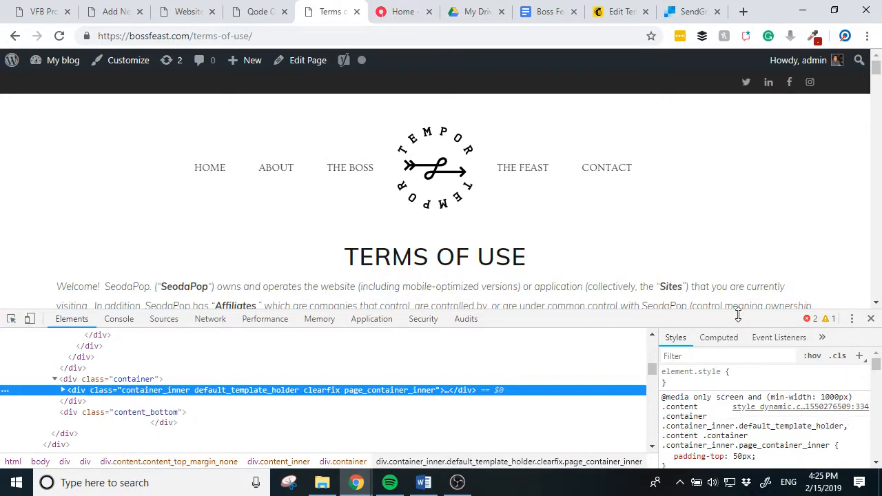
{"action": "left_click_drag", "start_coordinate": [737, 315], "coordinate": [737, 235]}
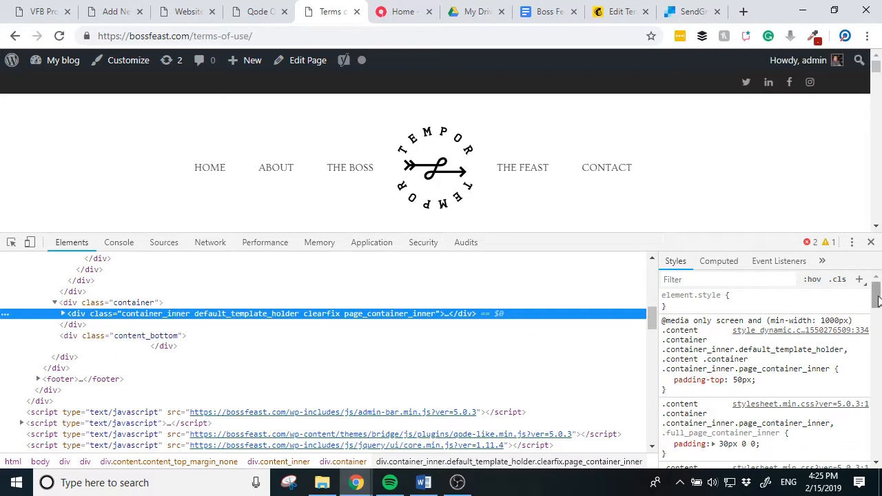
{"action": "left_click_drag", "start_coordinate": [877, 298], "coordinate": [878, 453]}
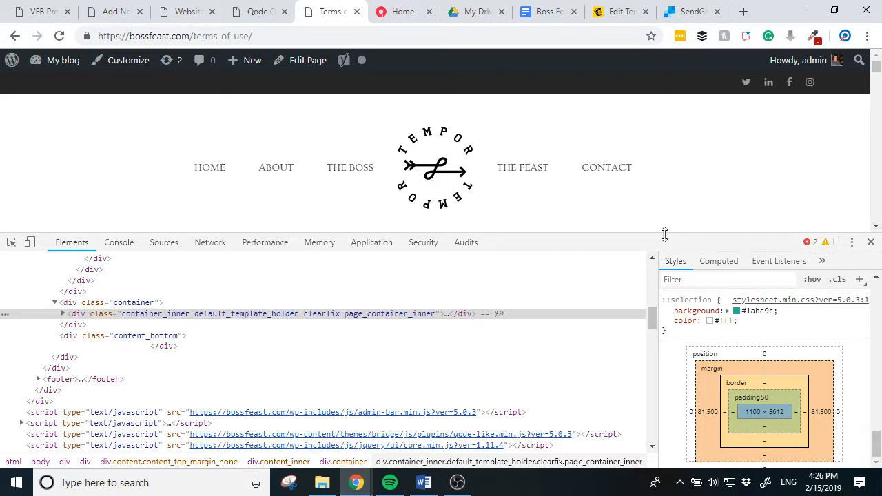
Close the developer tools and examine where the last line of the Terms of Use text meets the footer
{"action": "left_click", "coordinate": [870, 241]}
{"action": "scroll", "coordinate": [594, 251], "scroll_direction": "down", "scroll_amount": 15}
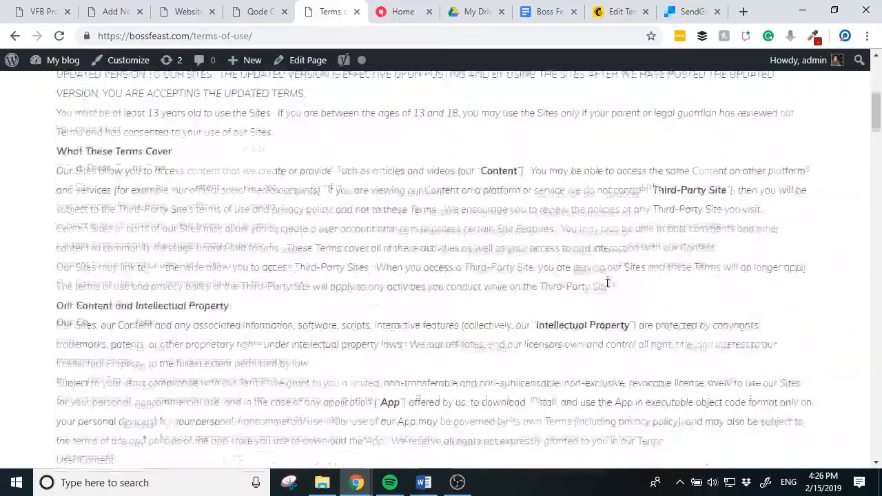
{"action": "scroll", "coordinate": [538, 293], "scroll_direction": "down", "scroll_amount": 10}
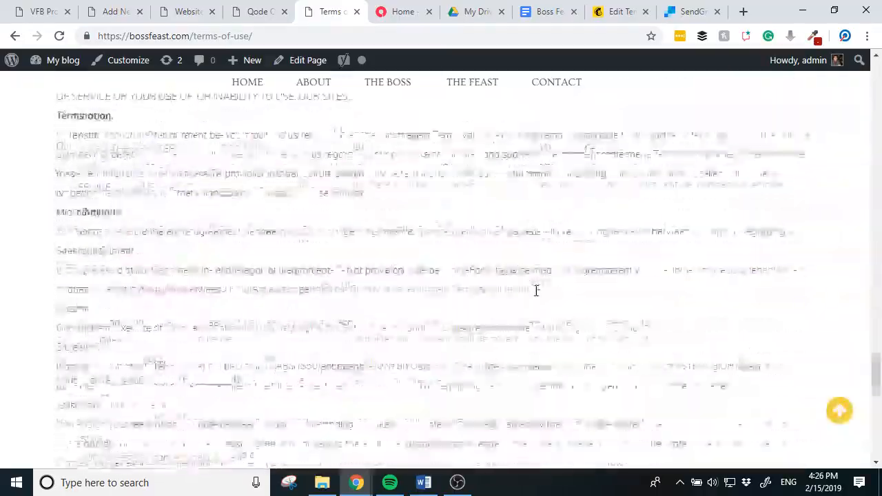
{"action": "scroll", "coordinate": [539, 290], "scroll_direction": "up", "scroll_amount": 3}
{"action": "scroll", "coordinate": [539, 293], "scroll_direction": "down", "scroll_amount": 2}
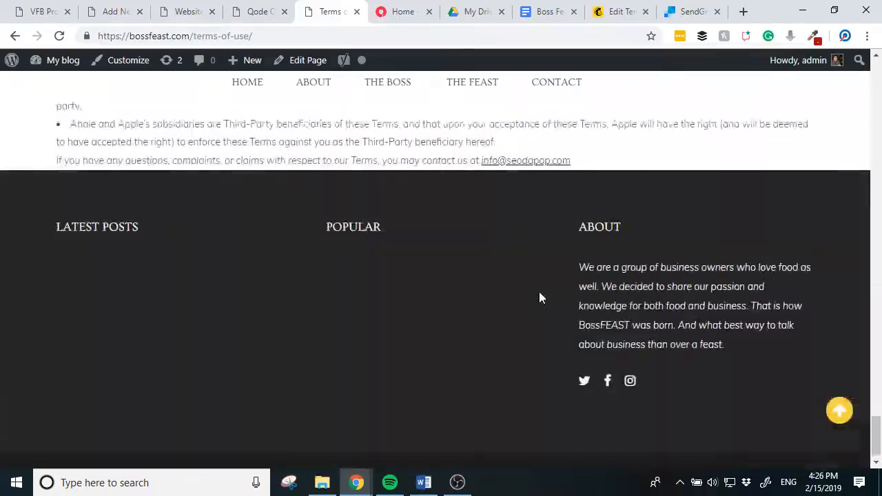
{"action": "scroll", "coordinate": [540, 295], "scroll_direction": "up", "scroll_amount": 4}
{"action": "left_click_drag", "start_coordinate": [52, 405], "coordinate": [192, 406]}
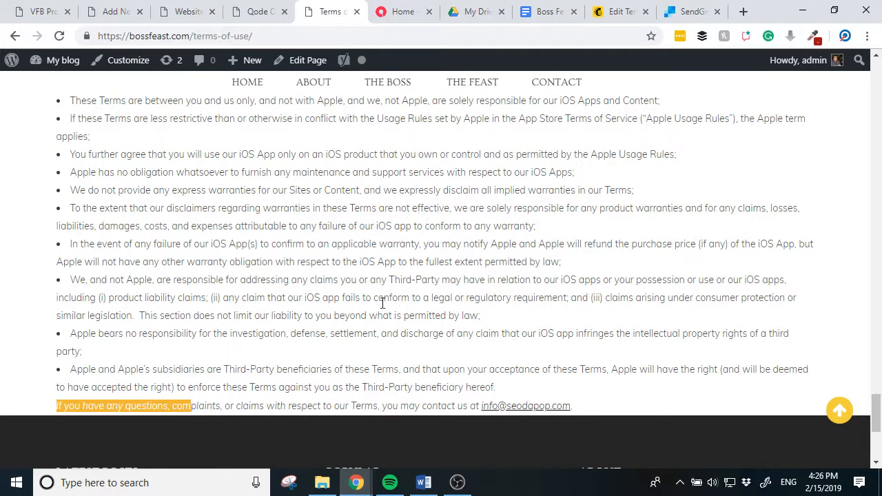
Return to the Qode theme options and look at the Page settings
{"action": "left_click", "coordinate": [255, 10]}
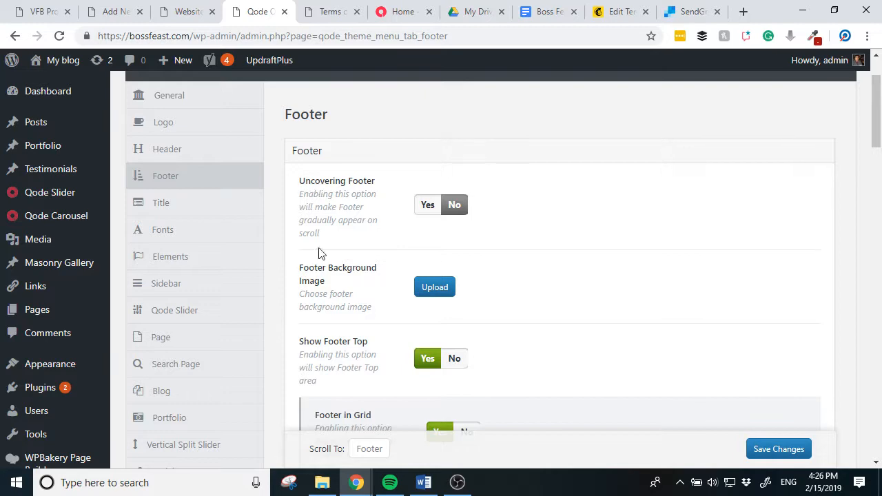
{"action": "left_click", "coordinate": [207, 348]}
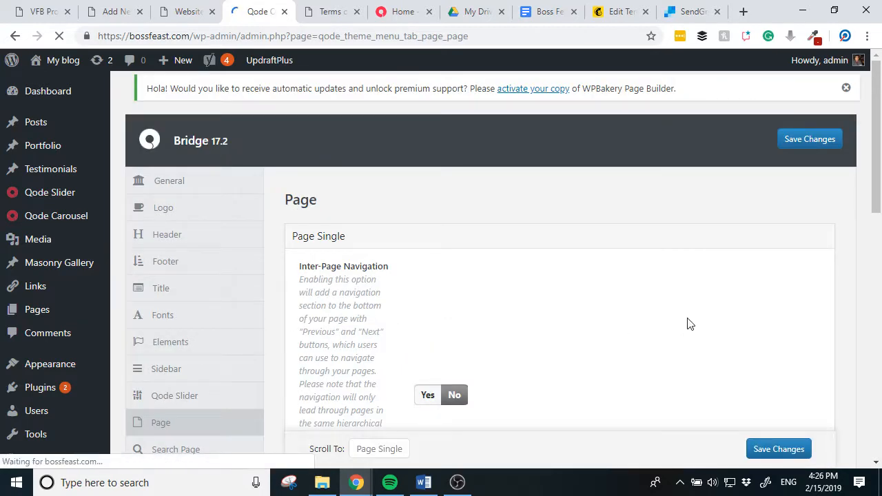
{"action": "scroll", "coordinate": [689, 324], "scroll_direction": "down", "scroll_amount": 2}
{"action": "scroll", "coordinate": [689, 324], "scroll_direction": "down", "scroll_amount": 2}
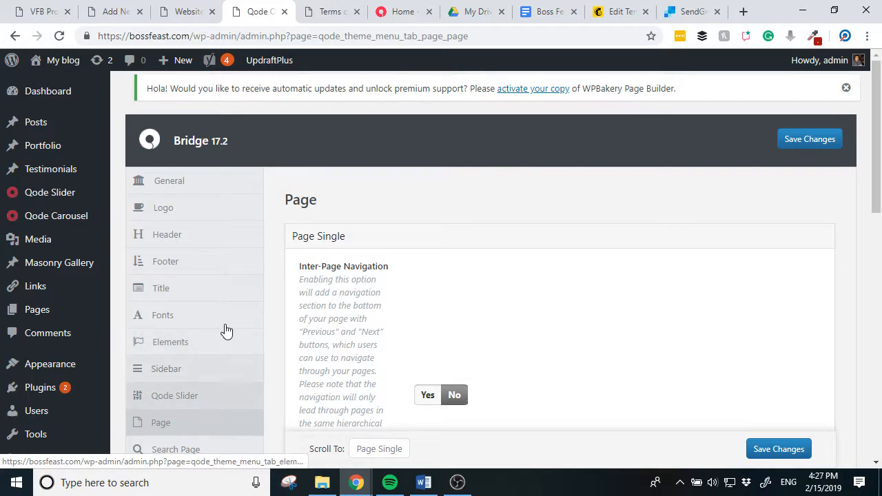
Reopen the Footer settings and examine the Footer Top and Footer Bottom options, including padding, borders and custom menu item spacing
{"action": "left_click", "coordinate": [217, 254]}
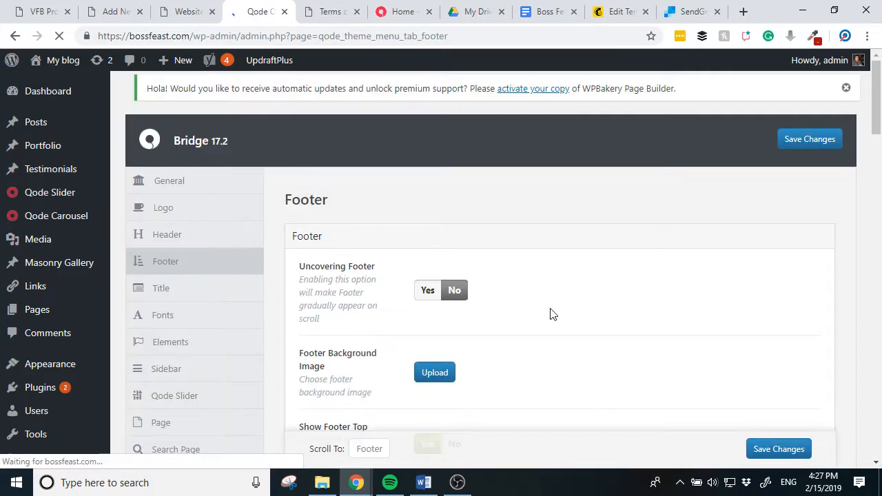
{"action": "scroll", "coordinate": [543, 317], "scroll_direction": "down", "scroll_amount": 5}
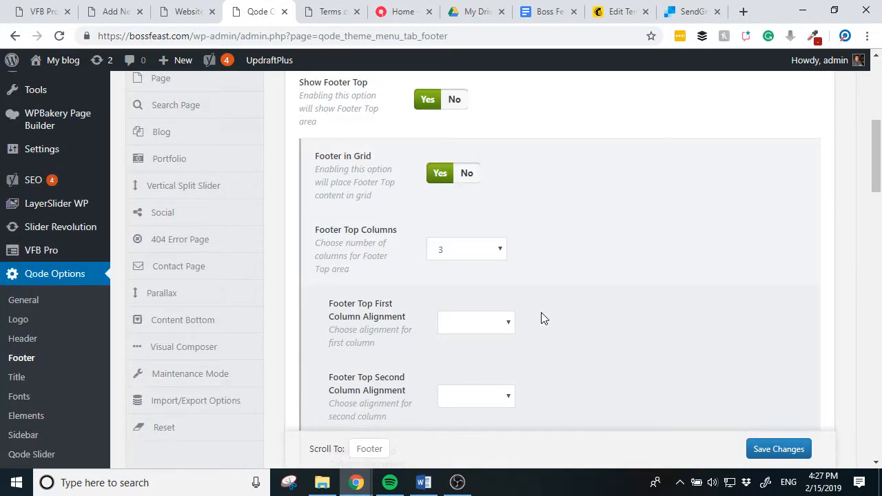
{"action": "scroll", "coordinate": [555, 300], "scroll_direction": "down", "scroll_amount": 4}
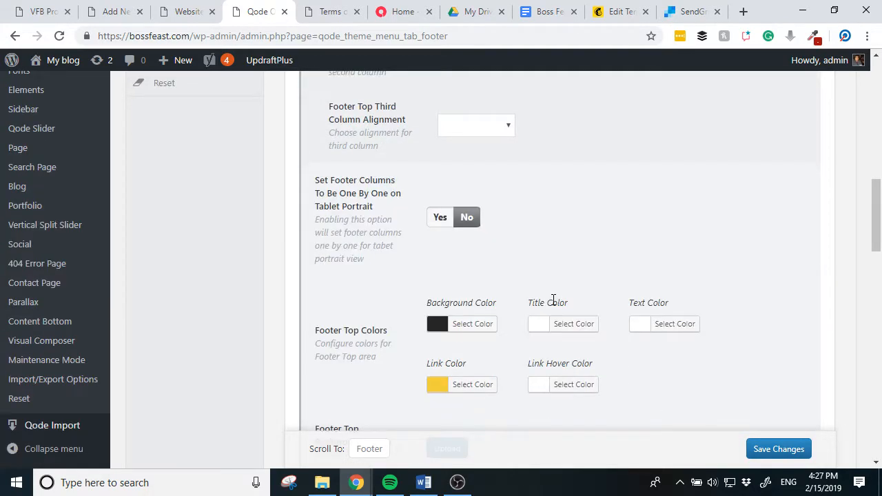
{"action": "scroll", "coordinate": [553, 303], "scroll_direction": "up", "scroll_amount": 2}
{"action": "scroll", "coordinate": [555, 302], "scroll_direction": "down", "scroll_amount": 3}
{"action": "scroll", "coordinate": [557, 301], "scroll_direction": "down", "scroll_amount": 7}
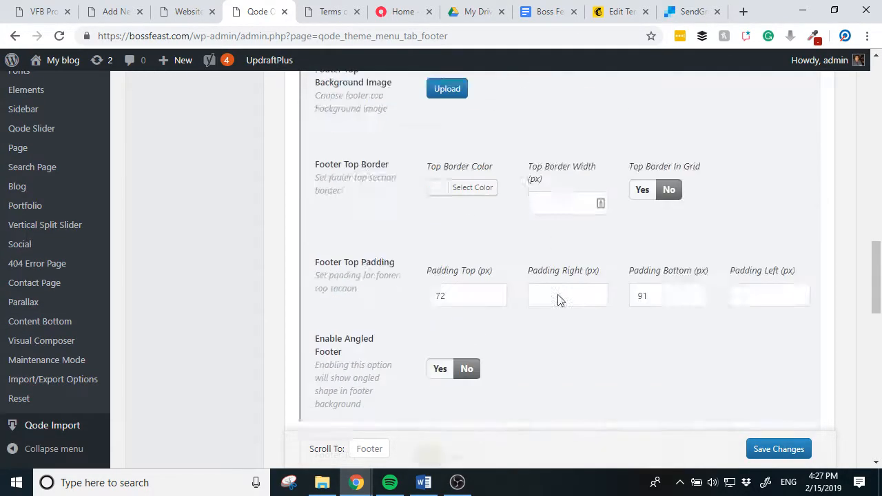
{"action": "scroll", "coordinate": [558, 303], "scroll_direction": "up", "scroll_amount": 4}
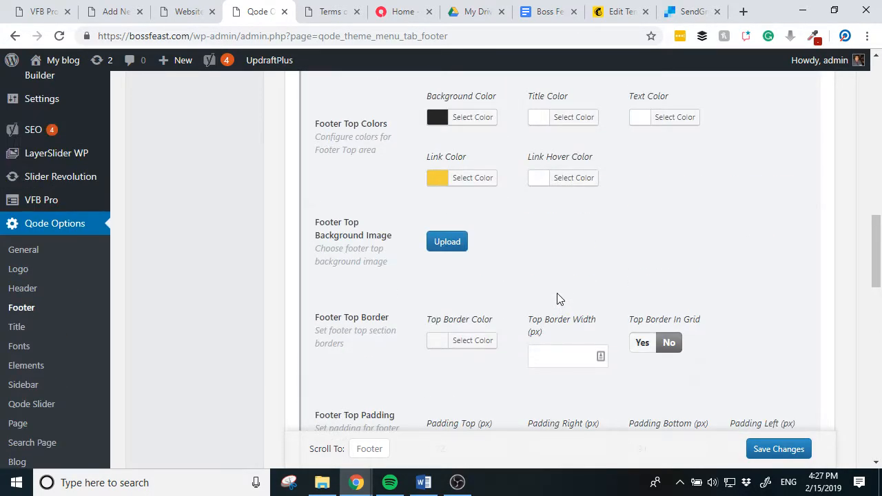
{"action": "scroll", "coordinate": [559, 298], "scroll_direction": "down", "scroll_amount": 1}
{"action": "scroll", "coordinate": [558, 292], "scroll_direction": "down", "scroll_amount": 2}
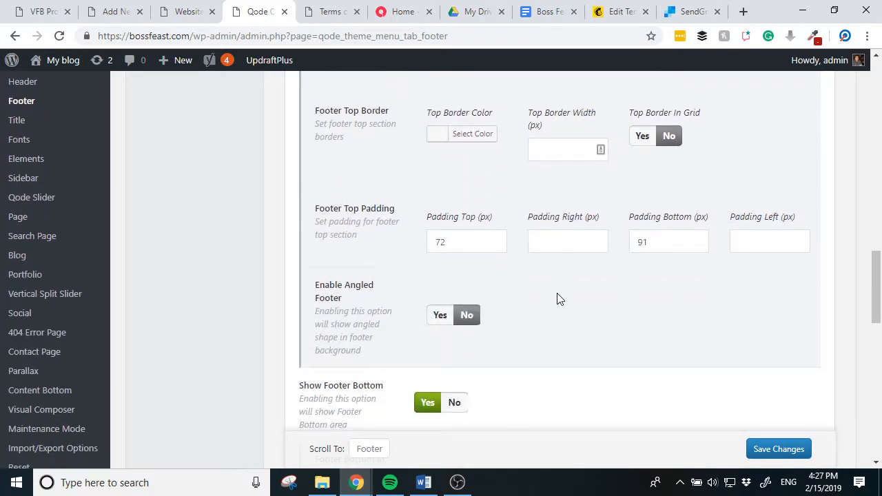
{"action": "scroll", "coordinate": [558, 297], "scroll_direction": "down", "scroll_amount": 1}
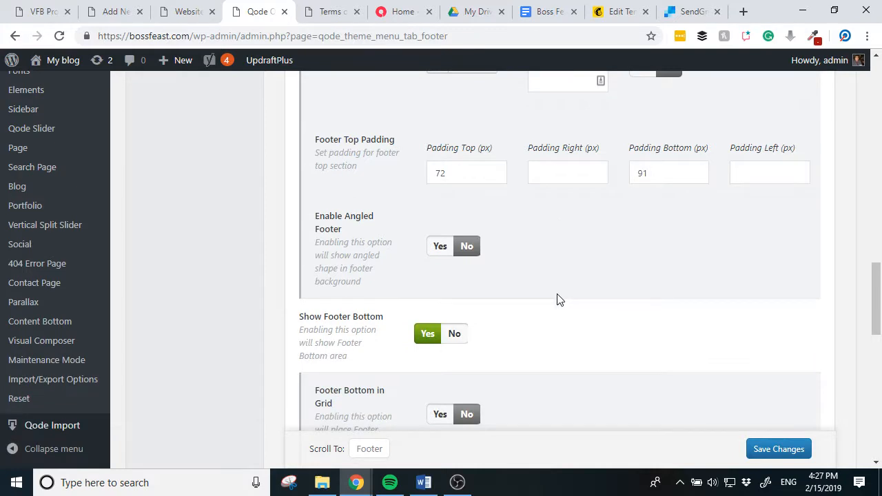
{"action": "scroll", "coordinate": [558, 298], "scroll_direction": "down", "scroll_amount": 5}
{"action": "scroll", "coordinate": [558, 295], "scroll_direction": "down", "scroll_amount": 1}
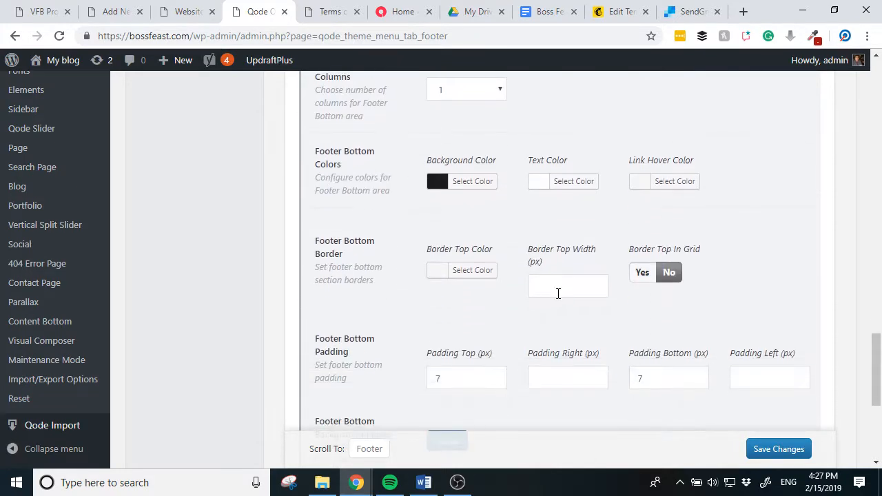
{"action": "scroll", "coordinate": [558, 295], "scroll_direction": "down", "scroll_amount": 5}
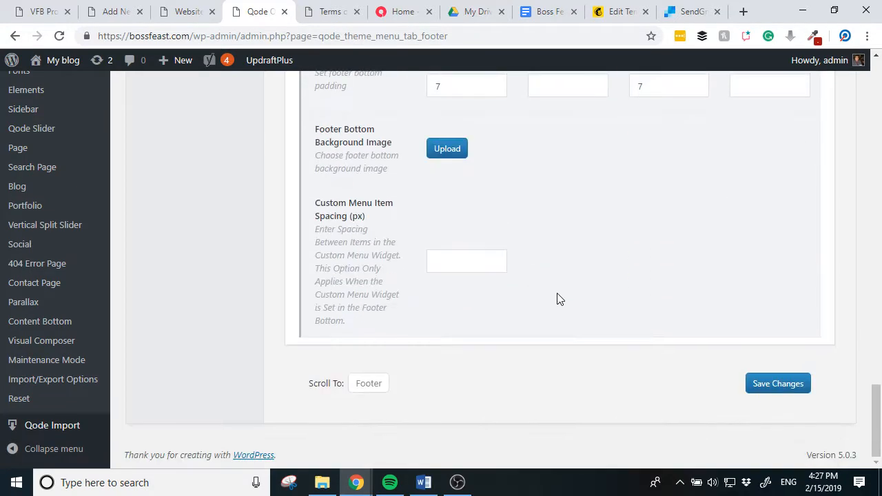
{"action": "scroll", "coordinate": [559, 297], "scroll_direction": "up", "scroll_amount": 15}
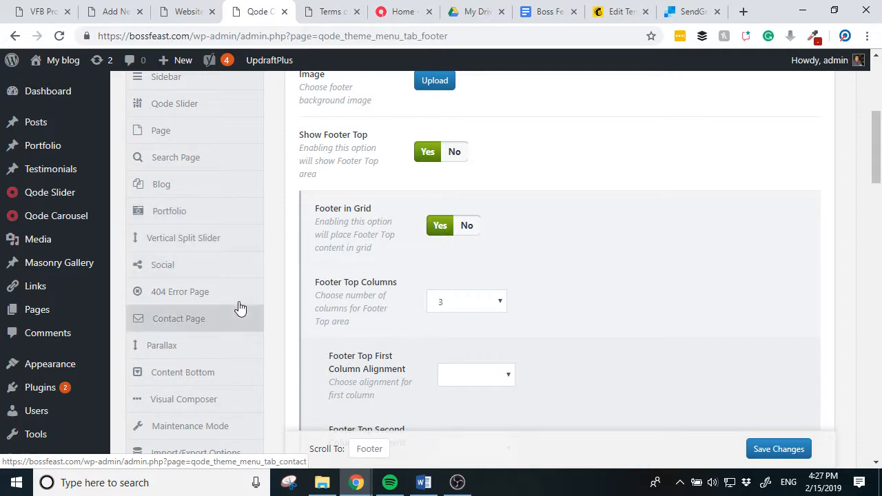
{"action": "scroll", "coordinate": [230, 303], "scroll_direction": "up", "scroll_amount": 2}
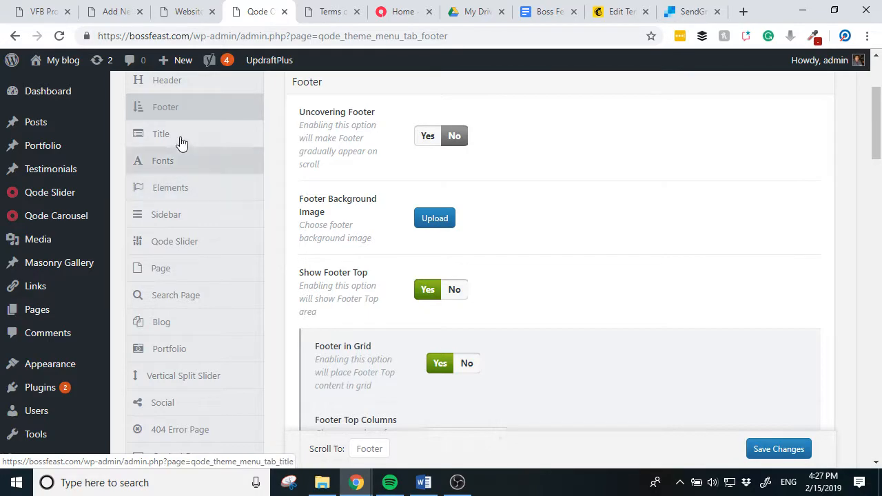
Switch to the live Website Privacy Policy page and check the area between its last paragraph and the footer
{"action": "left_click", "coordinate": [178, 12]}
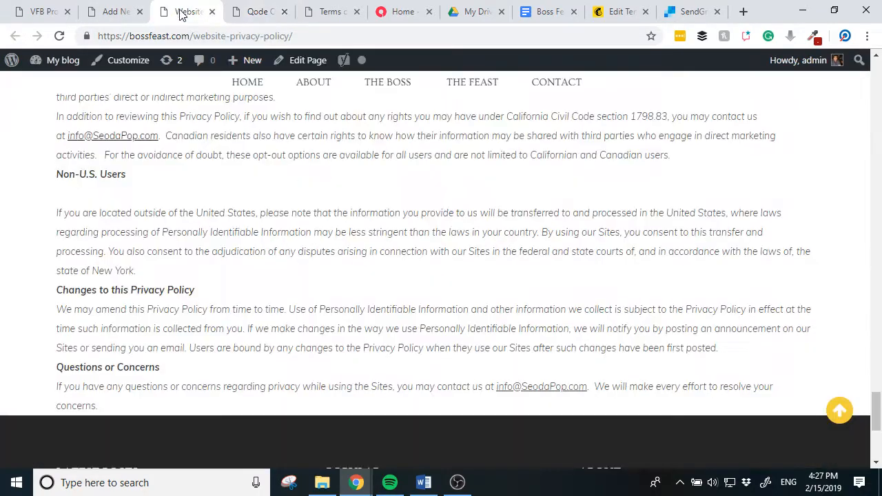
{"action": "scroll", "coordinate": [294, 228], "scroll_direction": "down", "scroll_amount": 5}
{"action": "scroll", "coordinate": [421, 252], "scroll_direction": "up", "scroll_amount": 4}
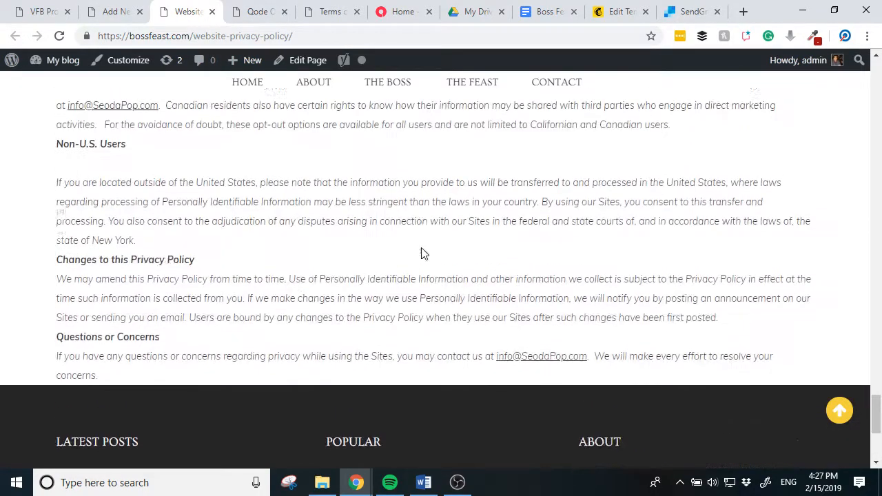
{"action": "right_click", "coordinate": [423, 249]}
{"action": "key", "text": "Escape"}
{"action": "scroll", "coordinate": [436, 245], "scroll_direction": "down", "scroll_amount": 3}
{"action": "scroll", "coordinate": [436, 245], "scroll_direction": "down", "scroll_amount": 1}
Inspect the footer_top element of the Website Privacy Policy page in the developer tools
{"action": "right_click", "coordinate": [447, 248]}
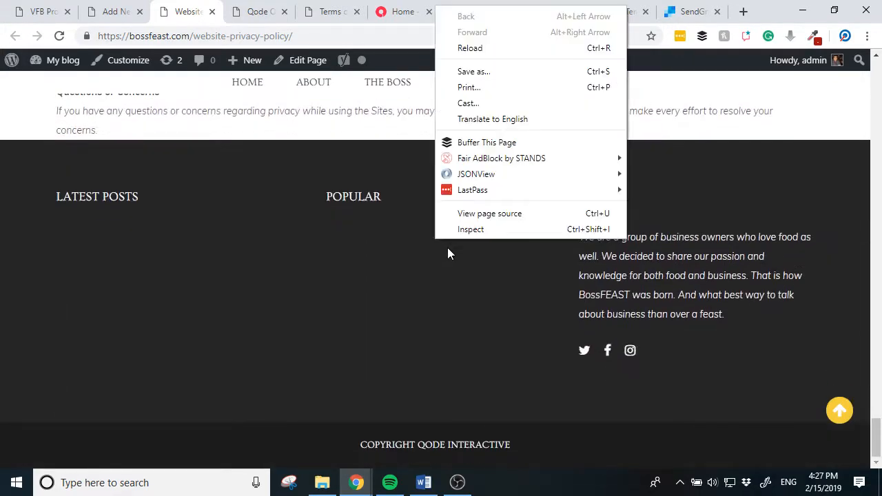
{"action": "left_click", "coordinate": [459, 229]}
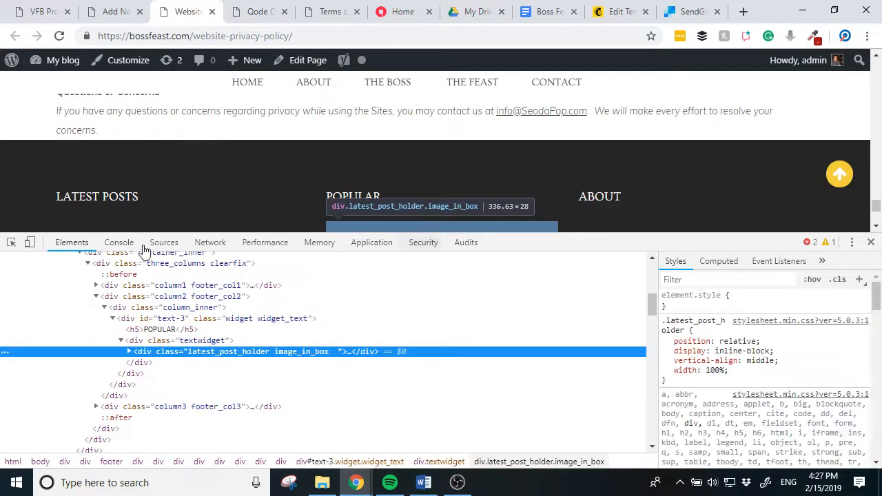
{"action": "left_click", "coordinate": [11, 242]}
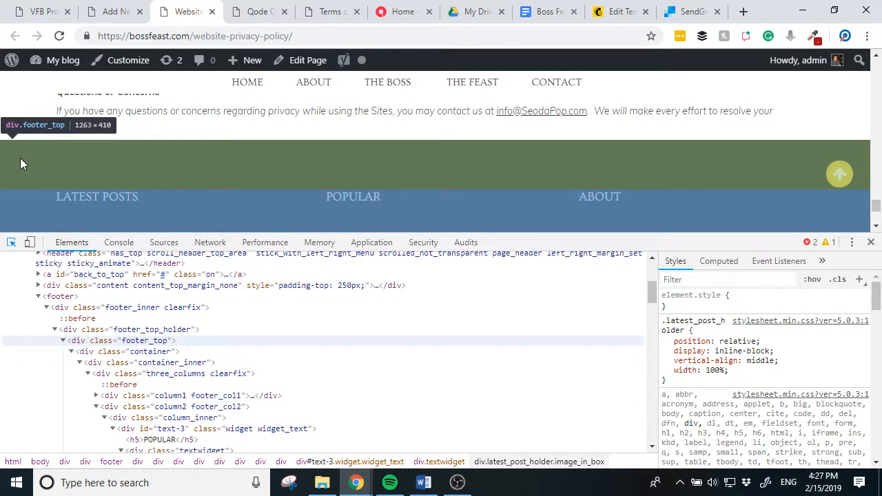
{"action": "left_click", "coordinate": [21, 160]}
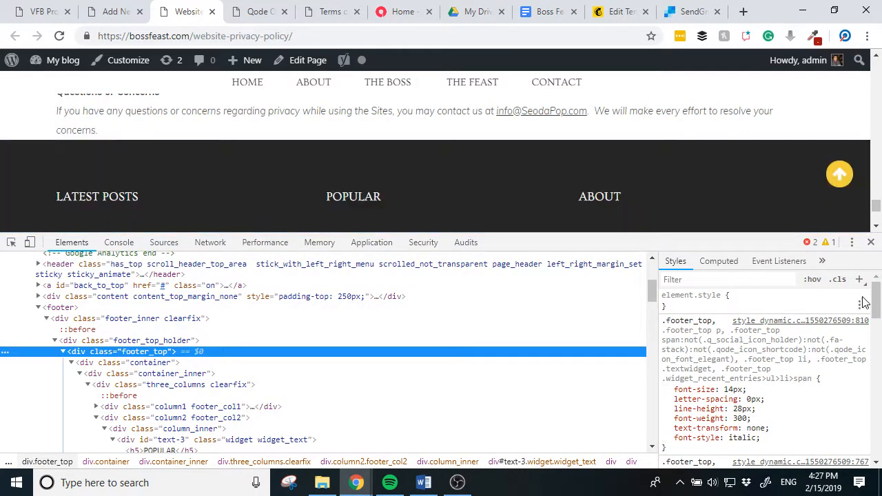
Review the footer_top element's style rules and box model, and add a 20px margin to its first rule
{"action": "scroll", "coordinate": [876, 317], "scroll_direction": "down", "scroll_amount": 1}
{"action": "scroll", "coordinate": [878, 318], "scroll_direction": "down", "scroll_amount": 1}
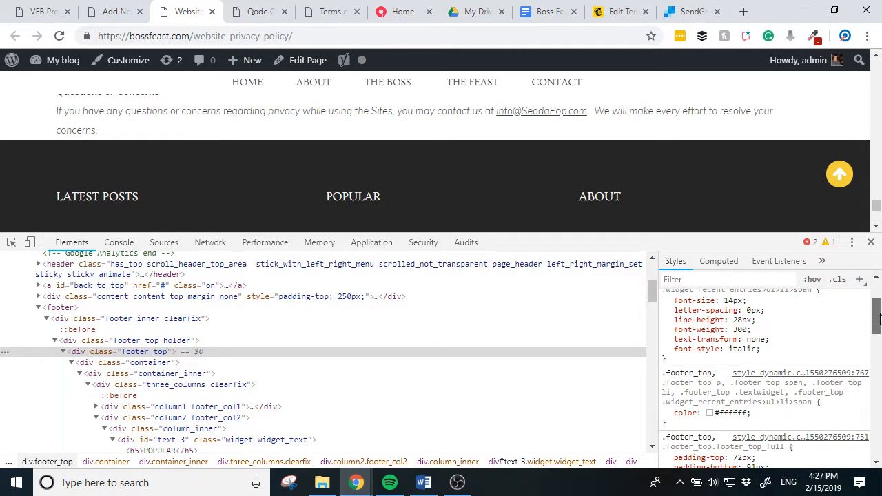
{"action": "scroll", "coordinate": [879, 318], "scroll_direction": "down", "scroll_amount": 8}
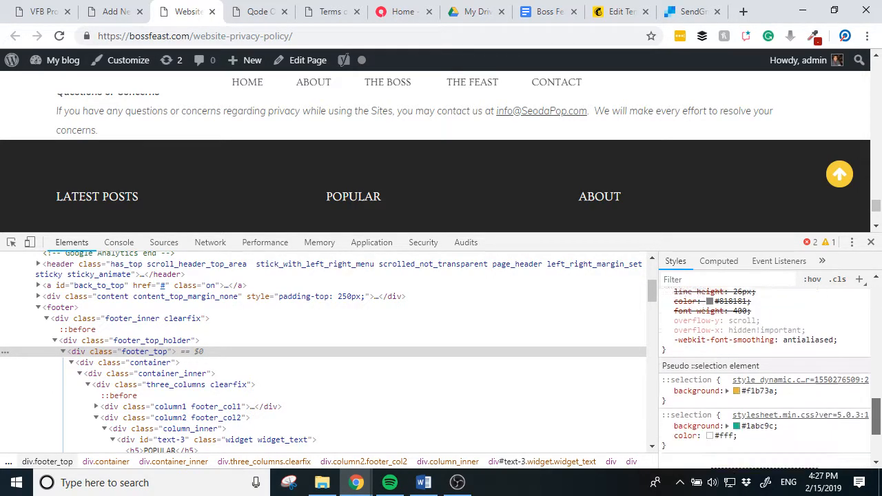
{"action": "scroll", "coordinate": [764, 372], "scroll_direction": "down", "scroll_amount": 3}
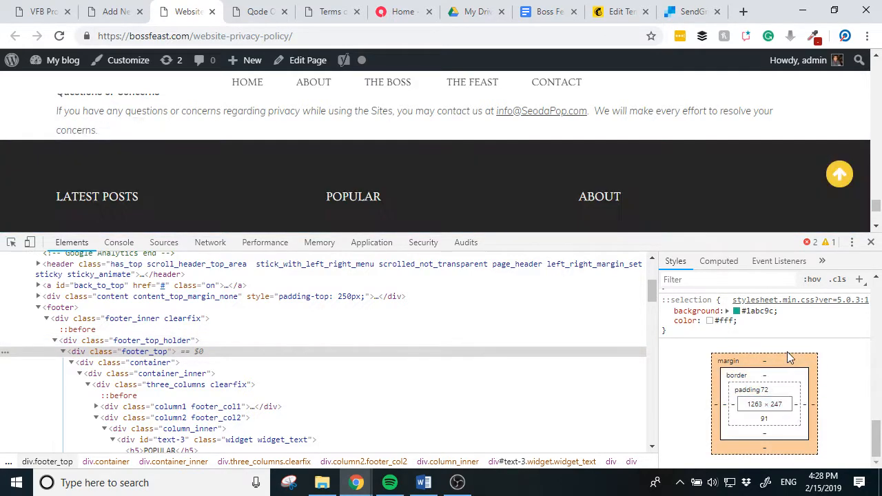
{"action": "scroll", "coordinate": [785, 347], "scroll_direction": "up", "scroll_amount": 10}
{"action": "left_click", "coordinate": [792, 448]}
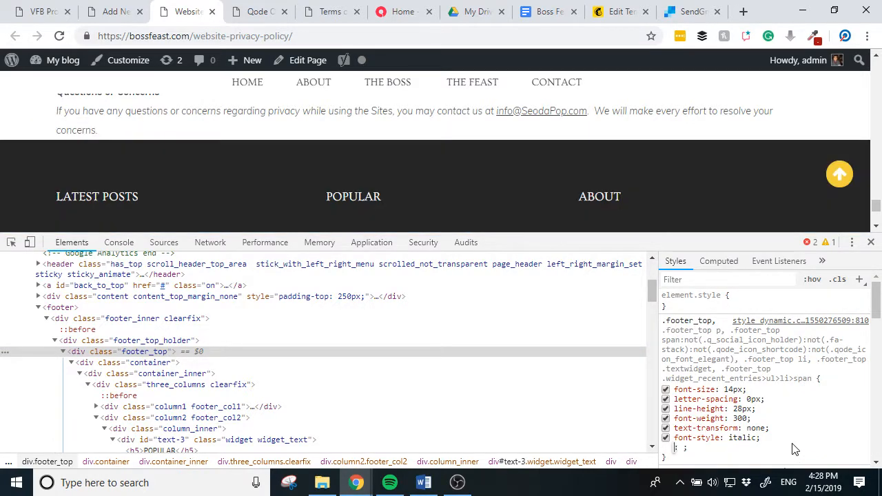
{"action": "type", "text": "margin"}
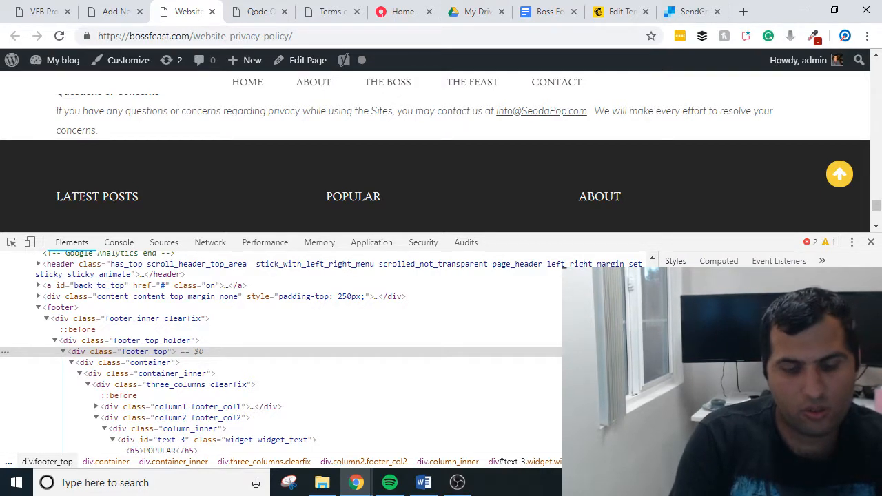
{"action": "type", "text": "20px"}
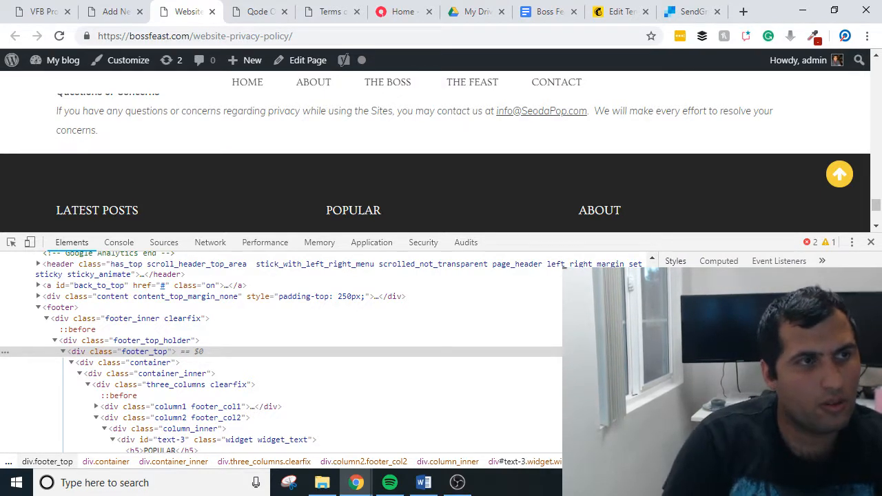
Increase the footer_top margin in small increments to widen the gap between the page text and the footer
{"action": "key", "text": "Up"}
{"action": "key", "text": "Up"}
{"action": "key", "text": "Up"}
{"action": "key", "text": "Up"}
{"action": "key", "text": "Up"}
{"action": "key", "text": "Up"}
{"action": "key", "text": "Up"}
{"action": "key", "text": "Up"}
{"action": "key", "text": "Up"}
{"action": "key", "text": "Up"}
{"action": "key", "text": "Up"}
{"action": "key", "text": "Up"}
{"action": "key", "text": "Up"}
{"action": "key", "text": "Up"}
{"action": "key", "text": "Up"}
{"action": "key", "text": "Up"}
{"action": "key", "text": "Up"}
{"action": "key", "text": "Up"}
{"action": "key", "text": "Up"}
{"action": "key", "text": "Up"}
{"action": "key", "text": "Up"}
{"action": "key", "text": "Up"}
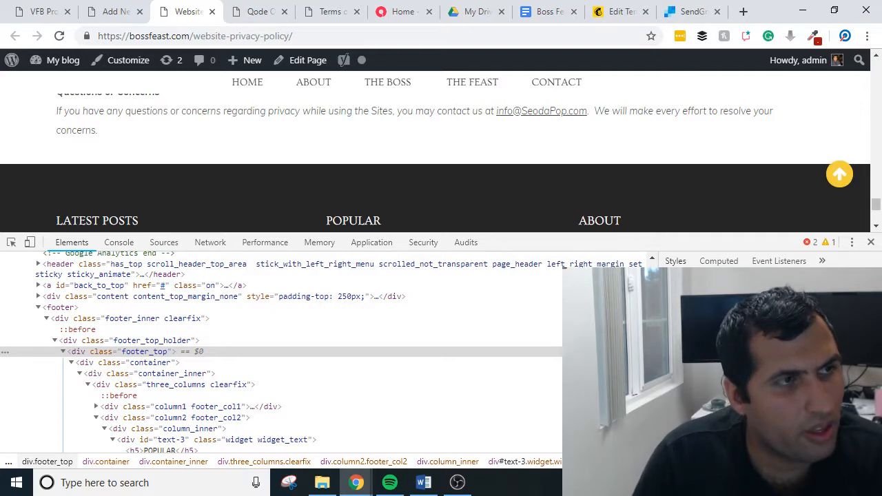
{"action": "key", "text": "Up"}
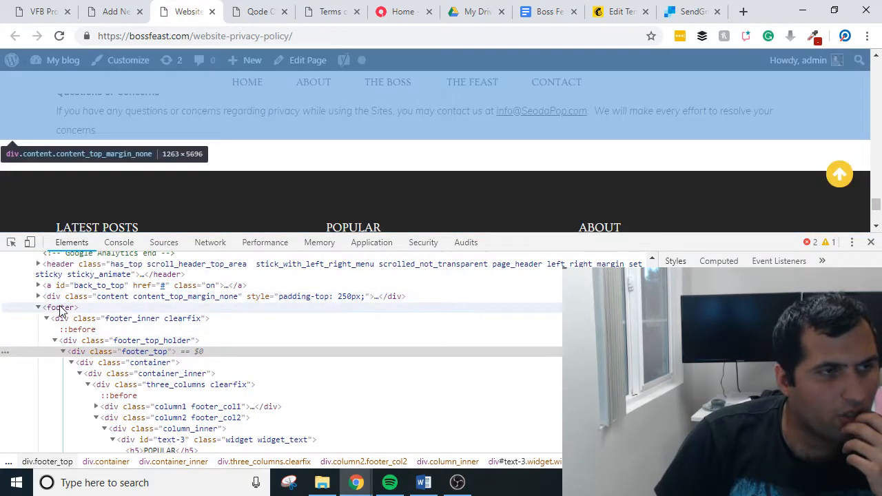
Add a margin-top of 40px to the footer element's own style rule and raise it to 44px
{"action": "left_click", "coordinate": [61, 308]}
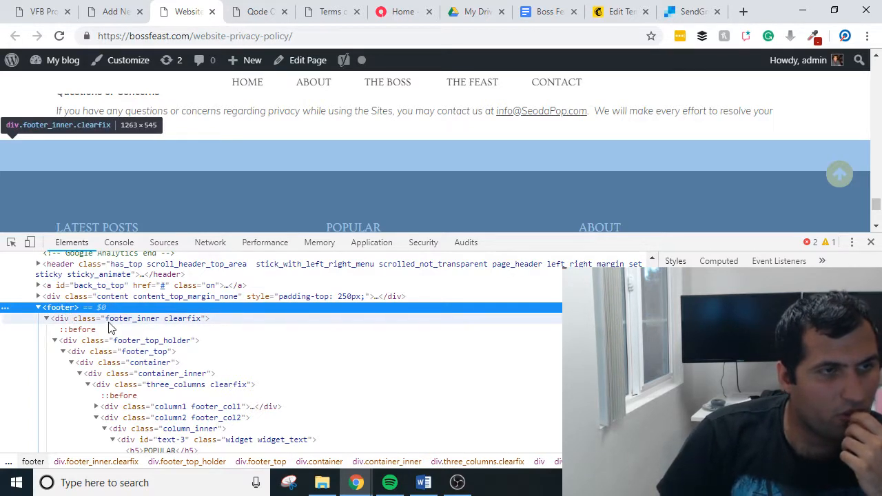
{"action": "double_click", "coordinate": [145, 342]}
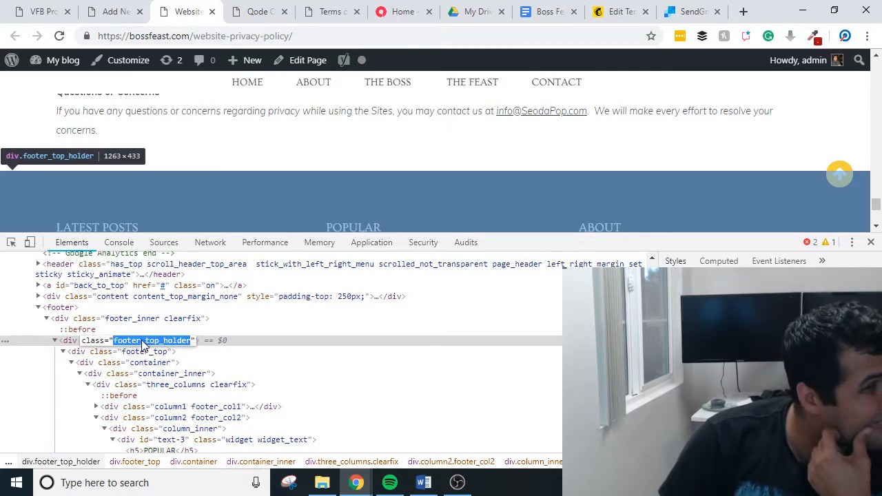
{"action": "left_click", "coordinate": [70, 309]}
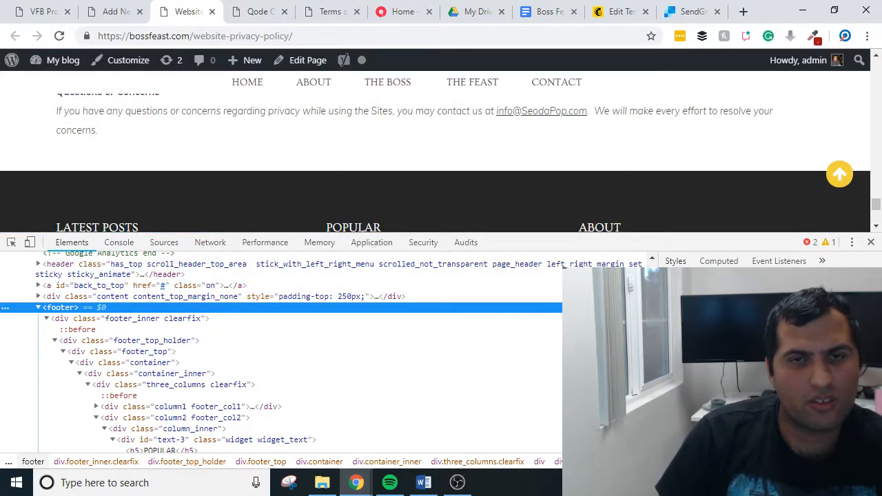
{"action": "left_click", "coordinate": [695, 372]}
{"action": "type", "text": "margin"}
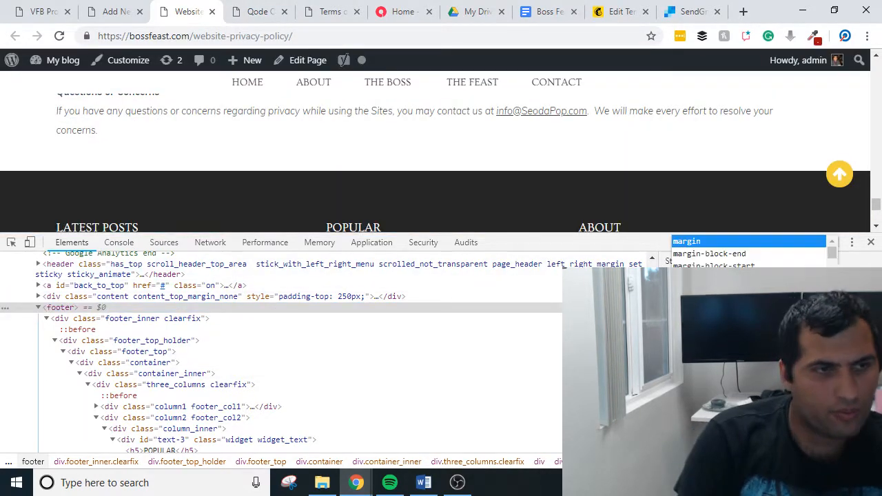
{"action": "key", "text": "Tab"}
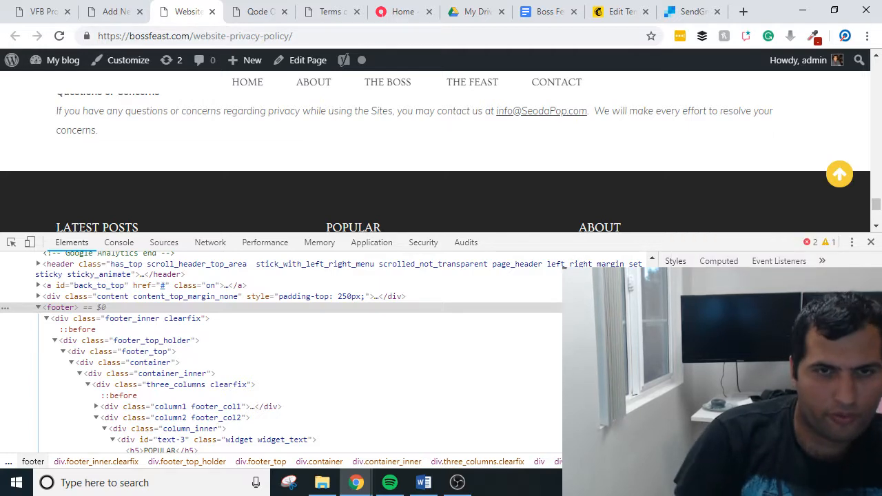
{"action": "type", "text": "-top"}
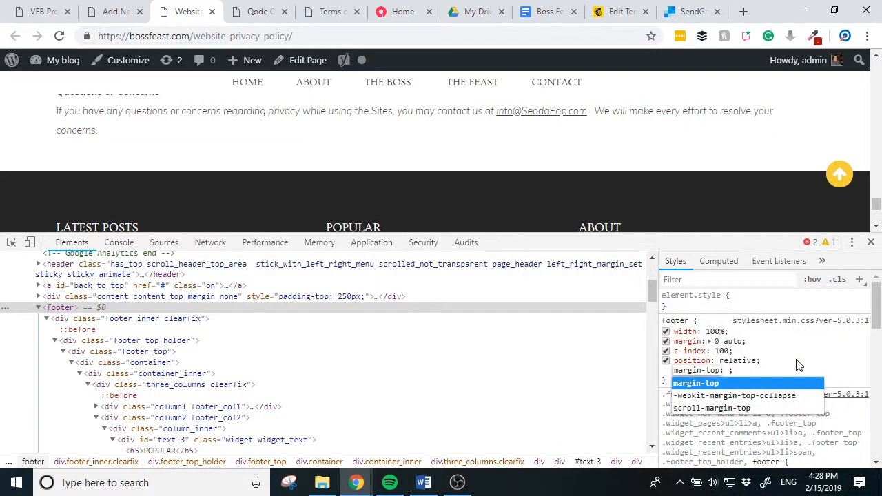
{"action": "key", "text": "Tab"}
{"action": "type", "text": "4"}
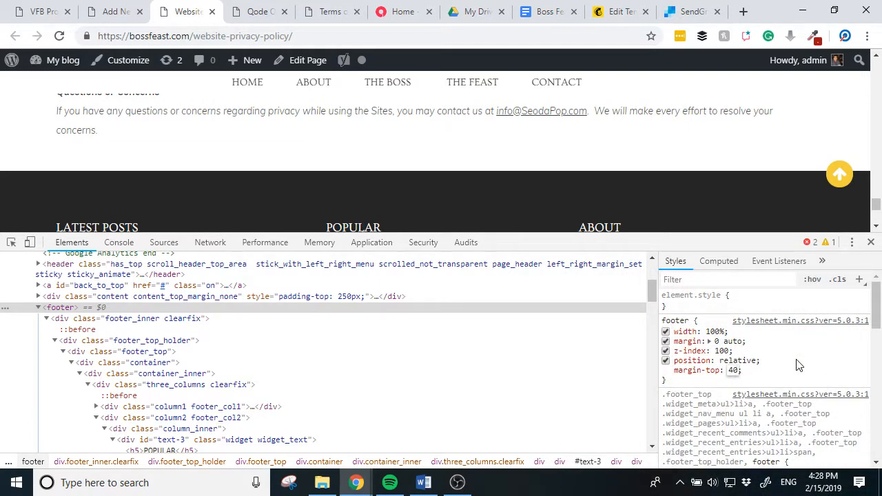
{"action": "type", "text": "0px"}
{"action": "key", "text": "Up"}
{"action": "key", "text": "Up"}
{"action": "key", "text": "Up"}
{"action": "key", "text": "Up"}
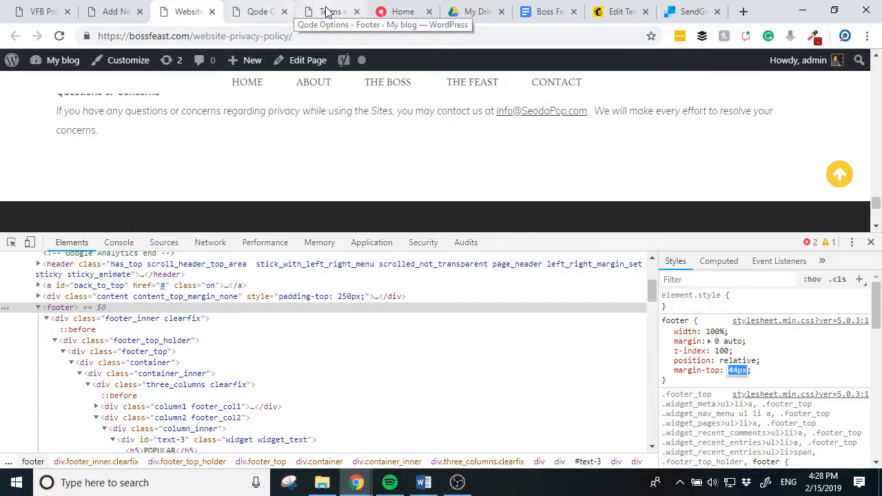
Switch to the Qode theme options, open the General settings and go to the end of the Custom CSS code
{"action": "left_click", "coordinate": [259, 11]}
{"action": "scroll", "coordinate": [205, 128], "scroll_direction": "up", "scroll_amount": 3}
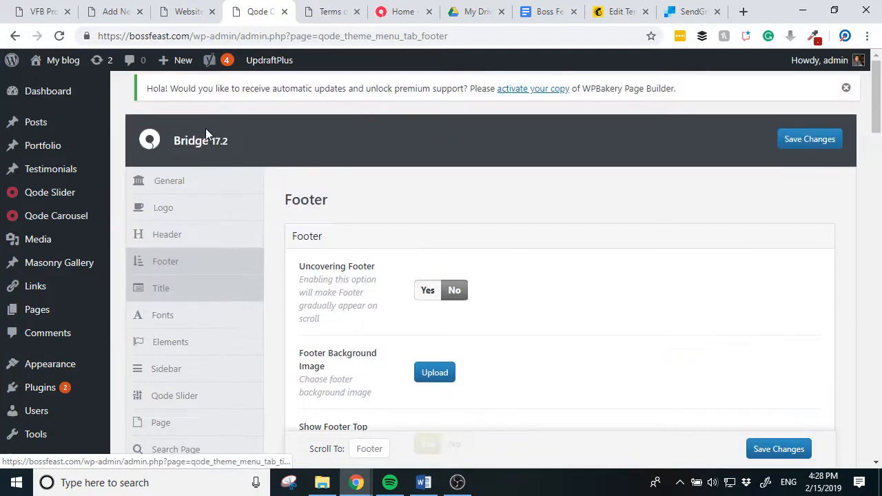
{"action": "left_click", "coordinate": [207, 193]}
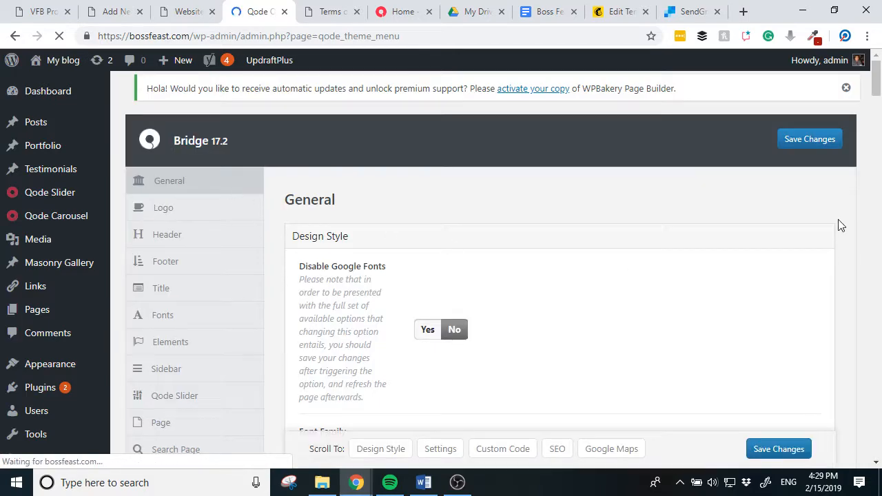
{"action": "left_click_drag", "start_coordinate": [875, 79], "coordinate": [872, 375]}
{"action": "left_click_drag", "start_coordinate": [808, 312], "coordinate": [792, 438]}
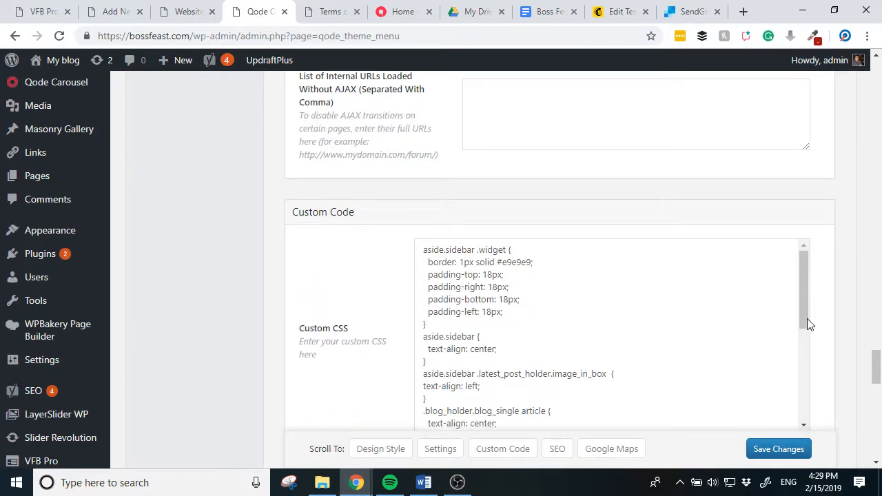
{"action": "left_click_drag", "start_coordinate": [807, 303], "coordinate": [793, 434]}
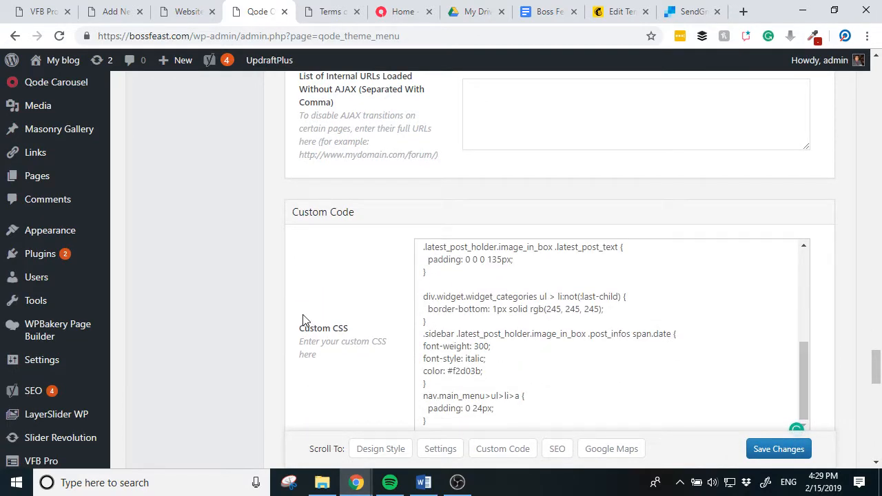
{"action": "scroll", "coordinate": [360, 295], "scroll_direction": "down", "scroll_amount": 3}
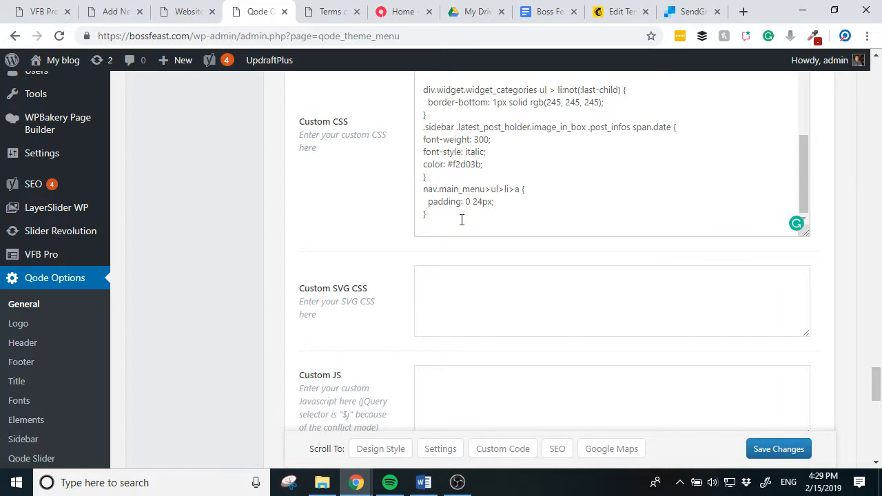
Append a footer rule with margin-top:50px to the Custom CSS and save the changes
{"action": "left_click", "coordinate": [461, 219]}
{"action": "key", "text": "Return"}
{"action": "type", "text": "footer{}"}
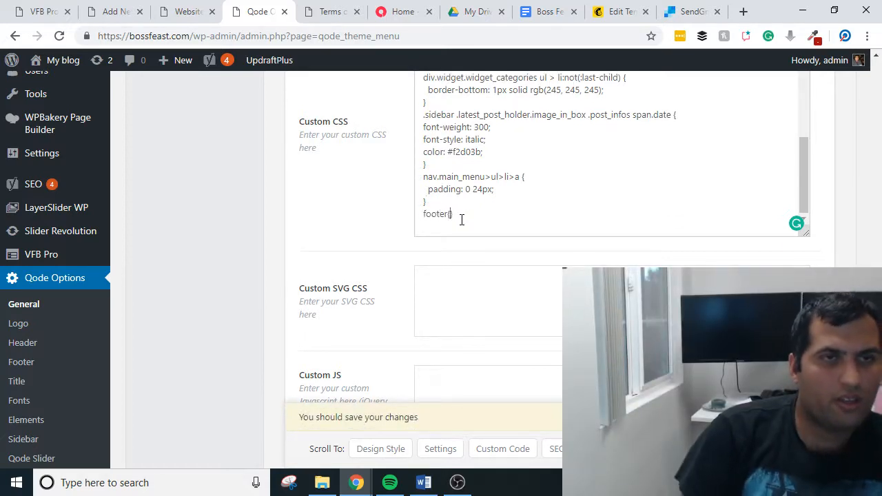
{"action": "key", "text": "Return"}
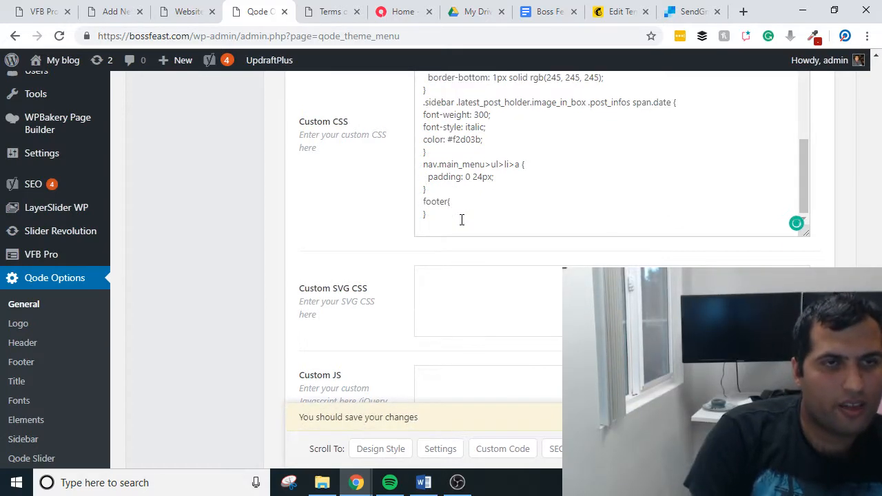
{"action": "key", "text": "Return"}
{"action": "key", "text": "Up"}
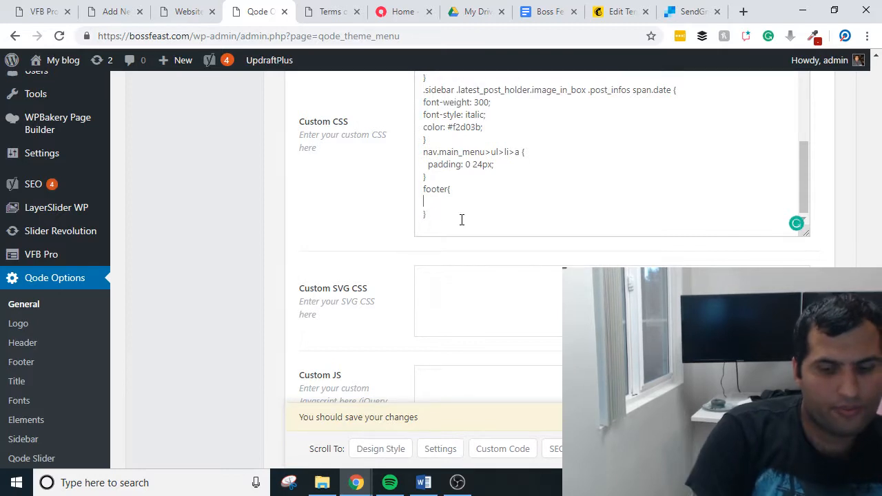
{"action": "type", "text": "margin"}
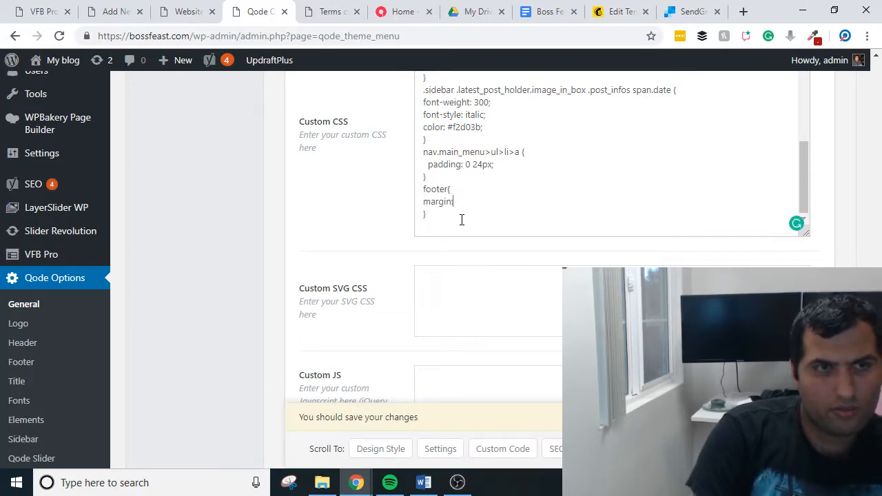
{"action": "type", "text": "-top"}
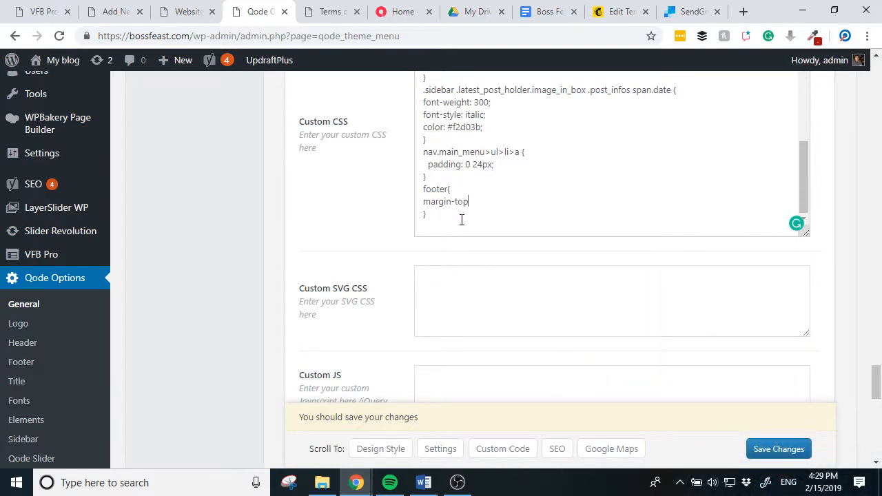
{"action": "type", "text": ":50px;"}
{"action": "left_click", "coordinate": [787, 452]}
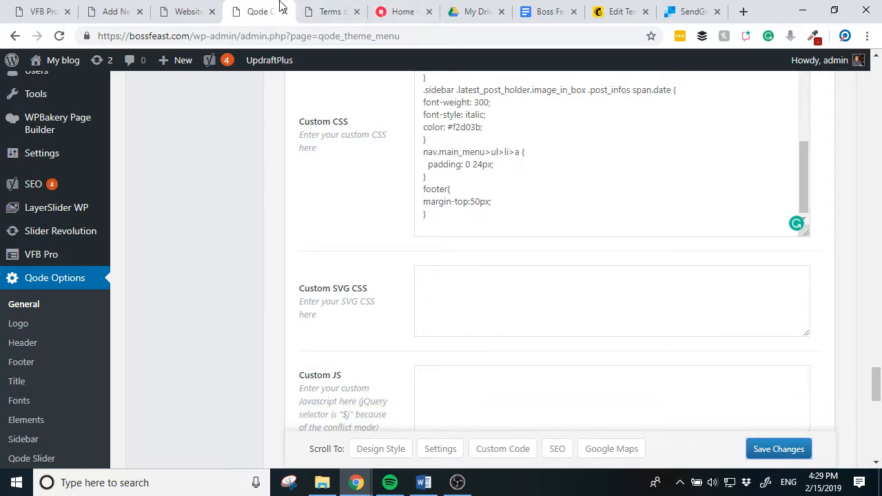
Reload the live Terms of Use page and check the gap between its last paragraph and the footer
{"action": "left_click", "coordinate": [319, 12]}
{"action": "key", "text": "F5"}
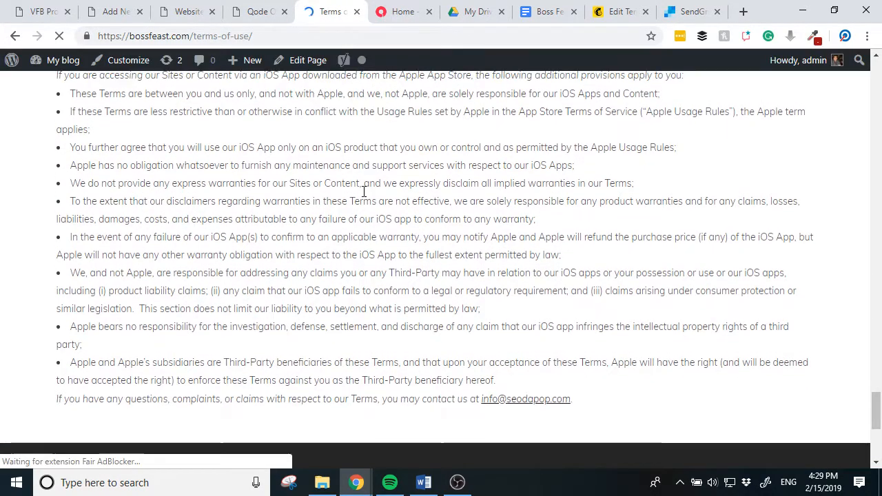
{"action": "scroll", "coordinate": [294, 318], "scroll_direction": "down", "scroll_amount": 4}
{"action": "scroll", "coordinate": [295, 318], "scroll_direction": "up", "scroll_amount": 4}
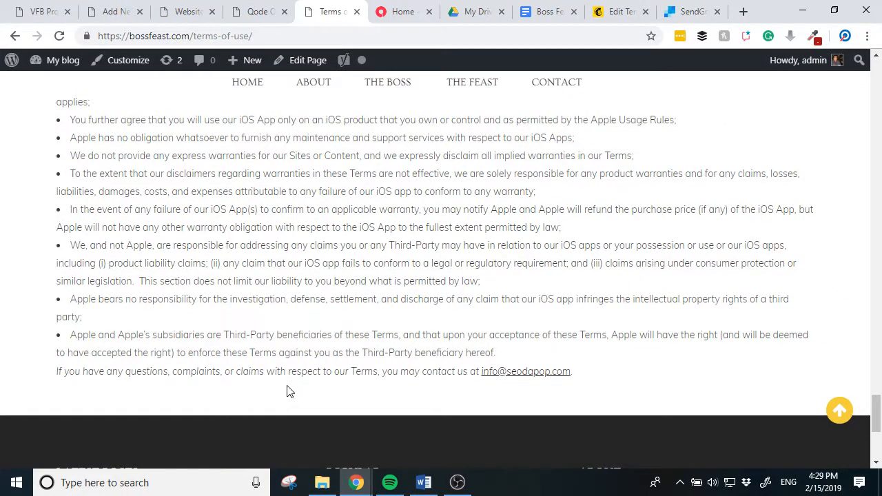
{"action": "left_click_drag", "start_coordinate": [285, 372], "coordinate": [318, 417]}
{"action": "scroll", "coordinate": [324, 407], "scroll_direction": "down", "scroll_amount": 4}
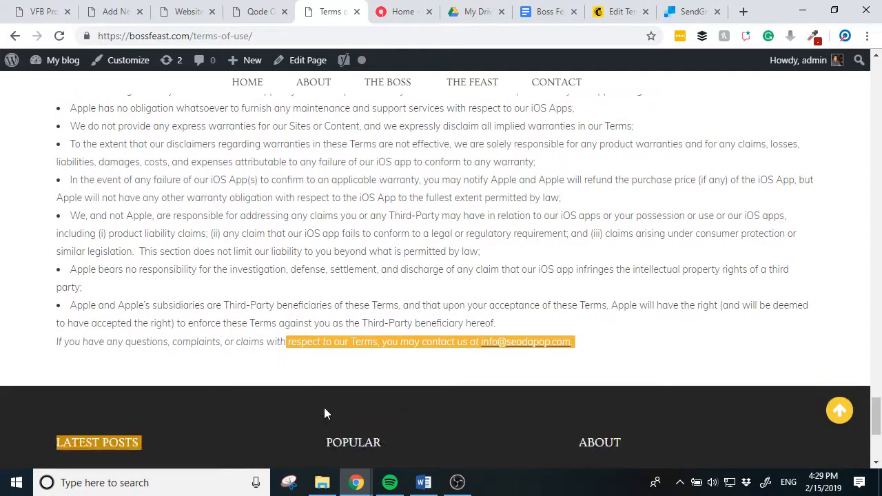
{"action": "scroll", "coordinate": [322, 407], "scroll_direction": "up", "scroll_amount": 5}
{"action": "scroll", "coordinate": [322, 408], "scroll_direction": "up", "scroll_amount": 6}
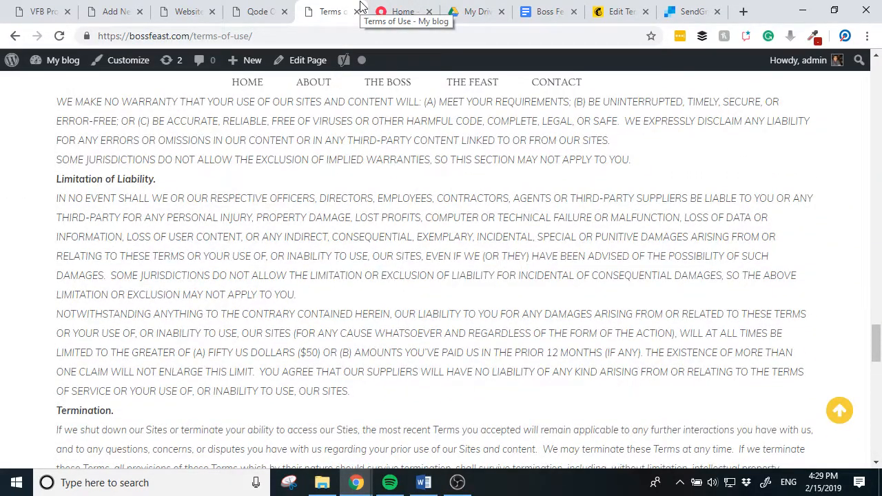
{"action": "scroll", "coordinate": [220, 255], "scroll_direction": "down", "scroll_amount": 5}
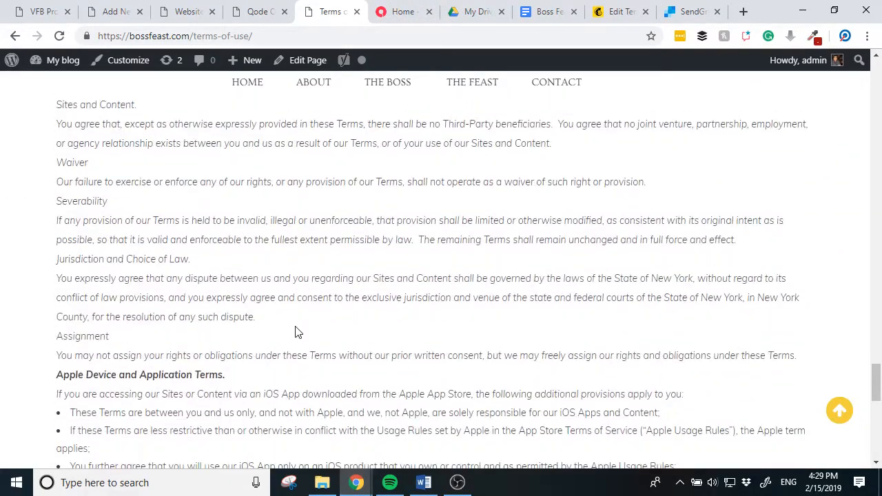
{"action": "scroll", "coordinate": [295, 332], "scroll_direction": "down", "scroll_amount": 8}
Set the footer rule's margin-top in the Custom CSS to 128px, save it and return to the Terms of Use page
{"action": "left_click", "coordinate": [261, 11]}
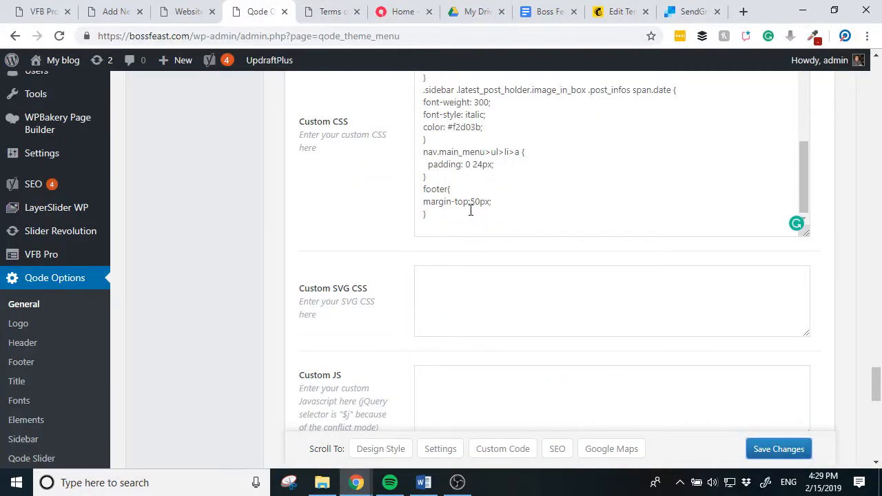
{"action": "left_click_drag", "start_coordinate": [470, 202], "coordinate": [478, 204]}
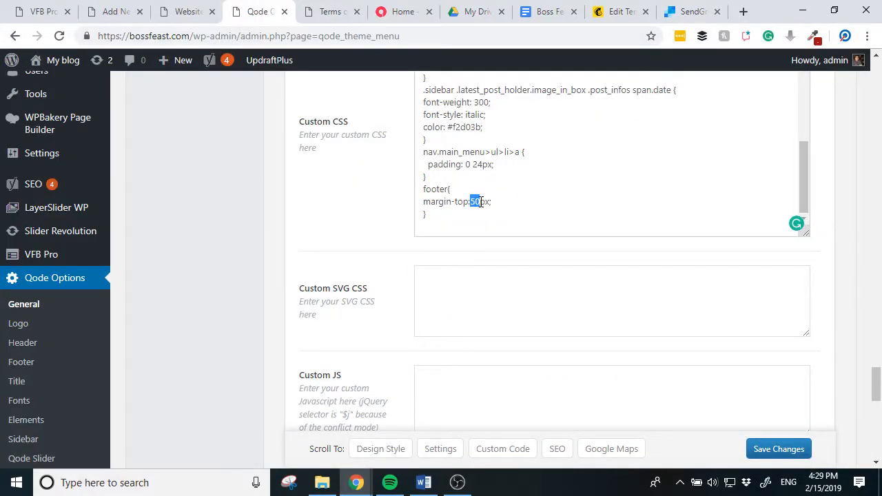
{"action": "type", "text": "120"}
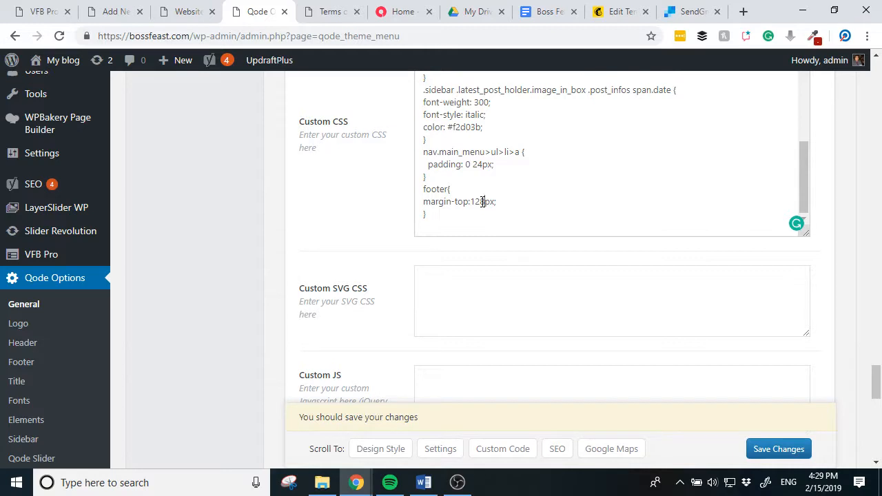
{"action": "left_click", "coordinate": [786, 449]}
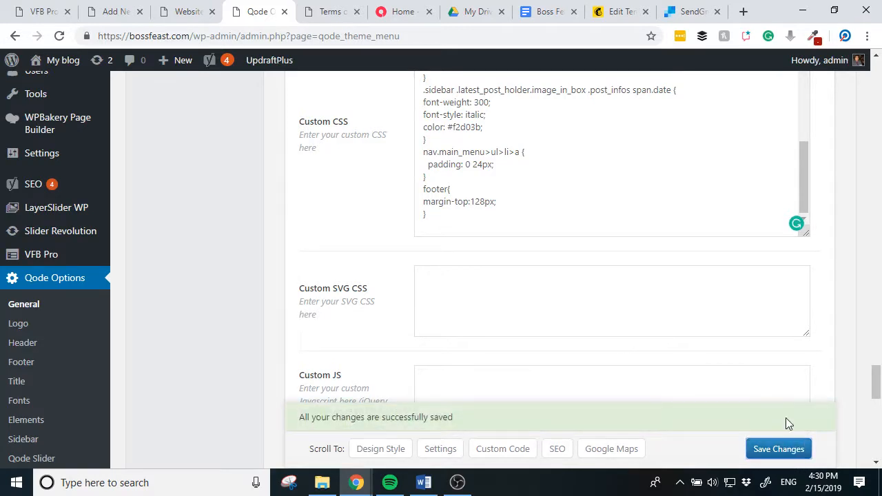
{"action": "left_click", "coordinate": [329, 14]}
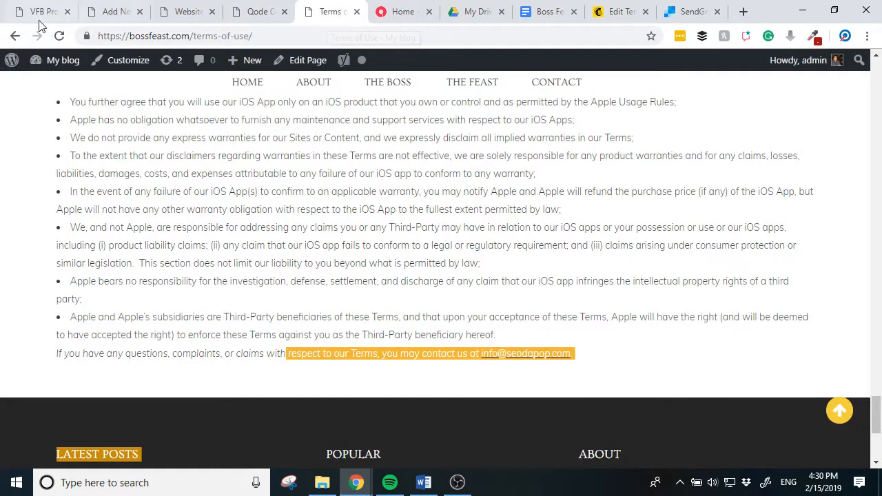
Reload the Terms of Use page and check the spacing between the end of the text and the footer
{"action": "left_click", "coordinate": [59, 37]}
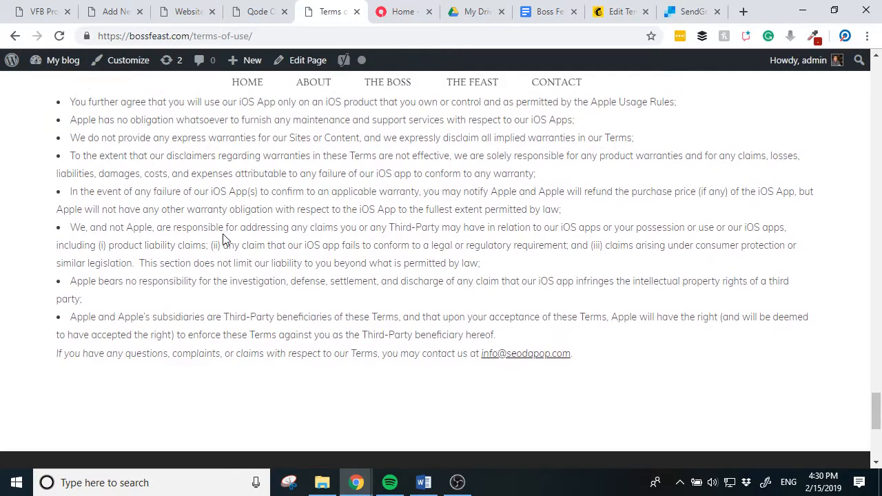
{"action": "scroll", "coordinate": [225, 237], "scroll_direction": "up", "scroll_amount": 13}
{"action": "scroll", "coordinate": [246, 259], "scroll_direction": "down", "scroll_amount": 17}
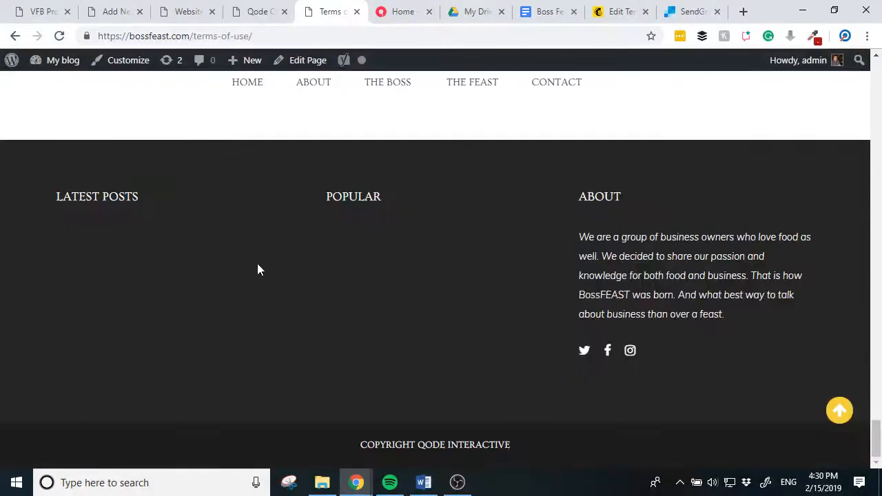
{"action": "scroll", "coordinate": [257, 264], "scroll_direction": "up", "scroll_amount": 5}
{"action": "scroll", "coordinate": [259, 268], "scroll_direction": "down", "scroll_amount": 3}
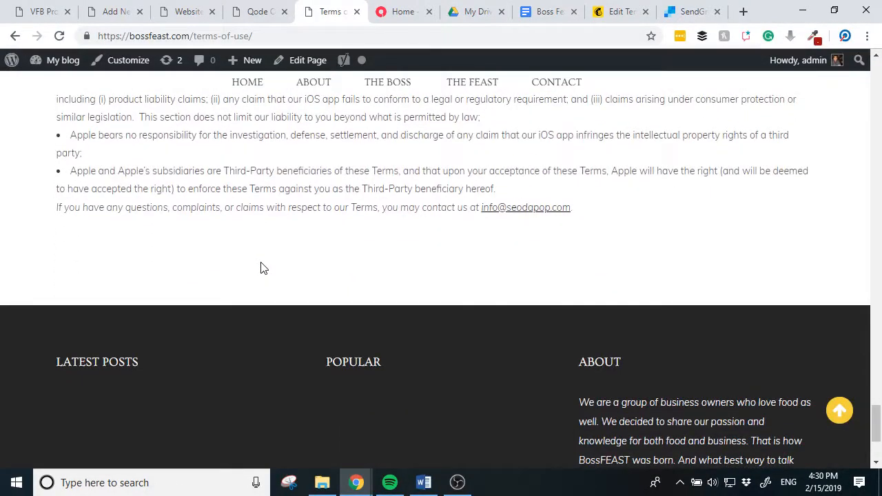
Inspect the Terms of Use page in a responsive mobile preview 320 px wide and enlarge its height to 429 px
{"action": "right_click", "coordinate": [260, 268]}
{"action": "left_click", "coordinate": [282, 252]}
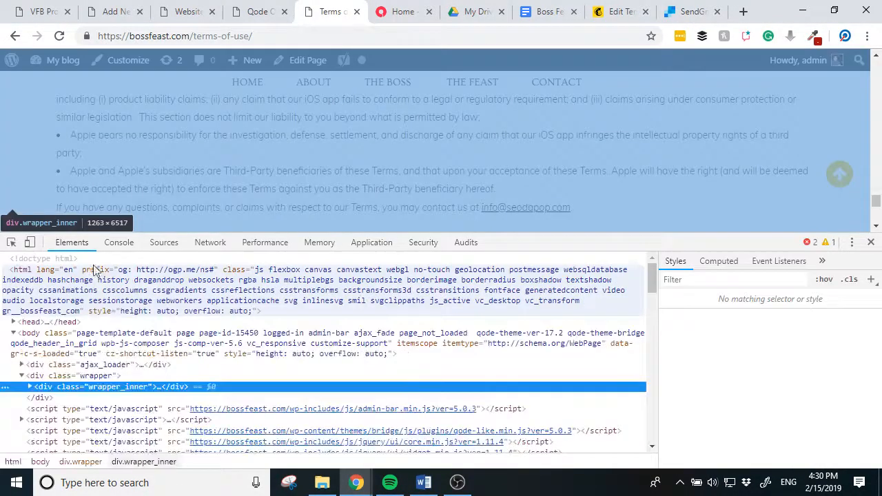
{"action": "left_click", "coordinate": [29, 241]}
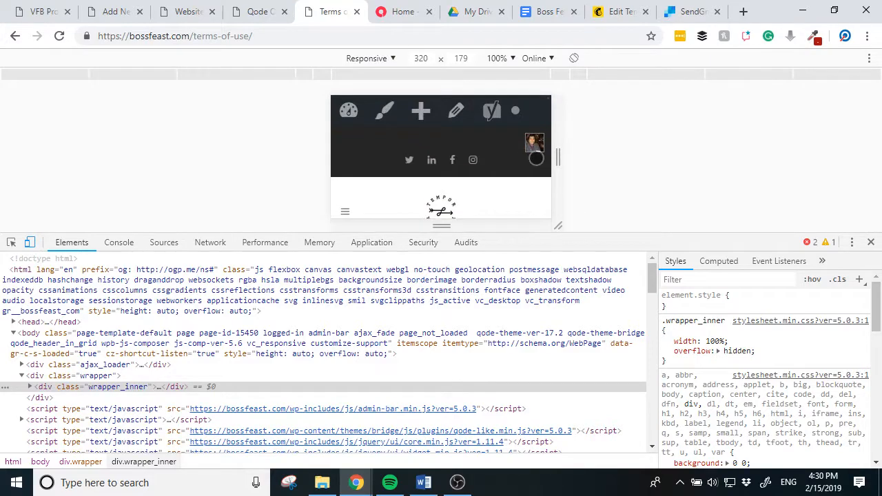
{"action": "left_click_drag", "start_coordinate": [597, 235], "coordinate": [605, 407]}
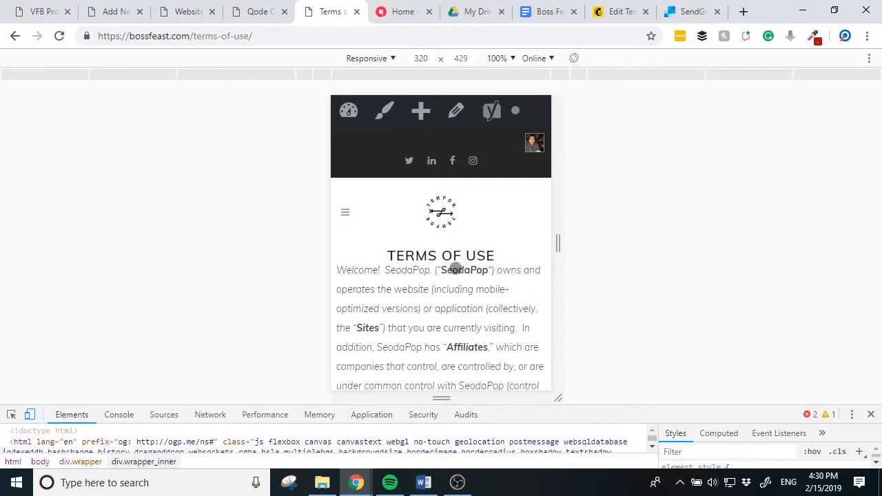
Review the Terms of Use text down to the footer in the mobile preview
{"action": "scroll", "coordinate": [482, 227], "scroll_direction": "down", "scroll_amount": 10}
{"action": "scroll", "coordinate": [482, 241], "scroll_direction": "down", "scroll_amount": 15}
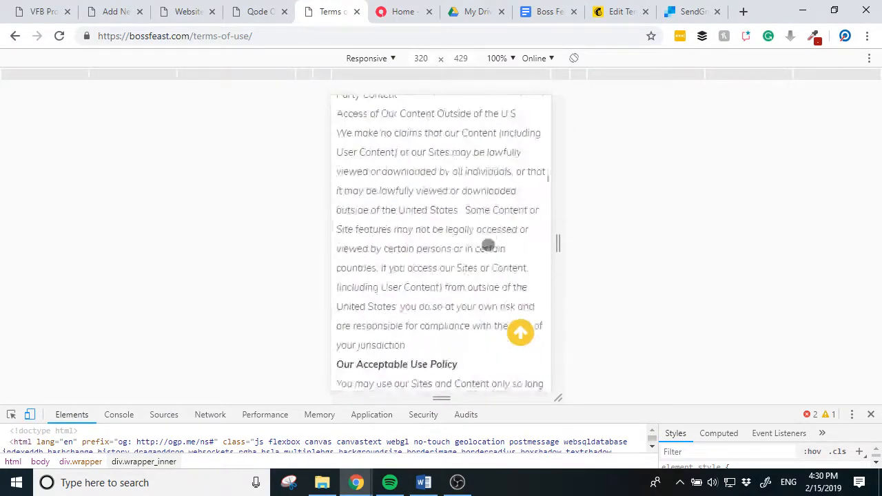
{"action": "scroll", "coordinate": [494, 285], "scroll_direction": "down", "scroll_amount": 15}
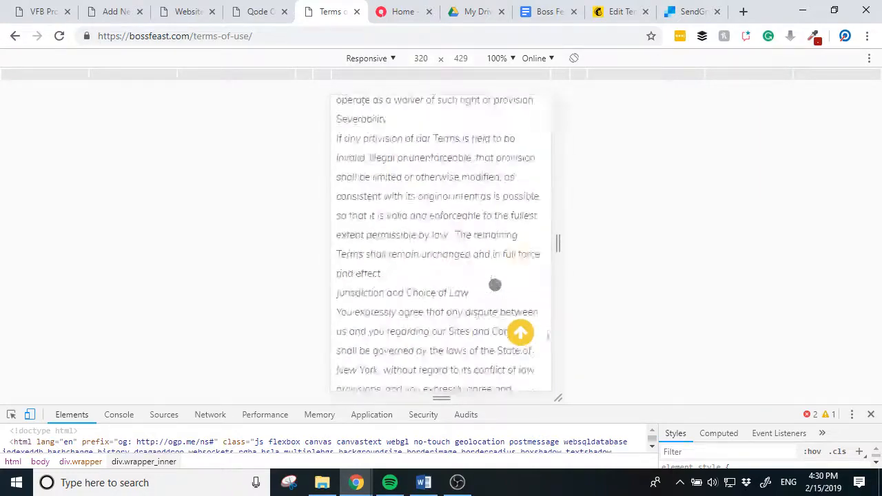
{"action": "scroll", "coordinate": [491, 283], "scroll_direction": "up", "scroll_amount": 6}
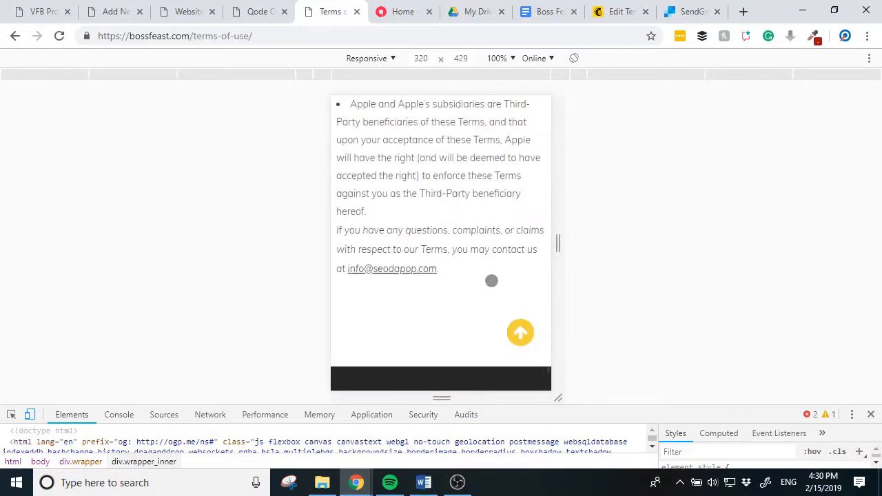
{"action": "scroll", "coordinate": [491, 281], "scroll_direction": "down", "scroll_amount": 2}
{"action": "scroll", "coordinate": [491, 281], "scroll_direction": "up", "scroll_amount": 10}
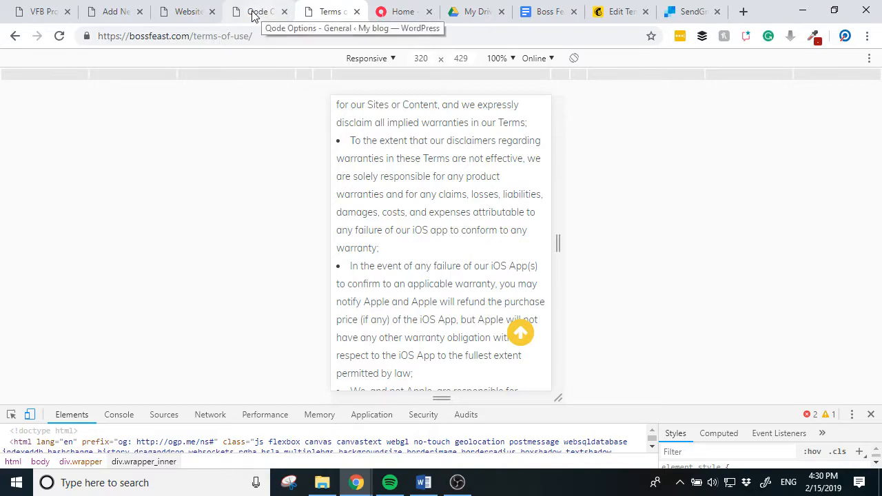
Review the font, color, layout and loading settings in the General section of the Qode Options page
{"action": "left_click", "coordinate": [275, 12]}
{"action": "scroll", "coordinate": [409, 284], "scroll_direction": "up", "scroll_amount": 15}
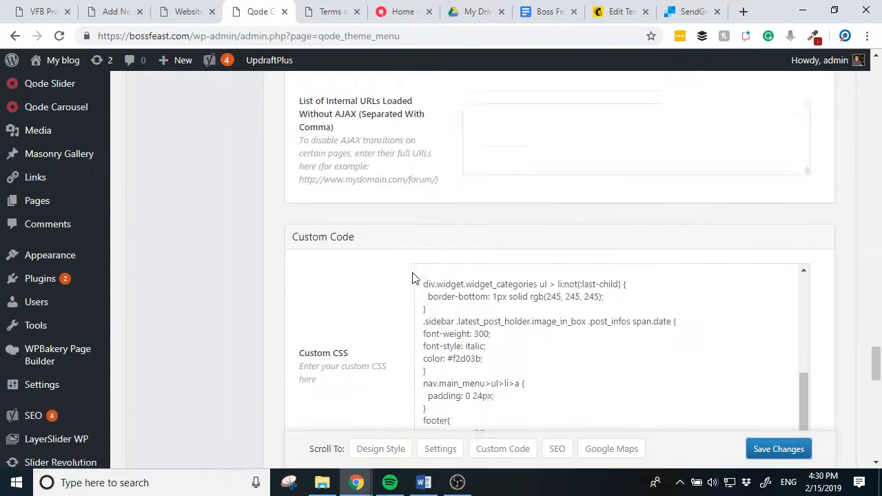
{"action": "scroll", "coordinate": [451, 299], "scroll_direction": "up", "scroll_amount": 20}
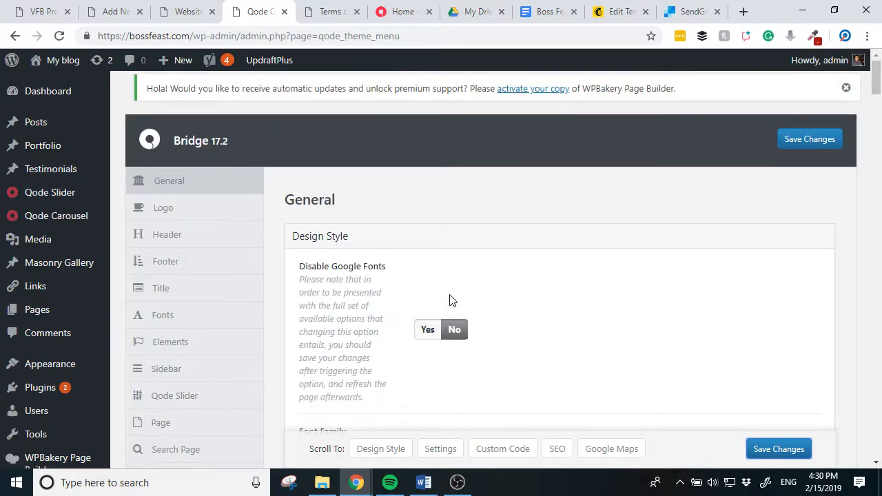
{"action": "scroll", "coordinate": [458, 291], "scroll_direction": "down", "scroll_amount": 4}
{"action": "scroll", "coordinate": [460, 296], "scroll_direction": "up", "scroll_amount": 3}
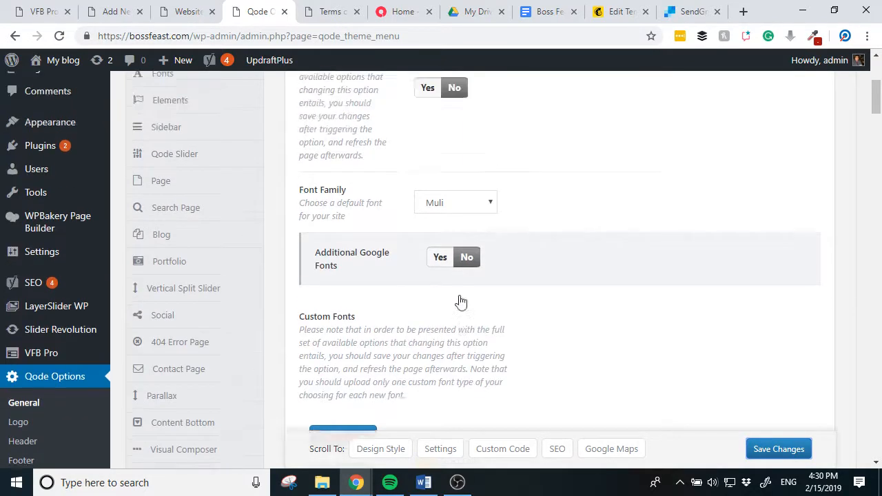
{"action": "scroll", "coordinate": [461, 302], "scroll_direction": "down", "scroll_amount": 2}
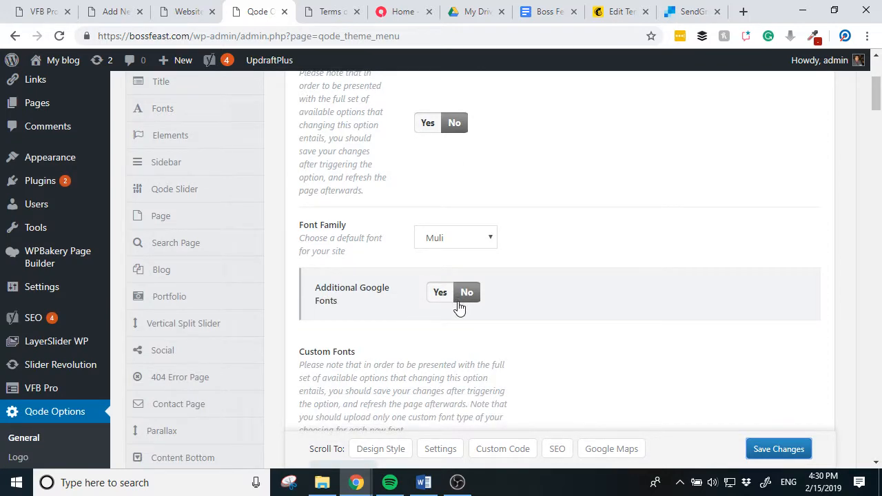
{"action": "scroll", "coordinate": [459, 307], "scroll_direction": "up", "scroll_amount": 3}
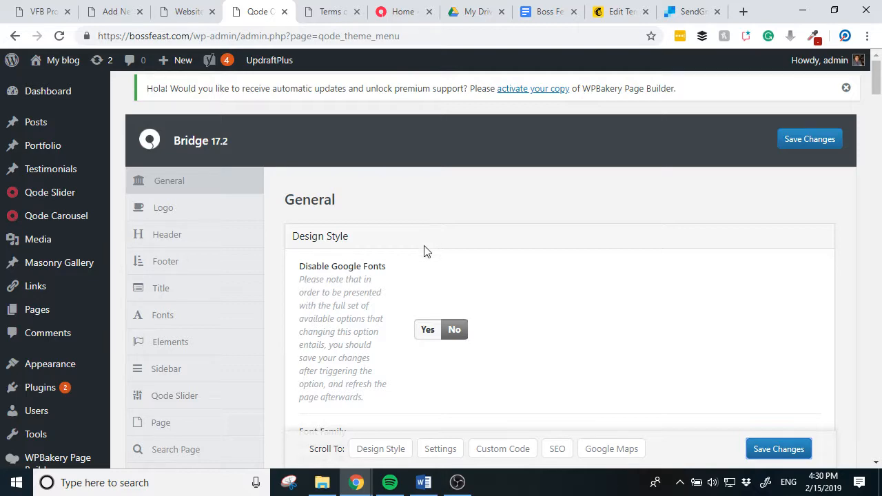
{"action": "scroll", "coordinate": [424, 251], "scroll_direction": "down", "scroll_amount": 3}
{"action": "scroll", "coordinate": [426, 250], "scroll_direction": "down", "scroll_amount": 5}
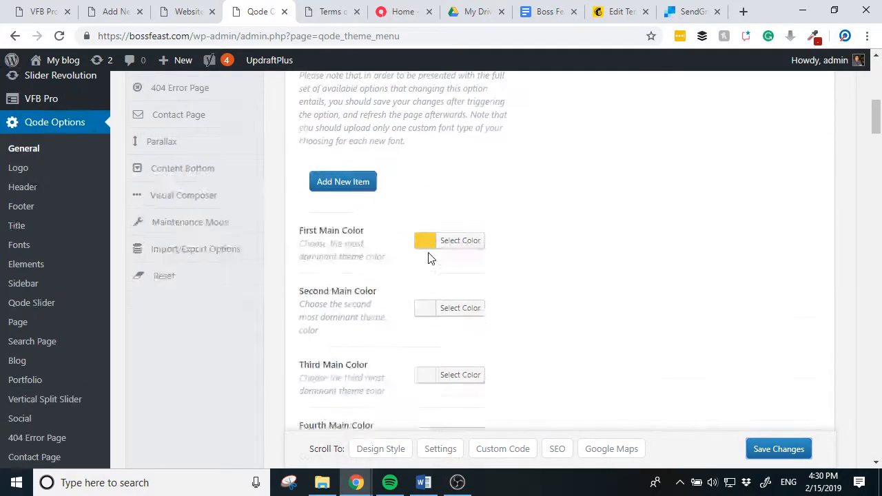
{"action": "scroll", "coordinate": [430, 256], "scroll_direction": "down", "scroll_amount": 10}
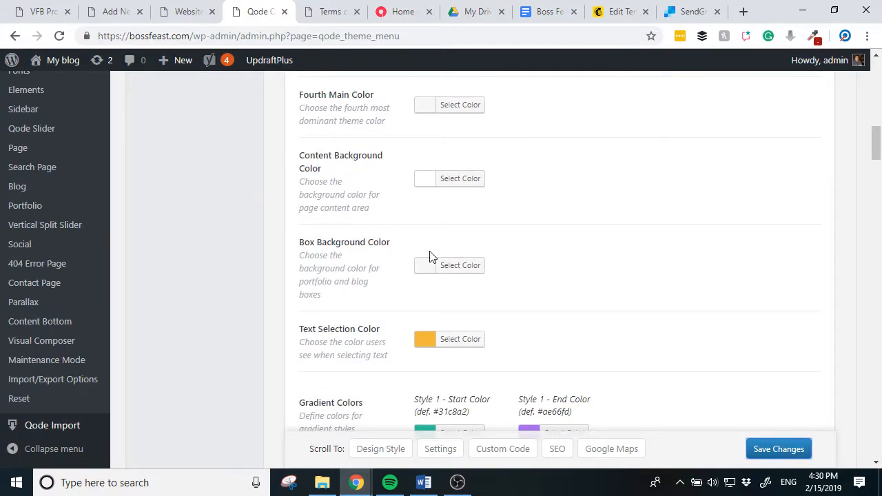
{"action": "scroll", "coordinate": [430, 256], "scroll_direction": "up", "scroll_amount": 5}
{"action": "scroll", "coordinate": [430, 256], "scroll_direction": "down", "scroll_amount": 15}
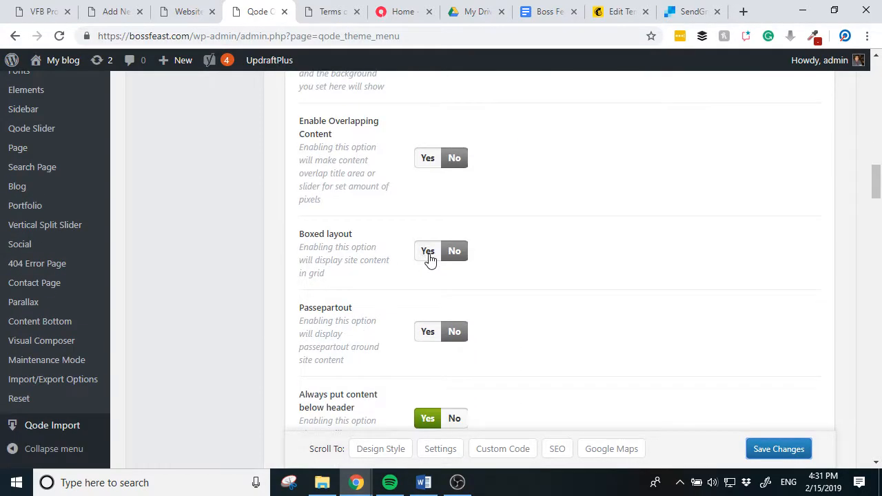
{"action": "scroll", "coordinate": [451, 285], "scroll_direction": "down", "scroll_amount": 12}
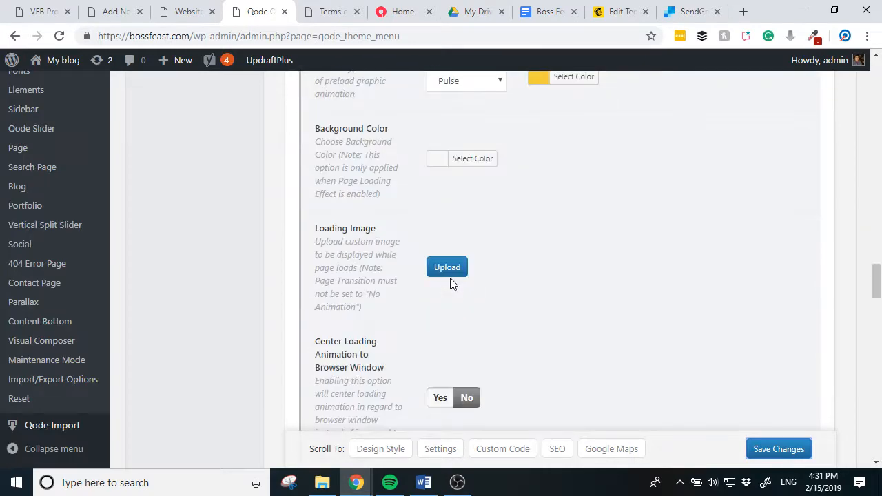
Set the theme's Page Transition option to No animation in the general settings
{"action": "scroll", "coordinate": [451, 284], "scroll_direction": "up", "scroll_amount": 6}
{"action": "scroll", "coordinate": [596, 315], "scroll_direction": "up", "scroll_amount": 4}
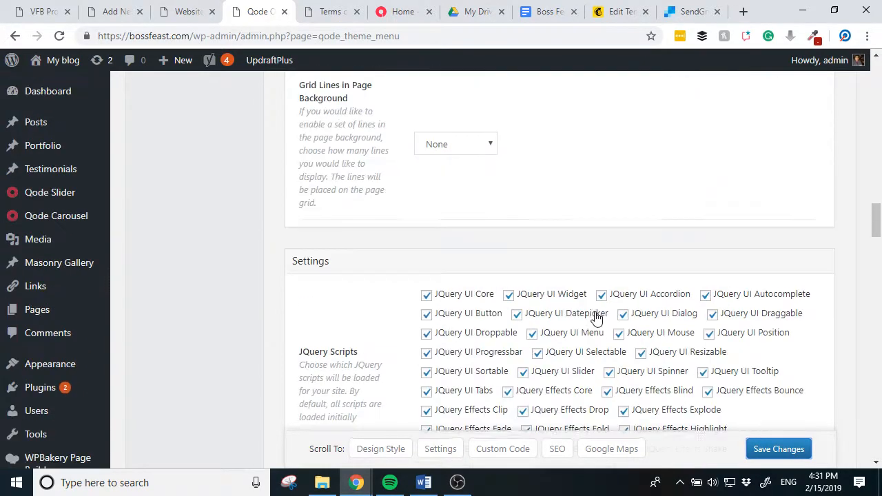
{"action": "scroll", "coordinate": [593, 319], "scroll_direction": "down", "scroll_amount": 3}
{"action": "scroll", "coordinate": [594, 318], "scroll_direction": "down", "scroll_amount": 3}
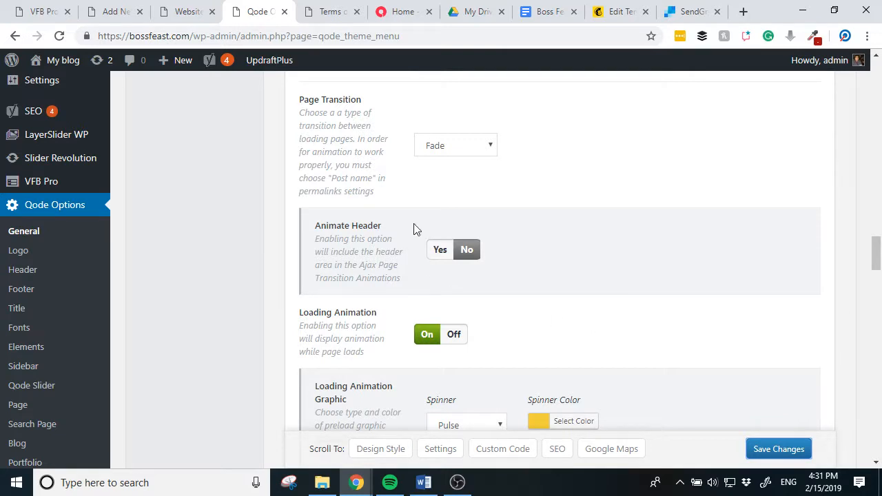
{"action": "left_click", "coordinate": [464, 153]}
{"action": "left_click", "coordinate": [465, 164]}
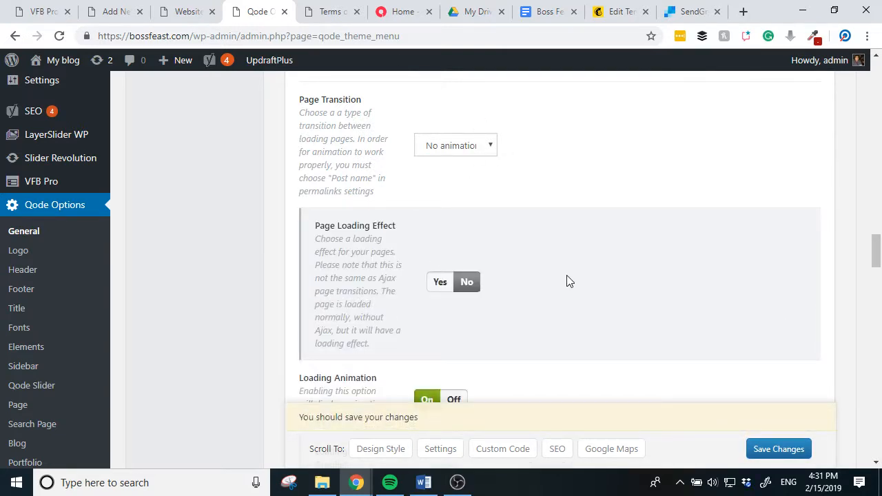
Return the Terms of Use page to desktop view and open the site's About page to watch how it loads
{"action": "left_click", "coordinate": [324, 12]}
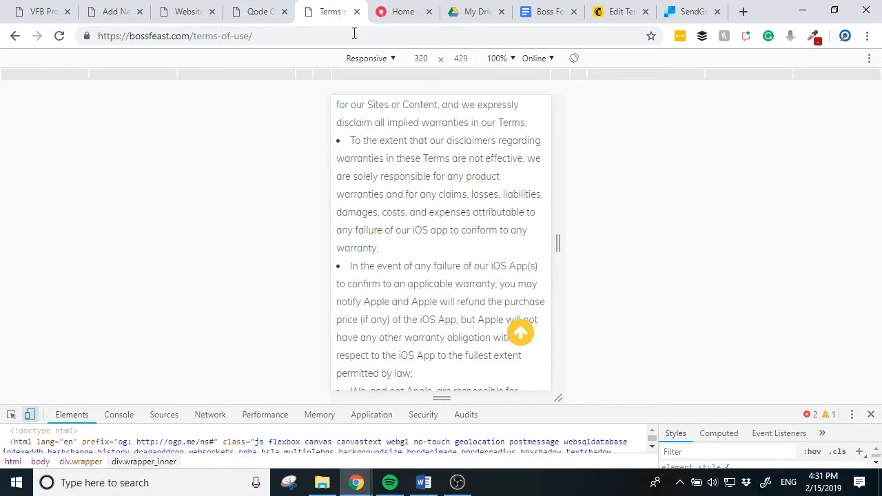
{"action": "left_click", "coordinate": [31, 415]}
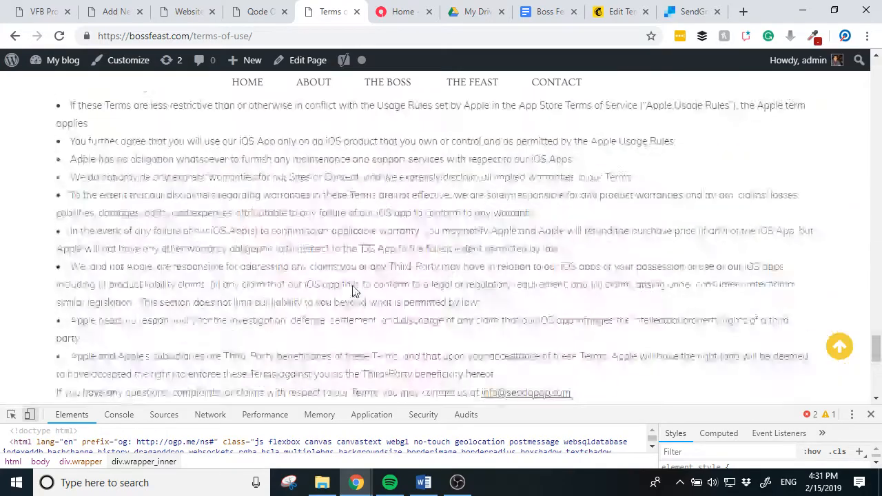
{"action": "scroll", "coordinate": [312, 119], "scroll_direction": "up", "scroll_amount": 15}
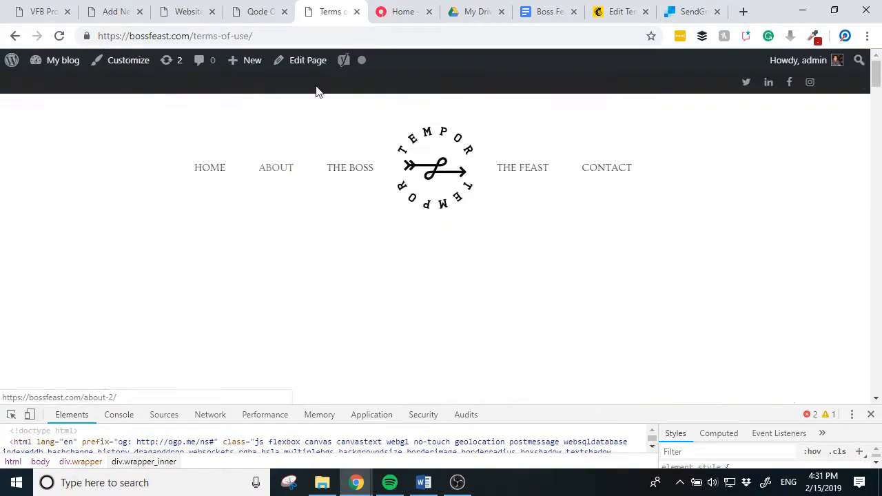
{"action": "left_click", "coordinate": [275, 167]}
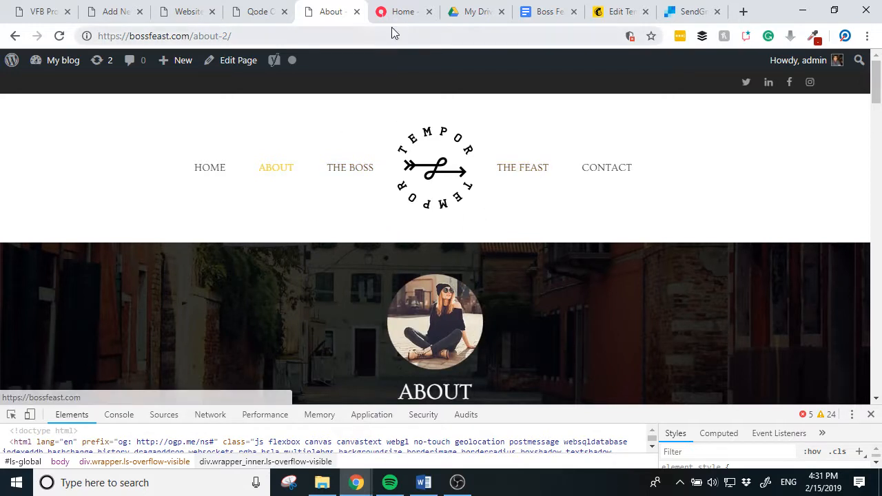
Glance at the site's home page, return to the Qode Options page and save the page transition change
{"action": "left_click", "coordinate": [413, 19]}
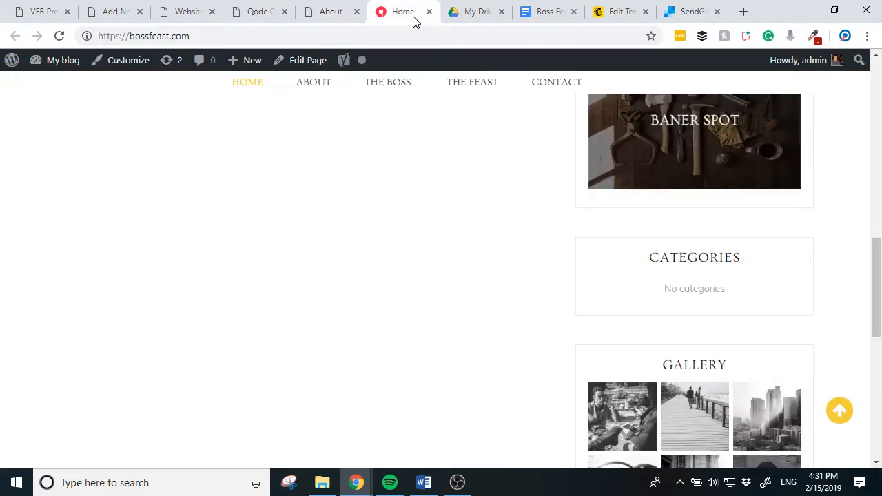
{"action": "left_click", "coordinate": [244, 14]}
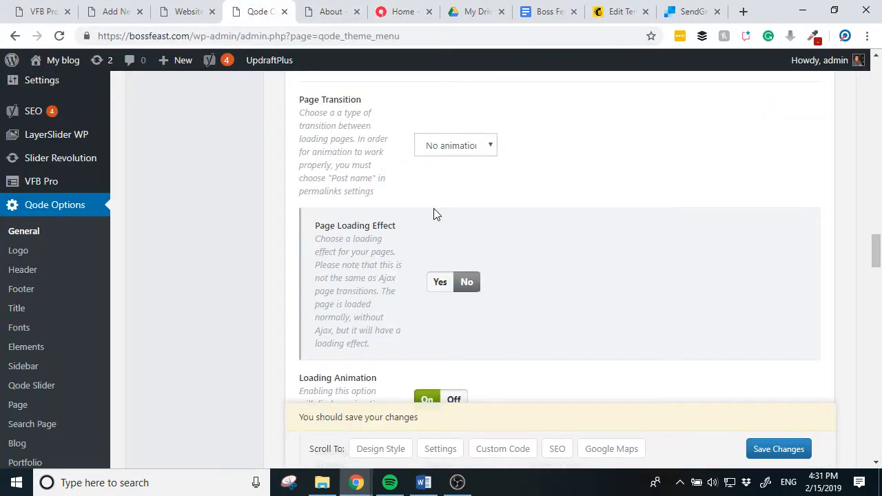
{"action": "left_click", "coordinate": [779, 451]}
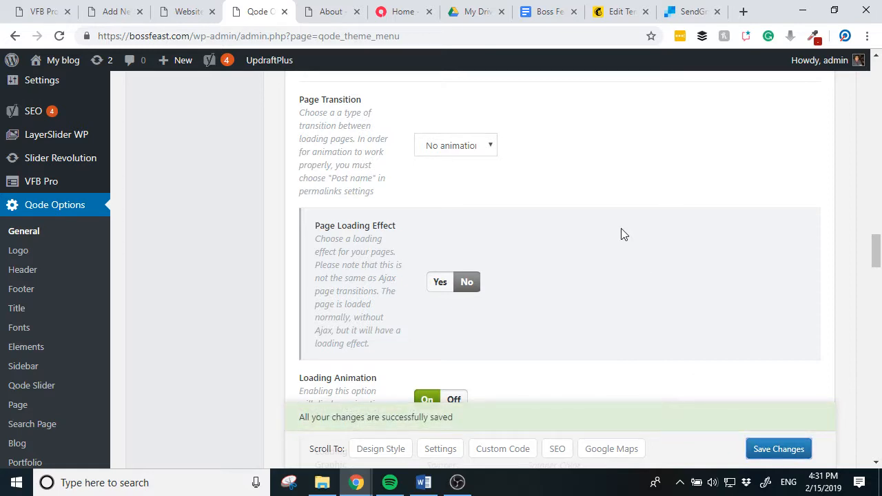
Examine the loading animation, loading image, smooth scroll and mobile element animation settings in the general options
{"action": "scroll", "coordinate": [623, 237], "scroll_direction": "down", "scroll_amount": 4}
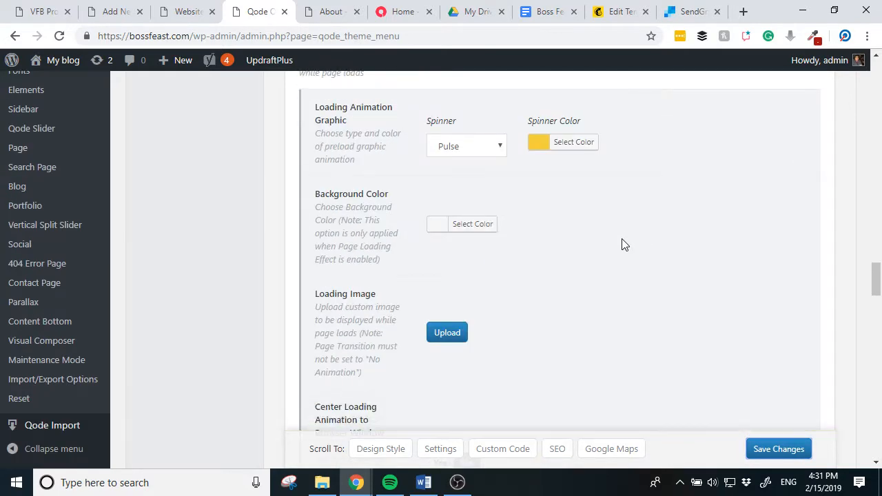
{"action": "scroll", "coordinate": [616, 249], "scroll_direction": "down", "scroll_amount": 5}
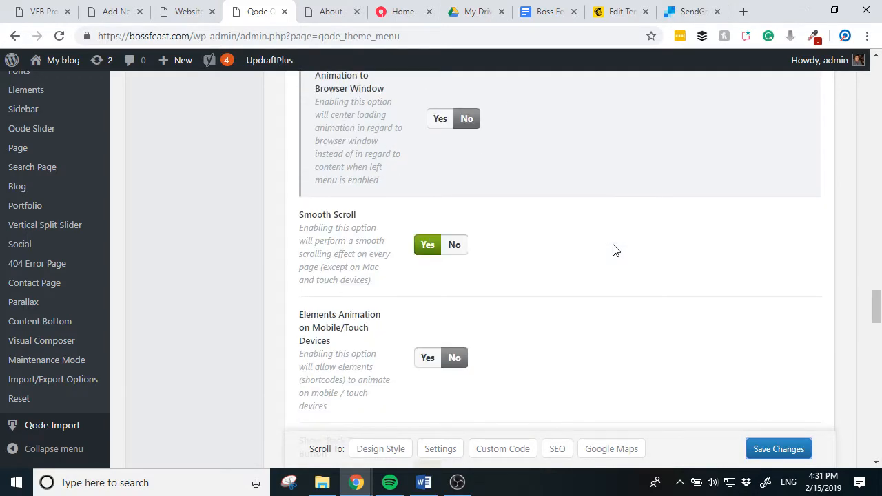
{"action": "scroll", "coordinate": [617, 250], "scroll_direction": "up", "scroll_amount": 3}
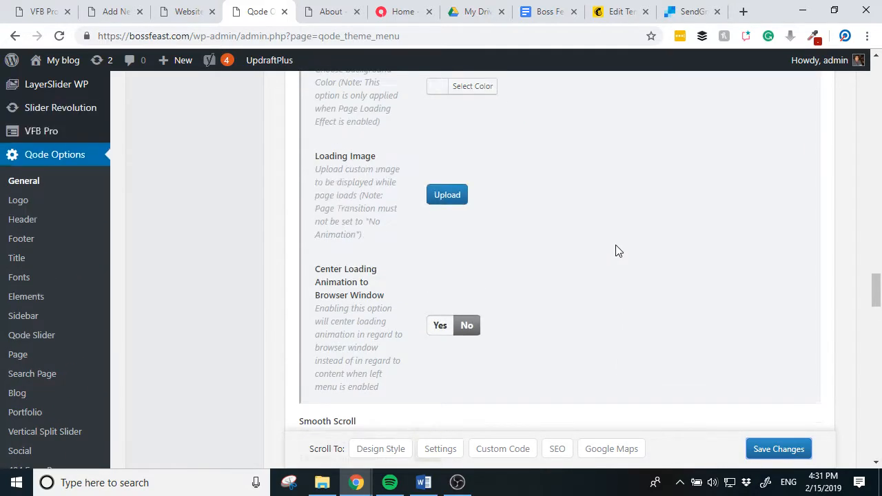
{"action": "scroll", "coordinate": [619, 251], "scroll_direction": "up", "scroll_amount": 2}
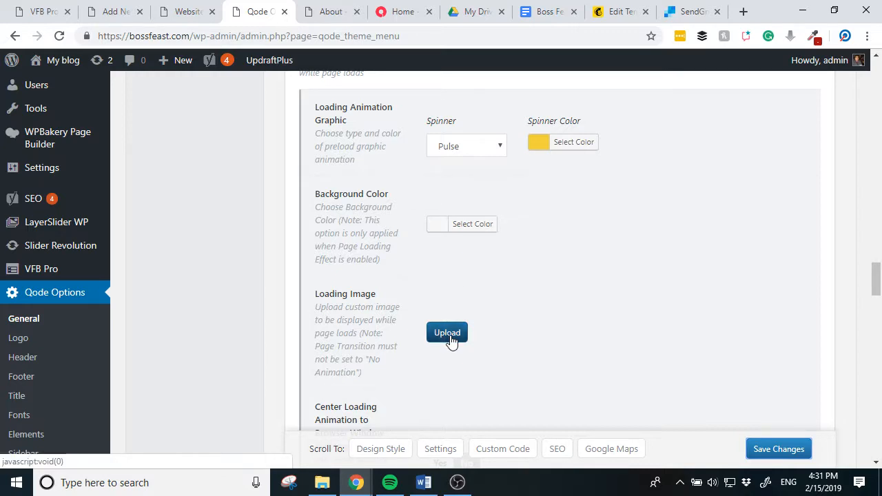
{"action": "scroll", "coordinate": [534, 334], "scroll_direction": "down", "scroll_amount": 8}
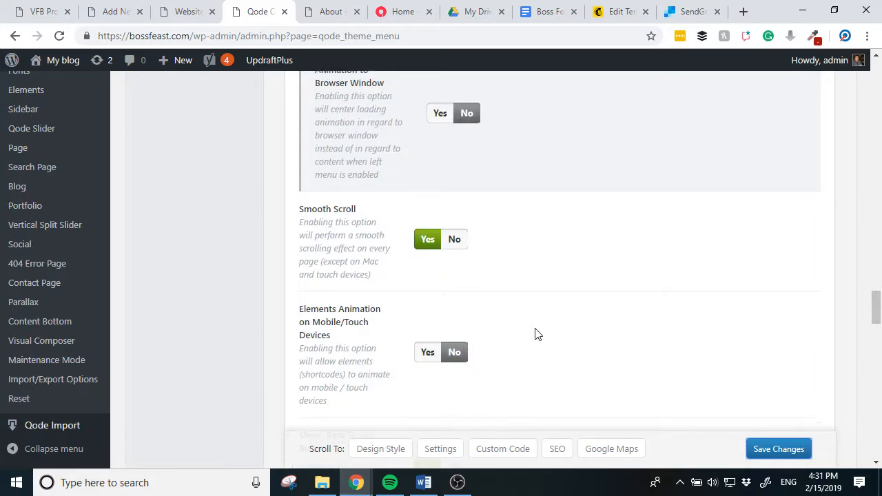
{"action": "scroll", "coordinate": [536, 333], "scroll_direction": "up", "scroll_amount": 2}
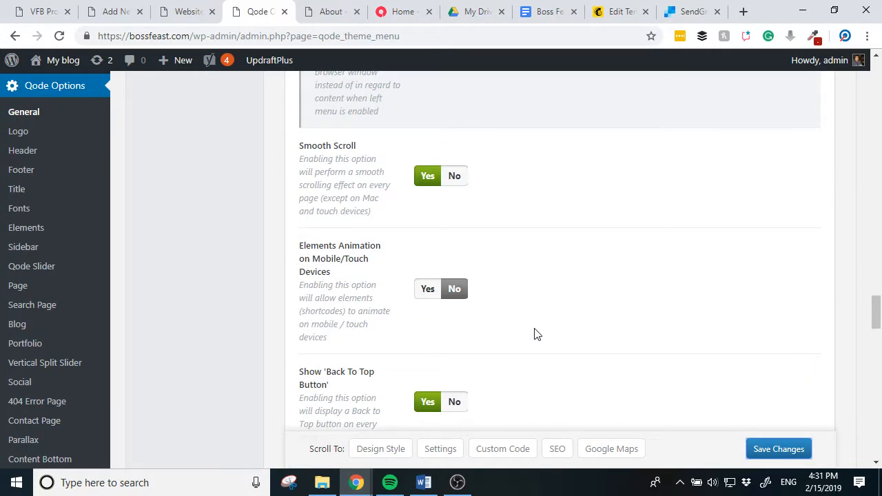
Open the image chooser for the Favicon Image option, glance through the media library and return to the file upload view
{"action": "scroll", "coordinate": [536, 336], "scroll_direction": "down", "scroll_amount": 2}
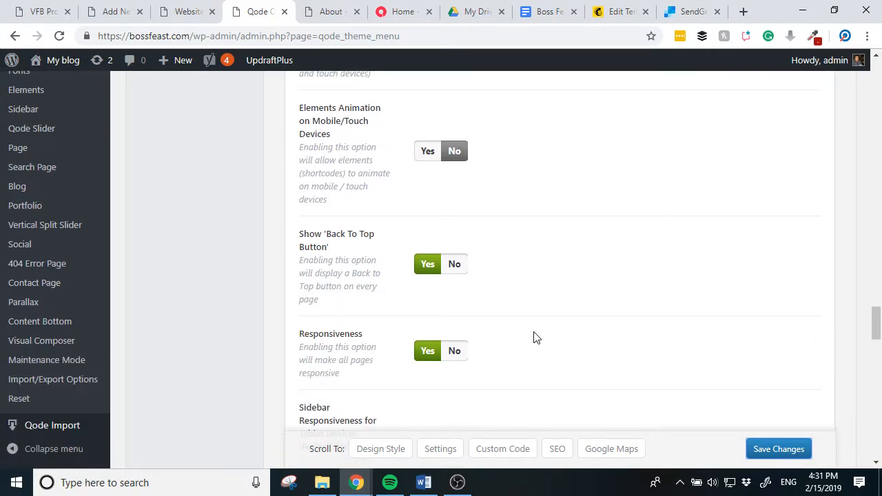
{"action": "scroll", "coordinate": [536, 338], "scroll_direction": "down", "scroll_amount": 3}
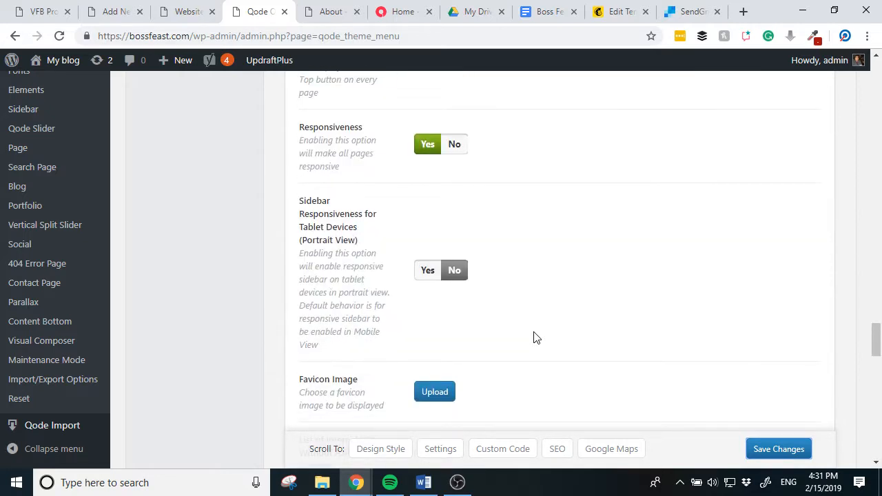
{"action": "scroll", "coordinate": [536, 338], "scroll_direction": "down", "scroll_amount": 4}
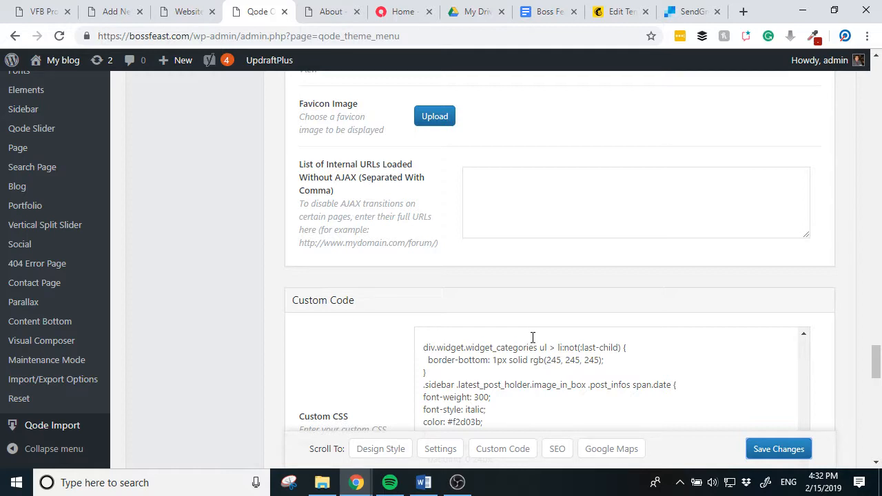
{"action": "left_click", "coordinate": [433, 119]}
{"action": "left_click", "coordinate": [73, 121]}
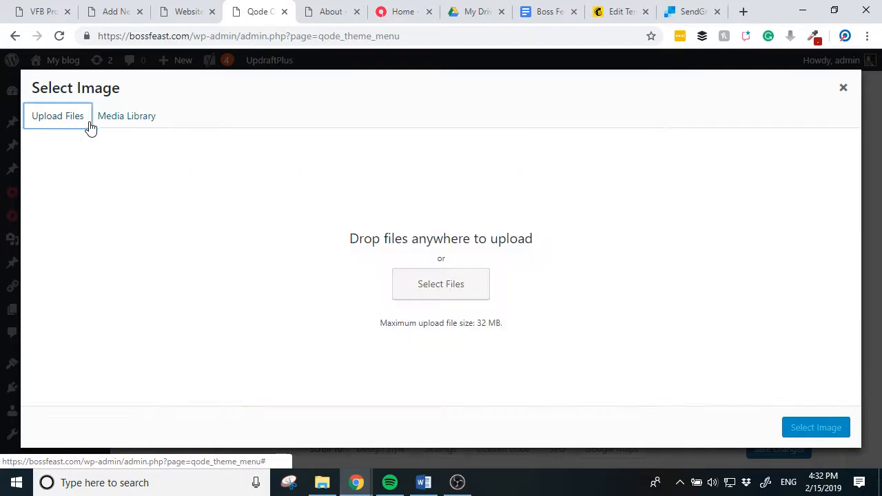
{"action": "left_click", "coordinate": [118, 127]}
{"action": "scroll", "coordinate": [206, 262], "scroll_direction": "down", "scroll_amount": 5}
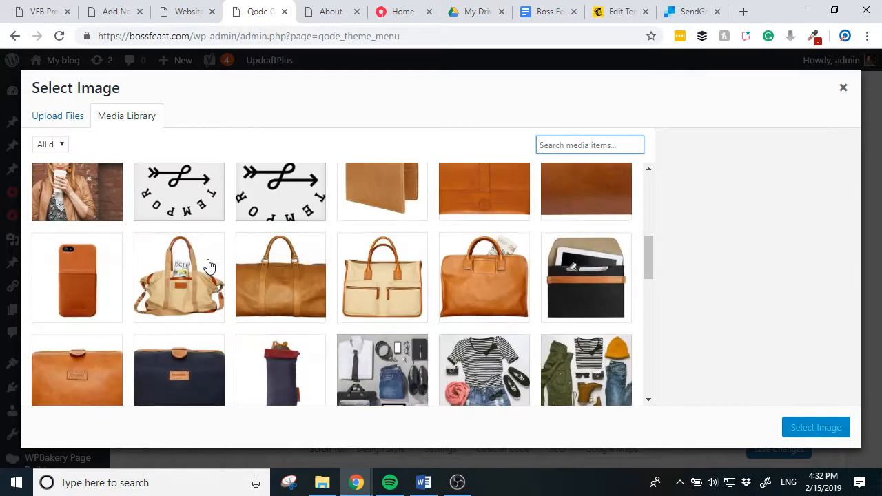
{"action": "scroll", "coordinate": [207, 276], "scroll_direction": "up", "scroll_amount": 5}
{"action": "left_click", "coordinate": [63, 123]}
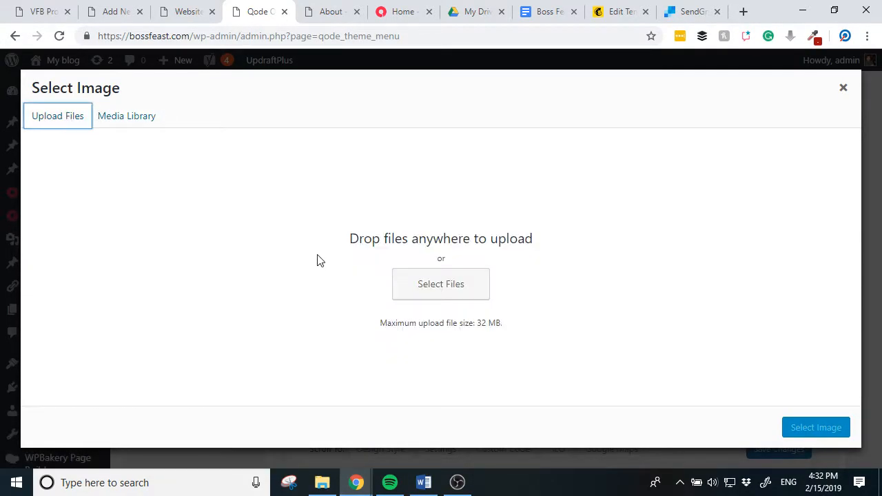
Upload BF logo t1 small from the Logos and demos folder, select it as the favicon image and save the changes
{"action": "left_click", "coordinate": [322, 485]}
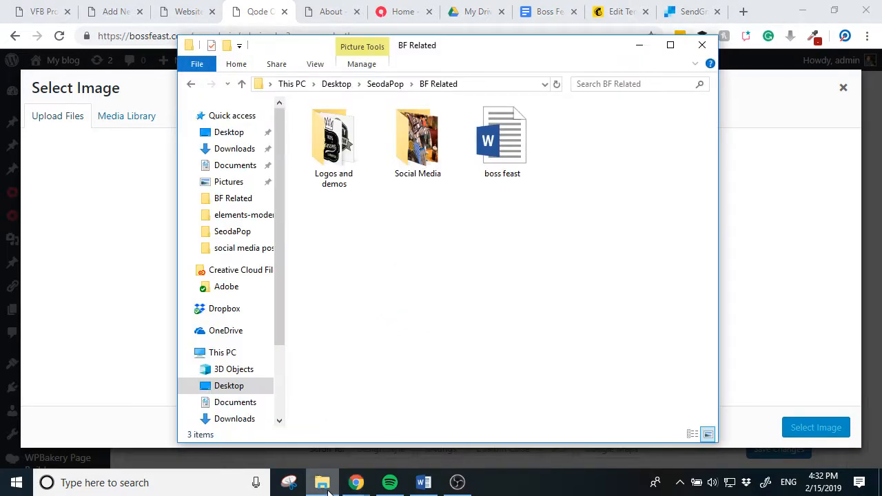
{"action": "double_click", "coordinate": [352, 149]}
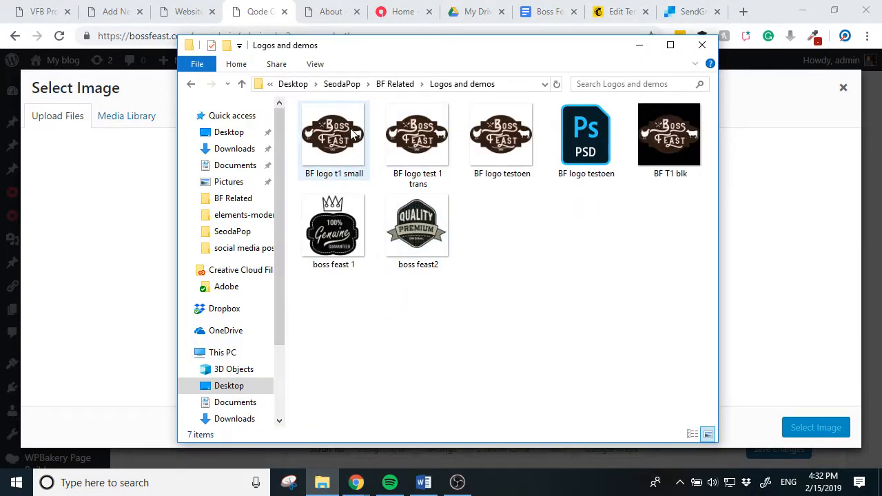
{"action": "left_click", "coordinate": [352, 134]}
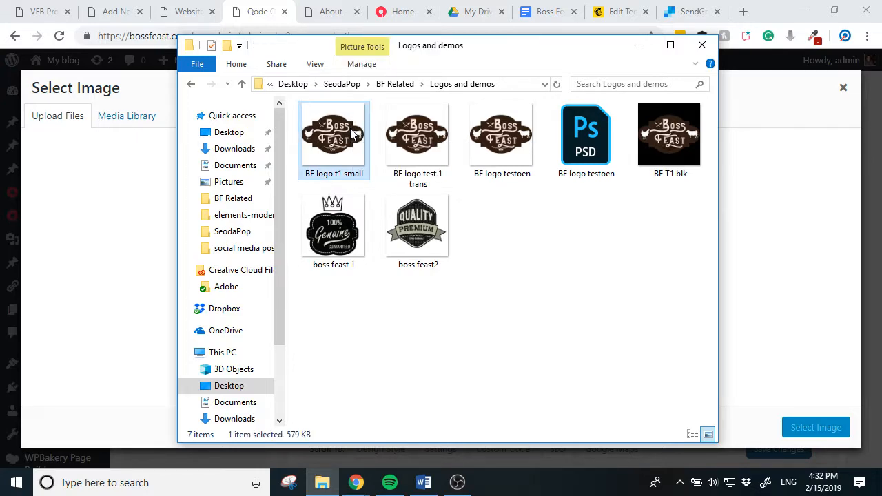
{"action": "left_click_drag", "start_coordinate": [351, 135], "coordinate": [313, 211]}
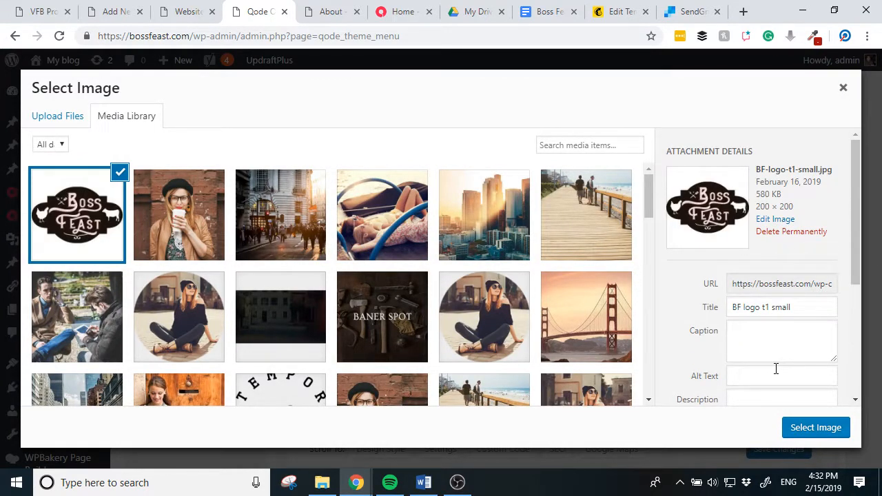
{"action": "left_click", "coordinate": [839, 434]}
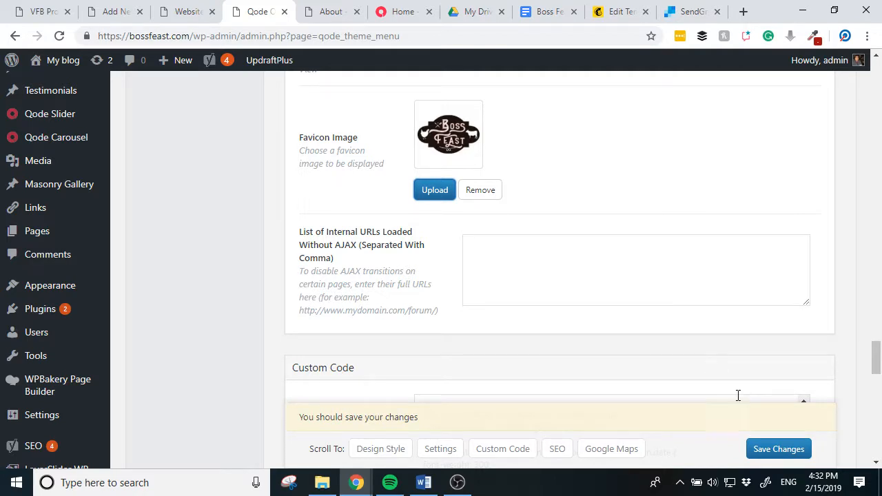
{"action": "left_click", "coordinate": [763, 449]}
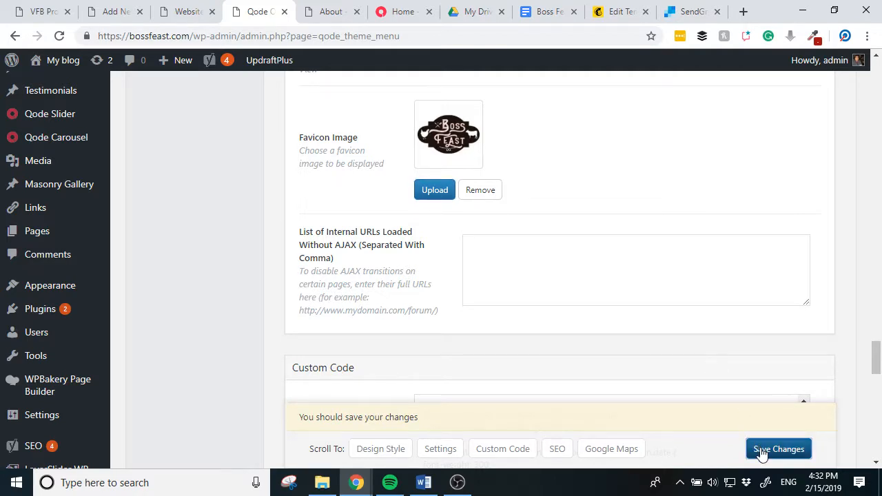
Reload the site's home page to check the new favicon and glance at the About page's header logo
{"action": "left_click", "coordinate": [398, 15]}
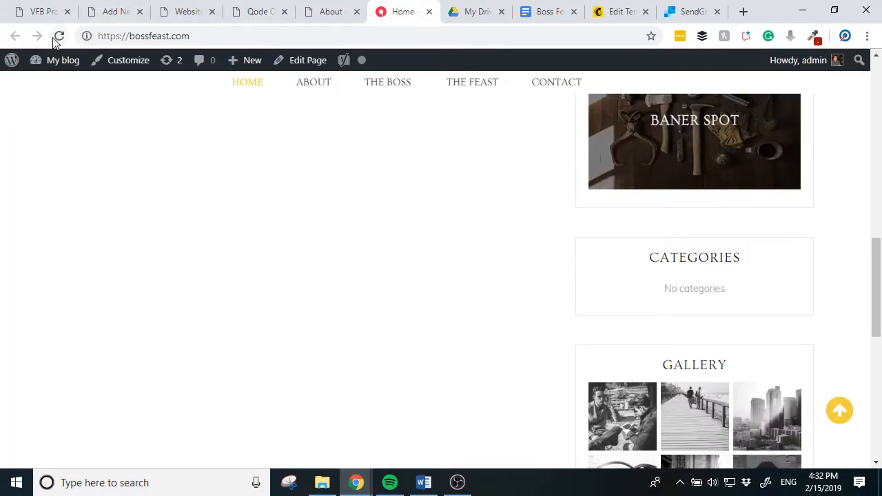
{"action": "left_click", "coordinate": [58, 36]}
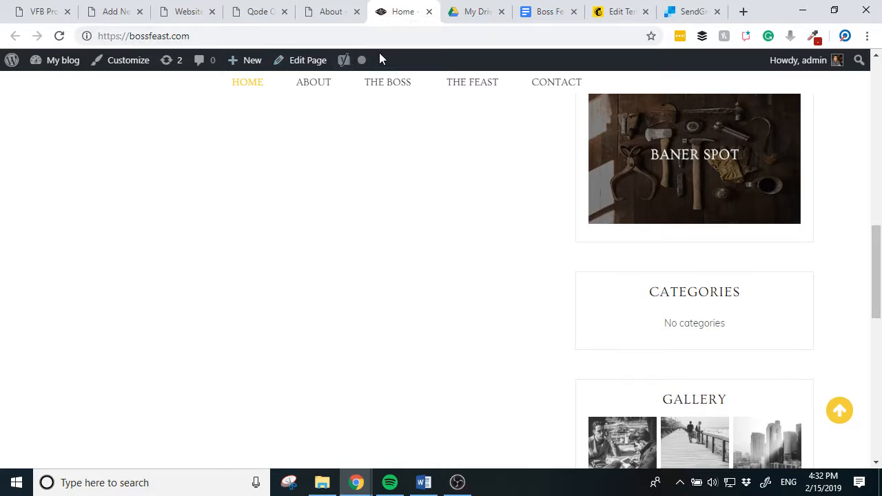
{"action": "left_click", "coordinate": [327, 12]}
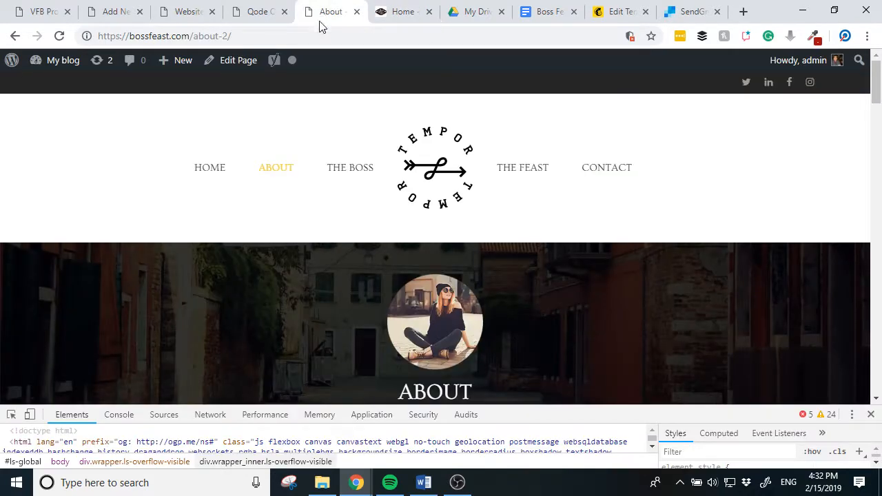
Return to the Qode Options page and open the theme's Logo settings
{"action": "left_click", "coordinate": [274, 12]}
{"action": "scroll", "coordinate": [420, 355], "scroll_direction": "up", "scroll_amount": 10}
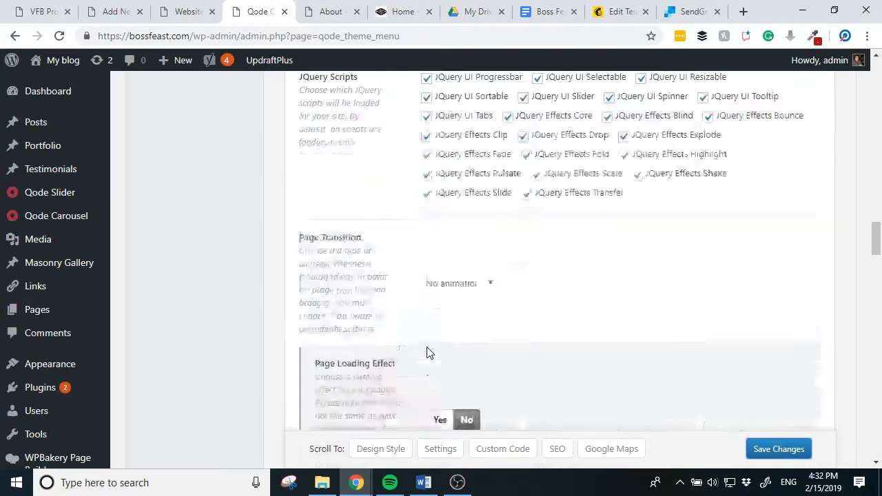
{"action": "scroll", "coordinate": [427, 347], "scroll_direction": "up", "scroll_amount": 10}
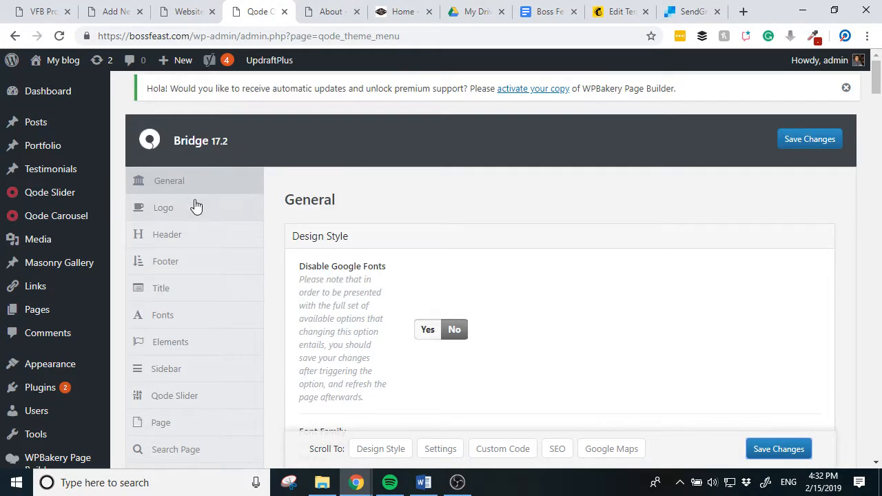
{"action": "left_click", "coordinate": [196, 206]}
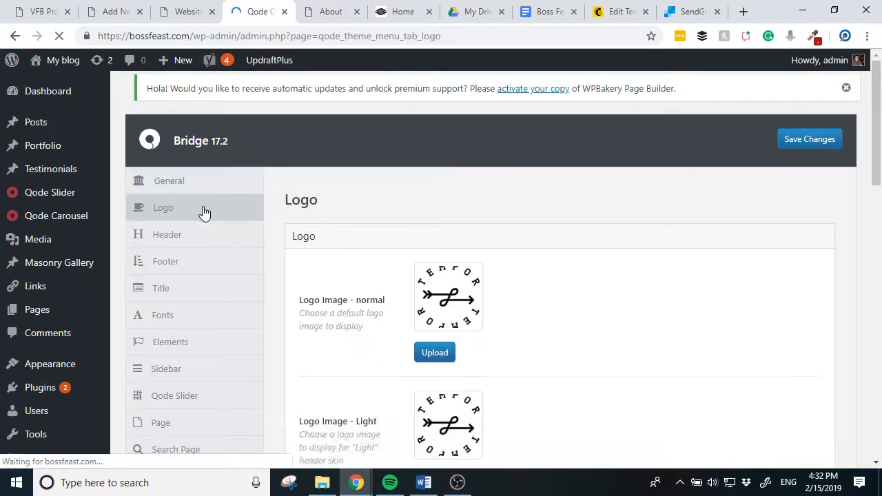
Remove the demo logo images from the normal, light, dark, sticky header, fixed advanced header and mobile header options
{"action": "left_click", "coordinate": [469, 353]}
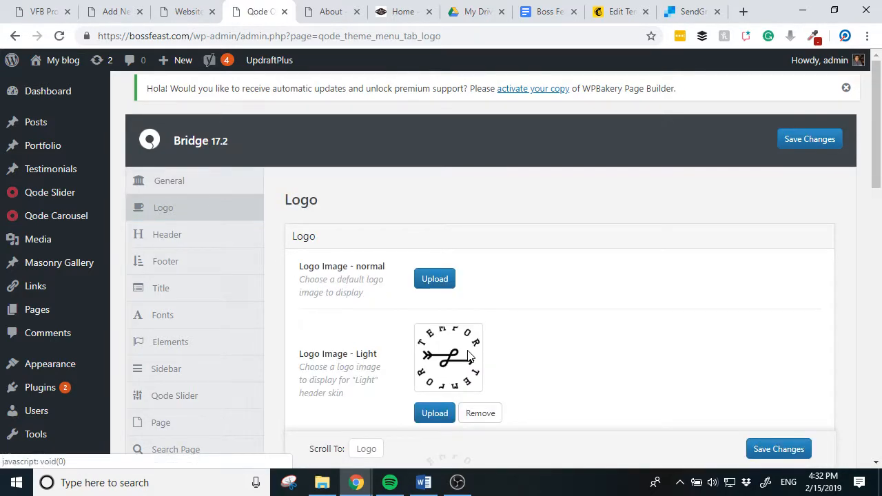
{"action": "scroll", "coordinate": [468, 354], "scroll_direction": "down", "scroll_amount": 3}
{"action": "left_click", "coordinate": [478, 208]}
{"action": "left_click", "coordinate": [487, 282]}
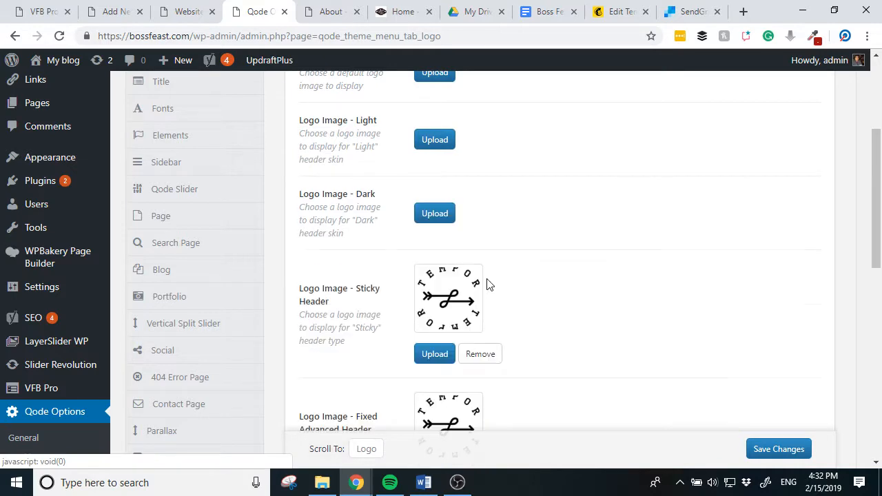
{"action": "left_click", "coordinate": [475, 352]}
{"action": "scroll", "coordinate": [482, 330], "scroll_direction": "down", "scroll_amount": 4}
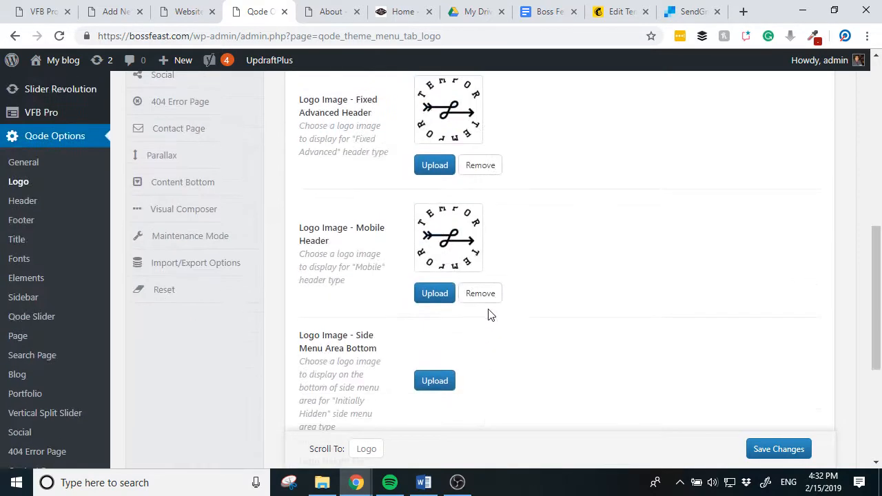
{"action": "left_click", "coordinate": [478, 293]}
{"action": "left_click", "coordinate": [485, 167]}
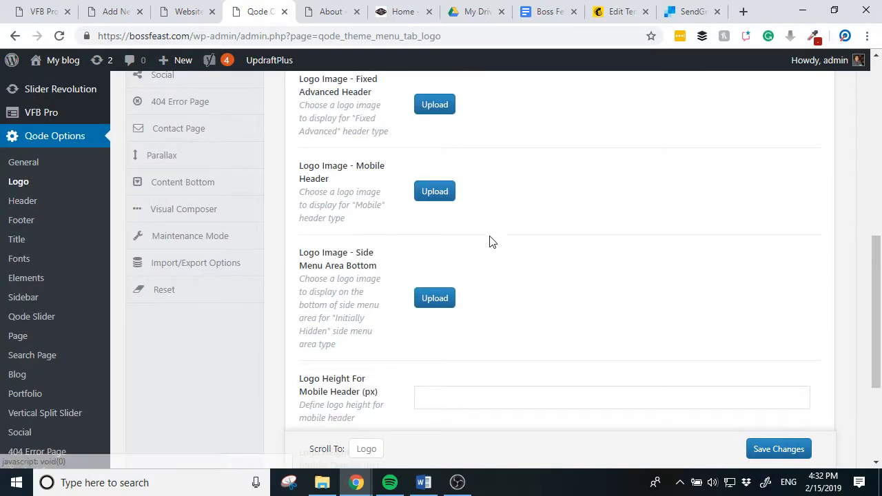
Upload BF logo test 1 trans from the Logos and demos folder through the normal logo's image chooser
{"action": "scroll", "coordinate": [488, 248], "scroll_direction": "up", "scroll_amount": 8}
{"action": "scroll", "coordinate": [488, 264], "scroll_direction": "down", "scroll_amount": 5}
{"action": "scroll", "coordinate": [483, 254], "scroll_direction": "up", "scroll_amount": 7}
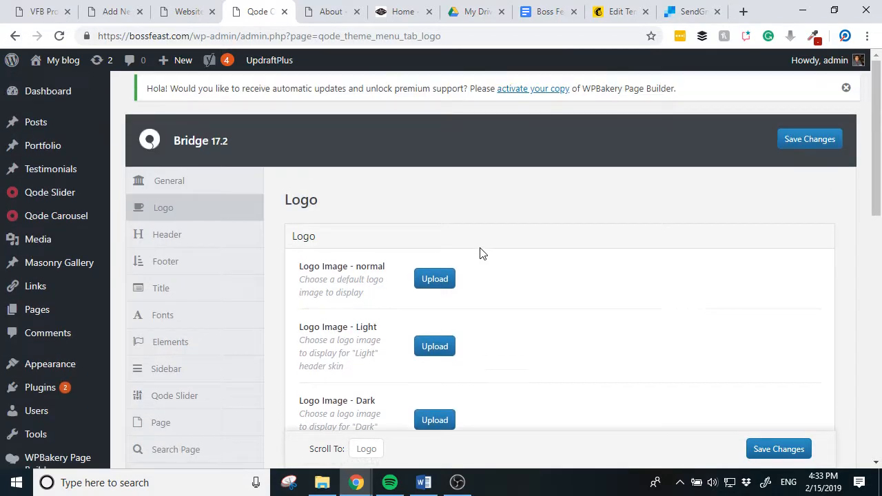
{"action": "left_click", "coordinate": [445, 278]}
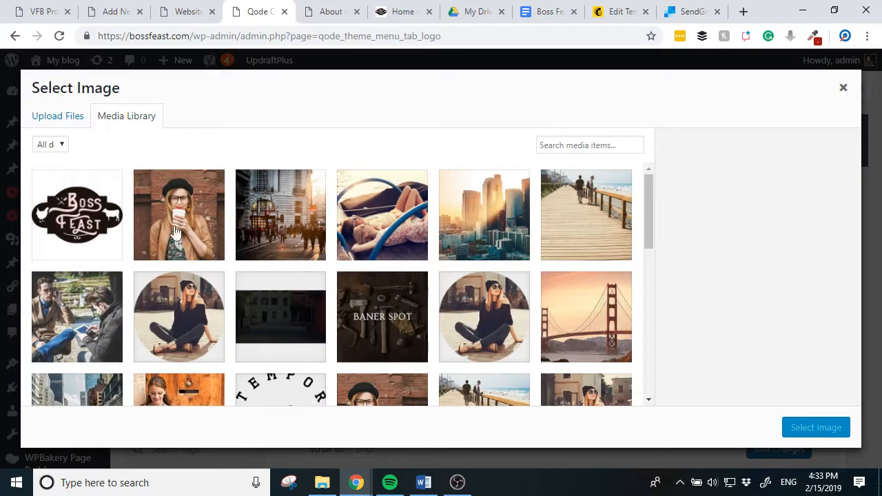
{"action": "left_click", "coordinate": [60, 116]}
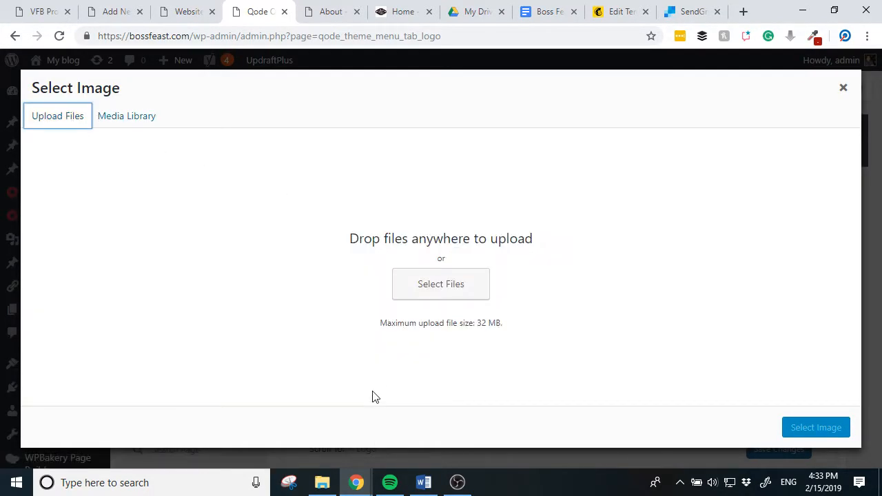
{"action": "left_click", "coordinate": [456, 491]}
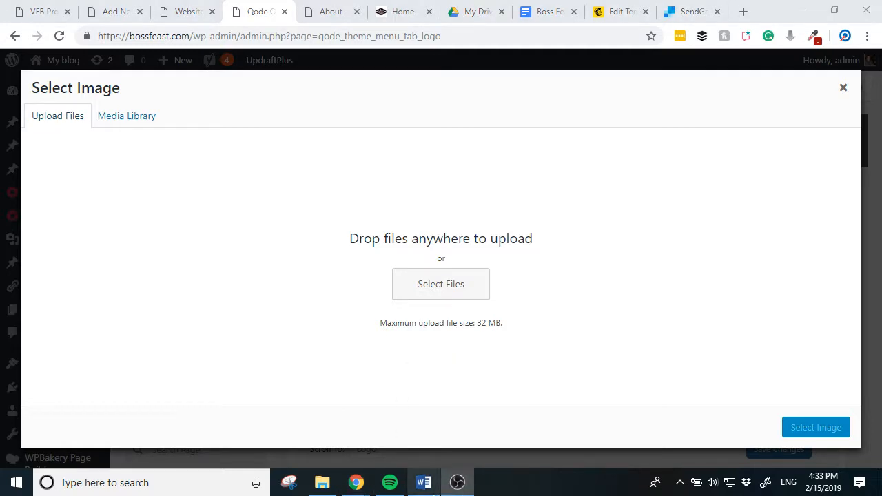
{"action": "left_click", "coordinate": [321, 482]}
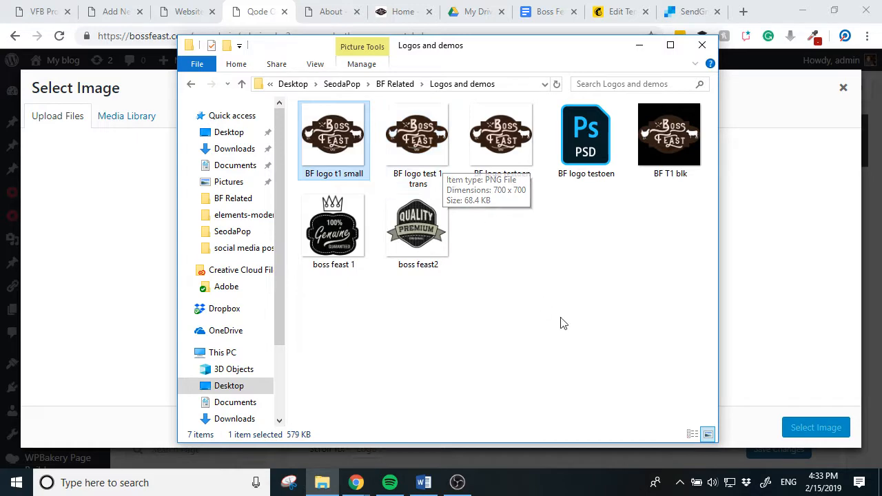
{"action": "left_click", "coordinate": [399, 135]}
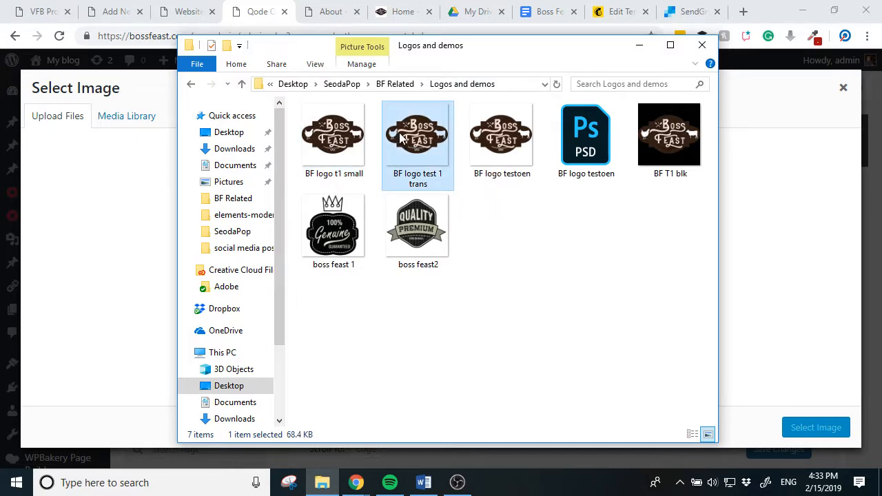
{"action": "left_click_drag", "start_coordinate": [403, 140], "coordinate": [111, 216]}
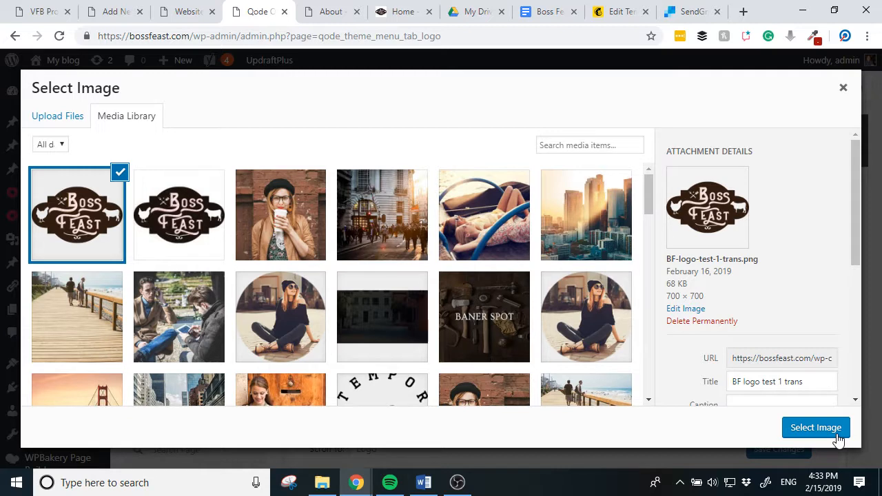
Delete "test 1" from the uploaded logo's title and set the image as the normal logo
{"action": "left_click", "coordinate": [764, 382]}
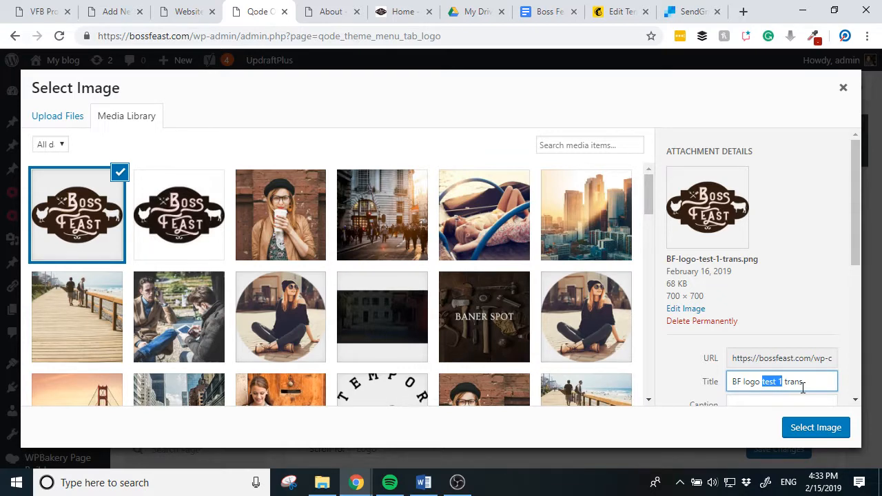
{"action": "key", "text": "BackSpace"}
{"action": "left_click", "coordinate": [811, 430]}
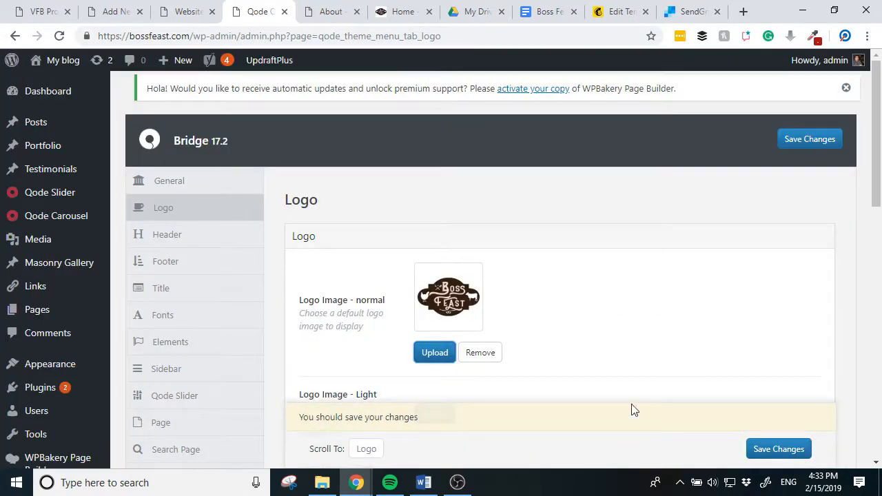
Set the light header logo to the transparent Boss Feast logo from the media library
{"action": "scroll", "coordinate": [620, 327], "scroll_direction": "down", "scroll_amount": 1}
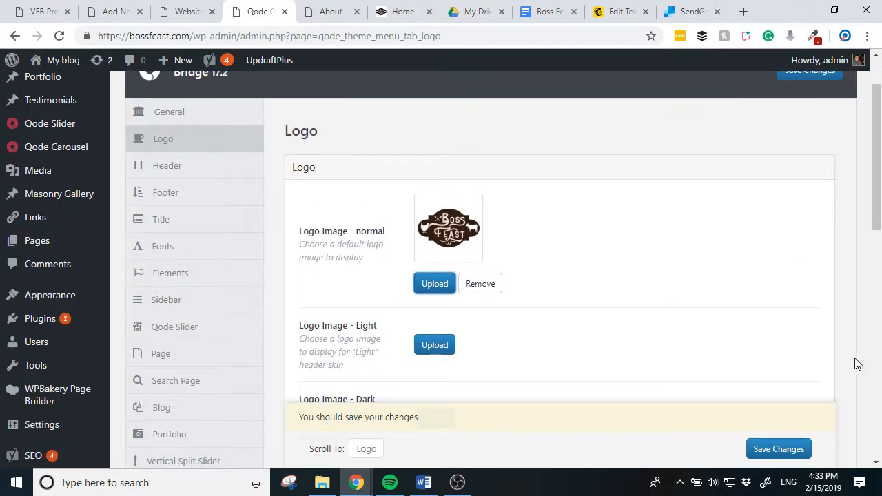
{"action": "scroll", "coordinate": [472, 344], "scroll_direction": "down", "scroll_amount": 2}
{"action": "left_click", "coordinate": [433, 207]}
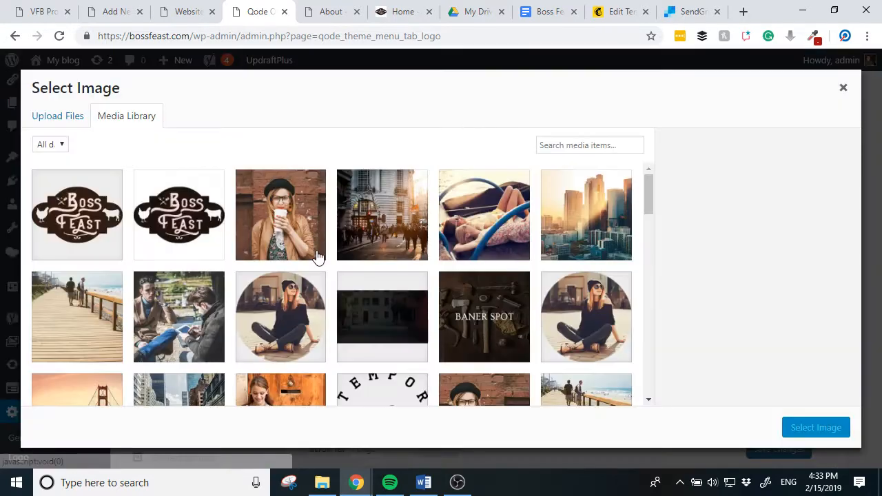
{"action": "left_click", "coordinate": [107, 199]}
{"action": "left_click", "coordinate": [107, 199]}
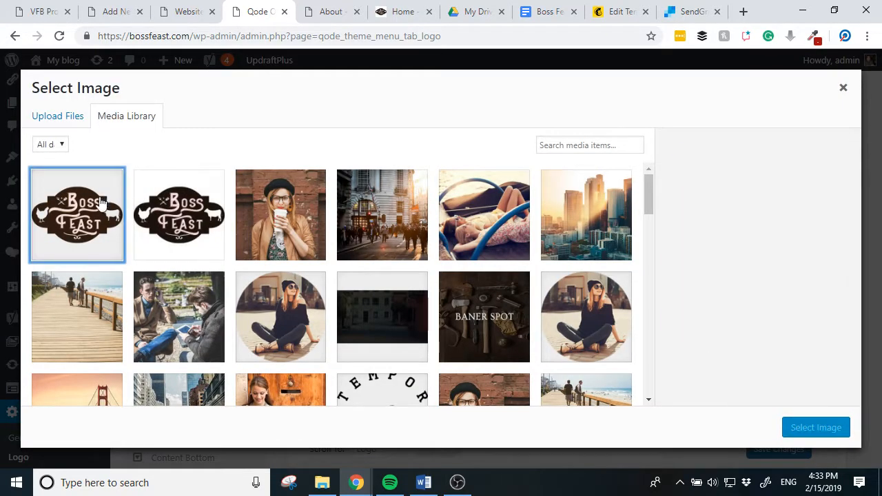
{"action": "left_click", "coordinate": [100, 201]}
{"action": "left_click", "coordinate": [822, 428]}
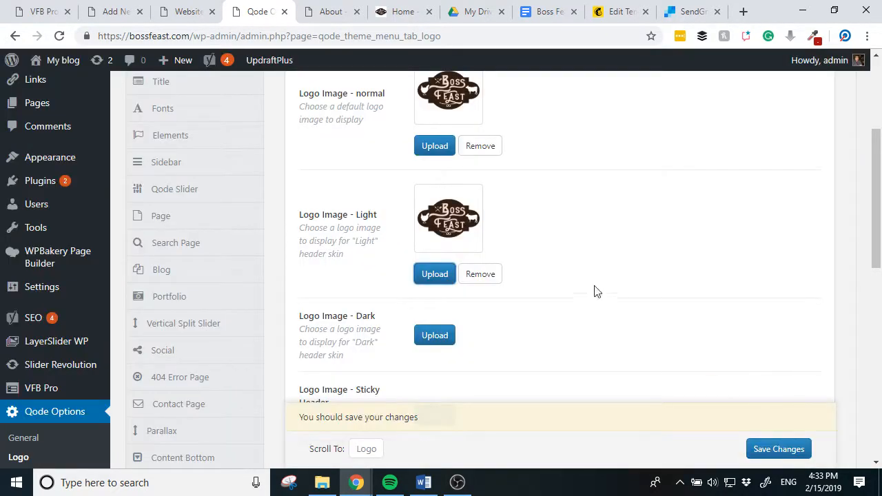
Set the dark header logo to the transparent Boss Feast logo from the media library
{"action": "left_click", "coordinate": [439, 337]}
{"action": "left_click", "coordinate": [76, 210]}
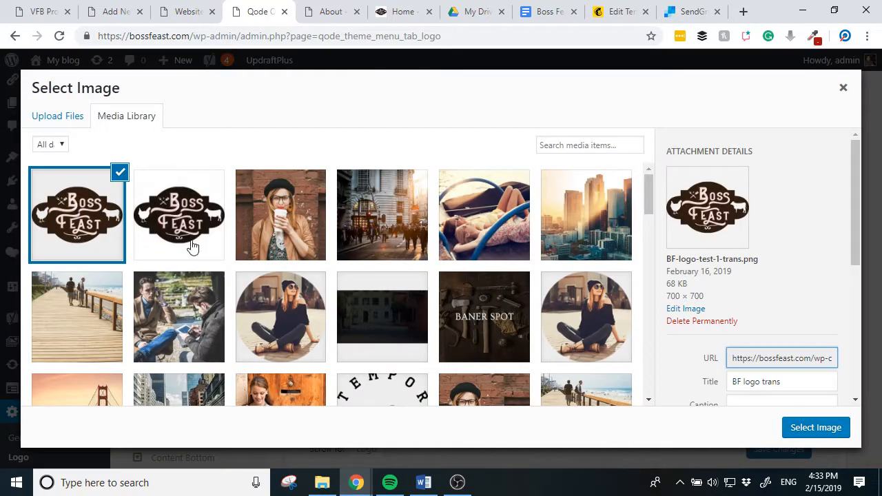
{"action": "left_click", "coordinate": [821, 428]}
Set the fixed advanced header logo to BF-logo-test-1-trans.png from the media library
{"action": "scroll", "coordinate": [750, 329], "scroll_direction": "down", "scroll_amount": 5}
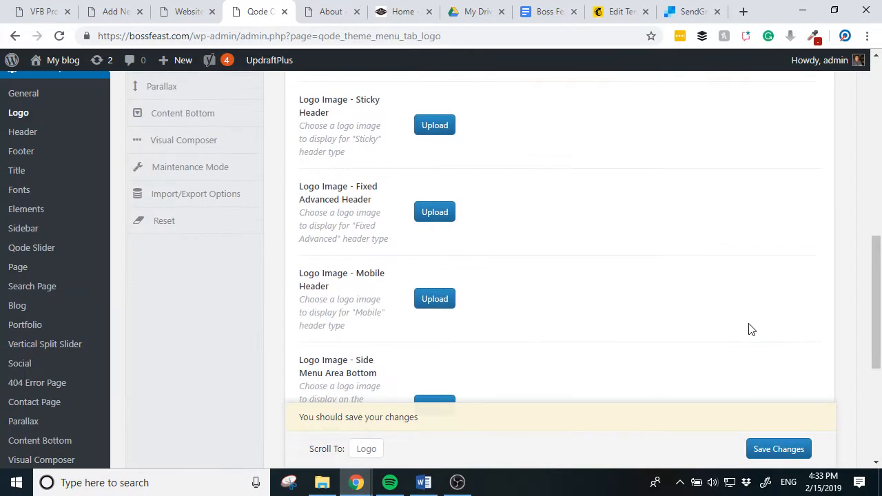
{"action": "left_click", "coordinate": [425, 218]}
{"action": "left_click", "coordinate": [102, 218]}
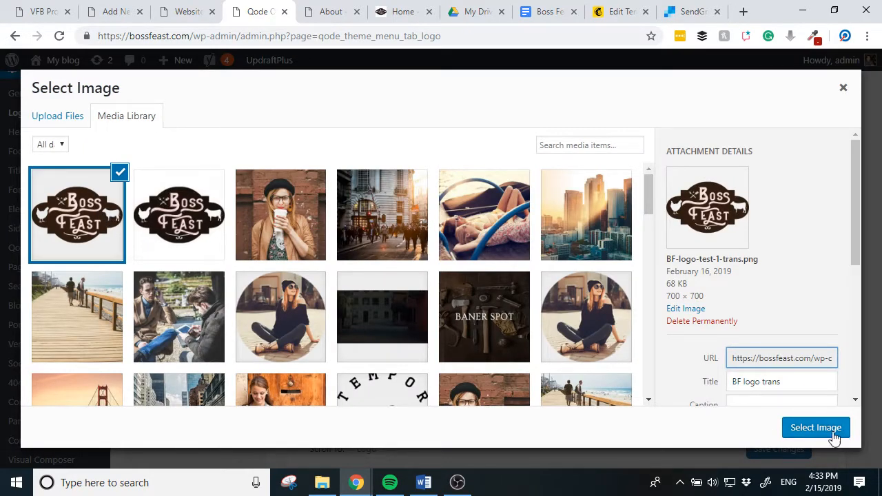
{"action": "left_click", "coordinate": [819, 428]}
Set the mobile header logo to BF-logo-test-1-trans.png from the media library and save the logo options
{"action": "scroll", "coordinate": [579, 332], "scroll_direction": "down", "scroll_amount": 2}
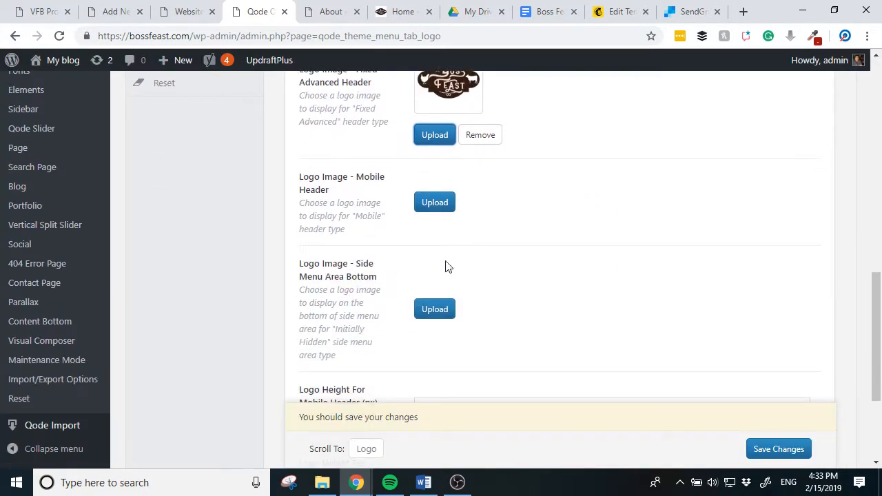
{"action": "left_click", "coordinate": [435, 207]}
{"action": "left_click", "coordinate": [88, 195]}
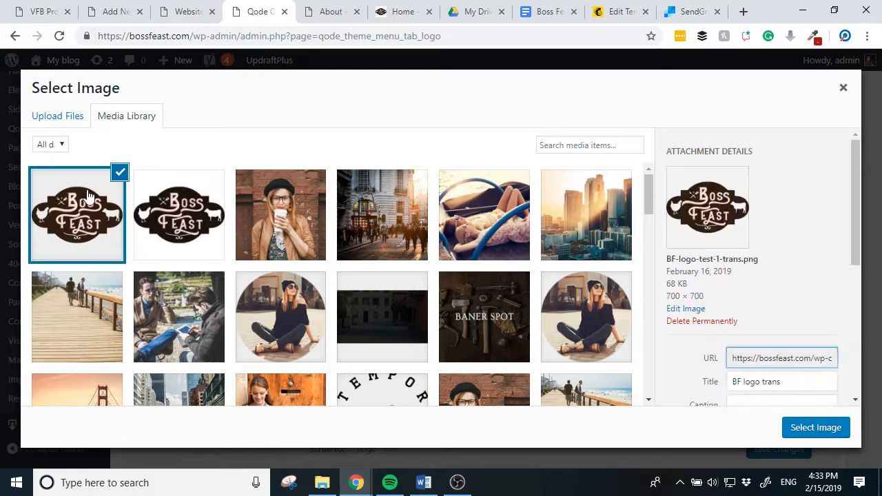
{"action": "left_click", "coordinate": [813, 428]}
{"action": "scroll", "coordinate": [668, 267], "scroll_direction": "down", "scroll_amount": 3}
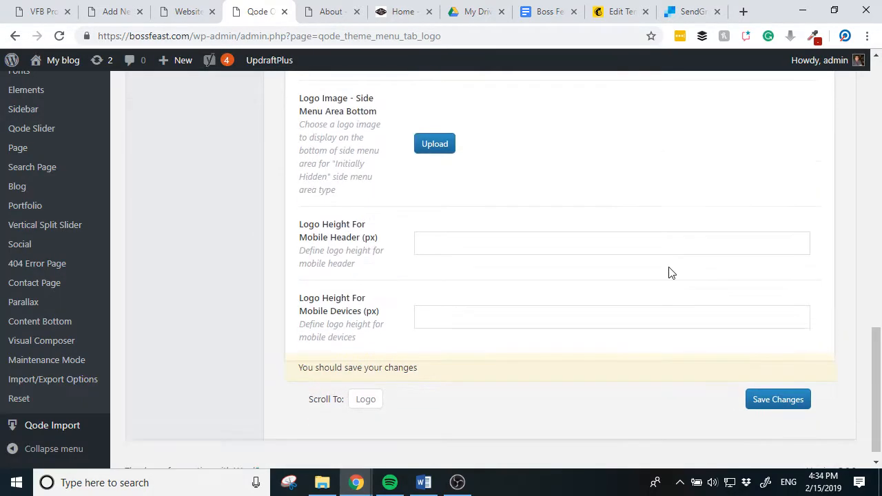
{"action": "left_click", "coordinate": [767, 394]}
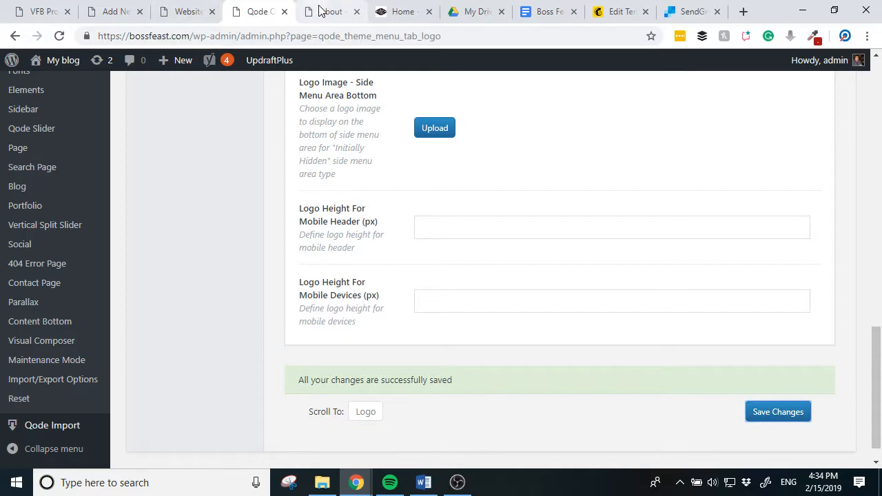
{"action": "scroll", "coordinate": [458, 237], "scroll_direction": "up", "scroll_amount": 5}
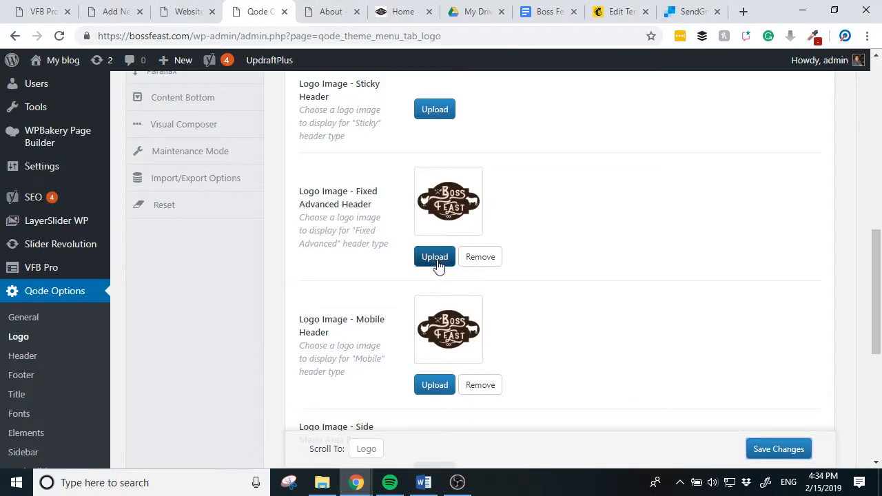
{"action": "scroll", "coordinate": [452, 358], "scroll_direction": "down", "scroll_amount": 5}
{"action": "scroll", "coordinate": [414, 283], "scroll_direction": "up", "scroll_amount": 1}
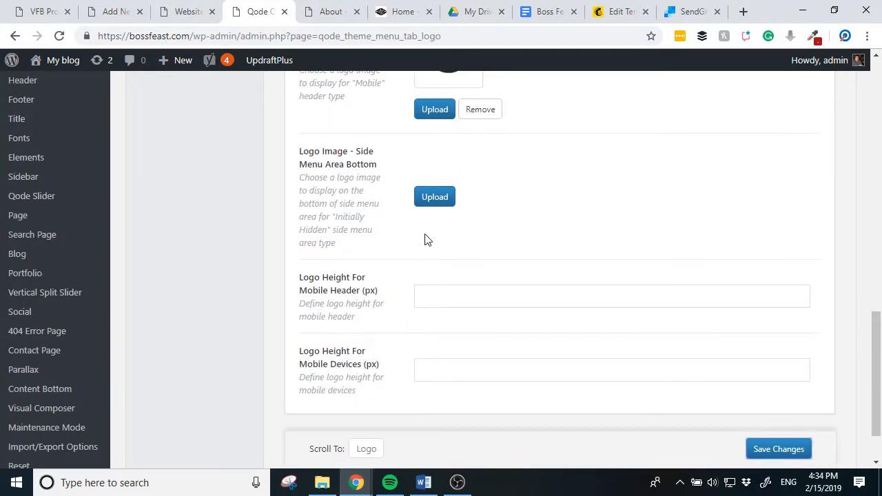
{"action": "left_click", "coordinate": [432, 198]}
{"action": "left_click", "coordinate": [107, 230]}
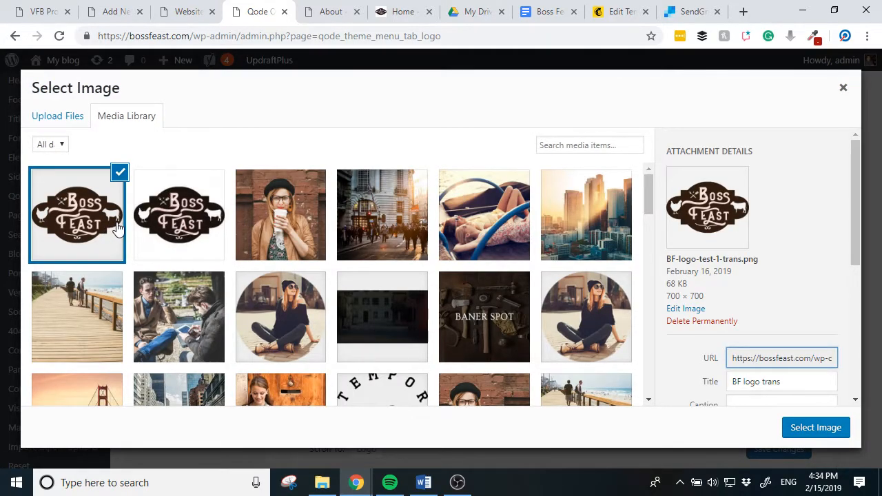
{"action": "left_click", "coordinate": [842, 88]}
Inspect the header logo image on the About page with the browser's developer tools
{"action": "left_click", "coordinate": [315, 10]}
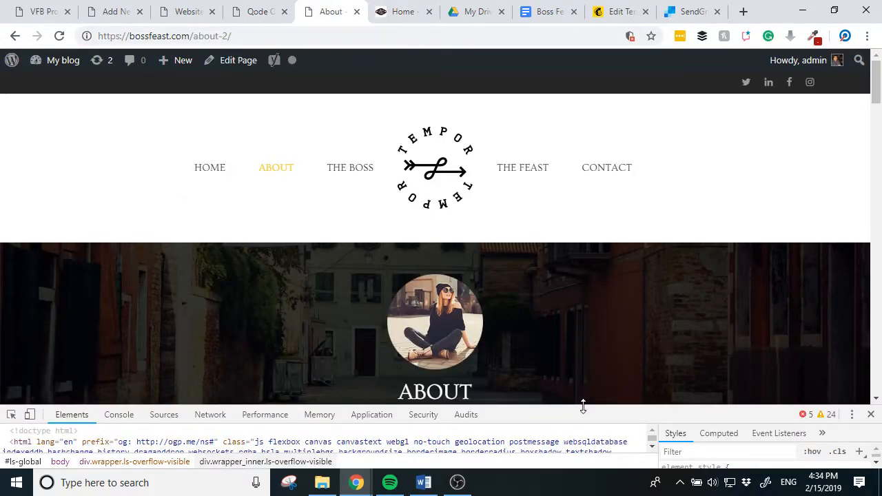
{"action": "left_click_drag", "start_coordinate": [583, 406], "coordinate": [4, 182]}
{"action": "left_click", "coordinate": [11, 241]}
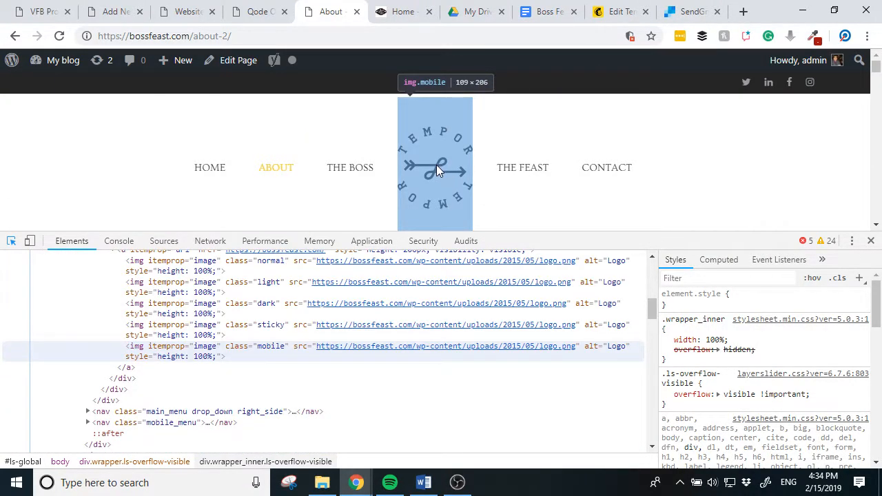
Return to the Qode logo options, review the assigned logo images and save the changes again
{"action": "left_click", "coordinate": [259, 11]}
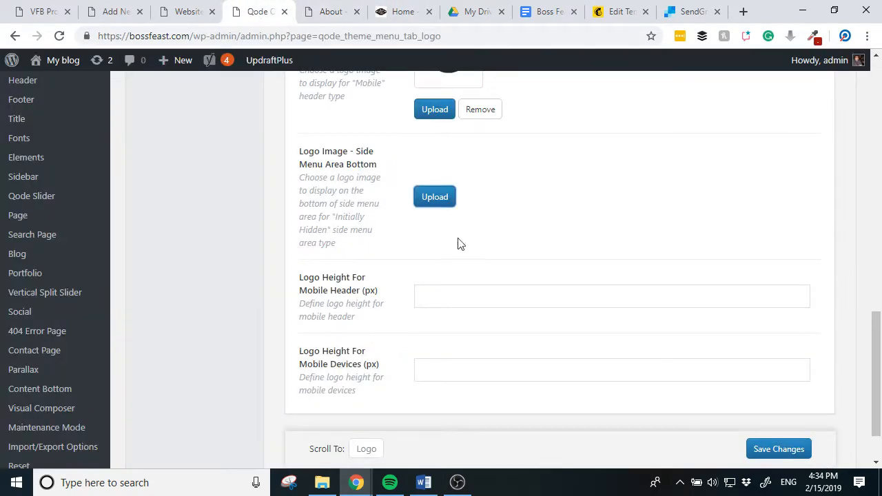
{"action": "left_click", "coordinate": [444, 297]}
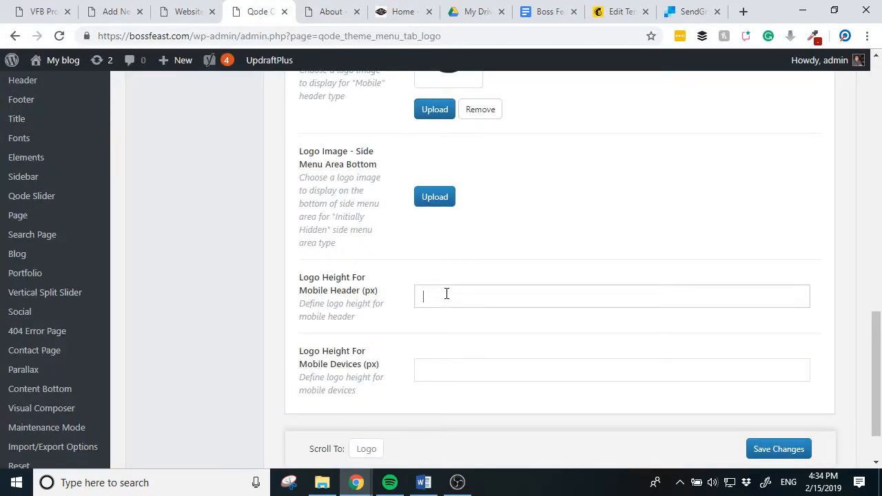
{"action": "scroll", "coordinate": [449, 293], "scroll_direction": "up", "scroll_amount": 11}
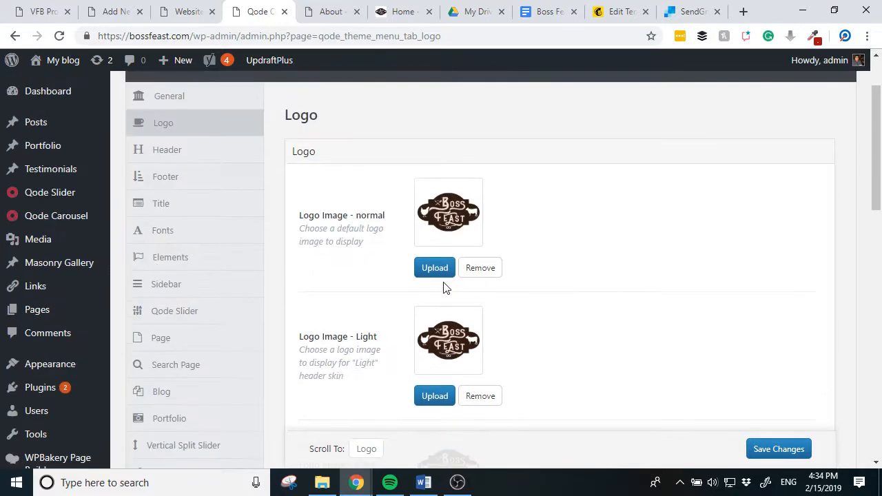
{"action": "scroll", "coordinate": [444, 290], "scroll_direction": "down", "scroll_amount": 6}
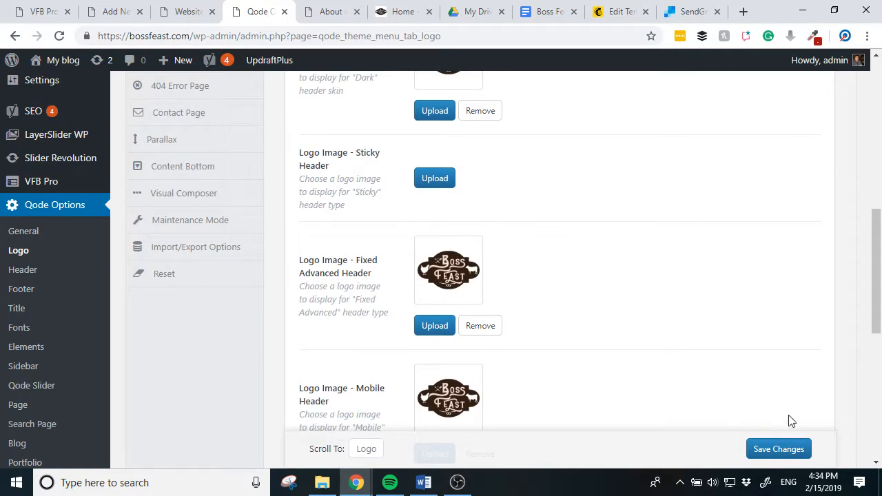
{"action": "left_click", "coordinate": [776, 438]}
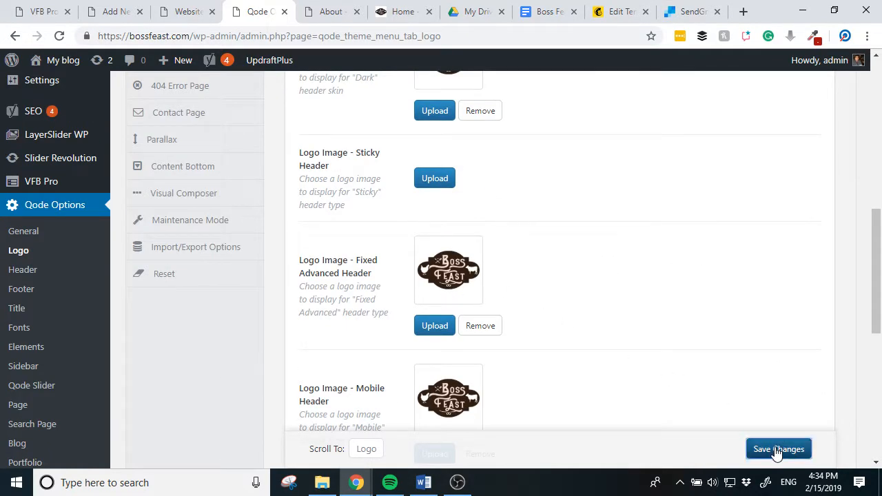
Reload the Boss Feast Home page and preview it at mobile size with the developer tools' device emulation
{"action": "left_click", "coordinate": [380, 13]}
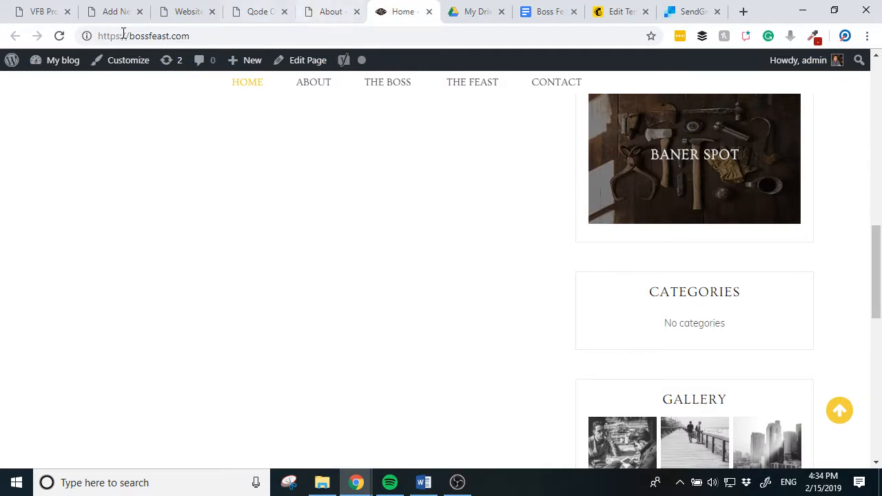
{"action": "left_click", "coordinate": [59, 36]}
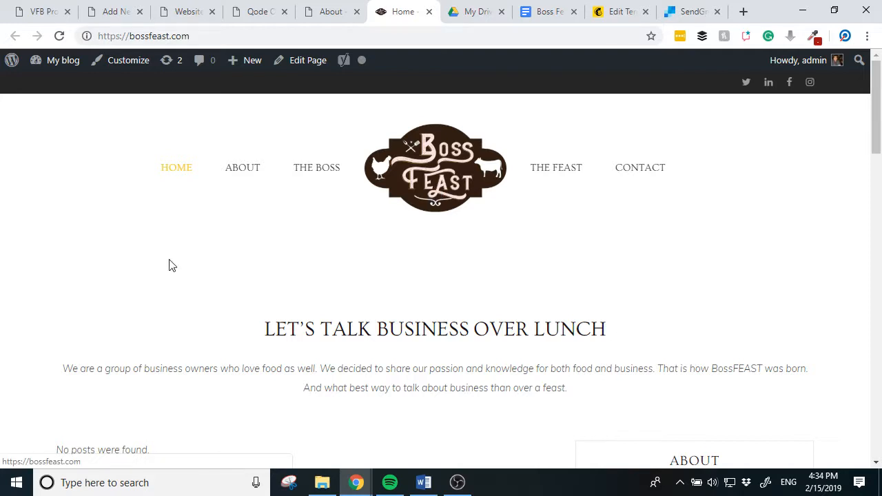
{"action": "right_click", "coordinate": [177, 315]}
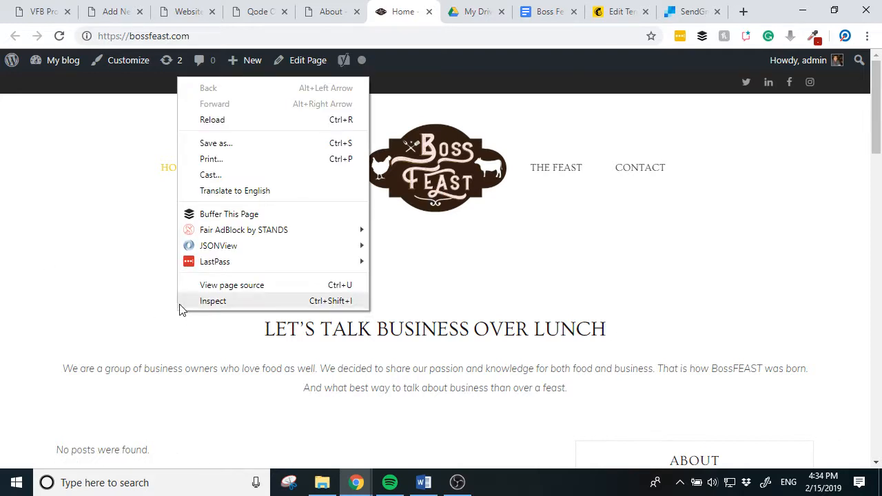
{"action": "left_click", "coordinate": [245, 301]}
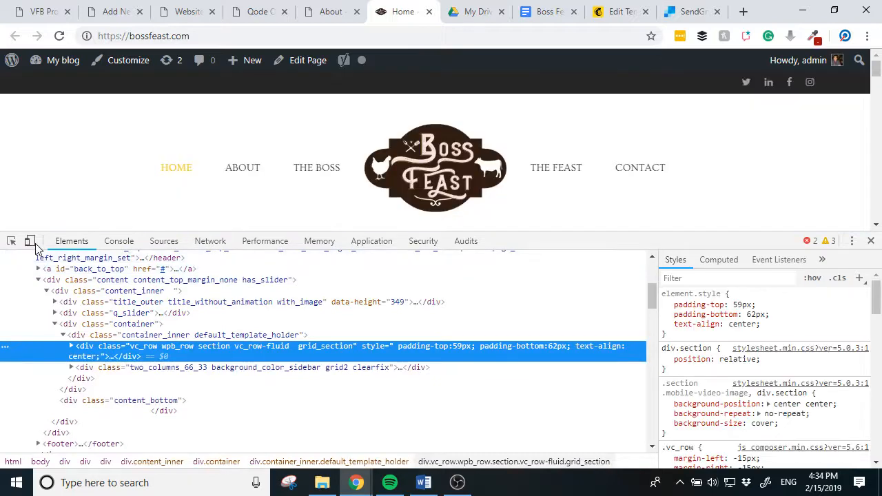
{"action": "left_click", "coordinate": [32, 242]}
Enlarge the mobile preview of the Home page and examine its layout from the header logo down to the footer
{"action": "scroll", "coordinate": [463, 175], "scroll_direction": "down", "scroll_amount": 5}
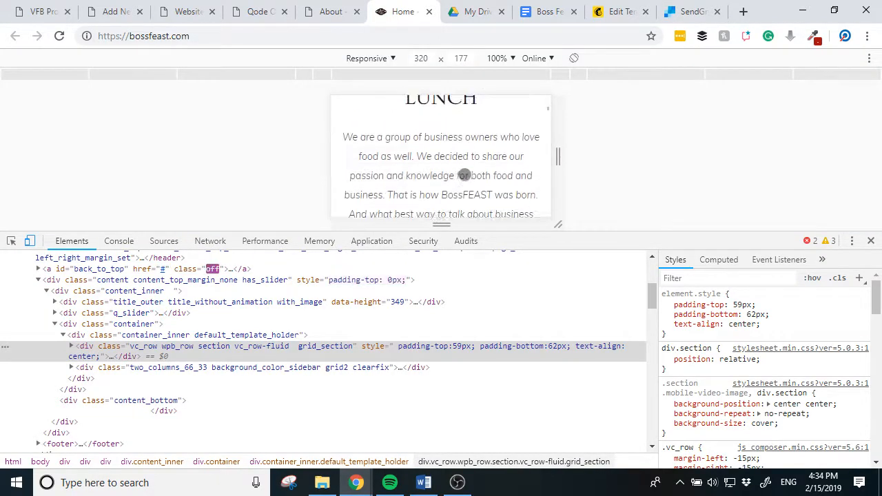
{"action": "scroll", "coordinate": [463, 175], "scroll_direction": "up", "scroll_amount": 5}
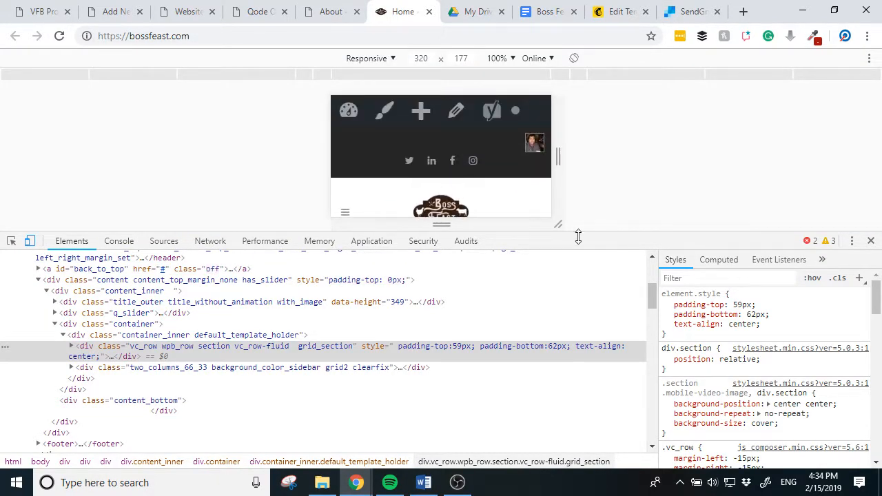
{"action": "left_click_drag", "start_coordinate": [570, 239], "coordinate": [551, 385]}
{"action": "scroll", "coordinate": [423, 271], "scroll_direction": "down", "scroll_amount": 5}
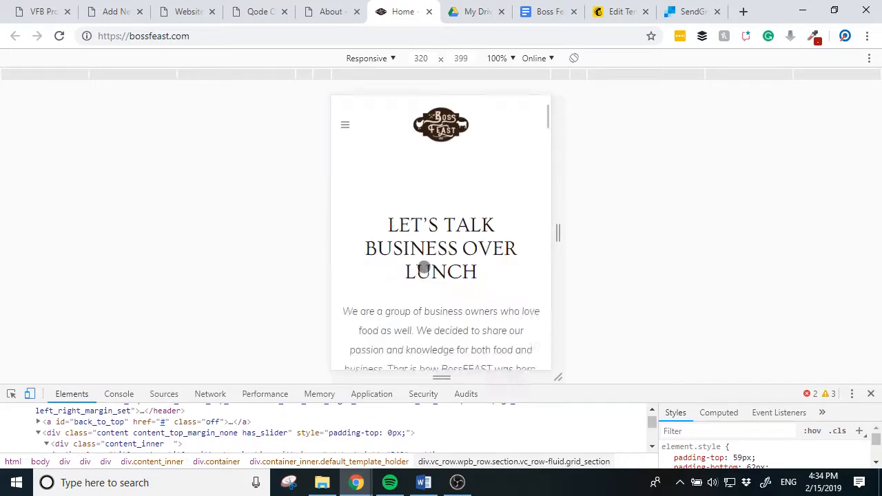
{"action": "scroll", "coordinate": [425, 266], "scroll_direction": "down", "scroll_amount": 10}
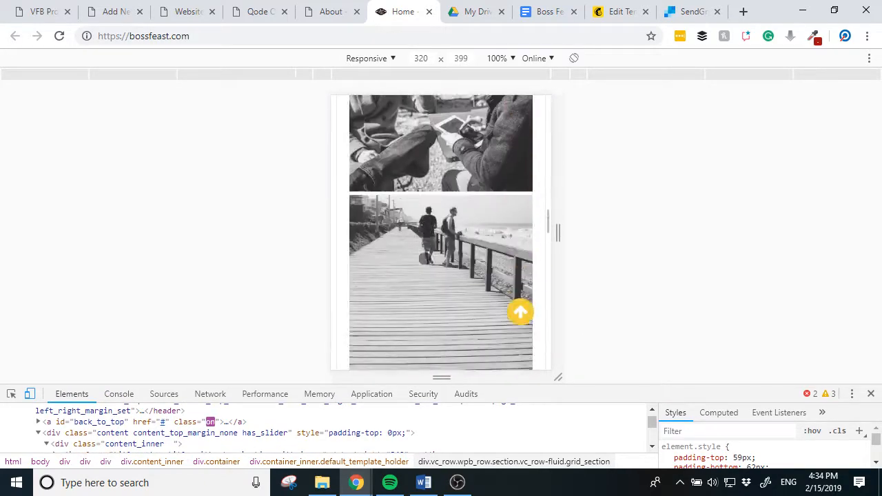
{"action": "scroll", "coordinate": [425, 258], "scroll_direction": "down", "scroll_amount": 10}
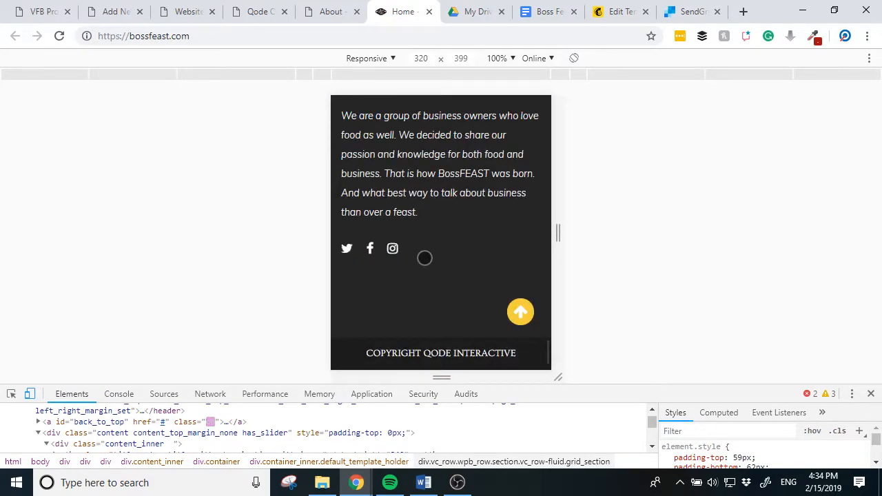
{"action": "scroll", "coordinate": [425, 258], "scroll_direction": "up", "scroll_amount": 20}
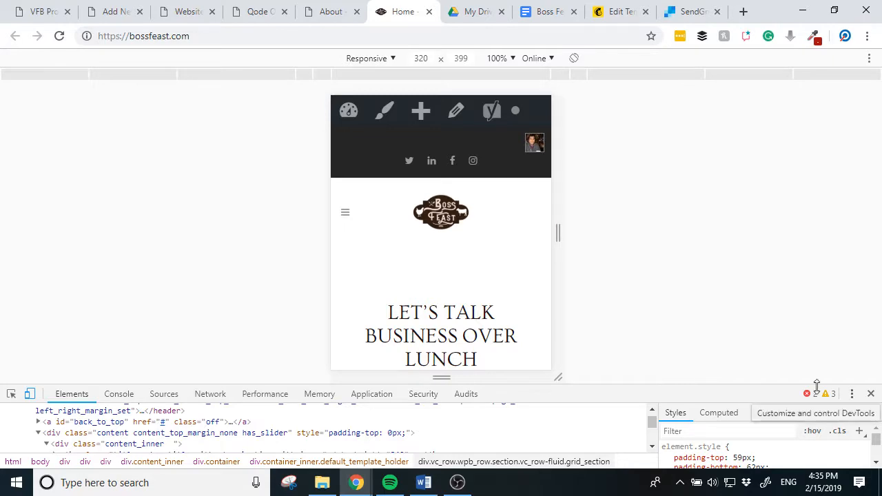
{"action": "scroll", "coordinate": [484, 285], "scroll_direction": "down", "scroll_amount": 10}
{"action": "scroll", "coordinate": [484, 285], "scroll_direction": "down", "scroll_amount": 10}
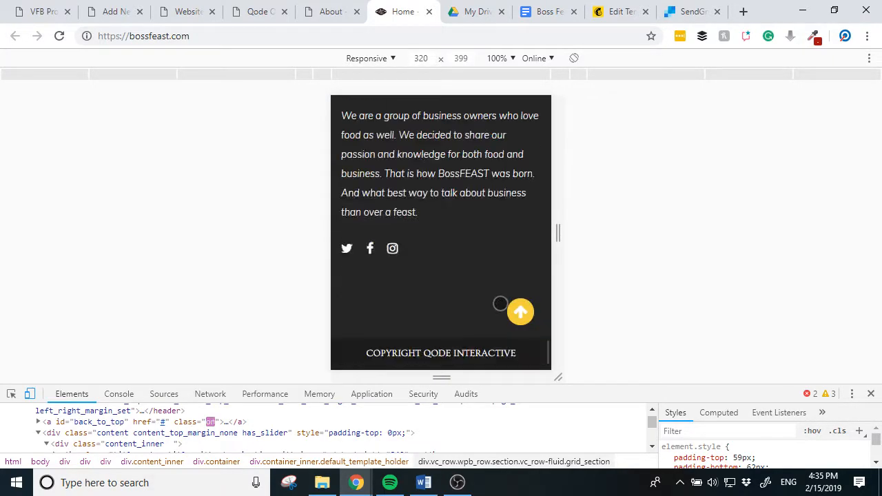
{"action": "scroll", "coordinate": [501, 303], "scroll_direction": "up", "scroll_amount": 6}
{"action": "scroll", "coordinate": [501, 300], "scroll_direction": "up", "scroll_amount": 6}
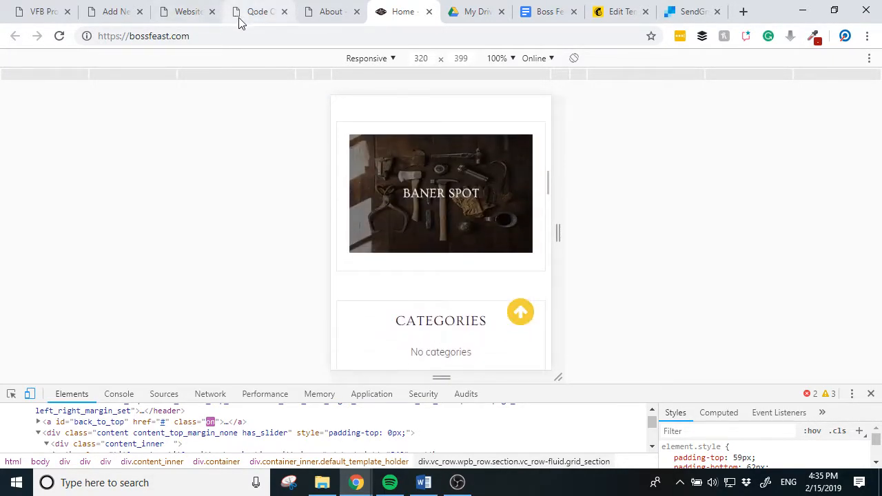
Switch to the Website Privacy Policy page's editor and reopen the page for WPBakery Page Builder editing
{"action": "left_click", "coordinate": [259, 11]}
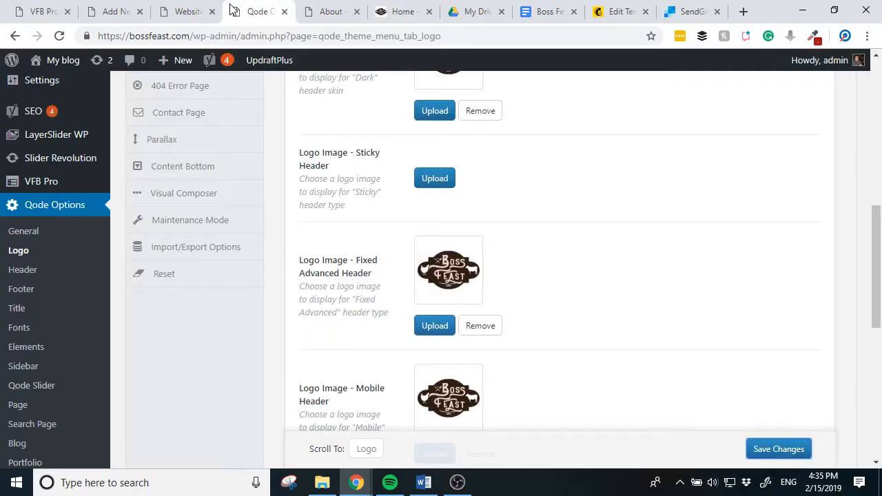
{"action": "left_click", "coordinate": [181, 11]}
{"action": "left_click", "coordinate": [107, 13]}
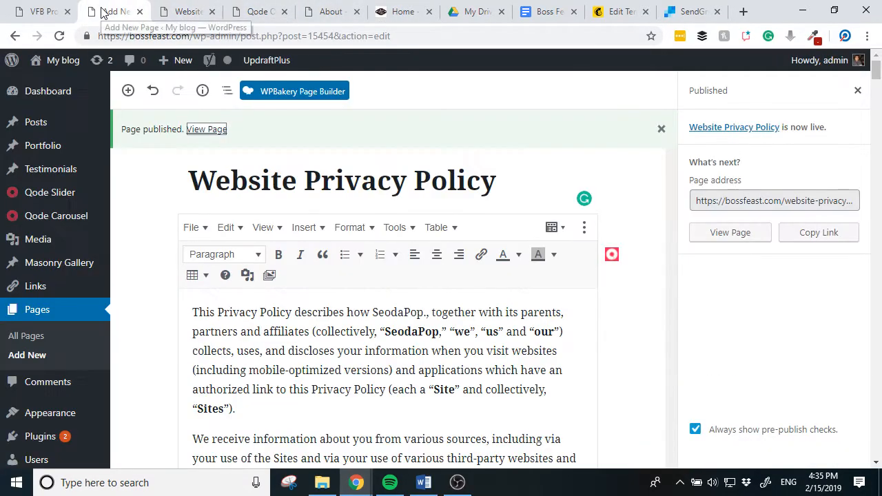
{"action": "left_click", "coordinate": [292, 100]}
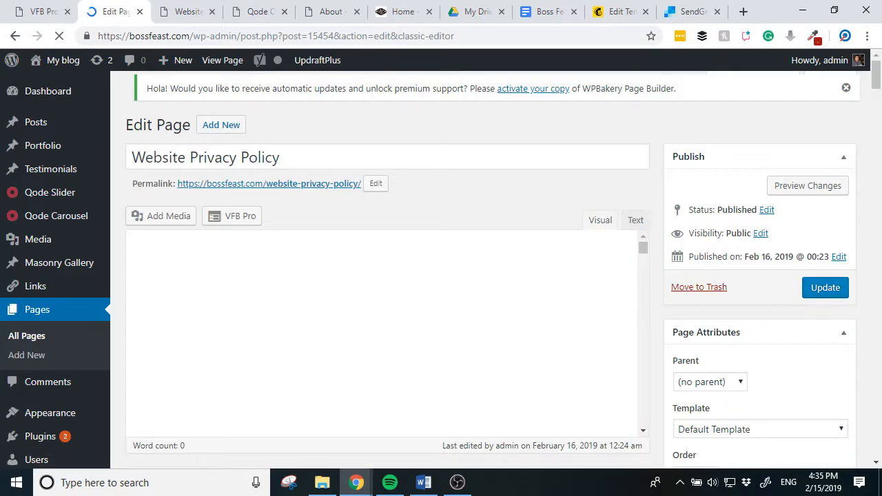
Set the Website Privacy Policy page's template to Full Width and update the page
{"action": "scroll", "coordinate": [750, 386], "scroll_direction": "down", "scroll_amount": 4}
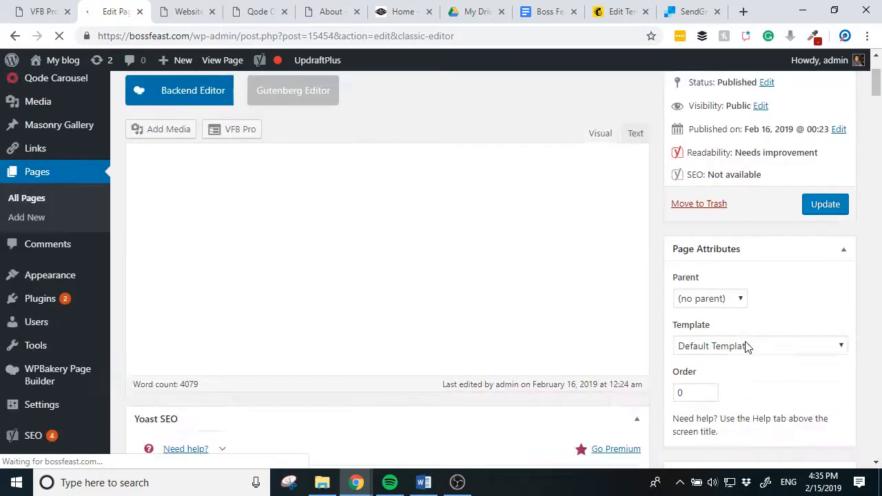
{"action": "left_click", "coordinate": [734, 210]}
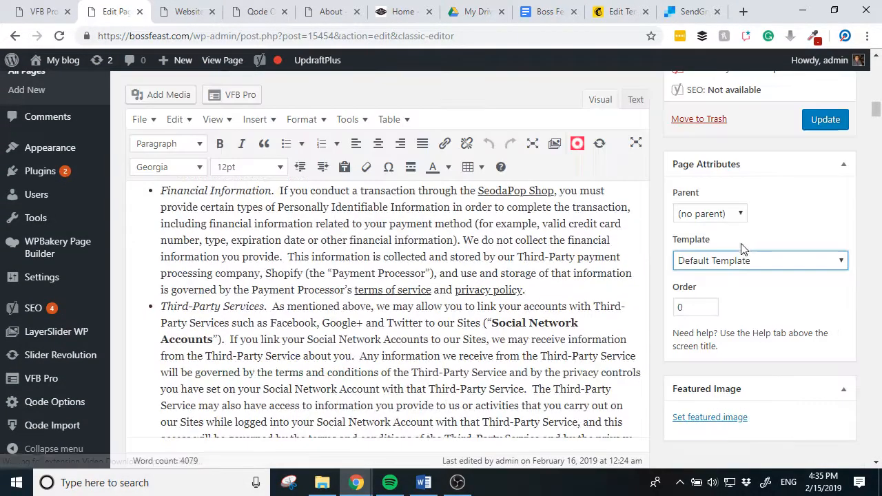
{"action": "left_click", "coordinate": [753, 268]}
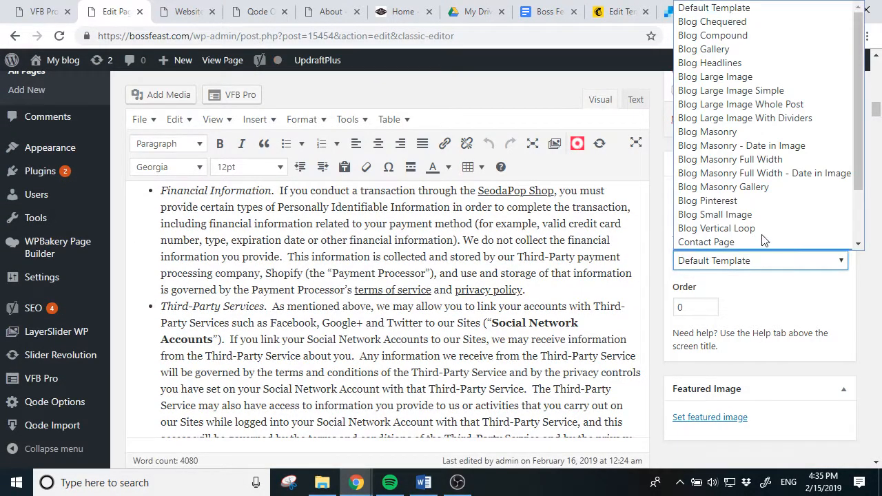
{"action": "scroll", "coordinate": [770, 169], "scroll_direction": "down", "scroll_amount": 1}
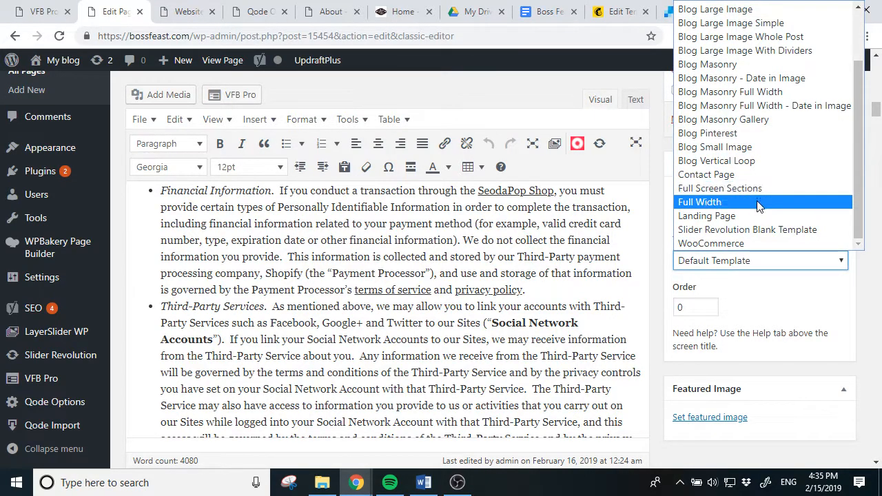
{"action": "left_click", "coordinate": [757, 202]}
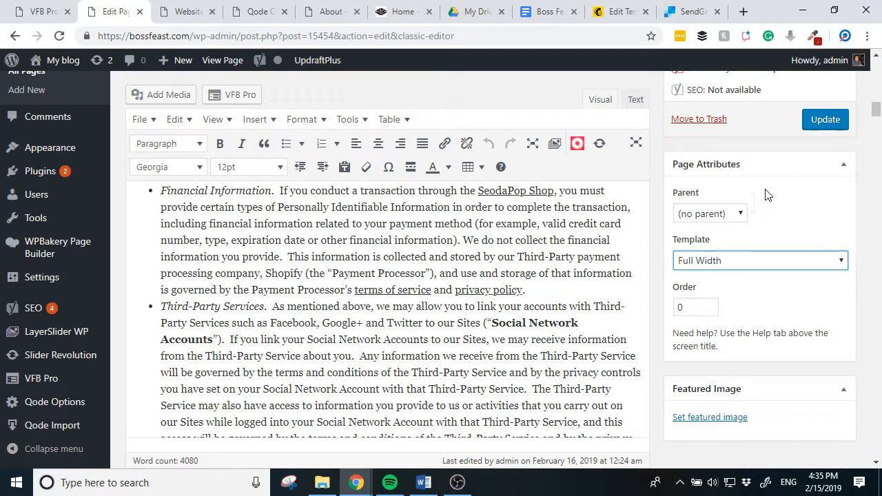
{"action": "left_click", "coordinate": [821, 120]}
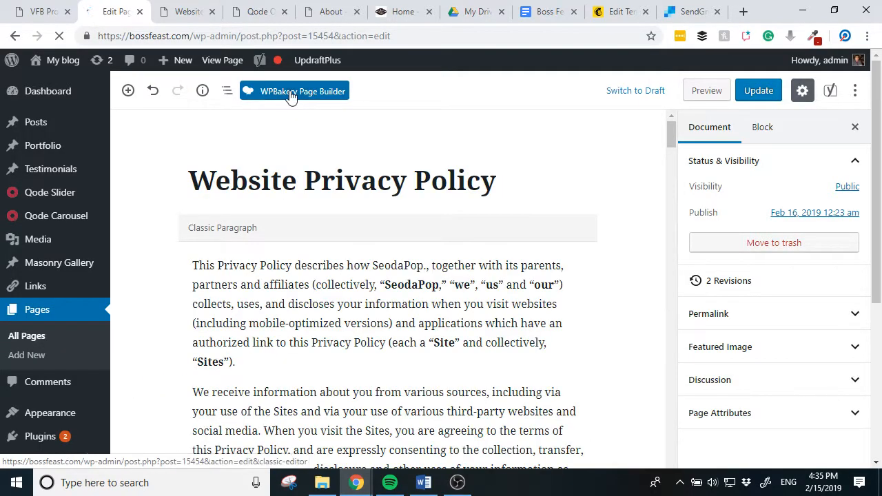
Preview the Website Privacy Policy page and examine how its title and body text are laid out
{"action": "left_click", "coordinate": [290, 94]}
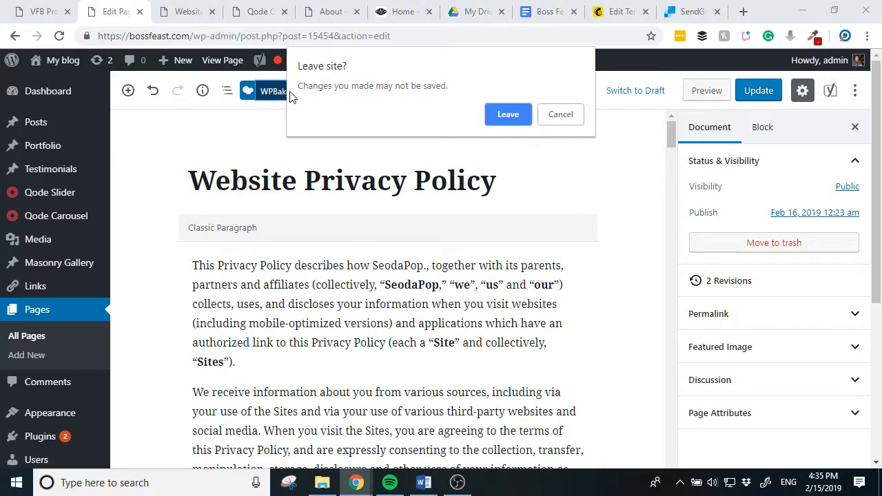
{"action": "left_click", "coordinate": [560, 115]}
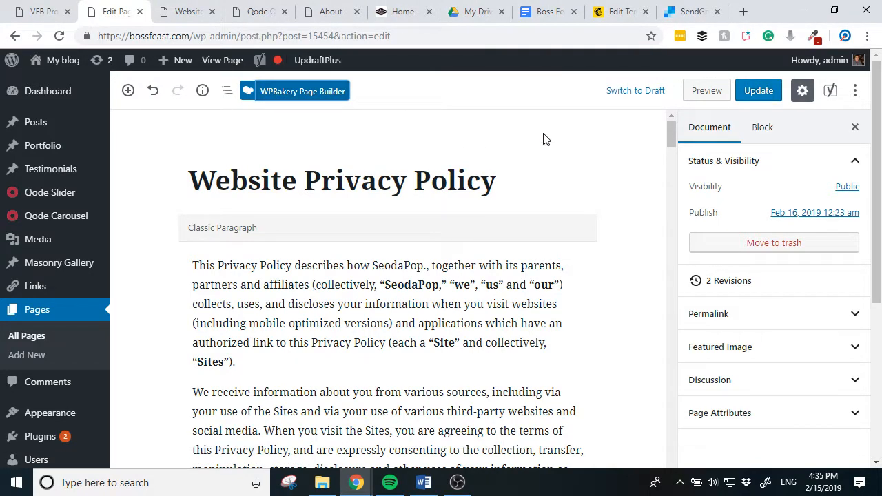
{"action": "scroll", "coordinate": [363, 193], "scroll_direction": "down", "scroll_amount": 6}
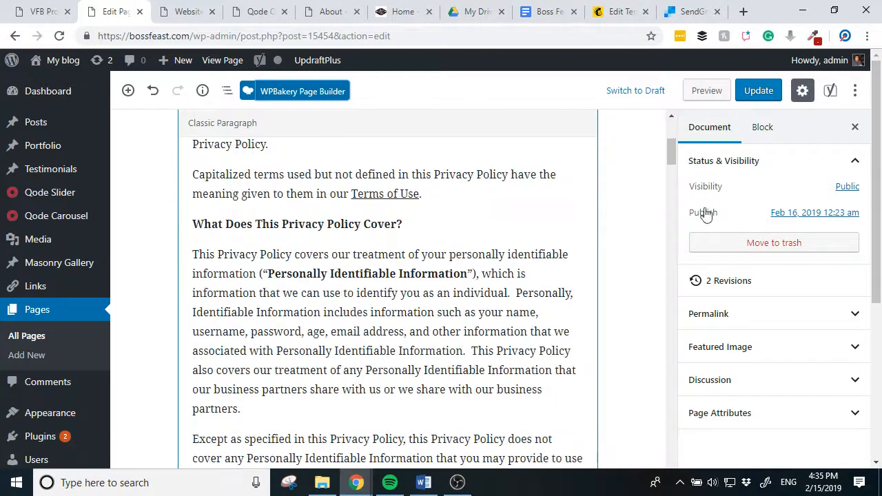
{"action": "scroll", "coordinate": [748, 182], "scroll_direction": "down", "scroll_amount": 4}
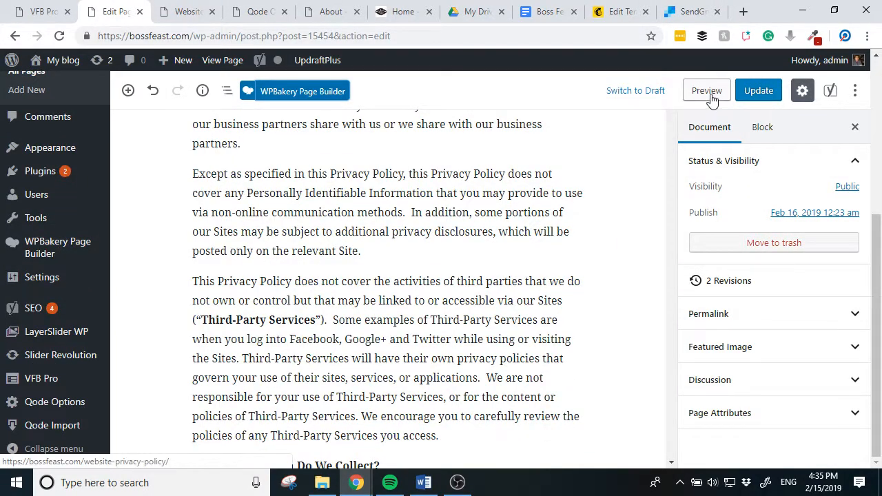
{"action": "left_click", "coordinate": [706, 91]}
{"action": "left_click", "coordinate": [165, 10]}
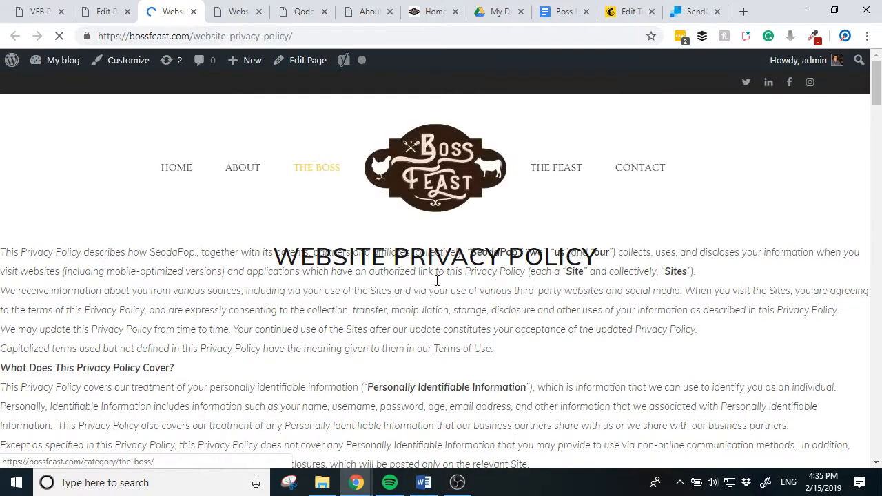
{"action": "scroll", "coordinate": [437, 286], "scroll_direction": "down", "scroll_amount": 7}
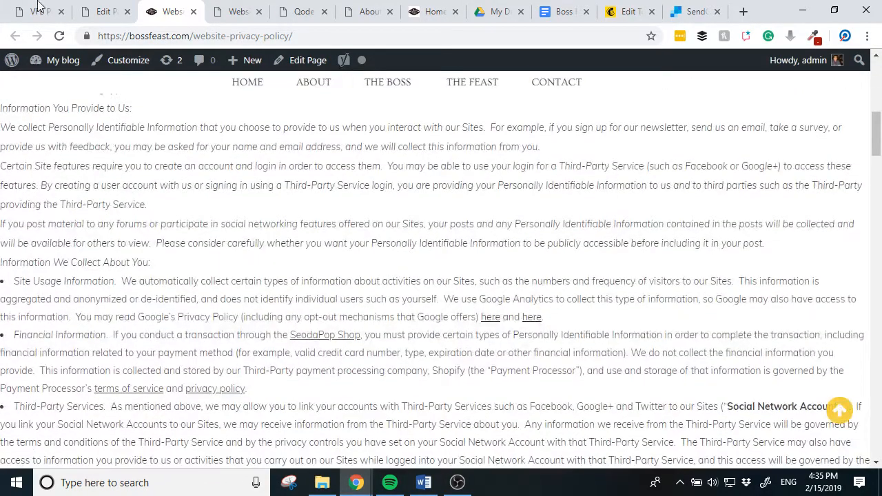
Reopen the privacy policy page for WPBakery Page Builder editing and set its template to Default Template
{"action": "left_click", "coordinate": [104, 11]}
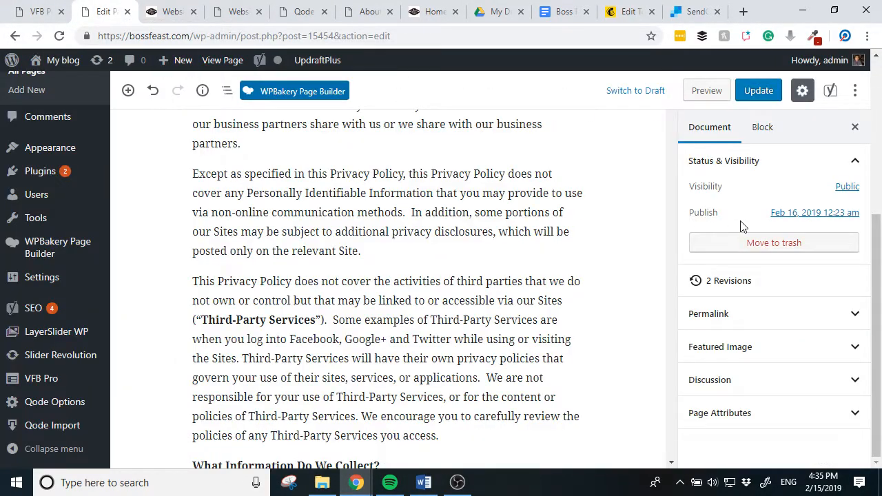
{"action": "left_click", "coordinate": [314, 95]}
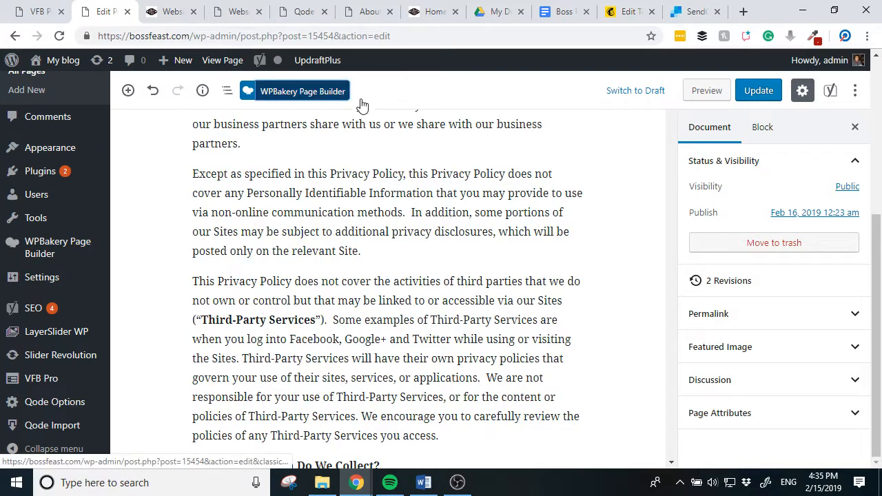
{"action": "left_click", "coordinate": [507, 138]}
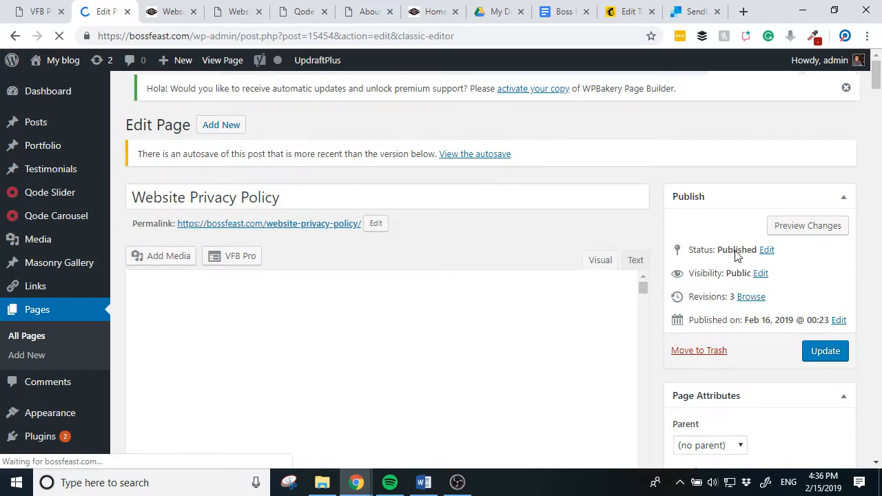
{"action": "scroll", "coordinate": [735, 252], "scroll_direction": "down", "scroll_amount": 5}
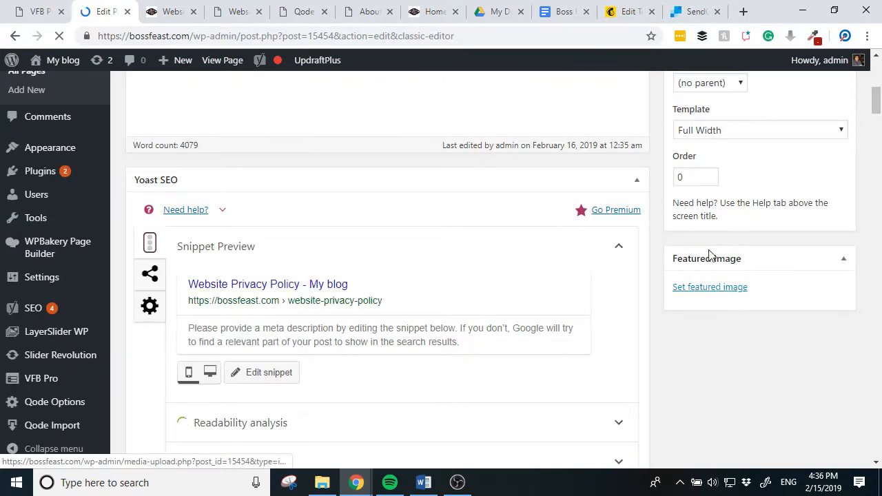
{"action": "left_click", "coordinate": [738, 134]}
{"action": "left_click", "coordinate": [738, 134]}
{"action": "scroll", "coordinate": [731, 137], "scroll_direction": "down", "scroll_amount": 10}
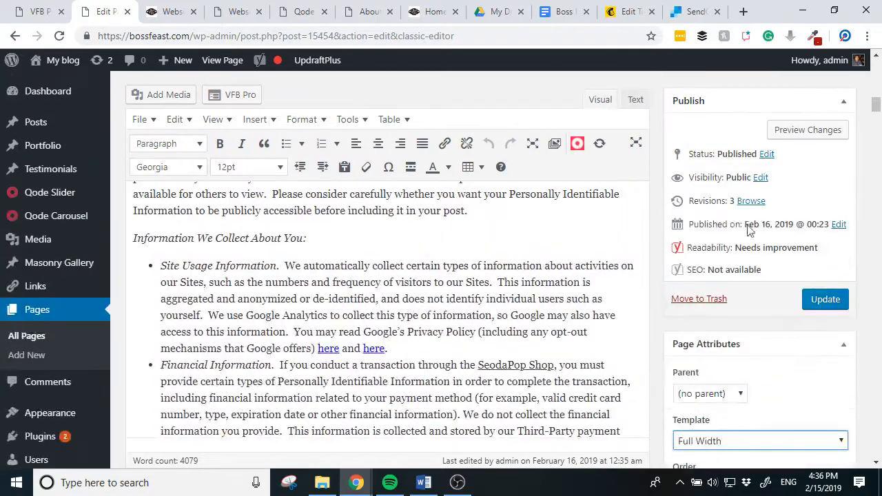
{"action": "left_click", "coordinate": [738, 259]}
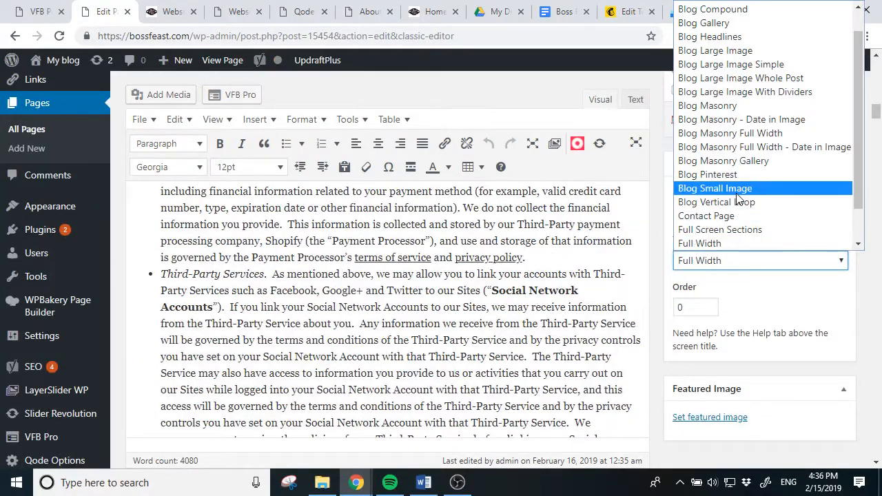
{"action": "scroll", "coordinate": [740, 190], "scroll_direction": "up", "scroll_amount": 1}
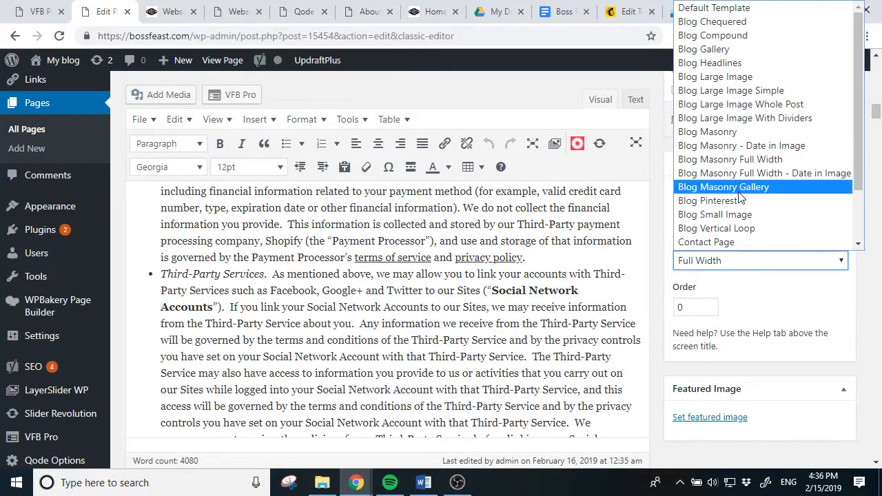
{"action": "left_click", "coordinate": [731, 7]}
{"action": "left_click", "coordinate": [783, 217]}
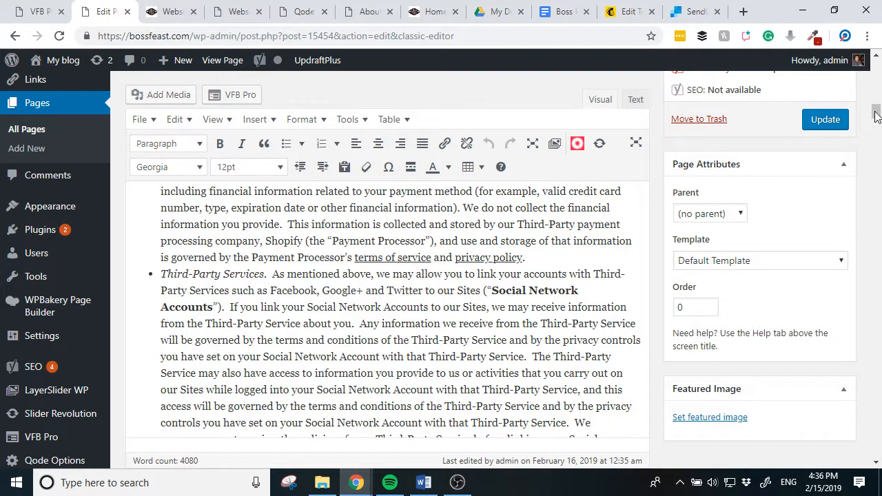
Search the privacy policy page's Qode settings for "padding"
{"action": "left_click_drag", "start_coordinate": [877, 111], "coordinate": [870, 361]}
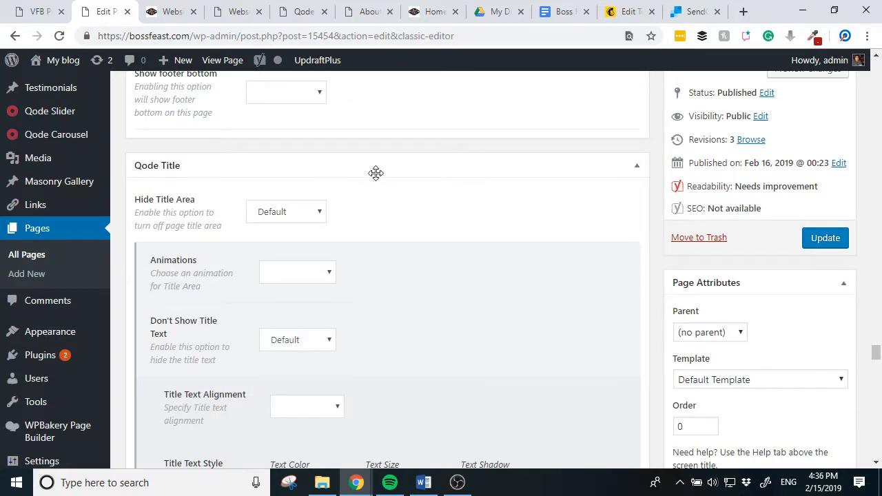
{"action": "key", "text": "ctrl+f"}
{"action": "type", "text": "padd"}
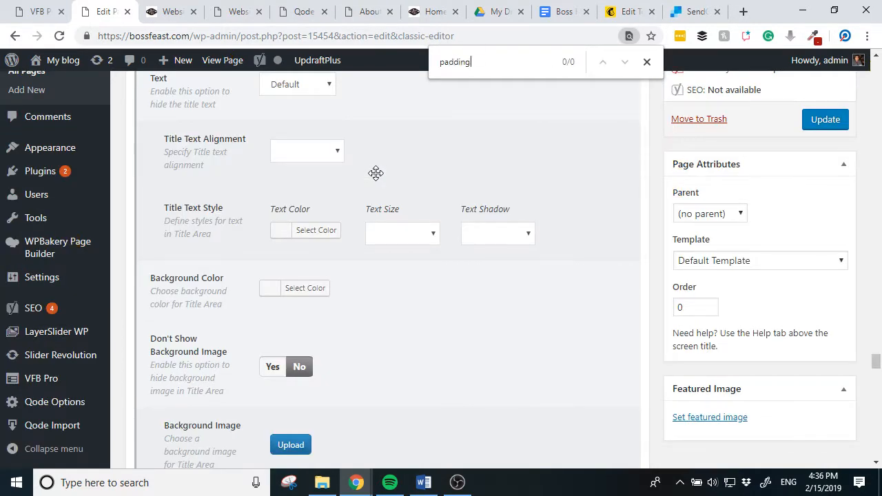
{"action": "type", "text": "in"}
{"action": "key", "text": "BackSpace"}
{"action": "key", "text": "BackSpace"}
{"action": "key", "text": "BackSpace"}
{"action": "key", "text": "BackSpace"}
{"action": "key", "text": "BackSpace"}
{"action": "key", "text": "BackSpace"}
Search the page's settings for "spaci" and step through the matches for a content spacing option
{"action": "type", "text": "spa"}
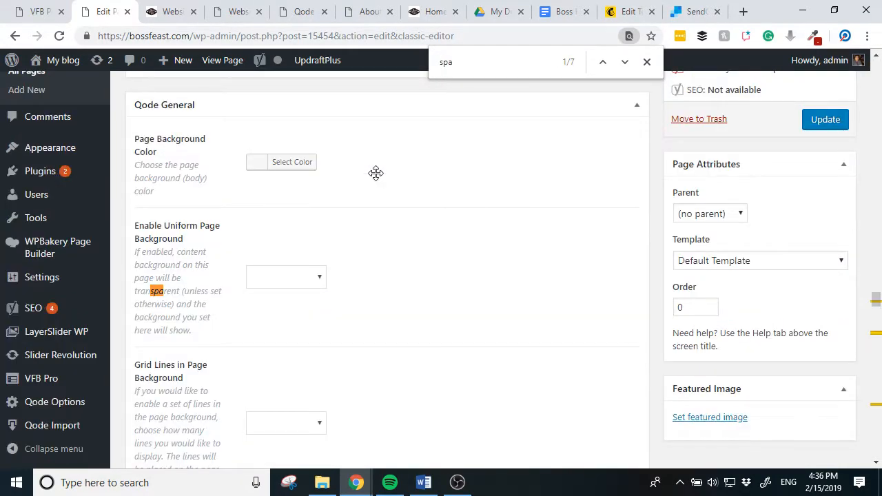
{"action": "type", "text": "ci"}
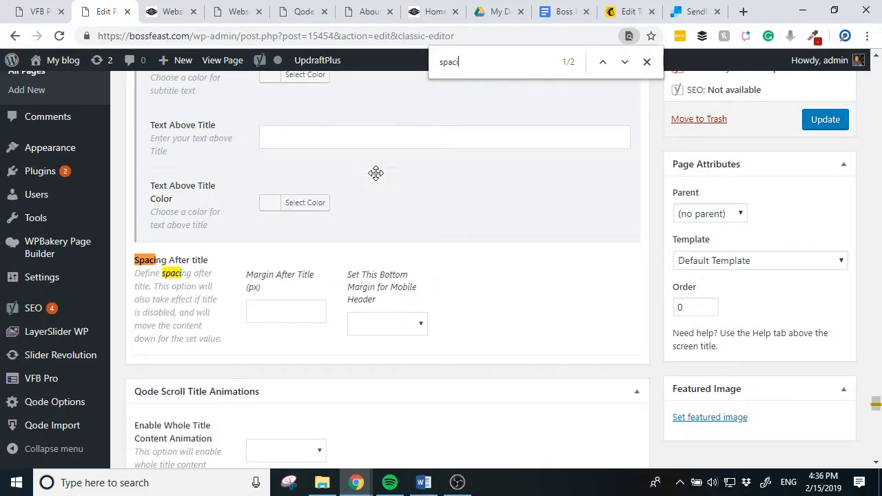
{"action": "key", "text": "Return"}
{"action": "key", "text": "Return"}
{"action": "key", "text": "Return"}
{"action": "key", "text": "Return"}
{"action": "key", "text": "Return"}
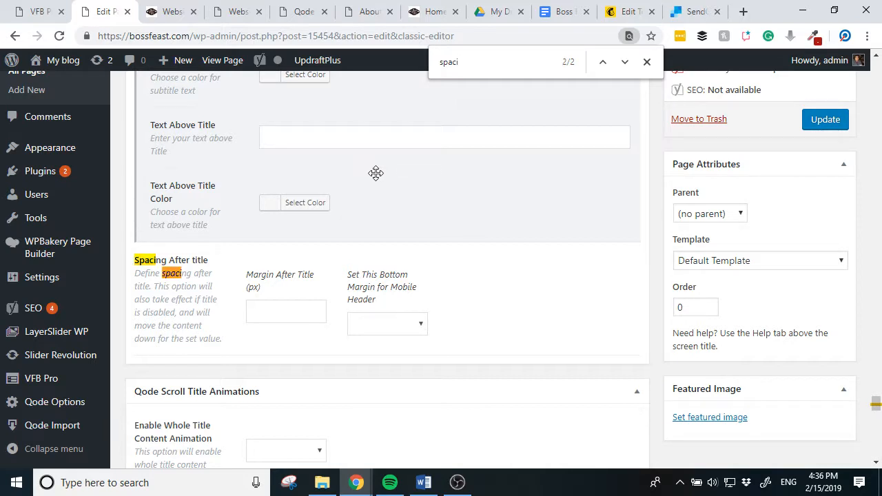
{"action": "left_click", "coordinate": [646, 62]}
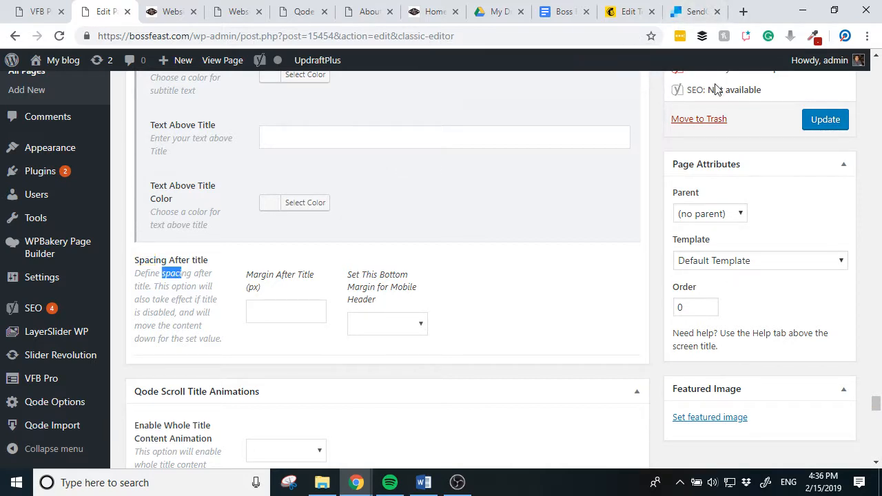
Update the privacy policy page and switch to the Qode theme options
{"action": "left_click", "coordinate": [816, 120]}
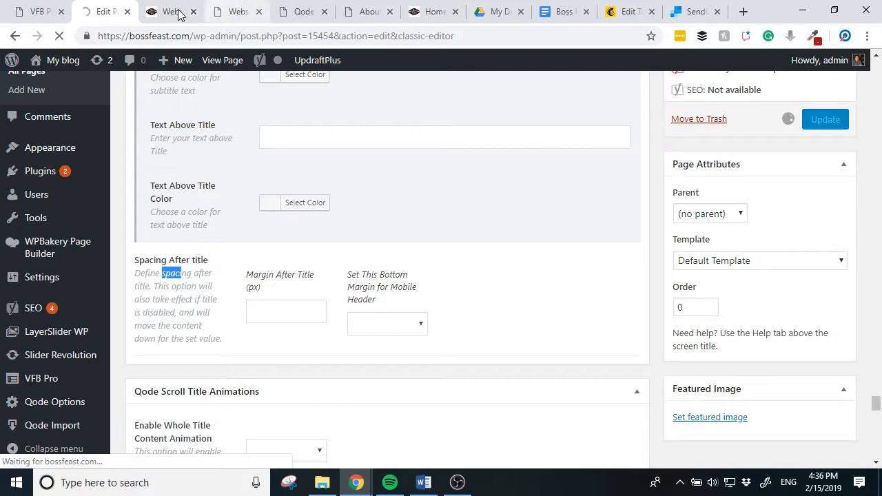
{"action": "left_click", "coordinate": [237, 11]}
{"action": "left_click", "coordinate": [297, 11]}
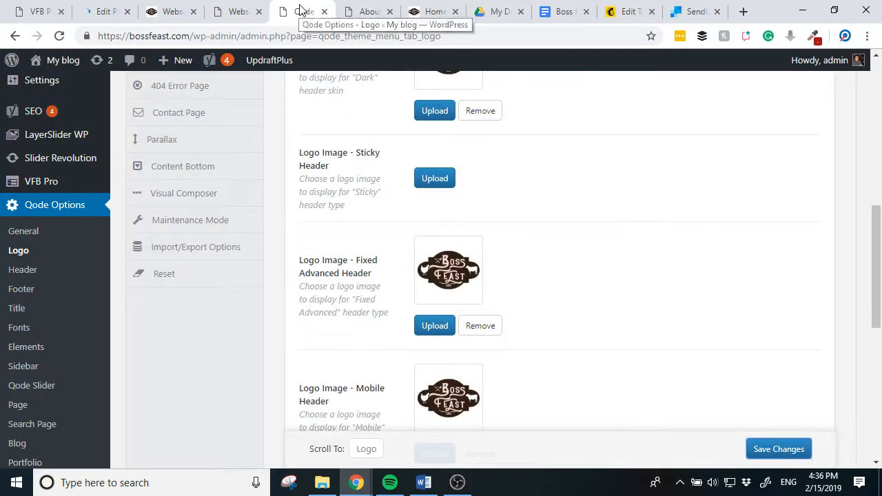
Look over the theme's Logo options and open the General options of the Bridge theme
{"action": "scroll", "coordinate": [380, 168], "scroll_direction": "up", "scroll_amount": 10}
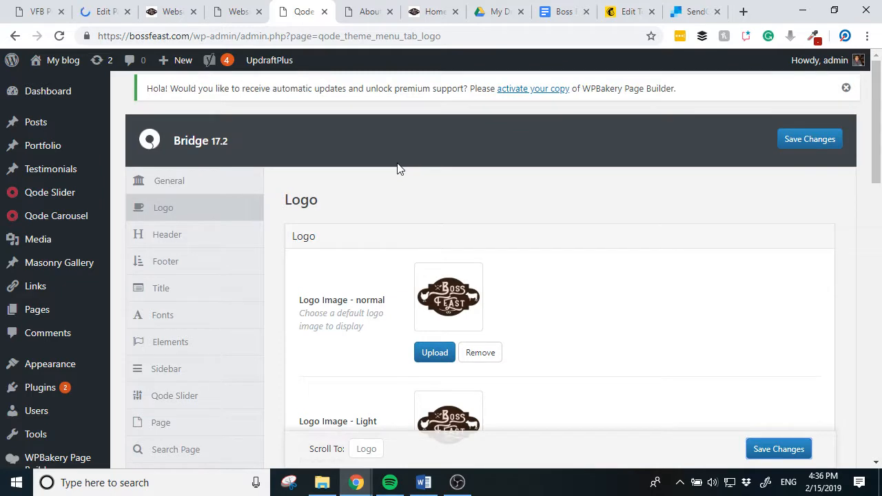
{"action": "scroll", "coordinate": [414, 223], "scroll_direction": "down", "scroll_amount": 15}
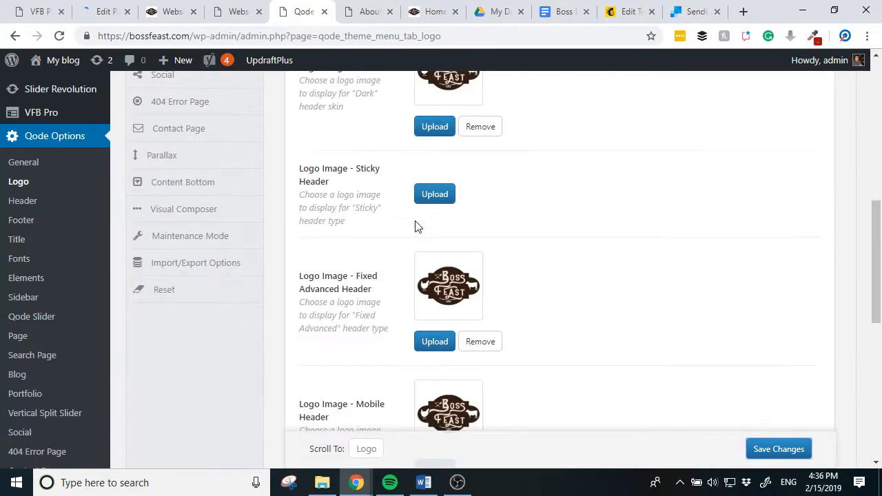
{"action": "scroll", "coordinate": [386, 221], "scroll_direction": "up", "scroll_amount": 15}
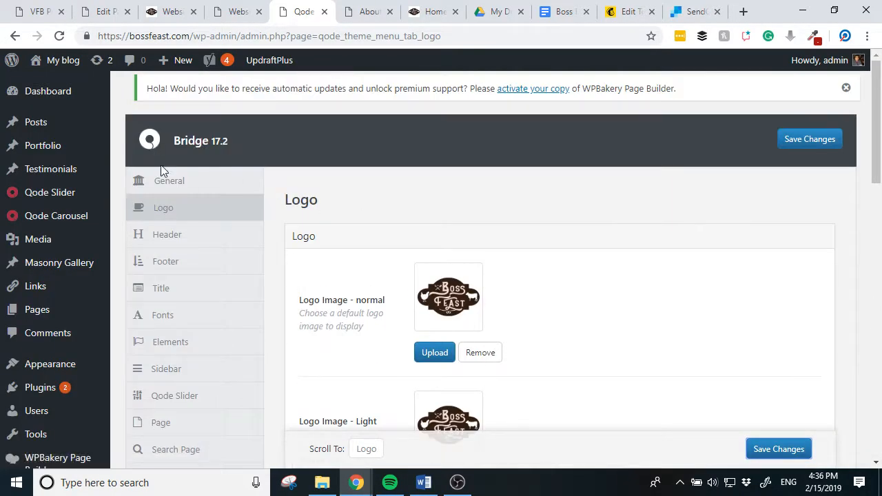
{"action": "left_click", "coordinate": [163, 183]}
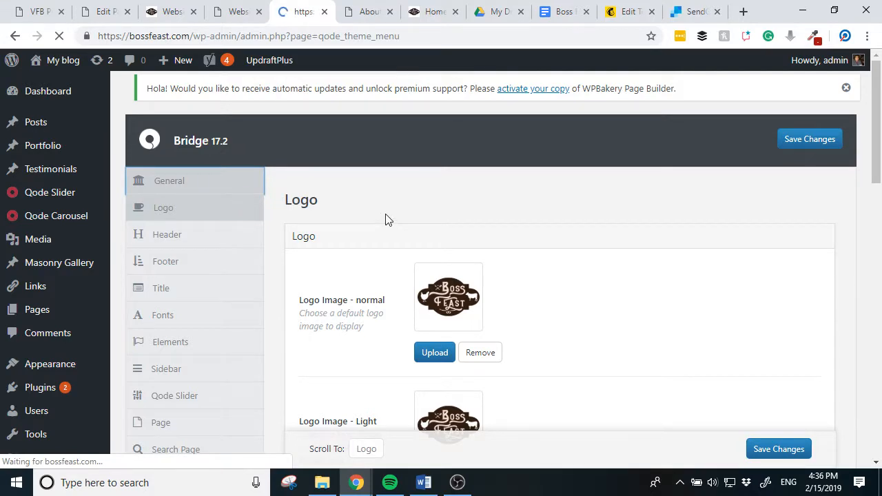
Examine the General design settings for content layout options and check the choices offered for the initial width of content
{"action": "scroll", "coordinate": [453, 312], "scroll_direction": "down", "scroll_amount": 4}
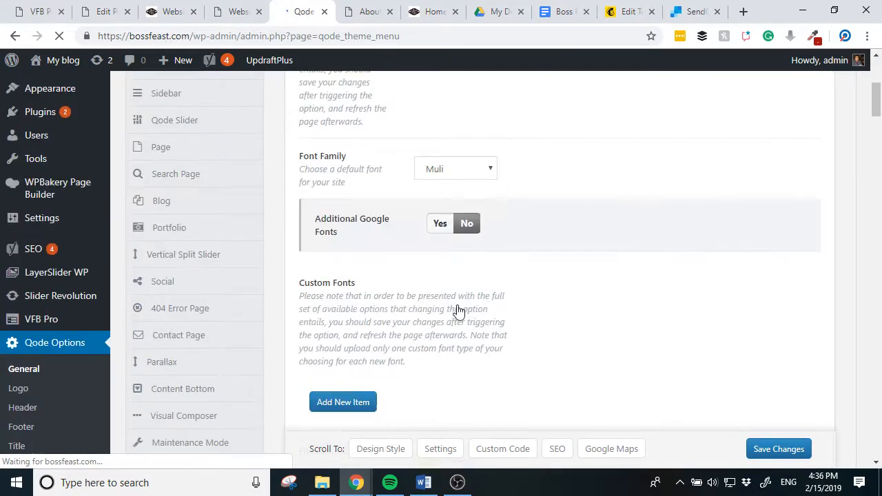
{"action": "scroll", "coordinate": [462, 302], "scroll_direction": "down", "scroll_amount": 8}
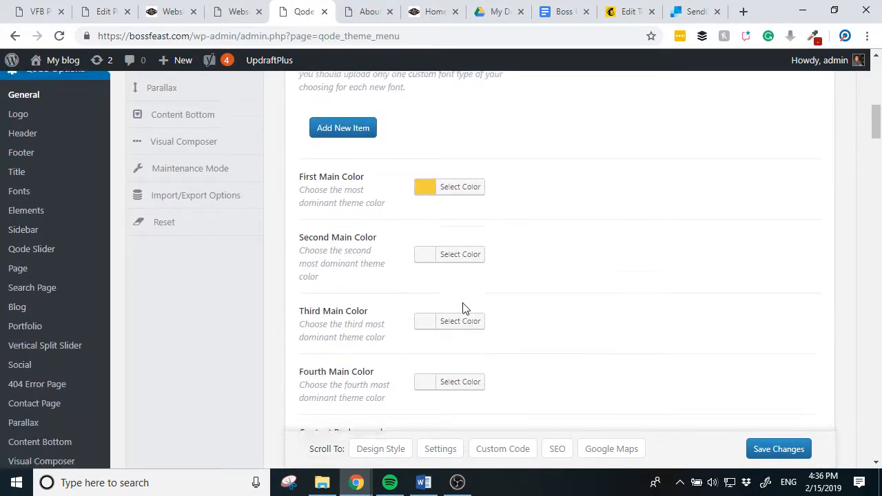
{"action": "scroll", "coordinate": [462, 308], "scroll_direction": "down", "scroll_amount": 4}
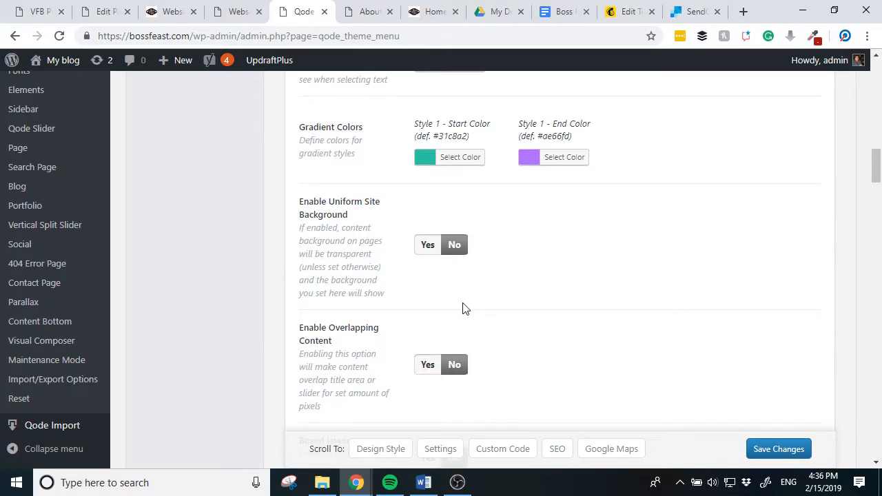
{"action": "scroll", "coordinate": [464, 306], "scroll_direction": "down", "scroll_amount": 2}
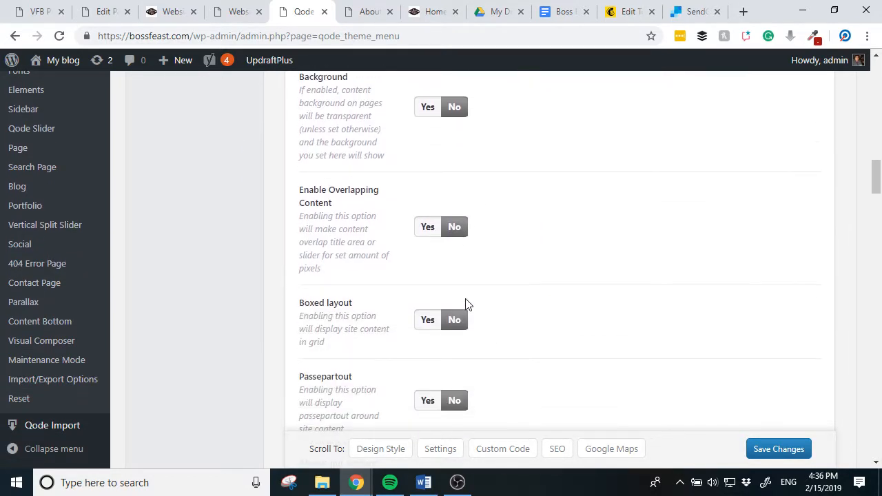
{"action": "scroll", "coordinate": [465, 305], "scroll_direction": "down", "scroll_amount": 1}
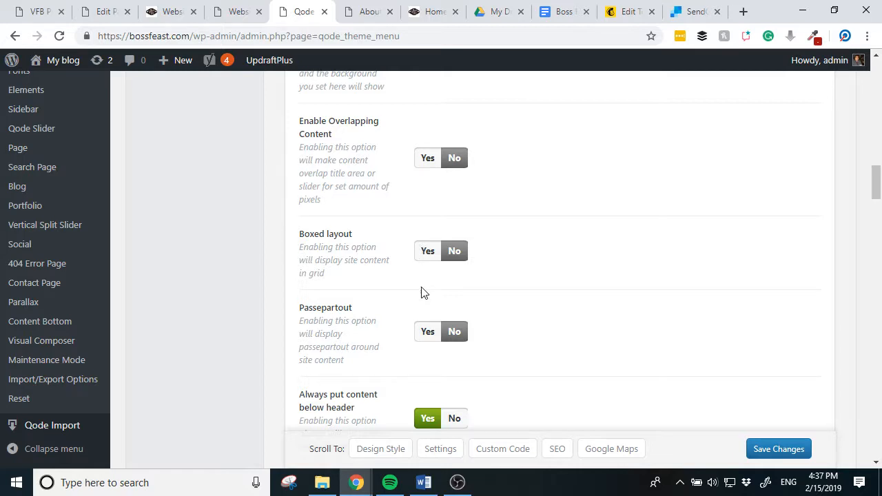
{"action": "scroll", "coordinate": [423, 293], "scroll_direction": "down", "scroll_amount": 1}
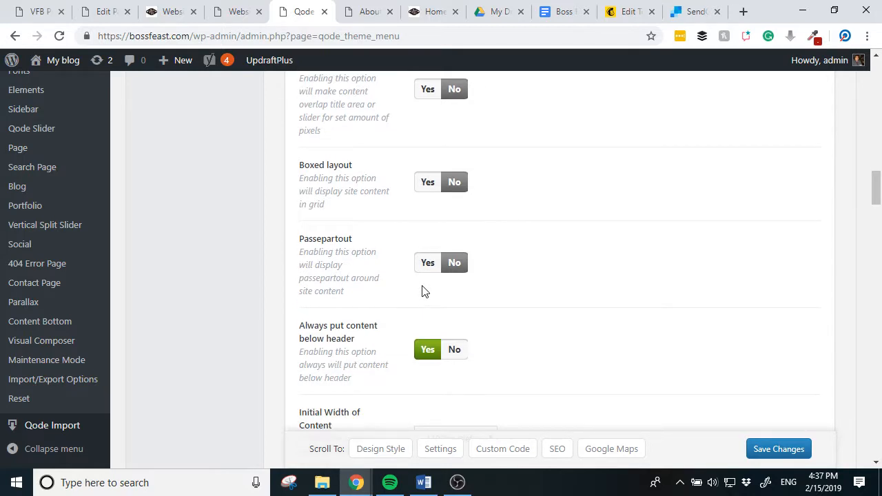
{"action": "scroll", "coordinate": [423, 290], "scroll_direction": "down", "scroll_amount": 4}
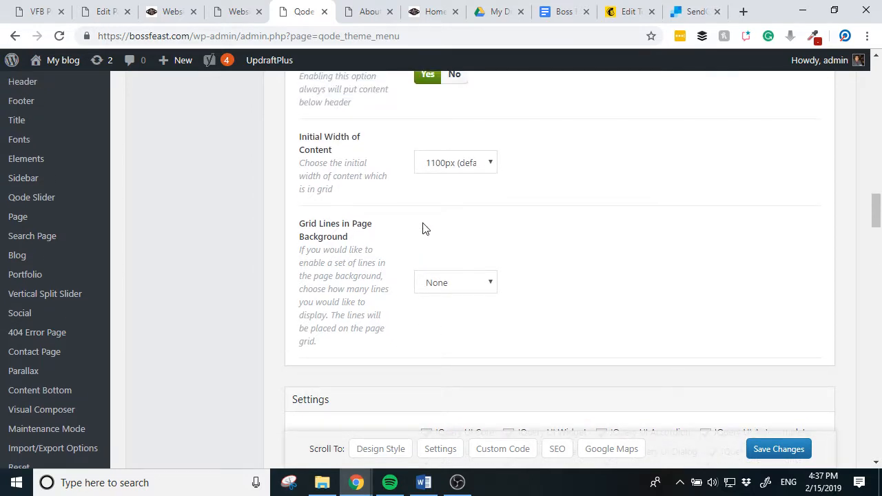
{"action": "left_click", "coordinate": [480, 165]}
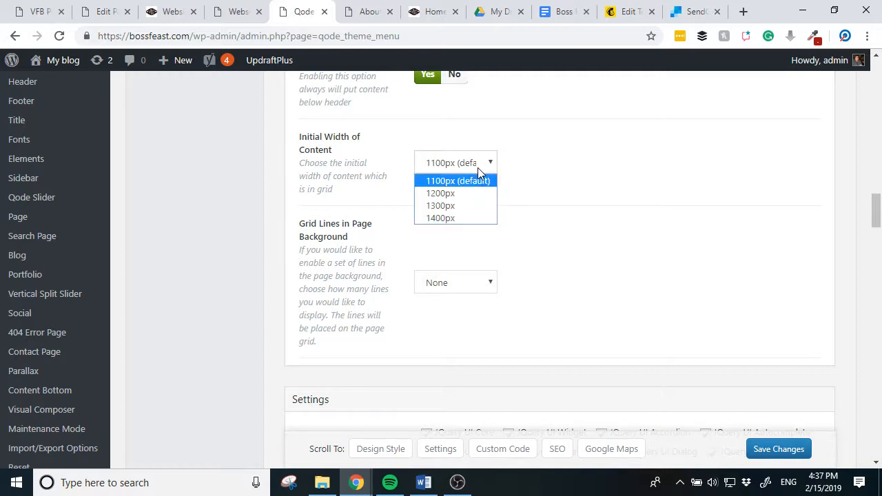
{"action": "left_click", "coordinate": [539, 168]}
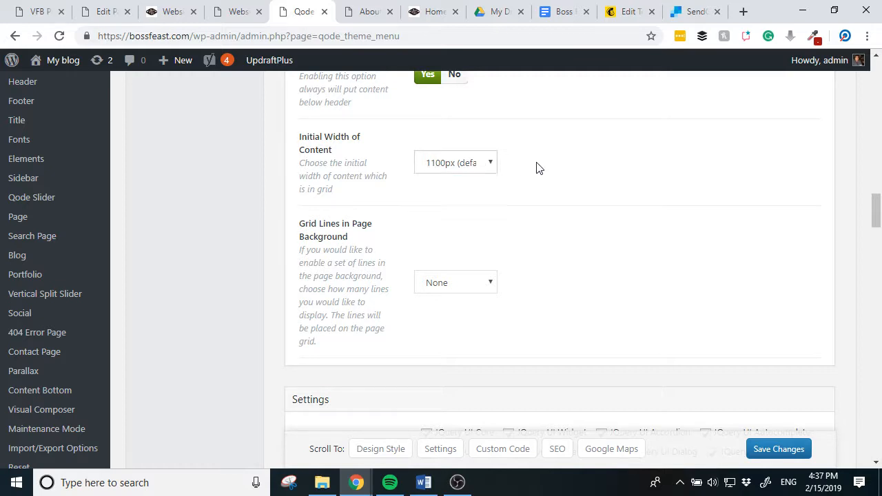
Reload the live privacy policy page and review its layout from the footer area up to the heading
{"action": "left_click", "coordinate": [244, 7]}
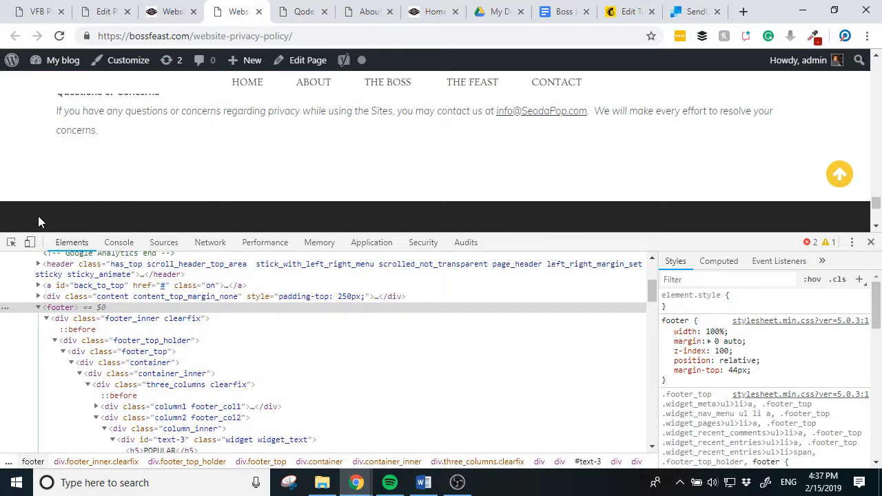
{"action": "scroll", "coordinate": [199, 207], "scroll_direction": "up", "scroll_amount": 8}
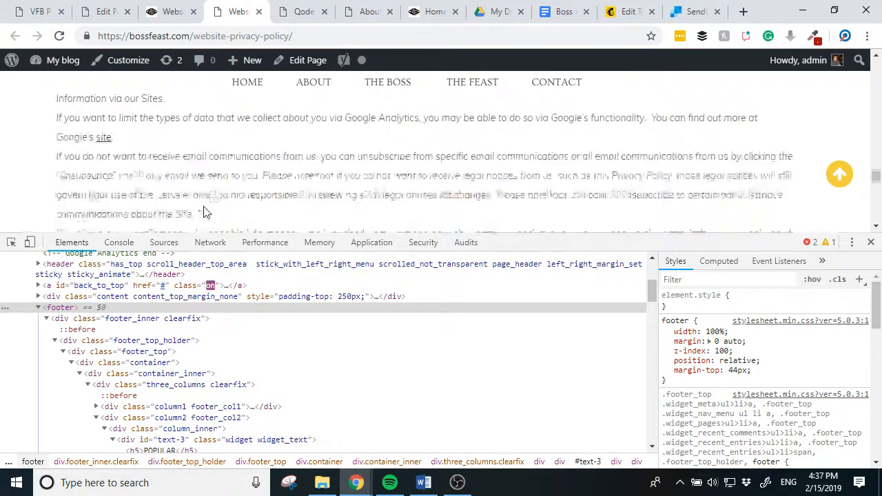
{"action": "left_click", "coordinate": [59, 35]}
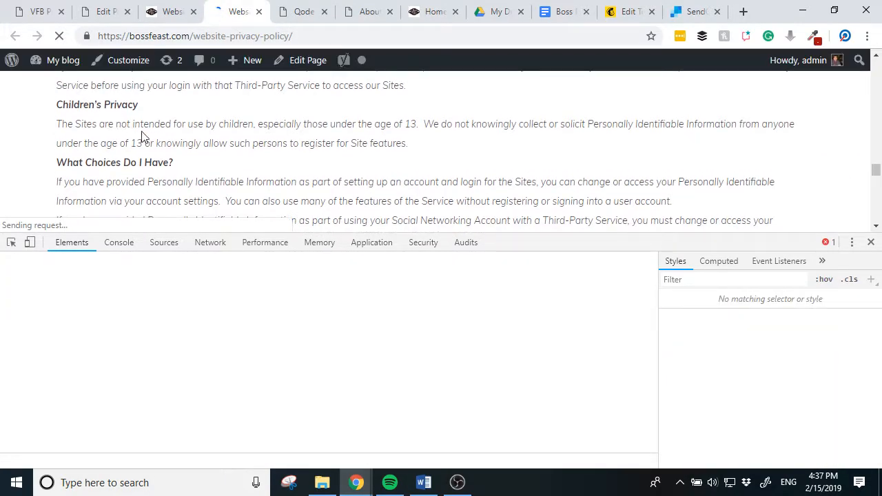
{"action": "scroll", "coordinate": [442, 194], "scroll_direction": "up", "scroll_amount": 4}
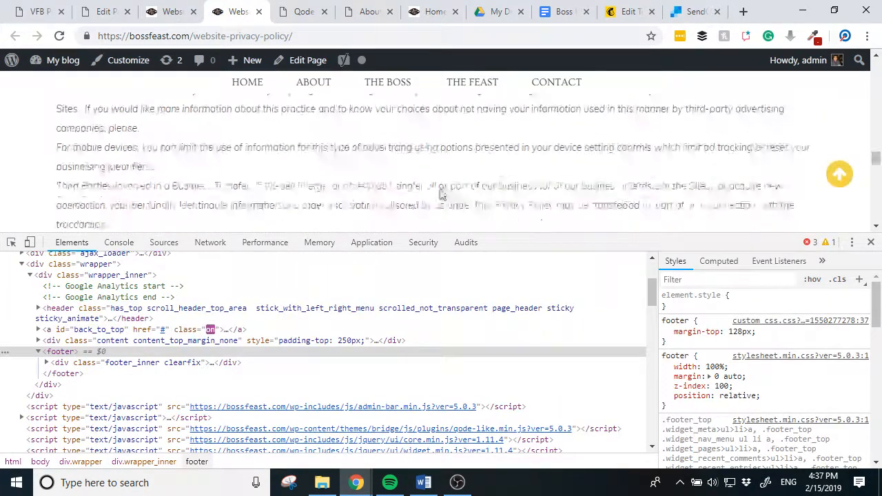
{"action": "scroll", "coordinate": [255, 202], "scroll_direction": "up", "scroll_amount": 3}
Enlarge the page preview area, preview the privacy policy in responsive device mode and read through its text
{"action": "left_click_drag", "start_coordinate": [523, 239], "coordinate": [523, 303]}
{"action": "left_click", "coordinate": [29, 308]}
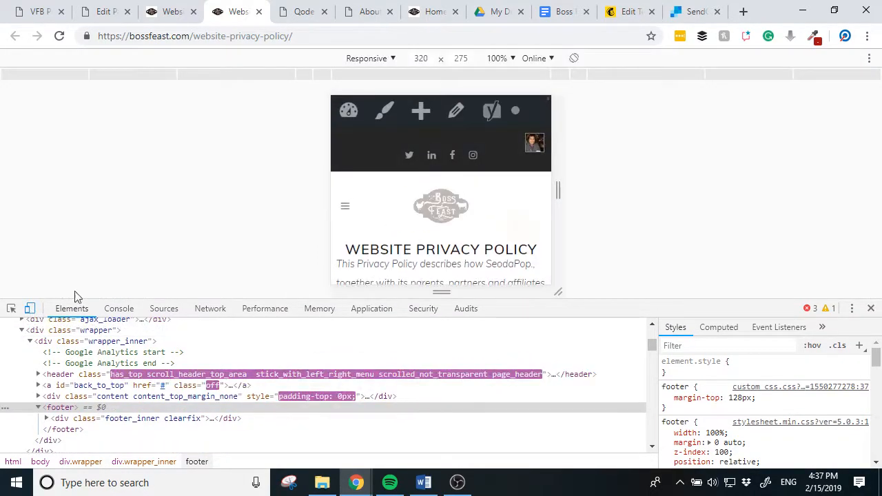
{"action": "scroll", "coordinate": [388, 174], "scroll_direction": "down", "scroll_amount": 3}
{"action": "scroll", "coordinate": [388, 174], "scroll_direction": "down", "scroll_amount": 1}
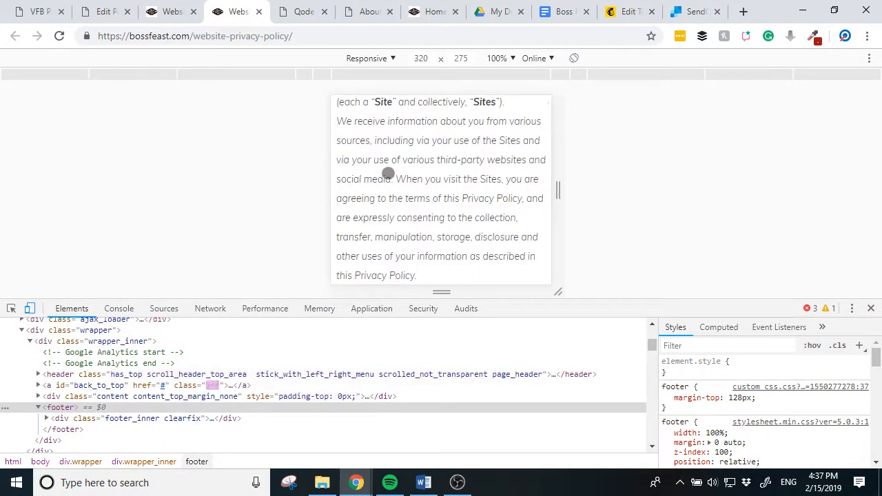
{"action": "scroll", "coordinate": [388, 173], "scroll_direction": "down", "scroll_amount": 5}
{"action": "scroll", "coordinate": [374, 117], "scroll_direction": "up", "scroll_amount": 3}
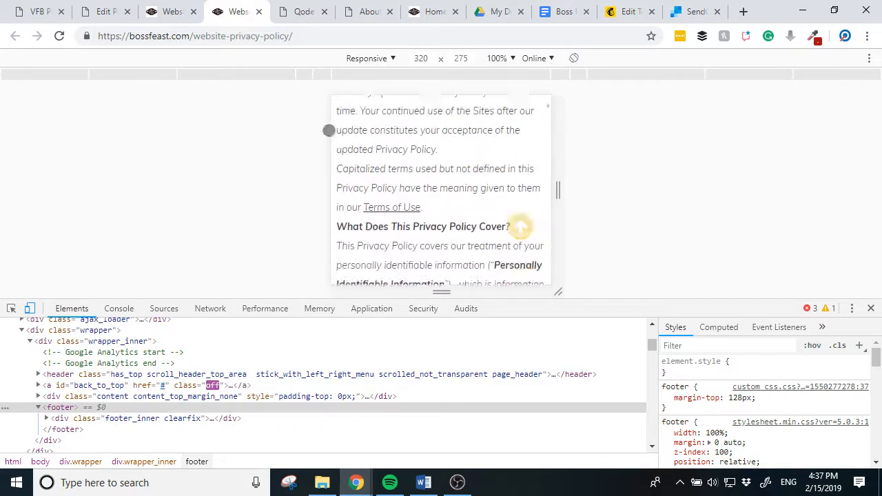
Compare the side margins of the privacy policy text at preview widths of 425, 375 and 320 pixels
{"action": "left_click", "coordinate": [303, 73]}
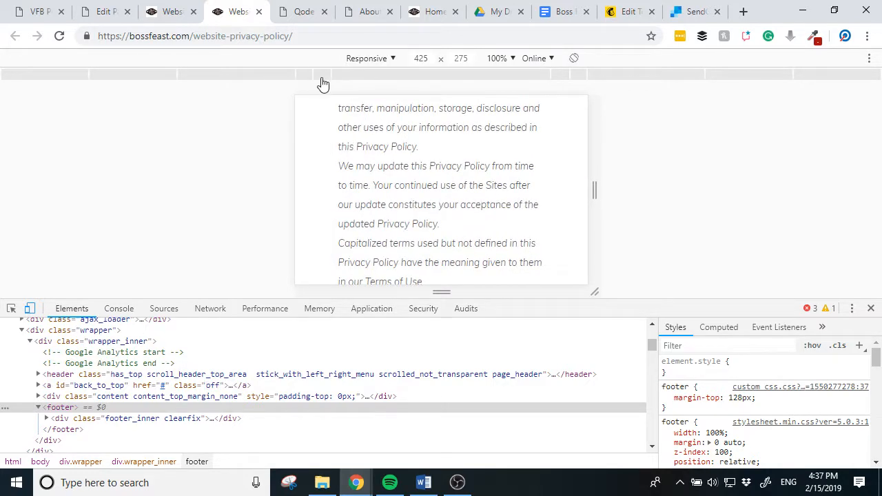
{"action": "left_click", "coordinate": [322, 75]}
{"action": "left_click", "coordinate": [365, 75]}
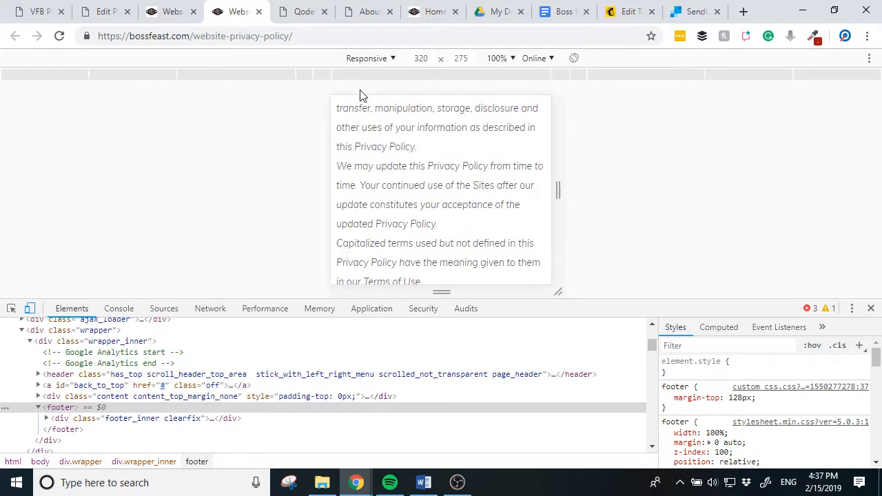
{"action": "left_click", "coordinate": [321, 75]}
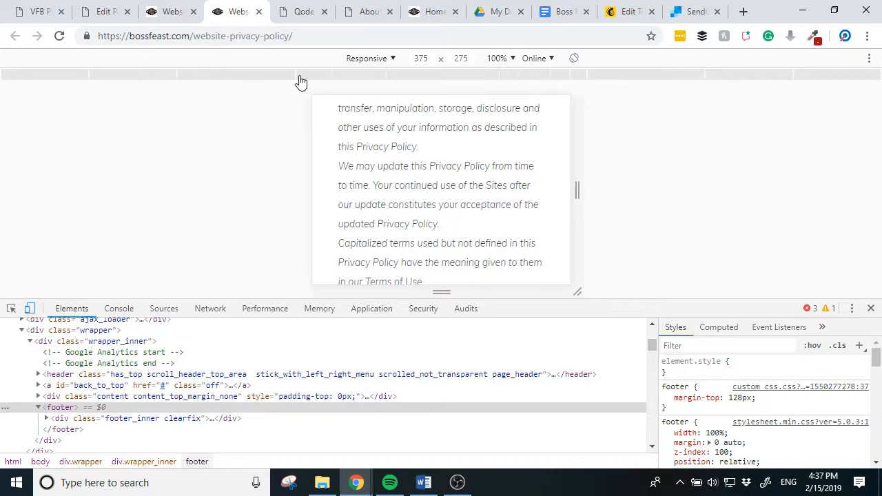
{"action": "left_click", "coordinate": [368, 77]}
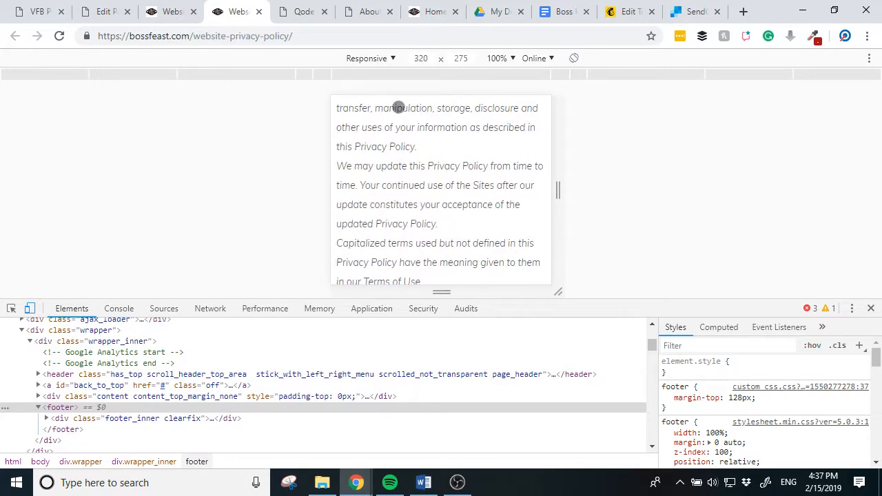
{"action": "left_click", "coordinate": [320, 80]}
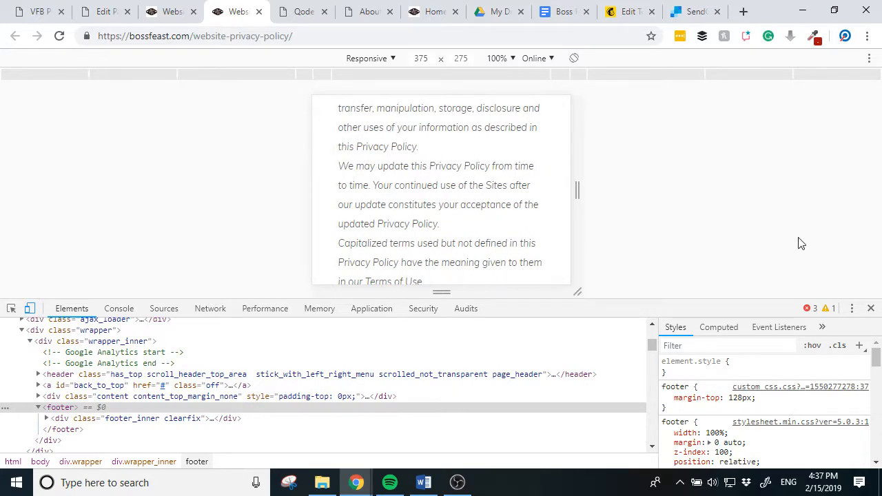
Close the developer tools on the privacy policy and About pages and inspect the privacy policy page's footer at full width
{"action": "left_click", "coordinate": [871, 307]}
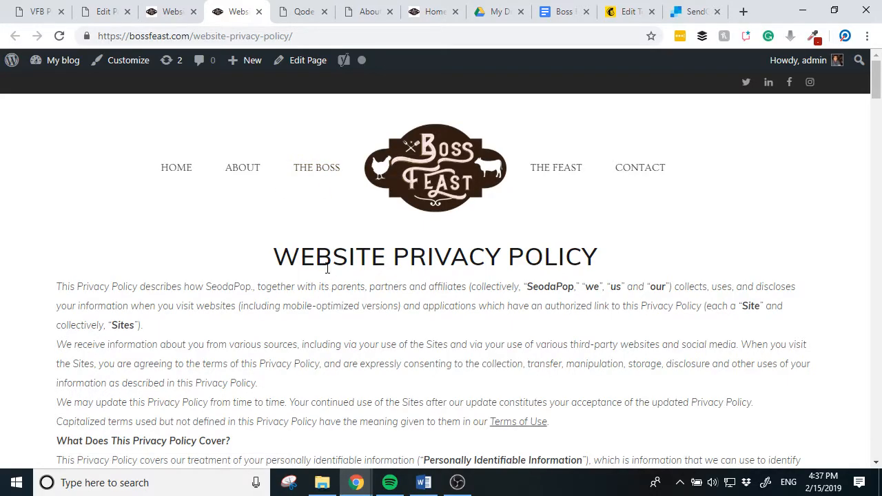
{"action": "scroll", "coordinate": [332, 252], "scroll_direction": "down", "scroll_amount": 20}
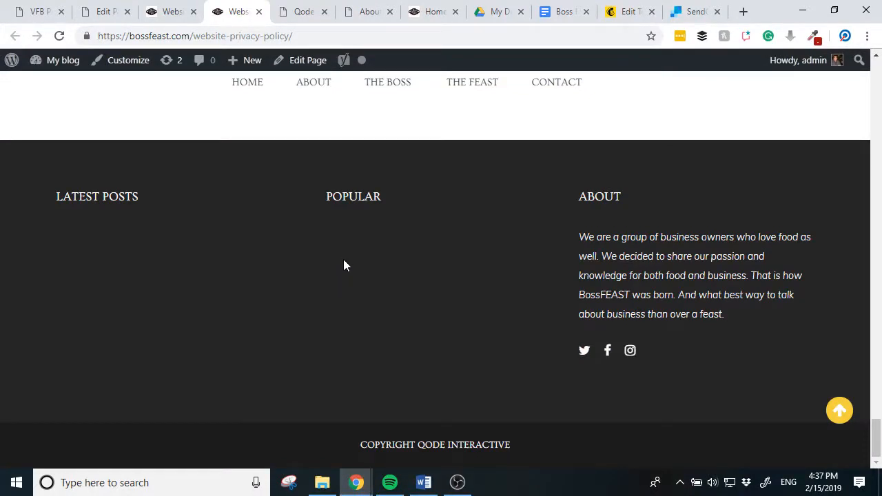
{"action": "left_click", "coordinate": [363, 12]}
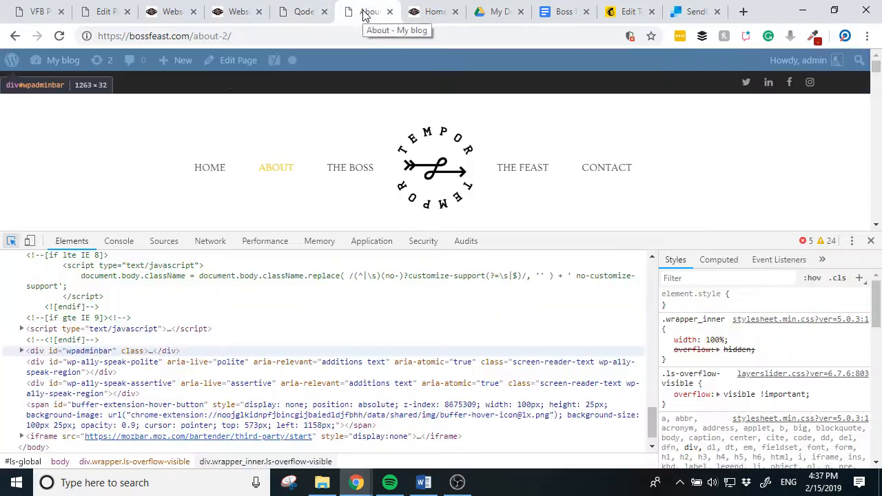
{"action": "left_click", "coordinate": [870, 240]}
{"action": "left_click", "coordinate": [232, 13]}
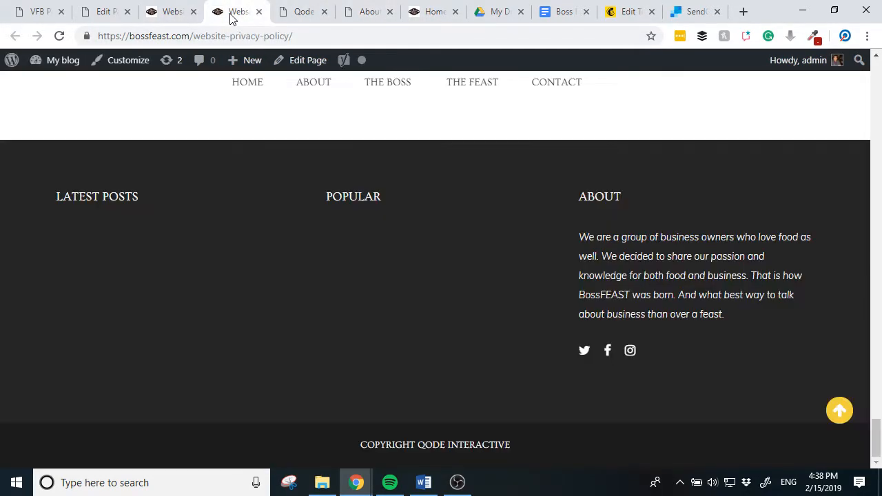
{"action": "scroll", "coordinate": [302, 80], "scroll_direction": "up", "scroll_amount": 5}
Return from the live site to the WordPress admin and open the Menus management page
{"action": "left_click", "coordinate": [299, 12]}
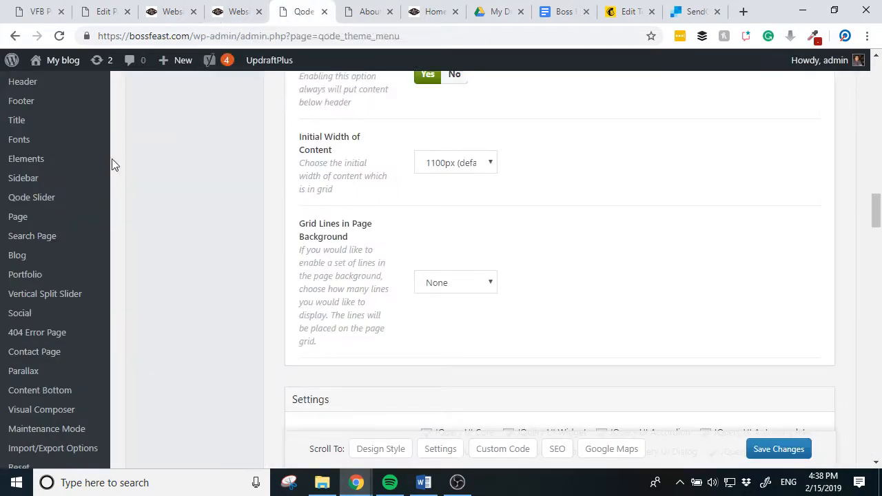
{"action": "scroll", "coordinate": [112, 159], "scroll_direction": "up", "scroll_amount": 5}
{"action": "scroll", "coordinate": [38, 245], "scroll_direction": "up", "scroll_amount": 5}
{"action": "scroll", "coordinate": [59, 232], "scroll_direction": "down", "scroll_amount": 1}
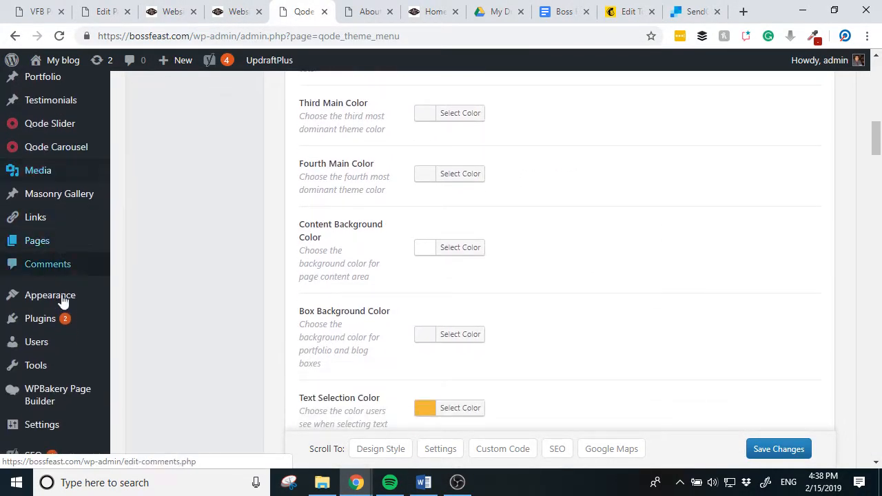
{"action": "mouse_move", "coordinate": [85, 305]}
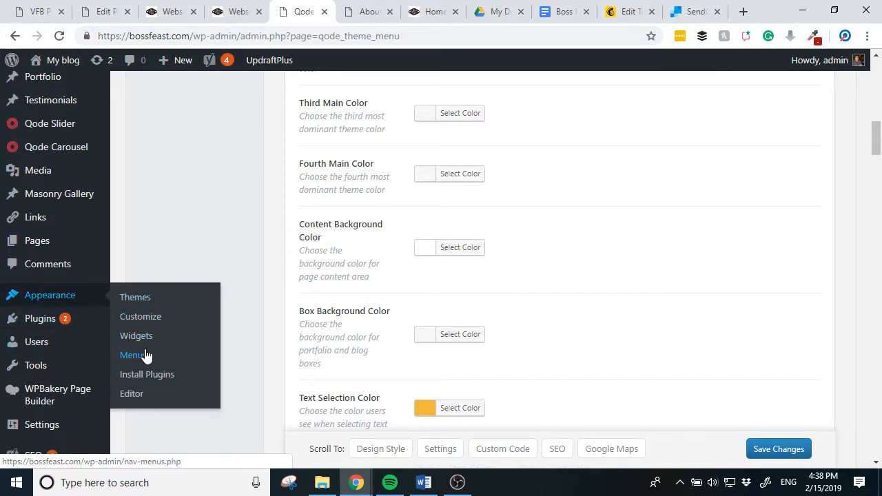
{"action": "left_click", "coordinate": [145, 354]}
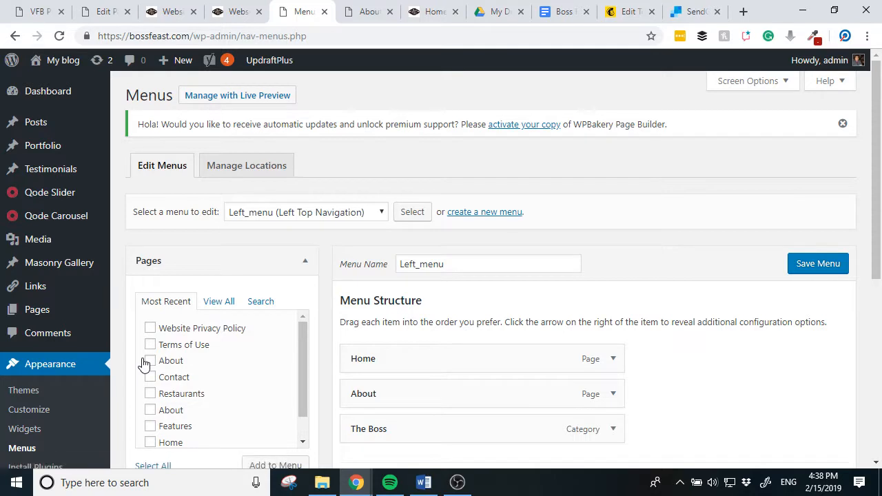
Create a new navigation menu named "Footer Menu"
{"action": "left_click", "coordinate": [289, 213]}
{"action": "left_click", "coordinate": [351, 185]}
{"action": "left_click", "coordinate": [494, 213]}
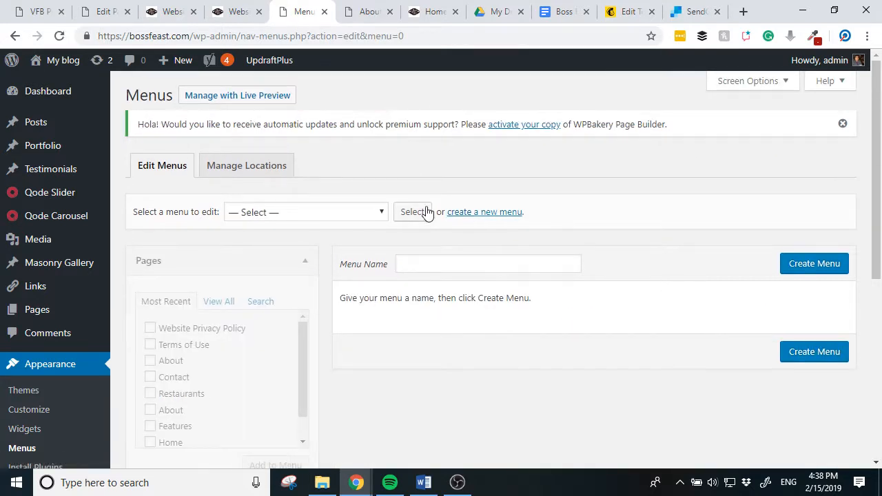
{"action": "left_click", "coordinate": [416, 265]}
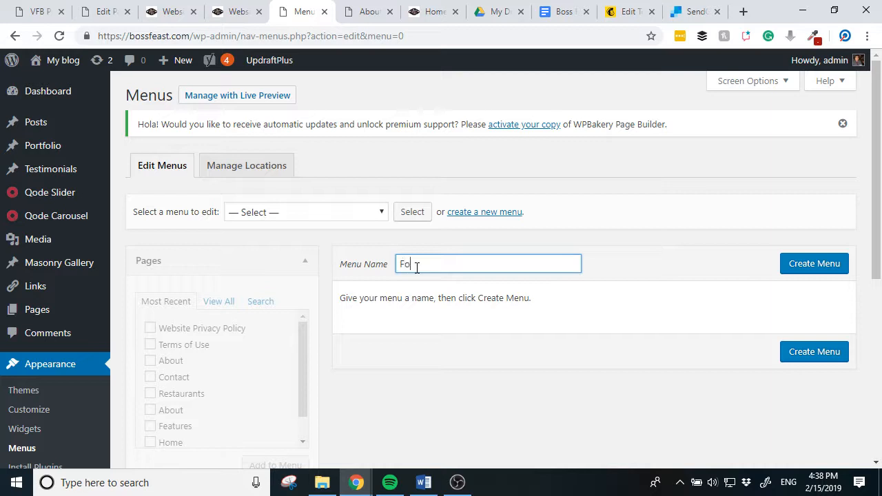
{"action": "type", "text": "Footer M"}
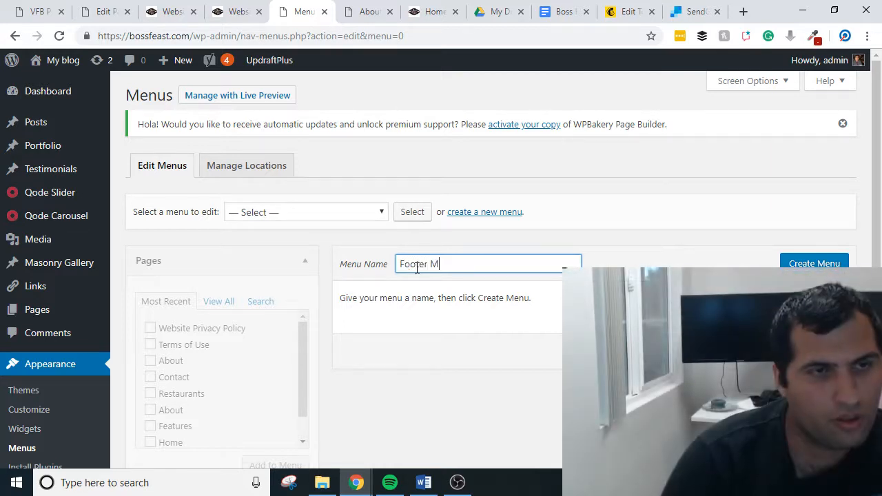
{"action": "type", "text": "enu"}
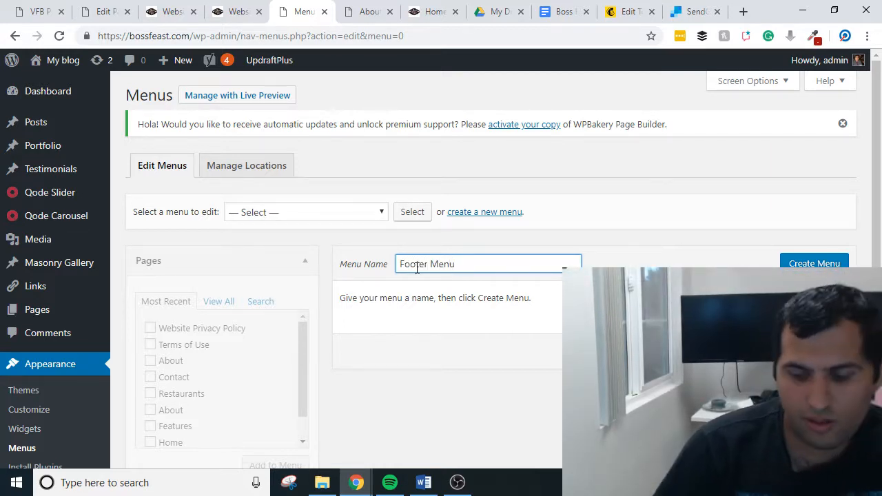
{"action": "key", "text": "Return"}
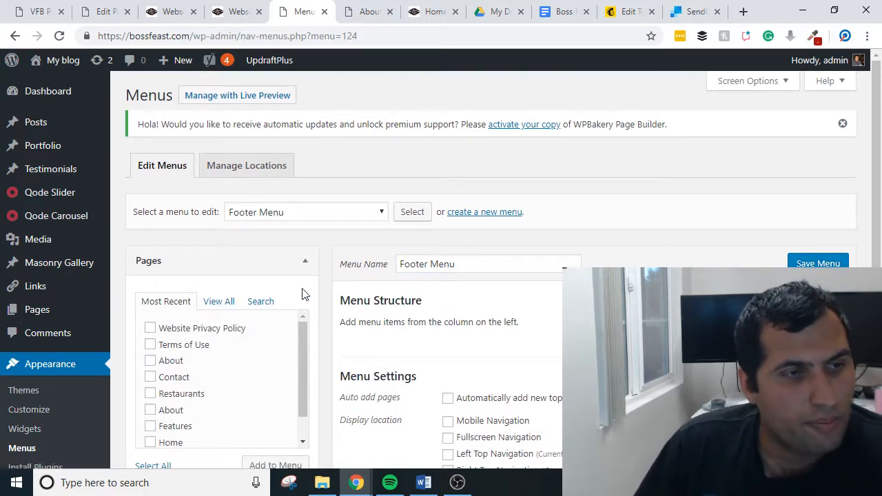
Add the Website Privacy Policy, Terms of Use, first-listed About and Contact pages to the Footer Menu
{"action": "left_click", "coordinate": [151, 346]}
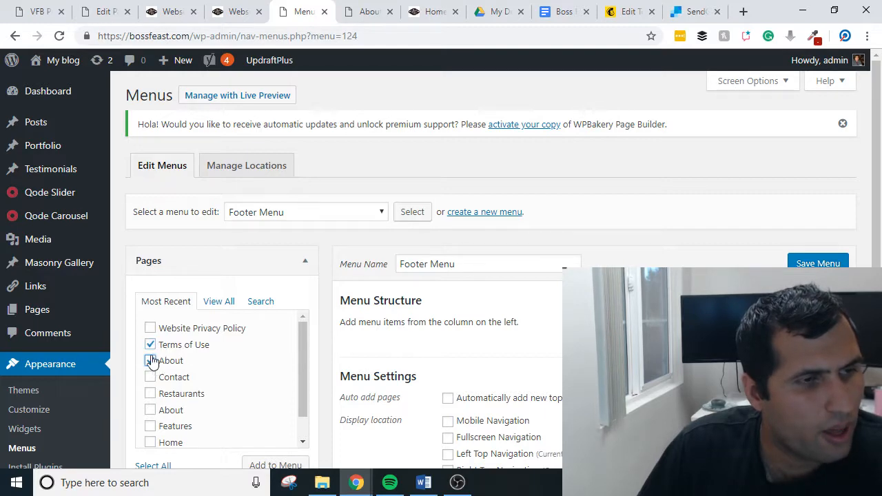
{"action": "left_click", "coordinate": [150, 361]}
{"action": "left_click", "coordinate": [151, 329]}
{"action": "scroll", "coordinate": [403, 341], "scroll_direction": "down", "scroll_amount": 5}
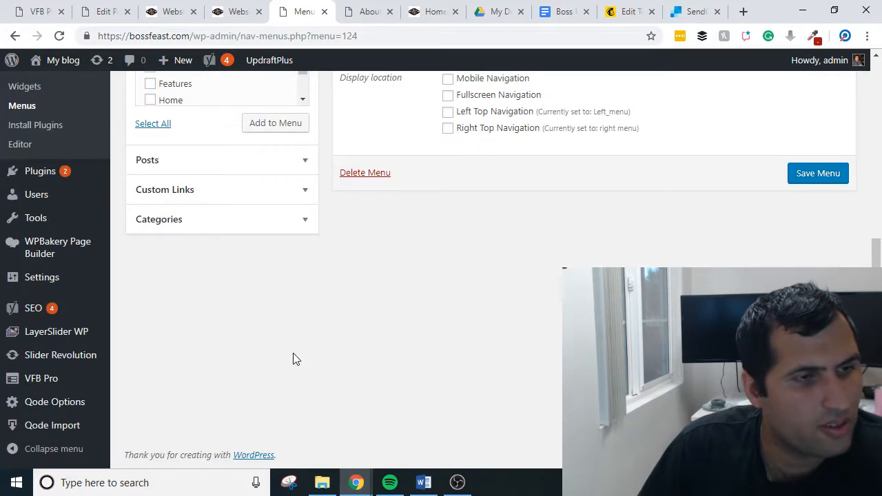
{"action": "left_click", "coordinate": [275, 126]}
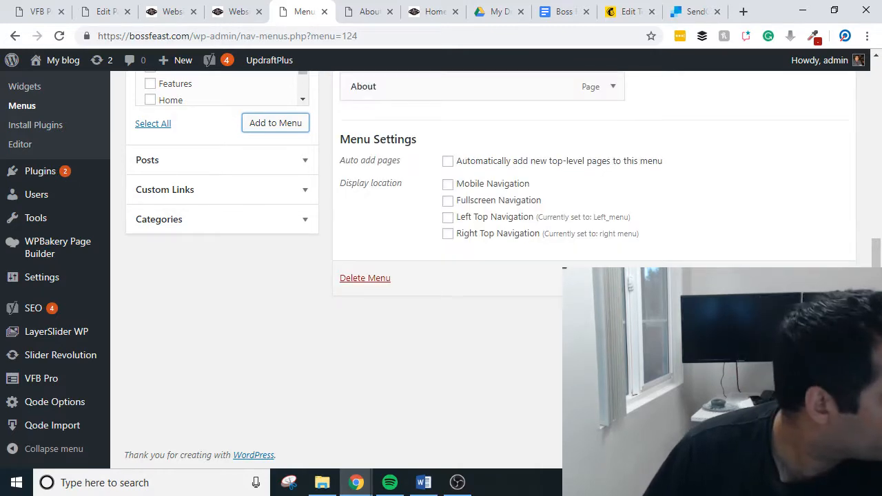
{"action": "scroll", "coordinate": [307, 308], "scroll_direction": "up", "scroll_amount": 4}
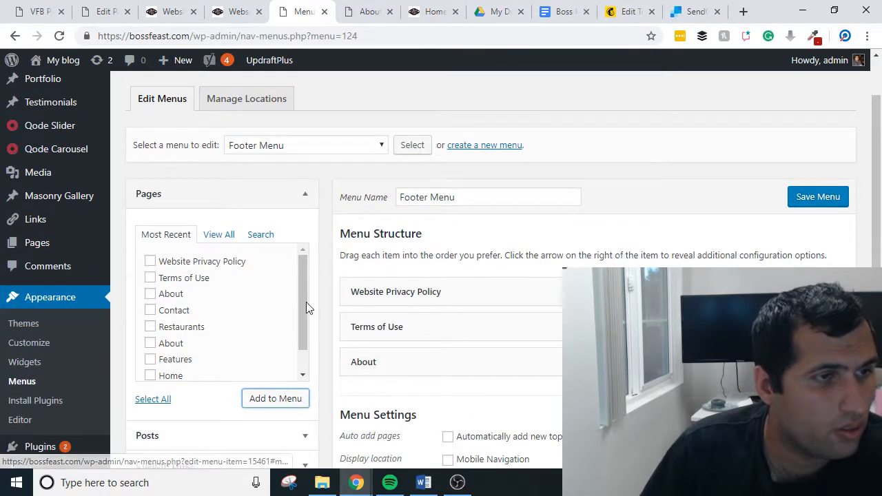
{"action": "left_click", "coordinate": [173, 310]}
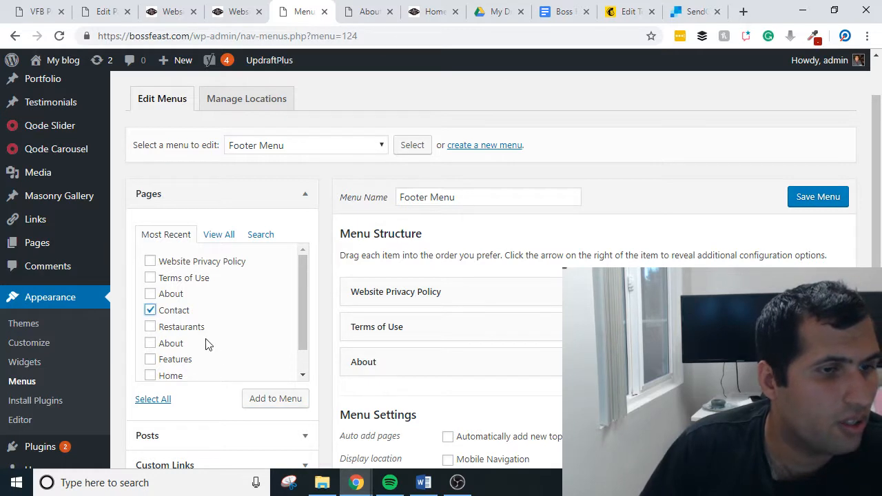
{"action": "left_click", "coordinate": [277, 407]}
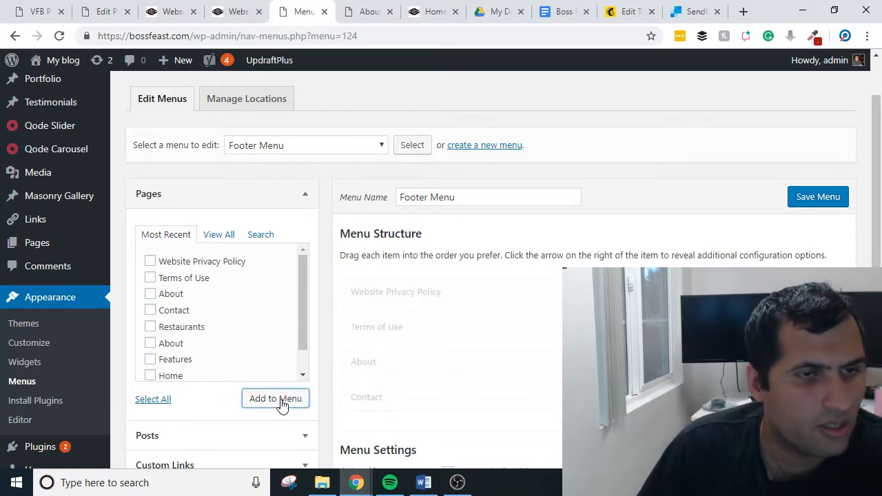
Reorder the Footer Menu to Contact, About, Website Privacy Policy, Terms of Use and save it
{"action": "left_click_drag", "start_coordinate": [400, 386], "coordinate": [398, 290]}
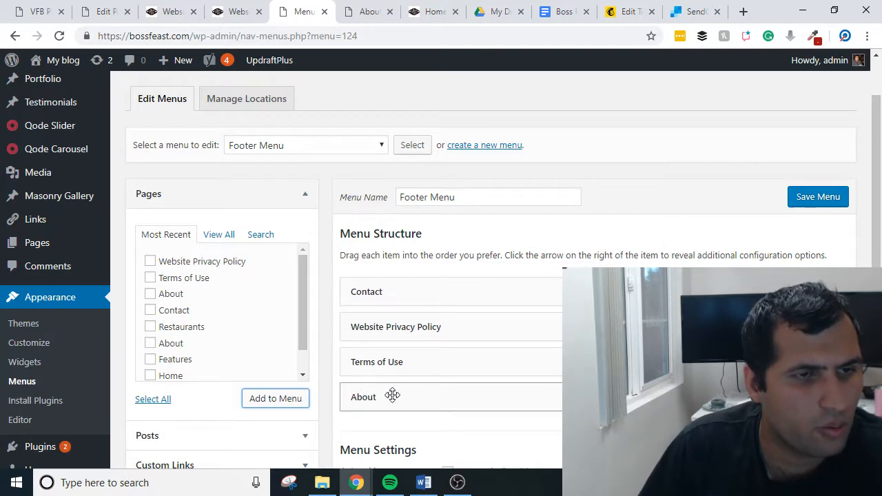
{"action": "left_click_drag", "start_coordinate": [392, 394], "coordinate": [391, 330]}
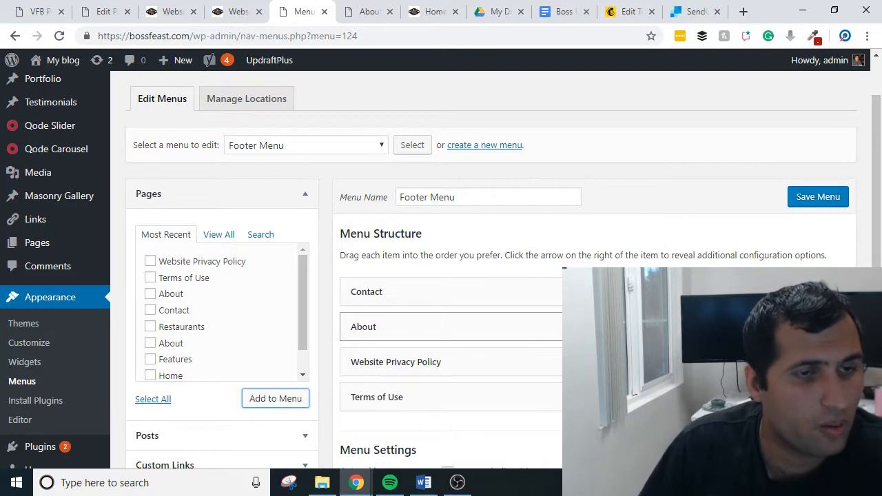
{"action": "left_click", "coordinate": [833, 205]}
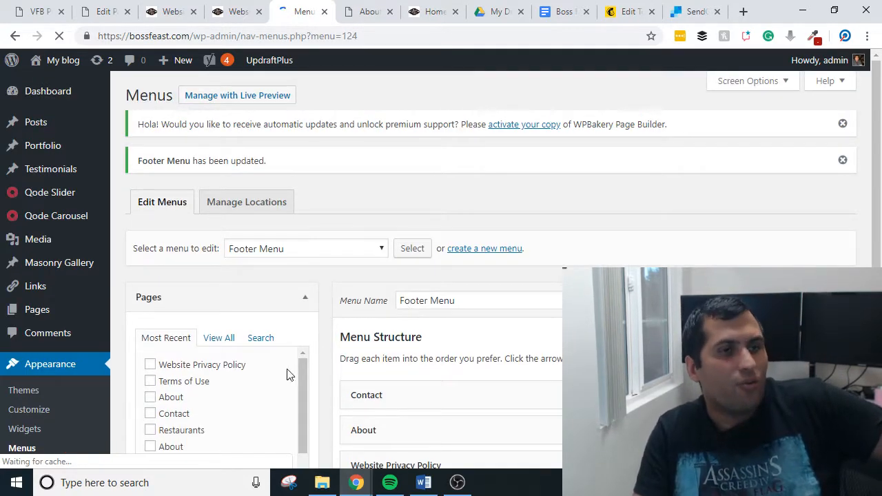
Open the Widgets management page alongside the Menus page and expand the Footer Column 1 area
{"action": "scroll", "coordinate": [43, 424], "scroll_direction": "down", "scroll_amount": 1}
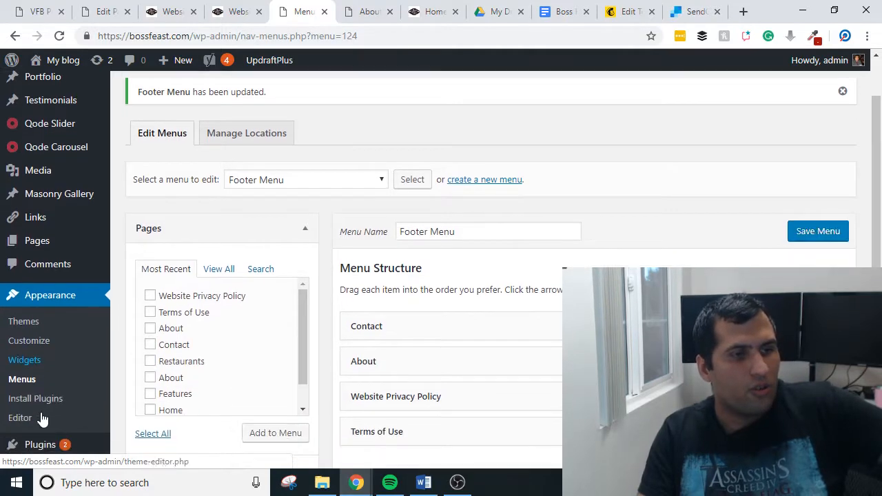
{"action": "middle_click", "coordinate": [28, 359]}
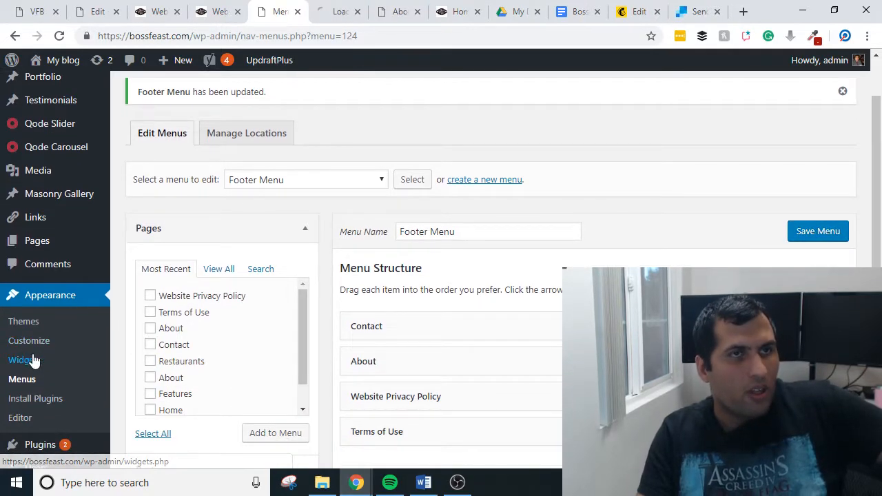
{"action": "left_click", "coordinate": [330, 10]}
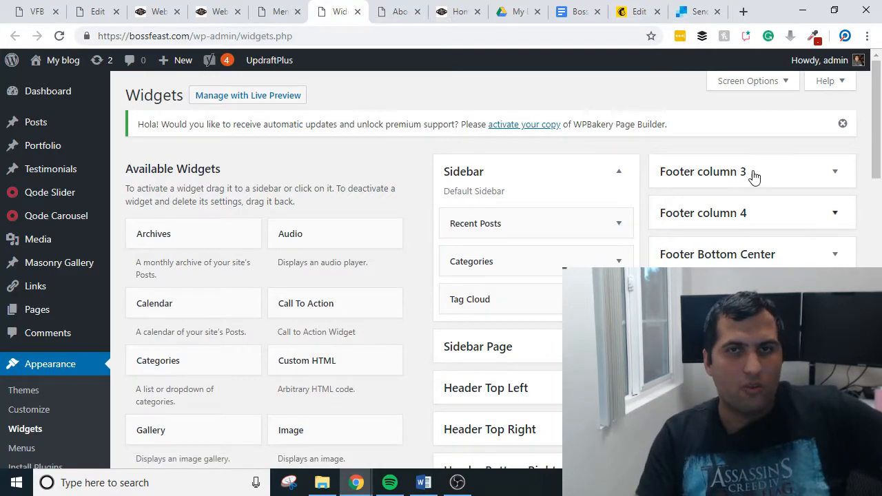
{"action": "scroll", "coordinate": [753, 176], "scroll_direction": "down", "scroll_amount": 5}
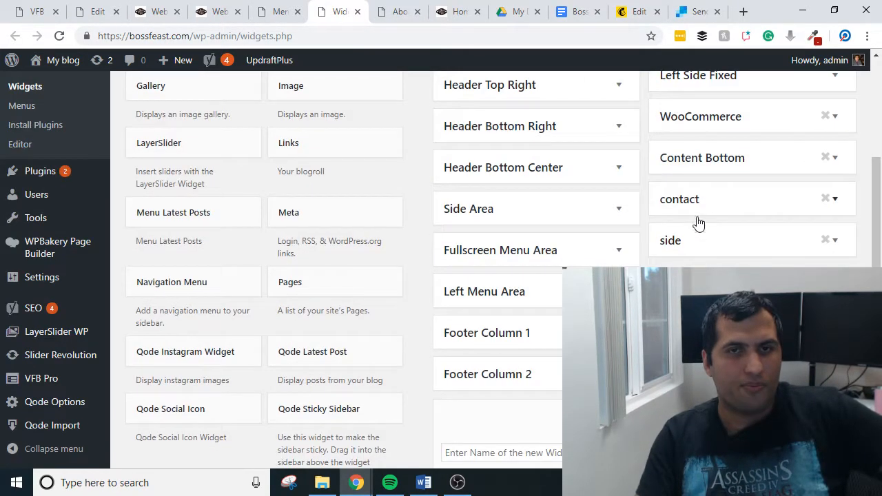
{"action": "left_click", "coordinate": [618, 332]}
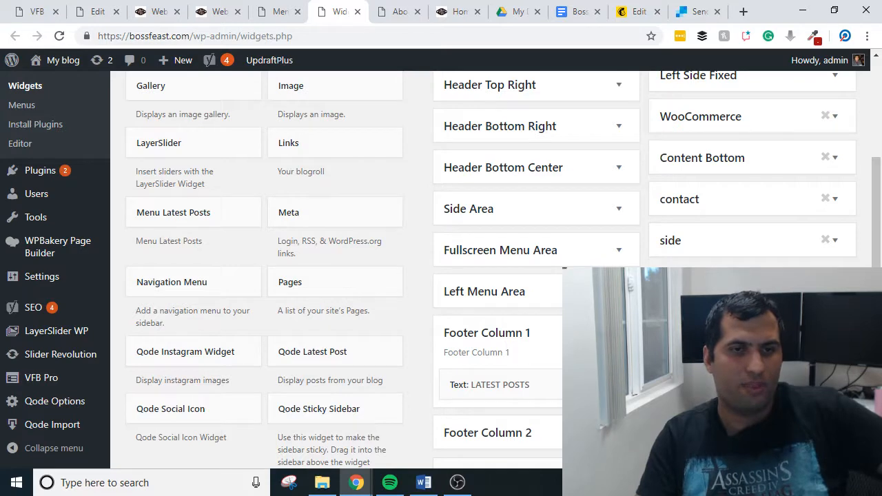
Examine the footer columns on the live privacy policy page and return to the Widgets page
{"action": "left_click", "coordinate": [219, 12]}
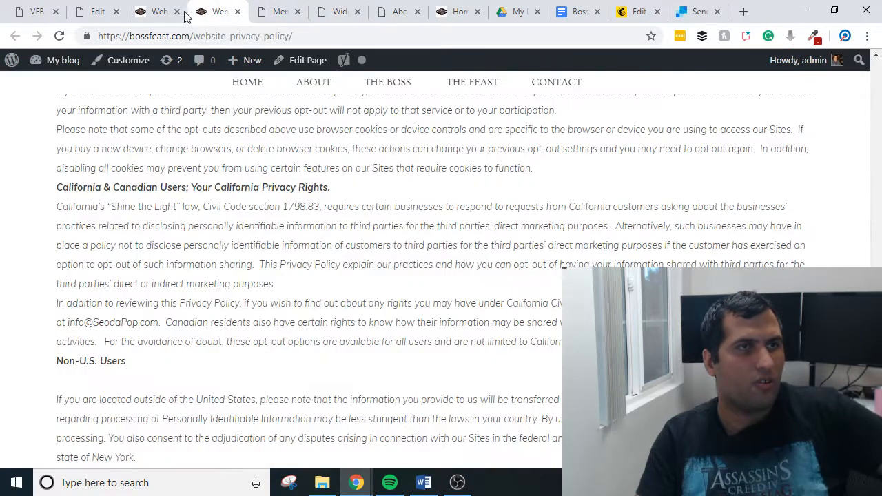
{"action": "scroll", "coordinate": [428, 282], "scroll_direction": "down", "scroll_amount": 10}
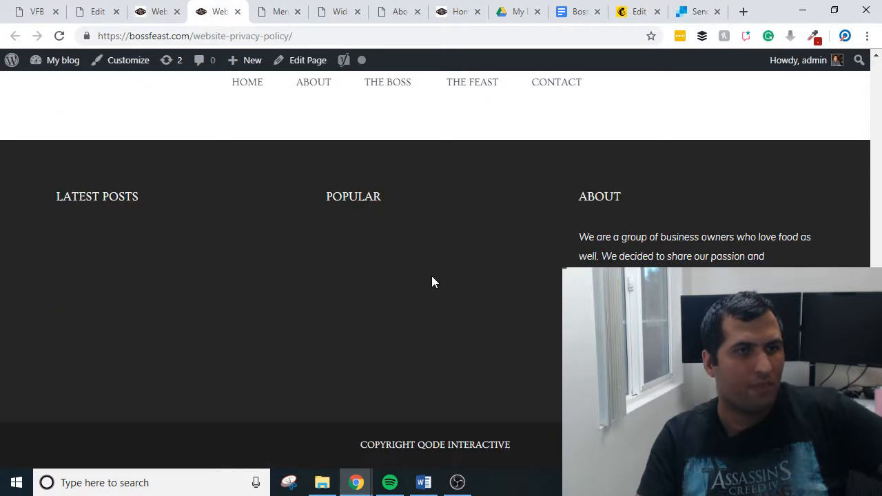
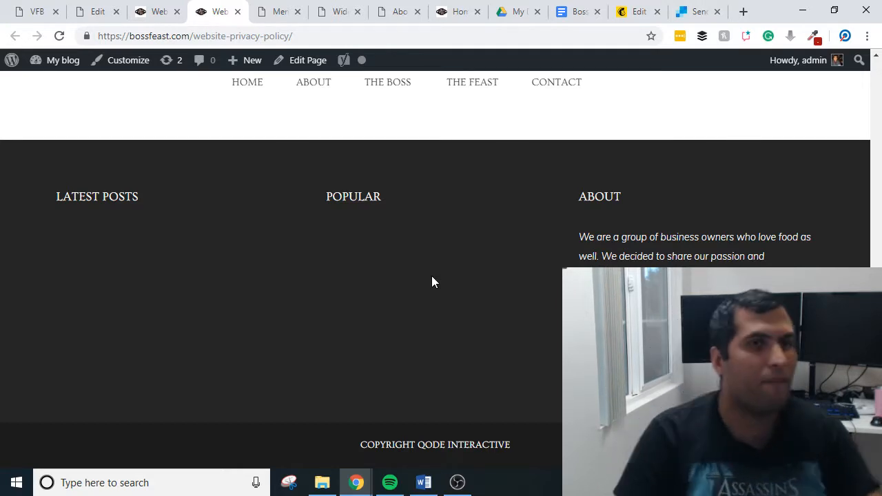
{"action": "left_click", "coordinate": [447, 19]}
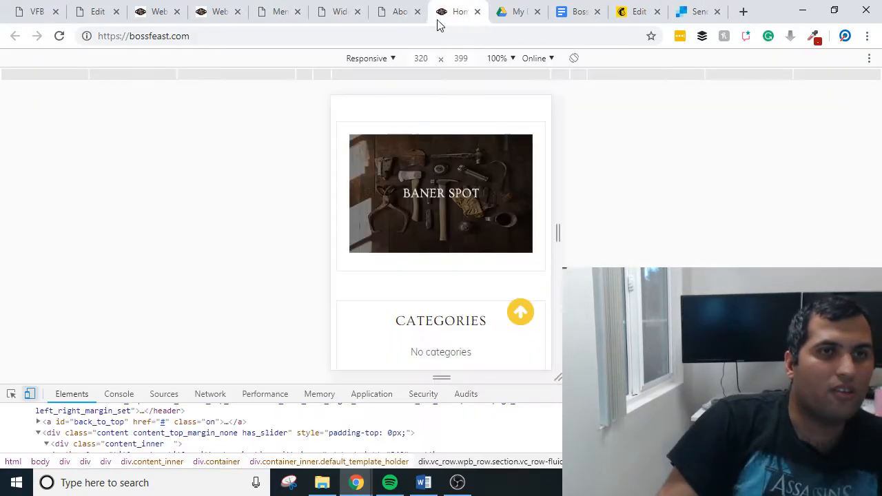
{"action": "left_click", "coordinate": [379, 19]}
{"action": "left_click", "coordinate": [280, 18]}
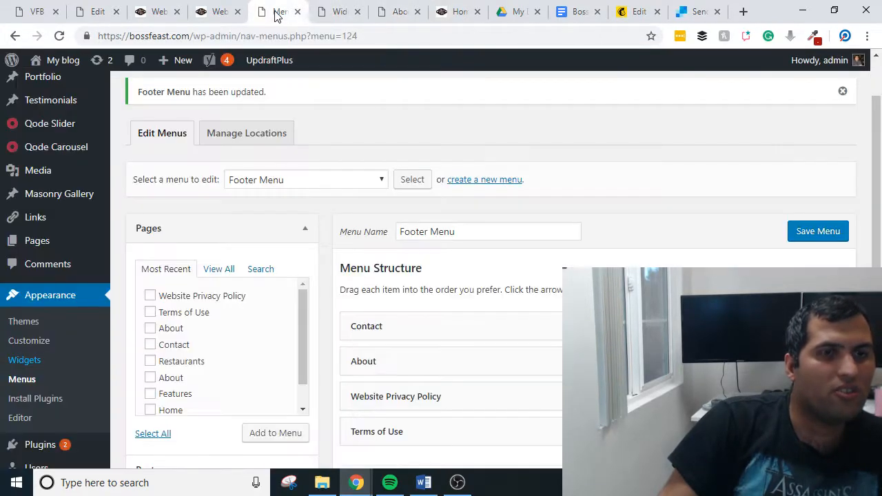
{"action": "left_click", "coordinate": [340, 19]}
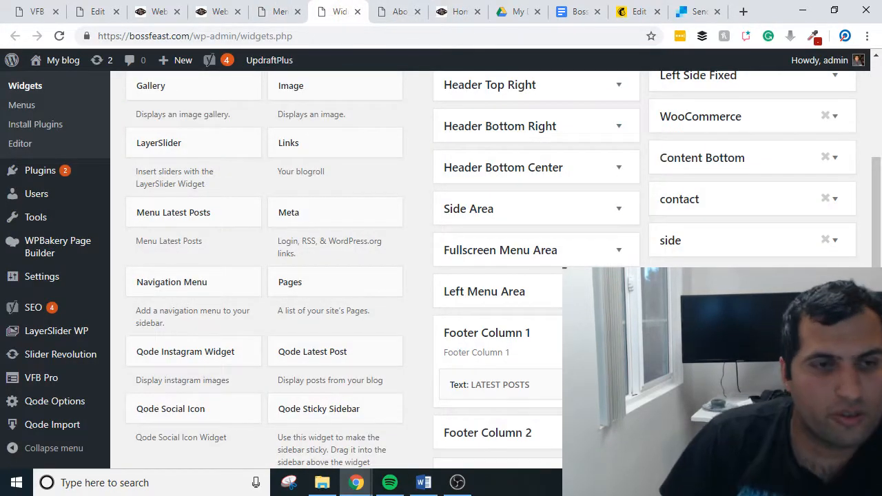
Review the LATEST POSTS text widget in Footer Column 1 and delete it
{"action": "left_click", "coordinate": [489, 384]}
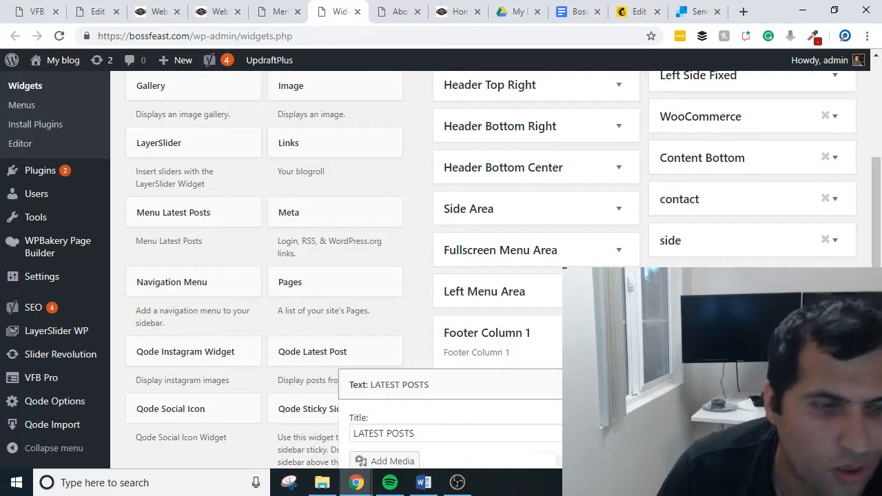
{"action": "scroll", "coordinate": [382, 407], "scroll_direction": "down", "scroll_amount": 4}
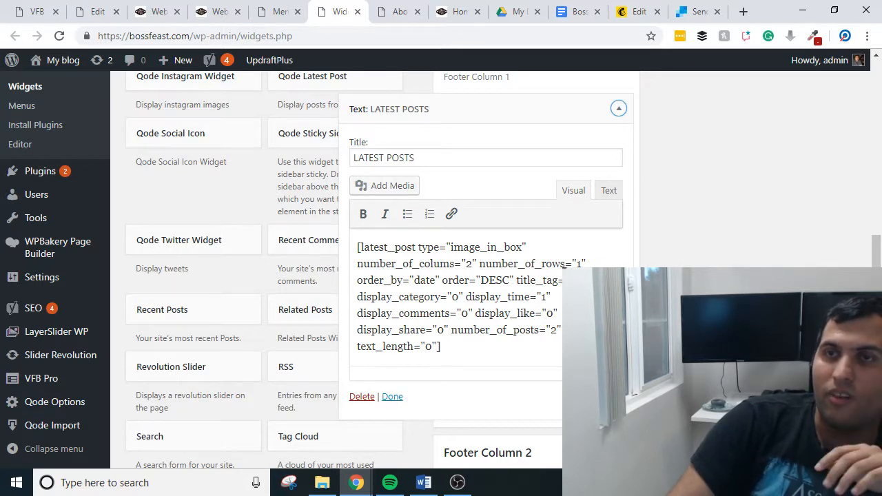
{"action": "key", "text": "alt+Tab"}
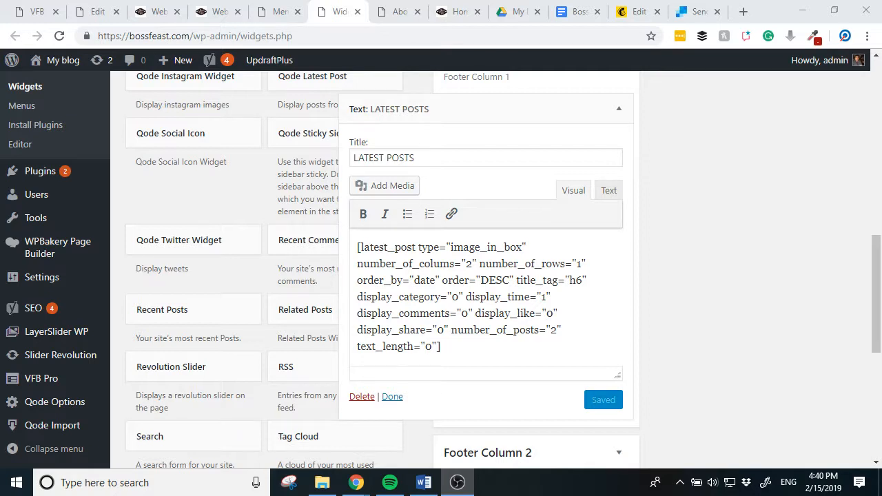
{"action": "key", "text": "alt+Tab"}
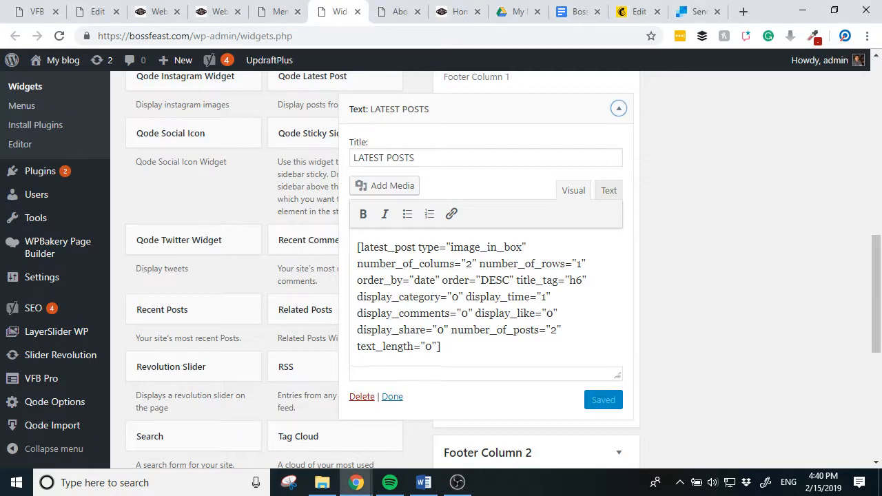
{"action": "left_click", "coordinate": [361, 397]}
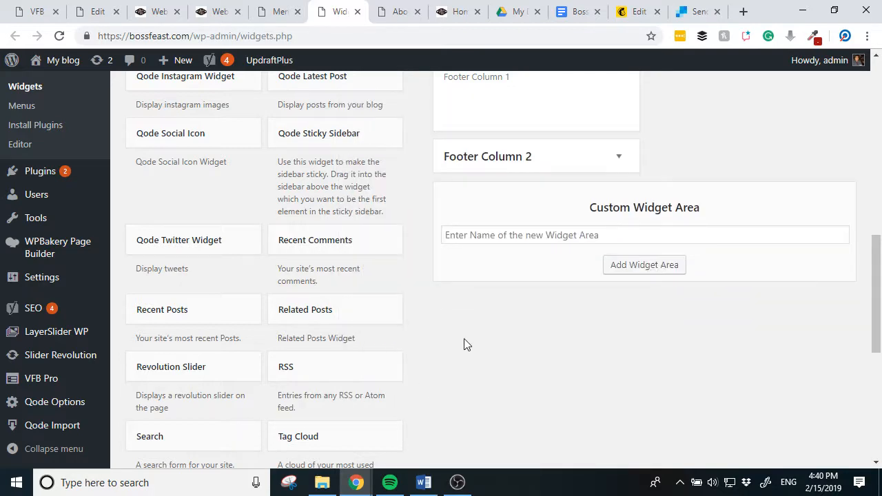
Add a Navigation Menu widget to Footer Column 1, assign Footer Menu to it and save the widget
{"action": "scroll", "coordinate": [492, 320], "scroll_direction": "up", "scroll_amount": 4}
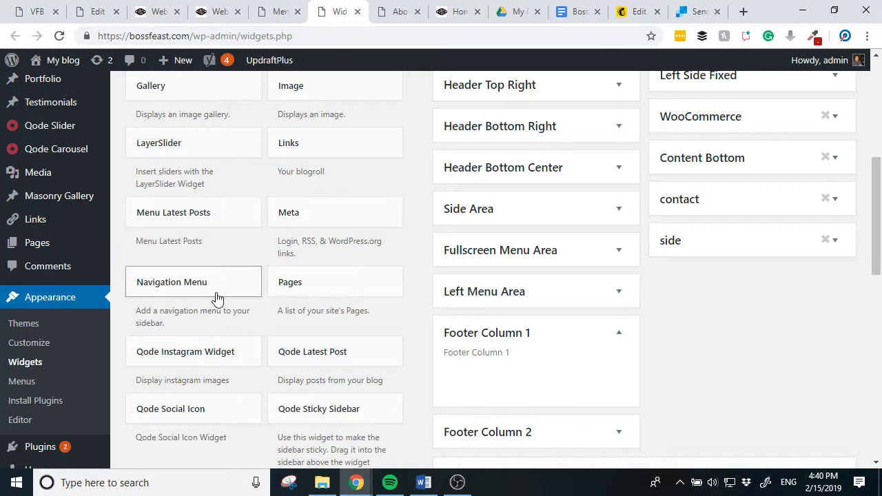
{"action": "left_click_drag", "start_coordinate": [214, 297], "coordinate": [525, 372]}
{"action": "scroll", "coordinate": [665, 370], "scroll_direction": "down", "scroll_amount": 3}
{"action": "left_click", "coordinate": [541, 255]}
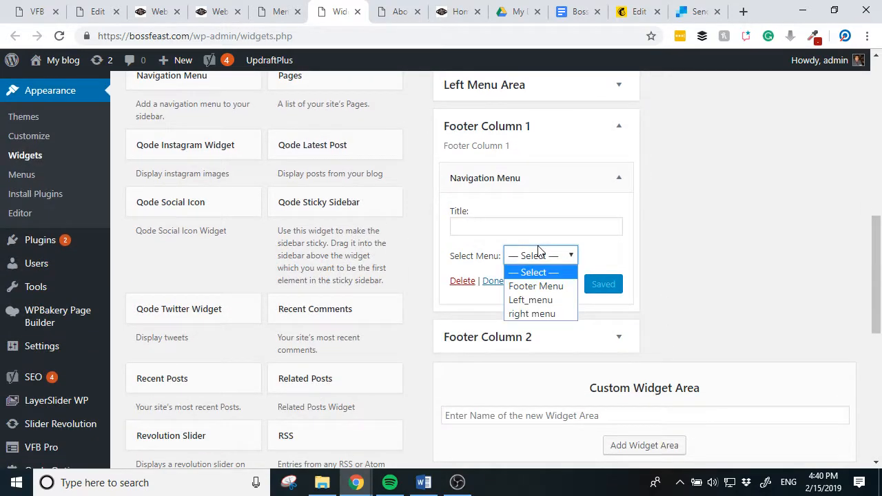
{"action": "left_click", "coordinate": [542, 288]}
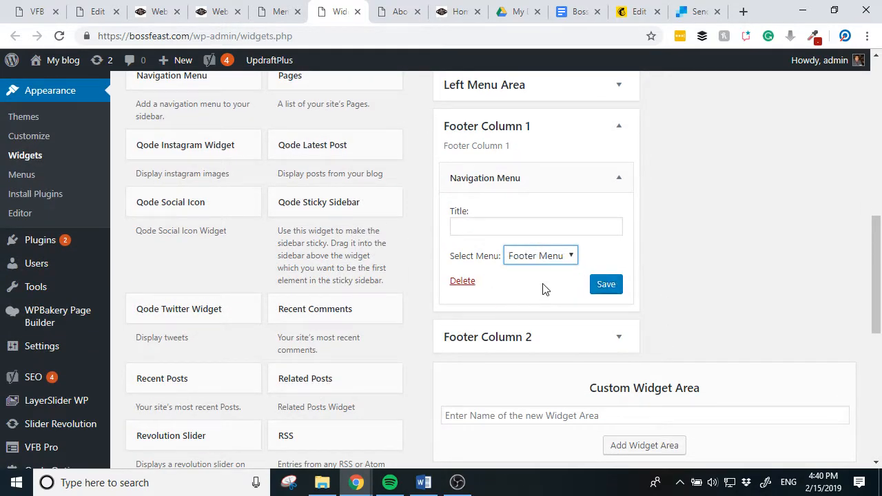
{"action": "left_click", "coordinate": [605, 286]}
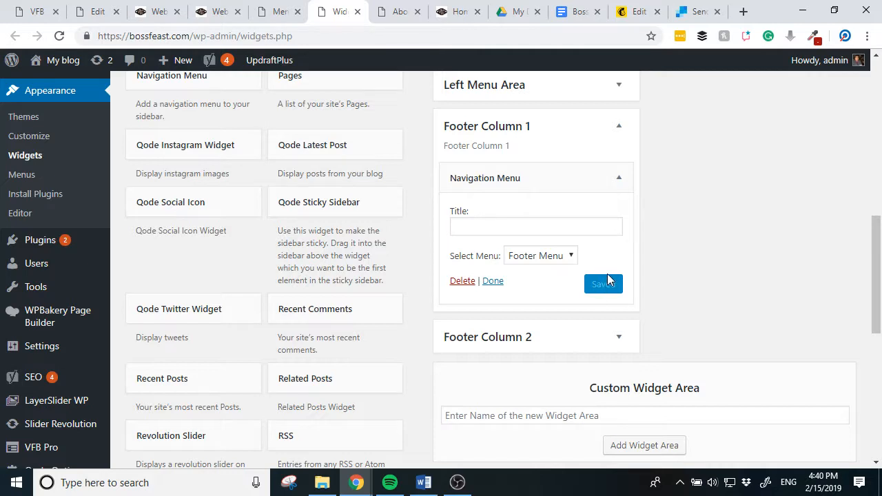
Title the Navigation Menu widget in Footer Column 1 "Boos Feast" and save it
{"action": "left_click", "coordinate": [466, 228]}
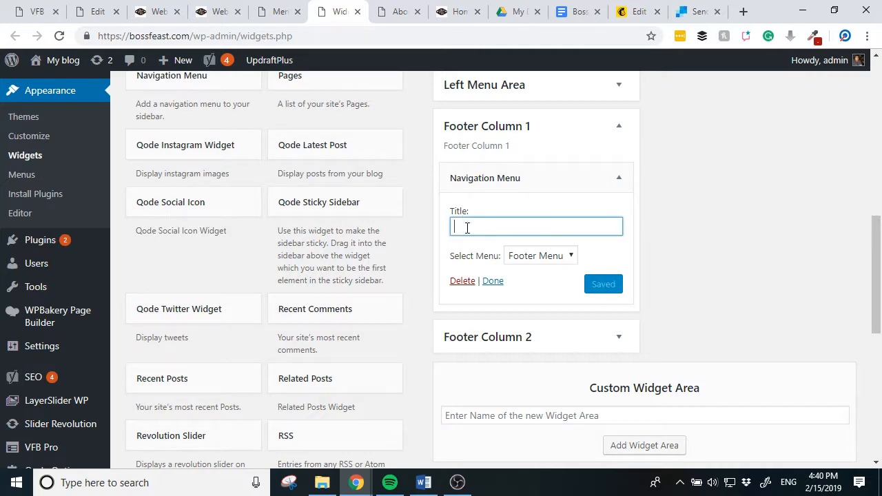
{"action": "type", "text": "Boss F"}
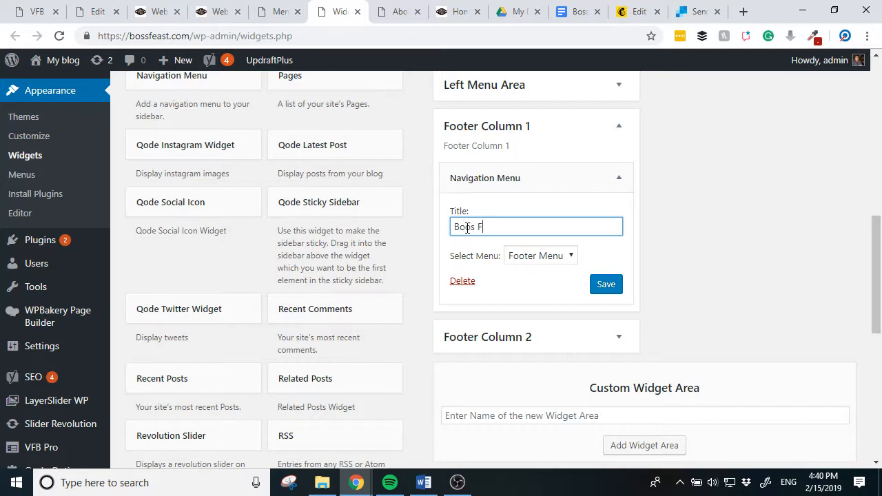
{"action": "type", "text": "east"}
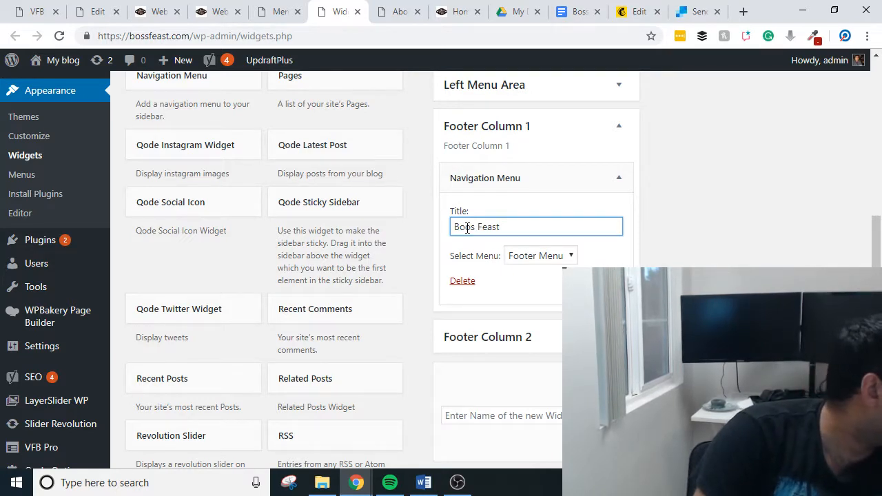
{"action": "key", "text": "BackSpace"}
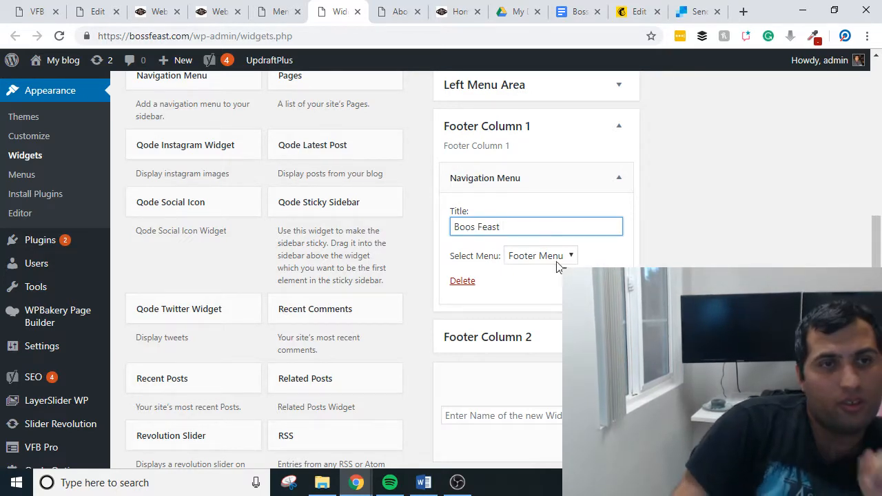
{"action": "key", "text": "Return"}
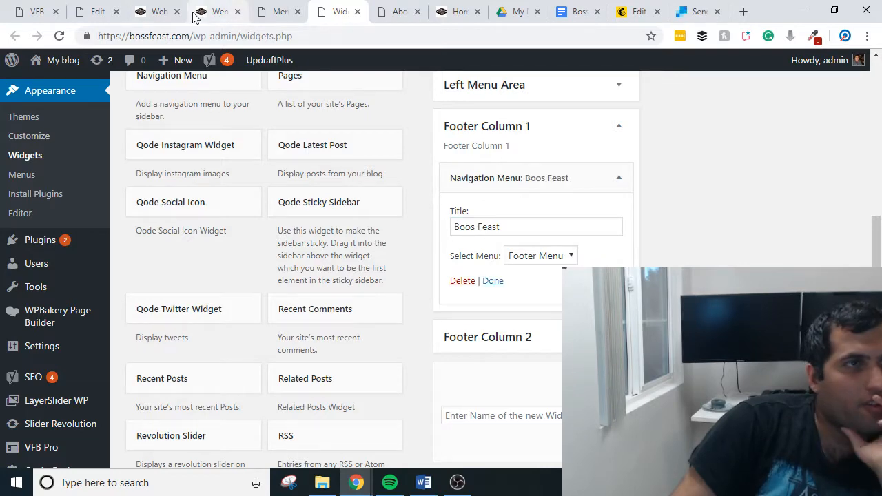
Reload the live privacy policy page and open the footer's Contact, About, Website Privacy Policy and Terms of Use links in separate tabs
{"action": "left_click", "coordinate": [209, 13]}
{"action": "left_click", "coordinate": [59, 36]}
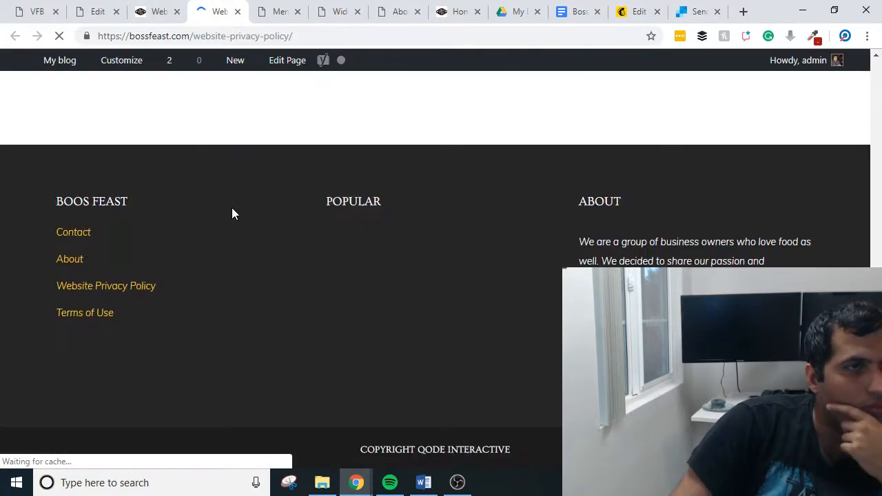
{"action": "middle_click", "coordinate": [75, 234]}
{"action": "middle_click", "coordinate": [74, 254]}
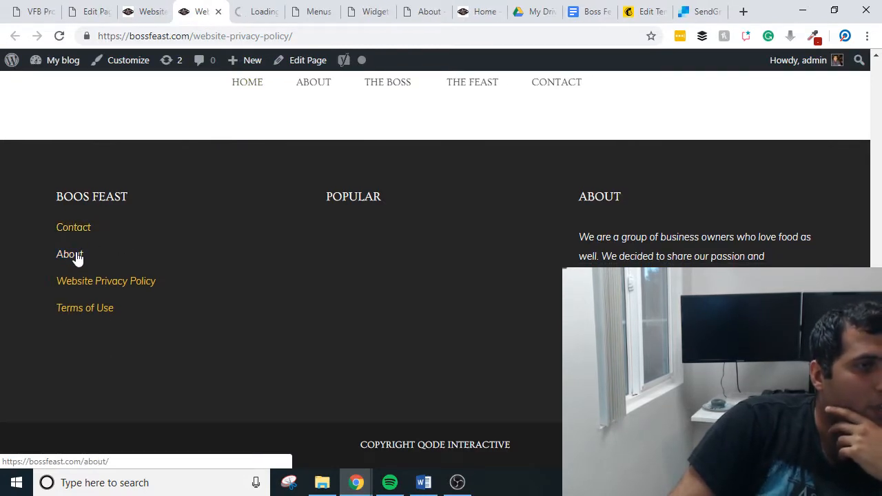
{"action": "middle_click", "coordinate": [89, 283]}
{"action": "middle_click", "coordinate": [90, 307]}
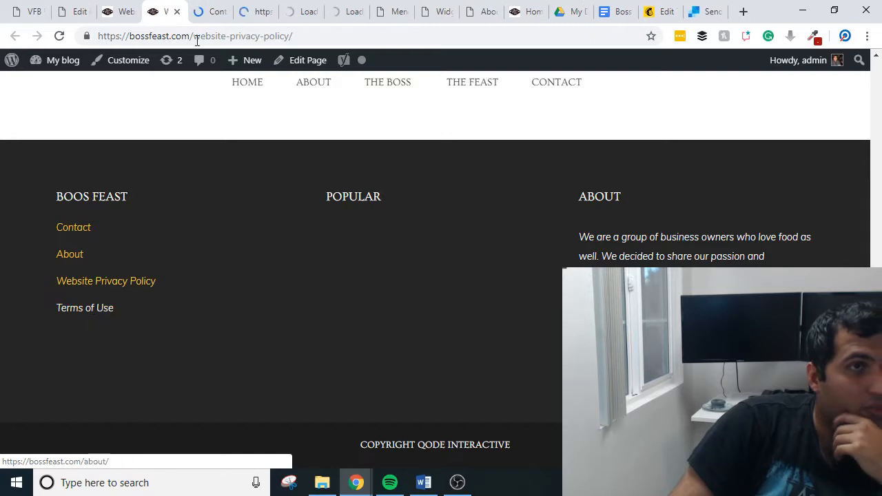
Examine the layout and form area of the live Contact page
{"action": "left_click", "coordinate": [211, 13]}
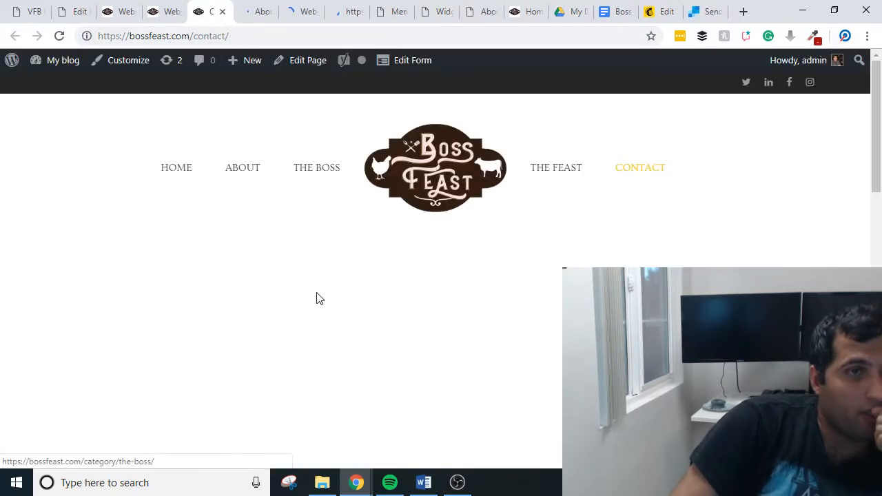
{"action": "scroll", "coordinate": [349, 332], "scroll_direction": "down", "scroll_amount": 5}
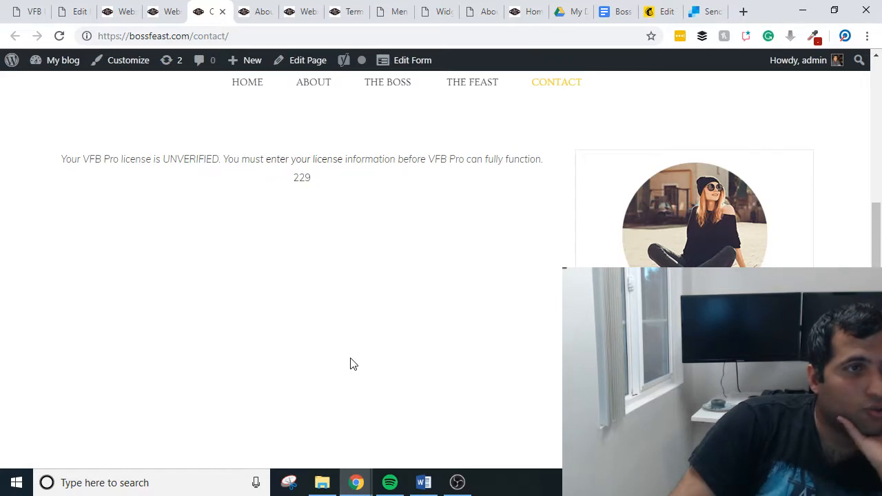
{"action": "scroll", "coordinate": [353, 364], "scroll_direction": "up", "scroll_amount": 6}
{"action": "scroll", "coordinate": [353, 363], "scroll_direction": "down", "scroll_amount": 6}
{"action": "scroll", "coordinate": [353, 364], "scroll_direction": "up", "scroll_amount": 3}
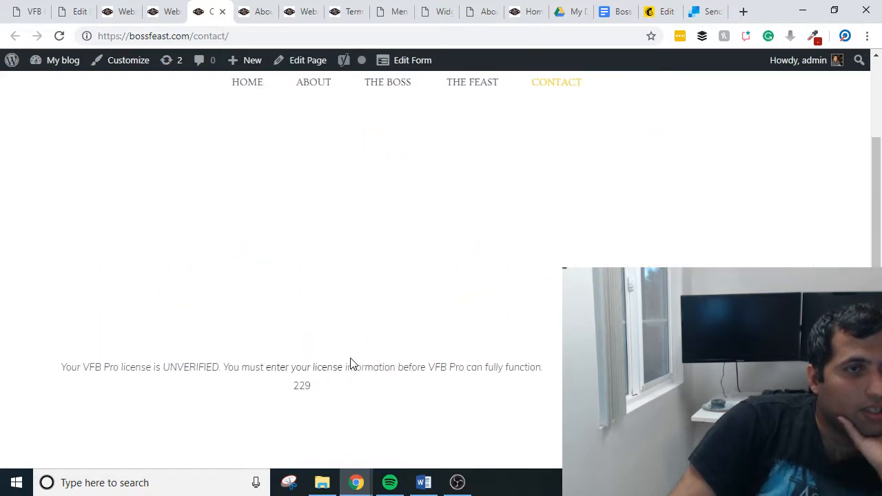
{"action": "scroll", "coordinate": [349, 363], "scroll_direction": "up", "scroll_amount": 5}
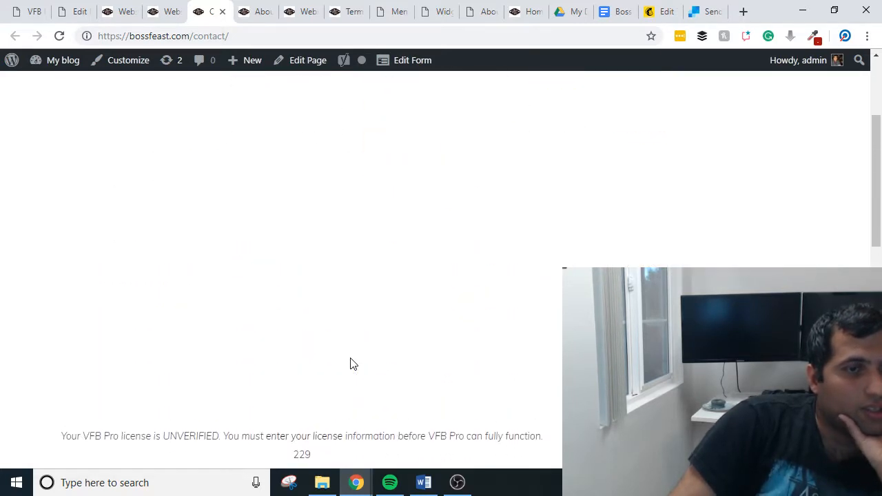
Check the live About, Website Privacy Policy and Terms of Use pages, reading the last one down to its footer
{"action": "left_click", "coordinate": [252, 18]}
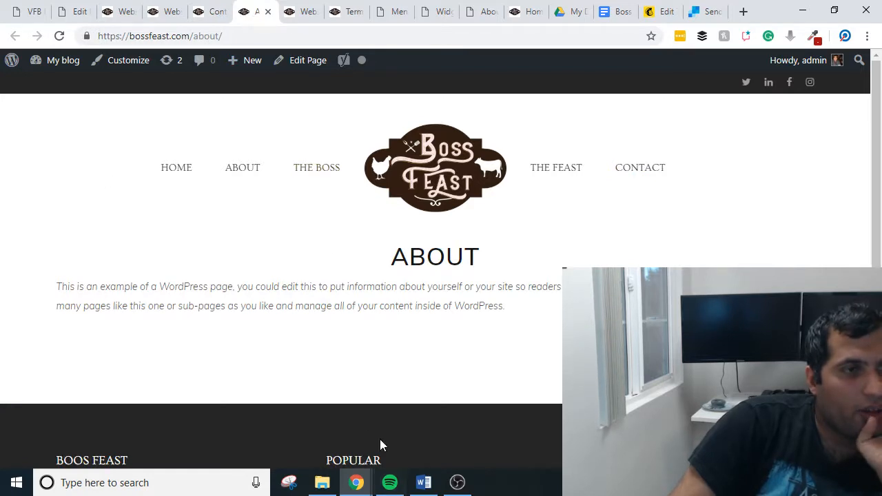
{"action": "left_click", "coordinate": [295, 21]}
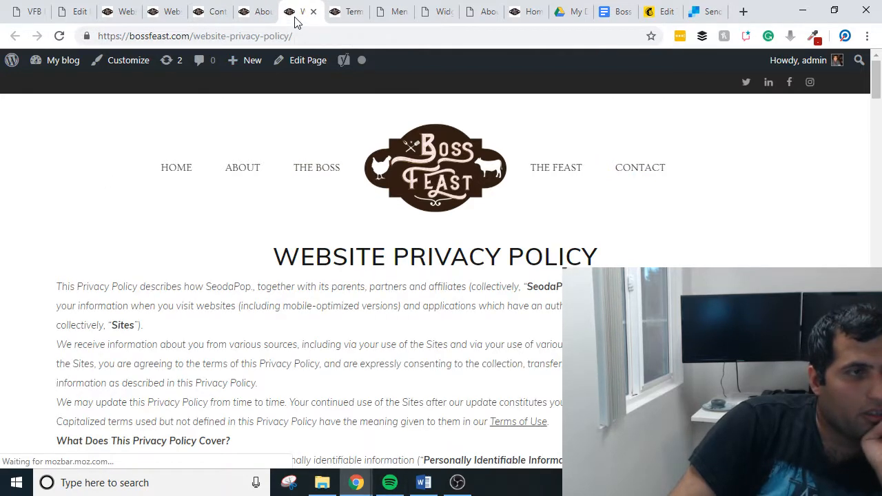
{"action": "left_click", "coordinate": [343, 13]}
{"action": "scroll", "coordinate": [349, 301], "scroll_direction": "down", "scroll_amount": 3}
{"action": "scroll", "coordinate": [350, 301], "scroll_direction": "up", "scroll_amount": 3}
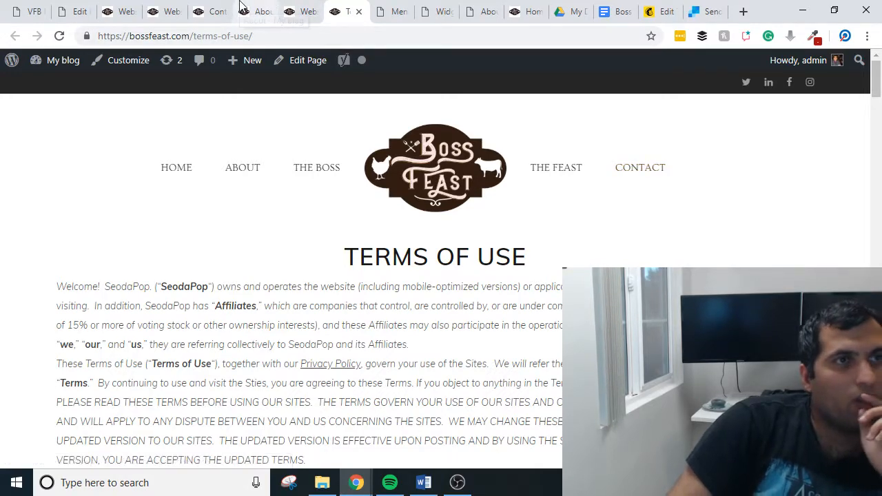
{"action": "scroll", "coordinate": [462, 262], "scroll_direction": "down", "scroll_amount": 20}
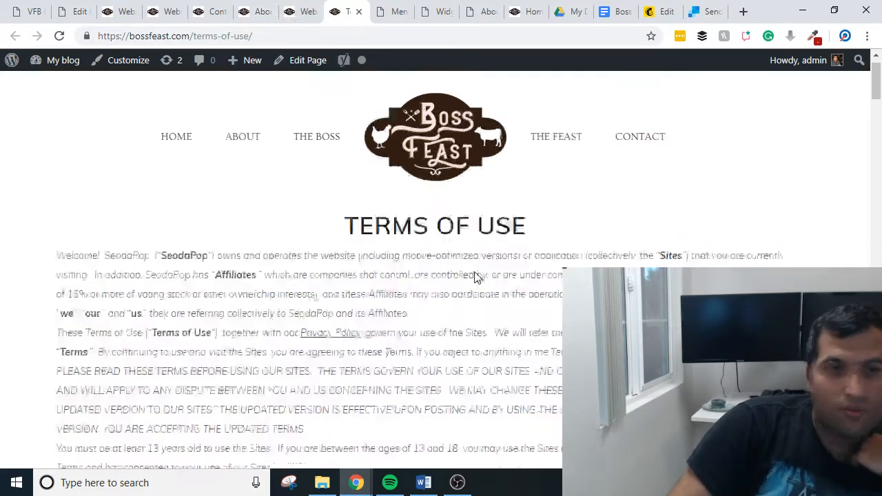
{"action": "scroll", "coordinate": [374, 350], "scroll_direction": "down", "scroll_amount": 4}
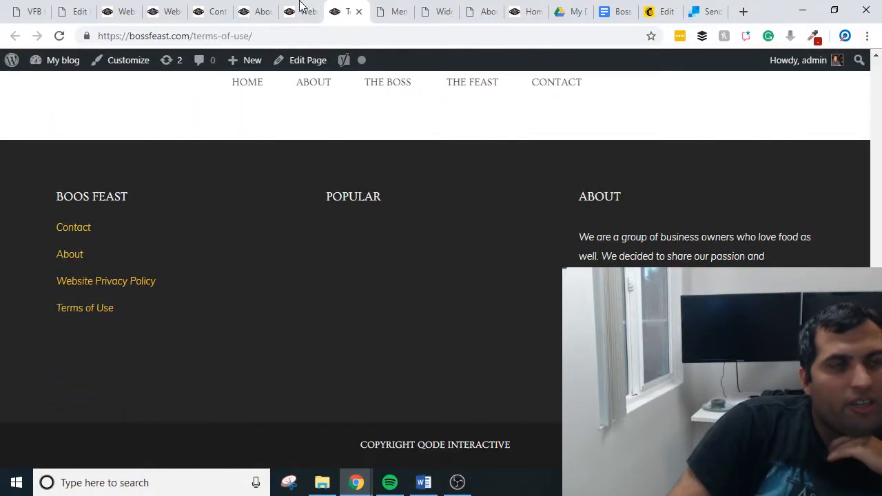
Return to the Widgets page, collapse the Footer Column 1 area and review the other widget areas
{"action": "left_click", "coordinate": [392, 13]}
{"action": "left_click", "coordinate": [428, 13]}
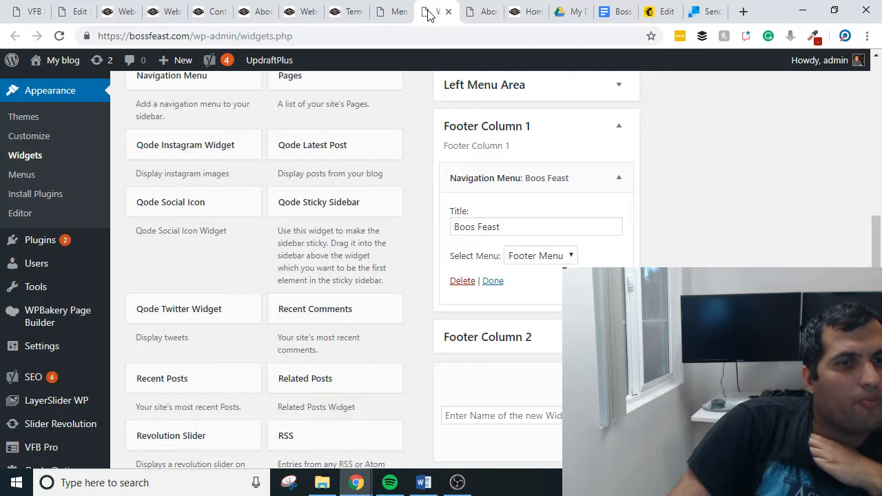
{"action": "scroll", "coordinate": [640, 241], "scroll_direction": "up", "scroll_amount": 3}
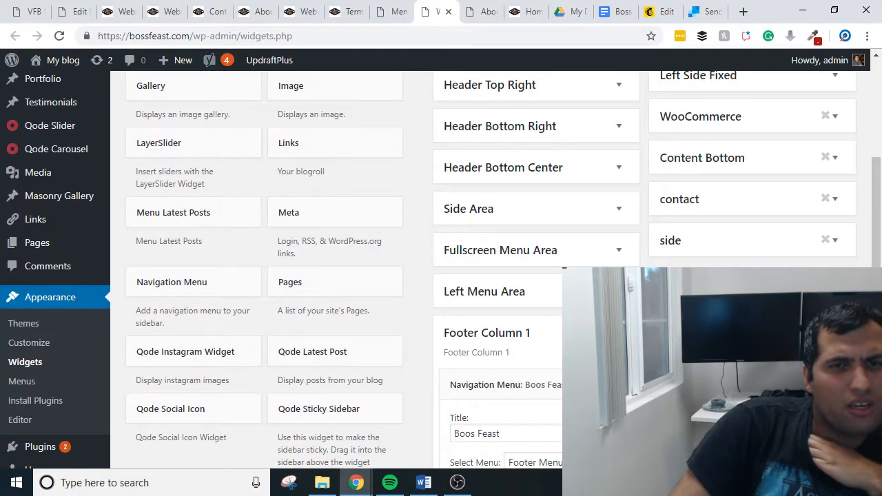
{"action": "left_click", "coordinate": [618, 333]}
{"action": "scroll", "coordinate": [441, 268], "scroll_direction": "up", "scroll_amount": 1}
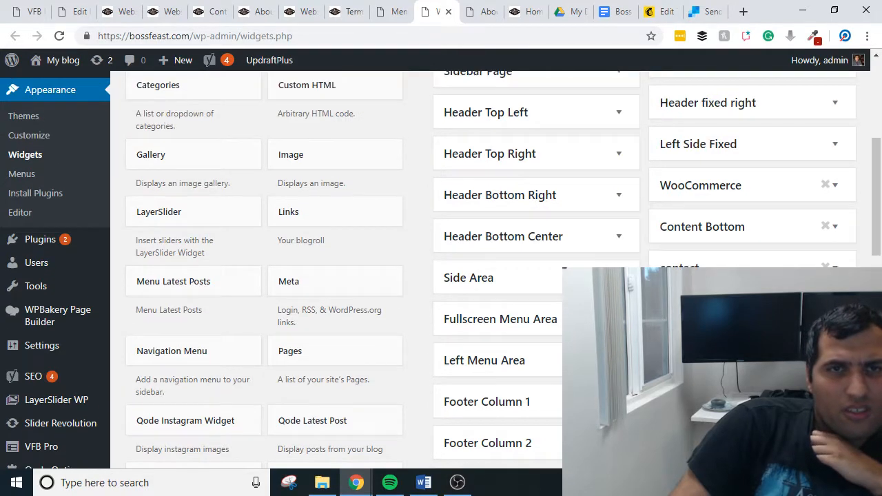
{"action": "scroll", "coordinate": [441, 269], "scroll_direction": "up", "scroll_amount": 4}
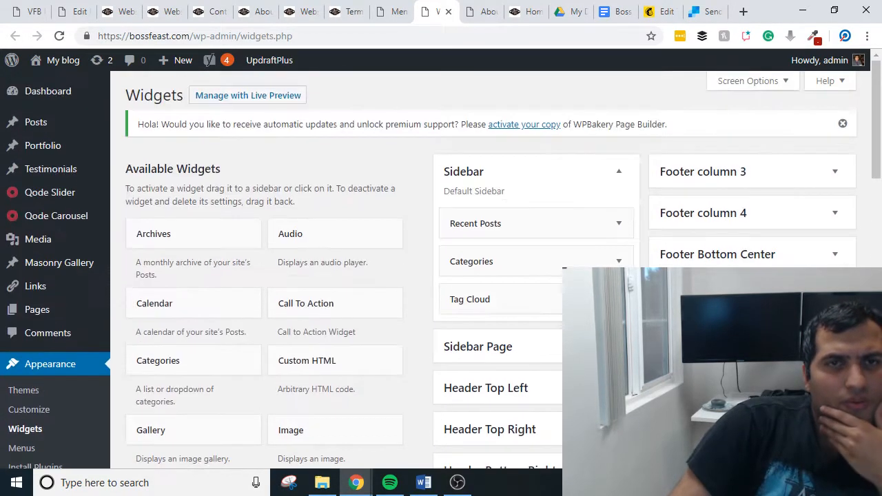
{"action": "scroll", "coordinate": [441, 269], "scroll_direction": "down", "scroll_amount": 5}
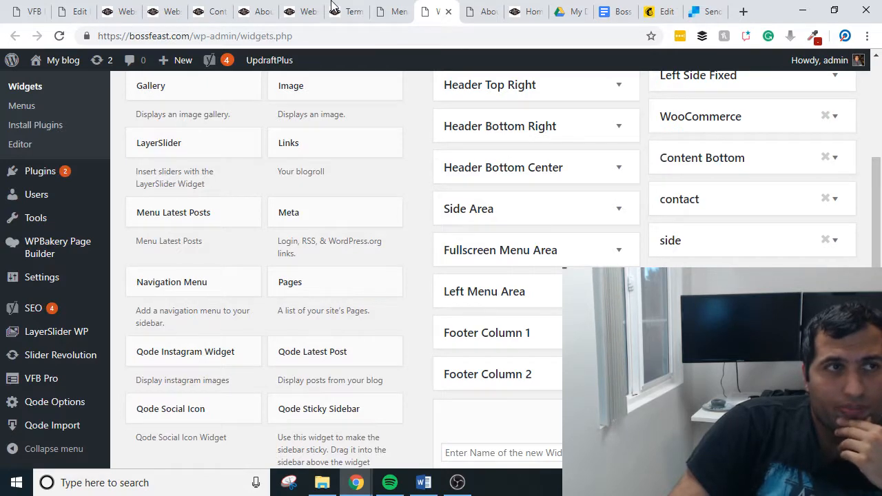
Open the Footer section of Qode Options in place of the Menus page and examine its footer top and bottom settings
{"action": "left_click", "coordinate": [396, 13]}
{"action": "scroll", "coordinate": [114, 281], "scroll_direction": "down", "scroll_amount": 4}
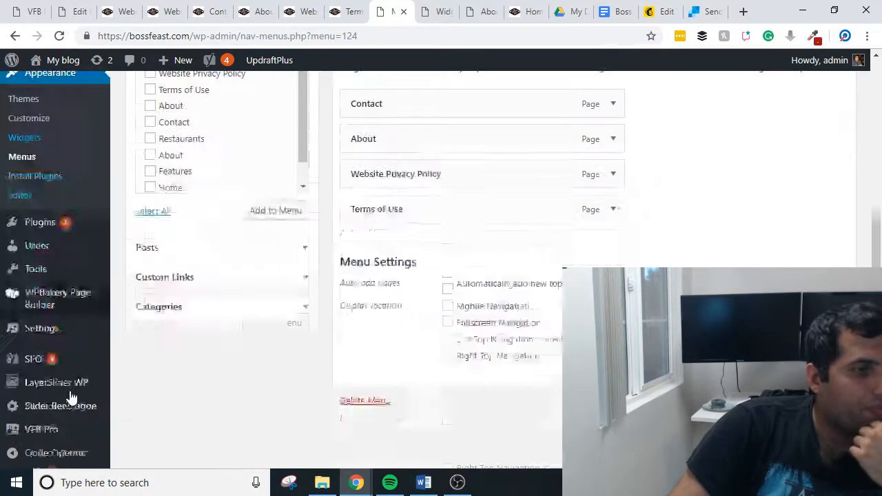
{"action": "mouse_move", "coordinate": [101, 398]}
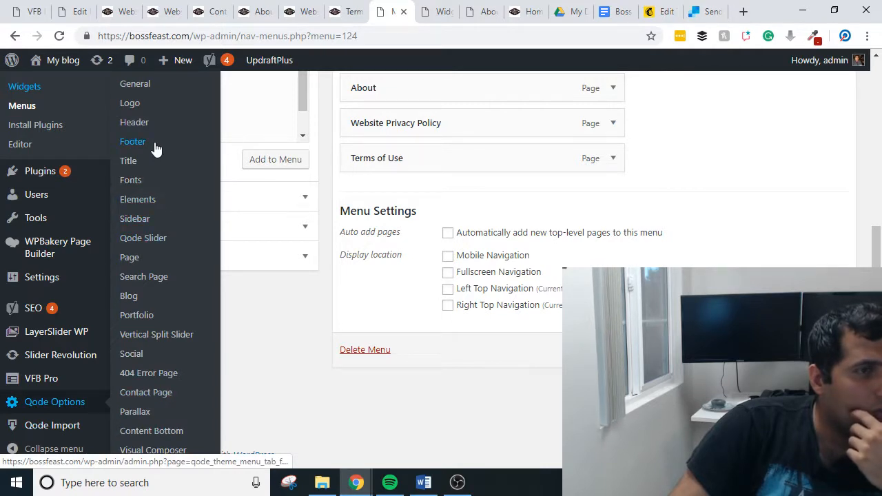
{"action": "left_click", "coordinate": [133, 141]}
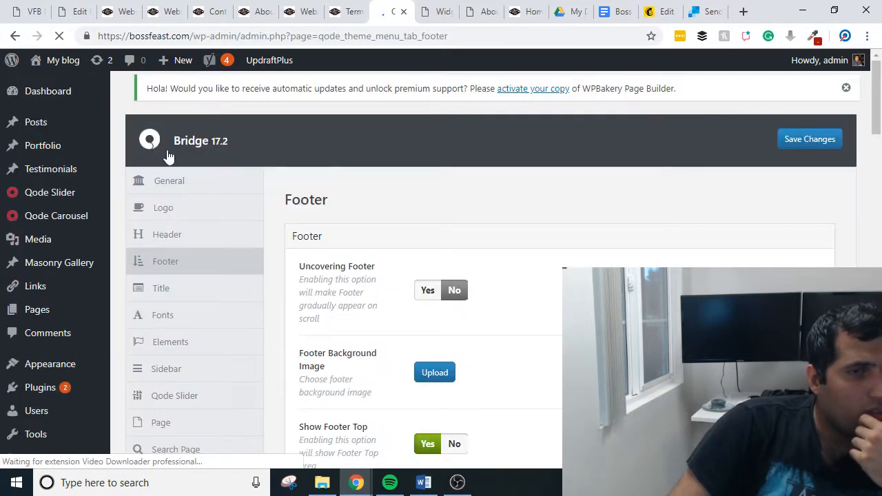
{"action": "scroll", "coordinate": [482, 275], "scroll_direction": "down", "scroll_amount": 15}
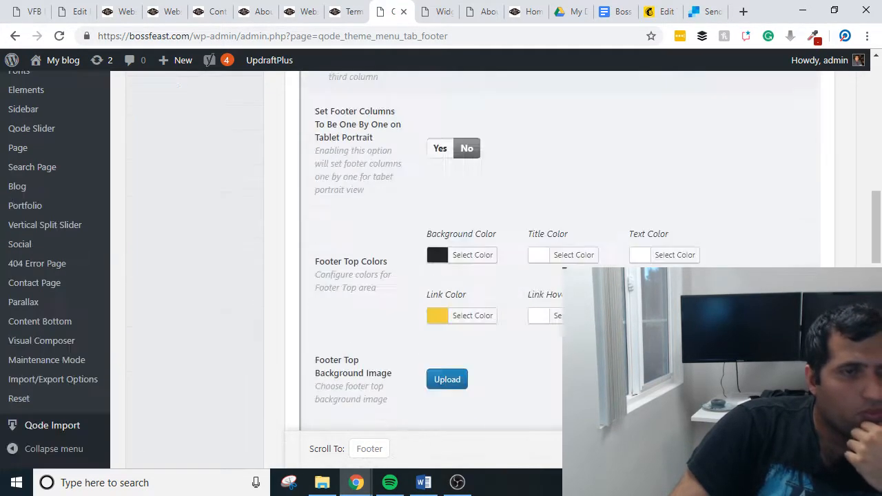
{"action": "scroll", "coordinate": [482, 276], "scroll_direction": "up", "scroll_amount": 4}
{"action": "scroll", "coordinate": [482, 276], "scroll_direction": "down", "scroll_amount": 8}
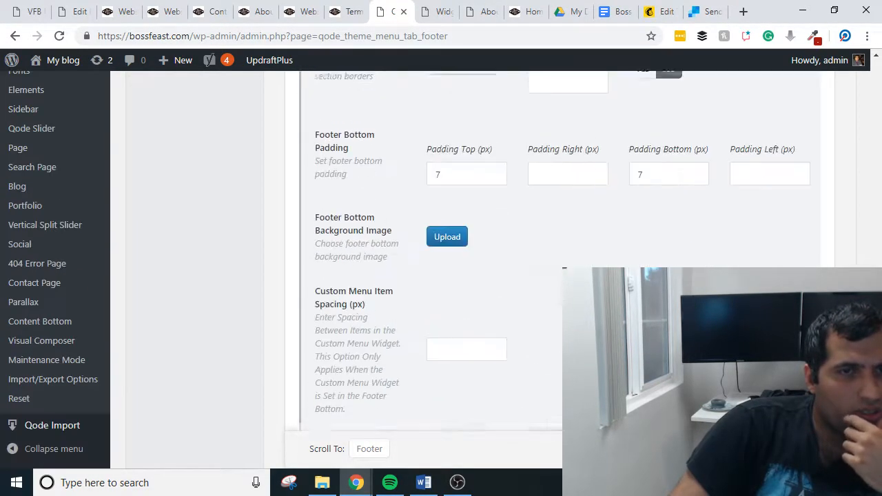
{"action": "scroll", "coordinate": [483, 276], "scroll_direction": "down", "scroll_amount": 1}
{"action": "scroll", "coordinate": [482, 276], "scroll_direction": "up", "scroll_amount": 4}
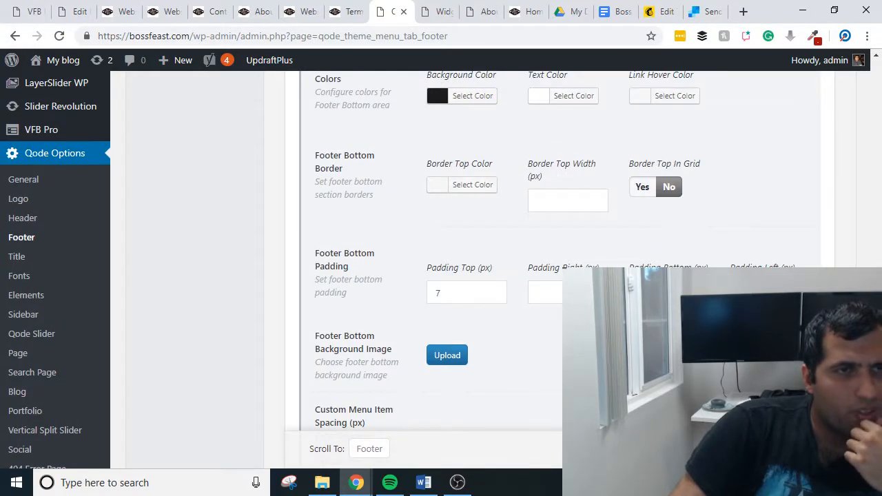
{"action": "scroll", "coordinate": [435, 143], "scroll_direction": "up", "scroll_amount": 4}
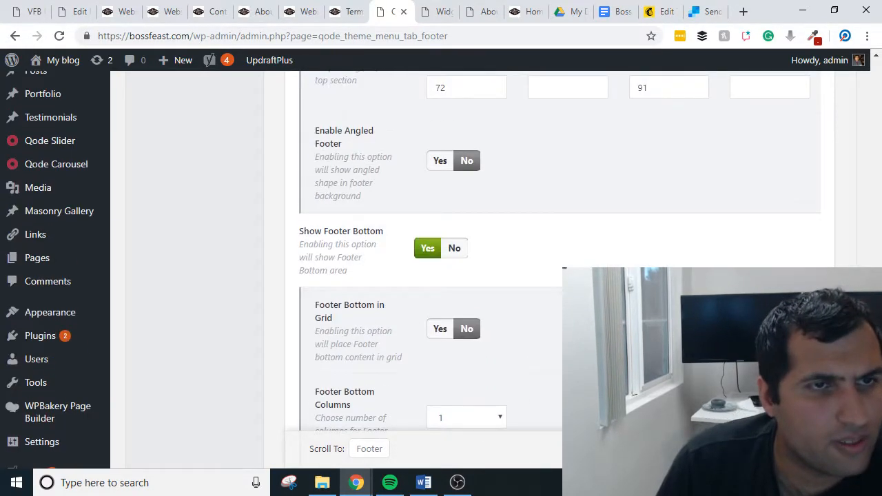
{"action": "scroll", "coordinate": [482, 276], "scroll_direction": "up", "scroll_amount": 4}
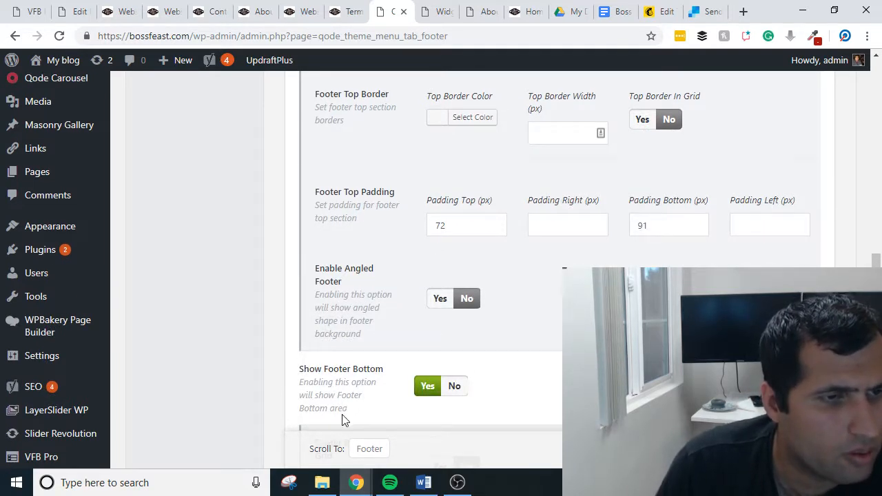
Return to the Widgets page and expand the Footer Bottom Center area
{"action": "left_click", "coordinate": [436, 11]}
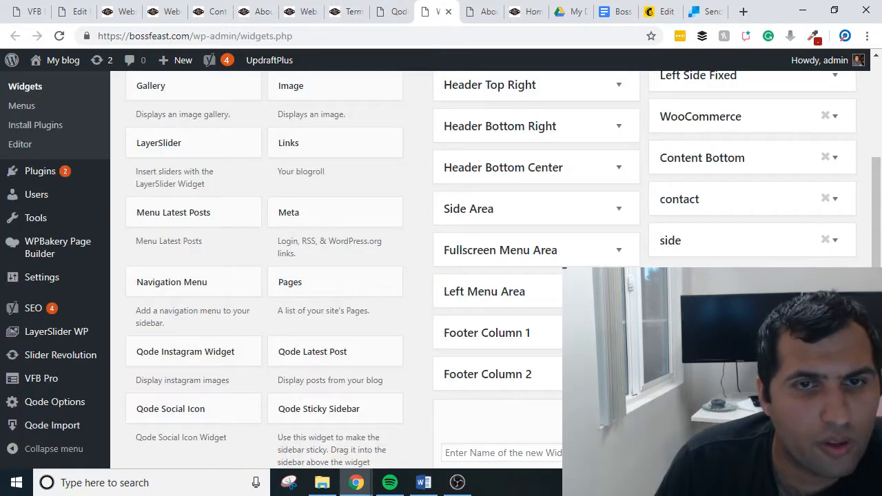
{"action": "scroll", "coordinate": [619, 263], "scroll_direction": "up", "scroll_amount": 1}
{"action": "scroll", "coordinate": [618, 263], "scroll_direction": "down", "scroll_amount": 2}
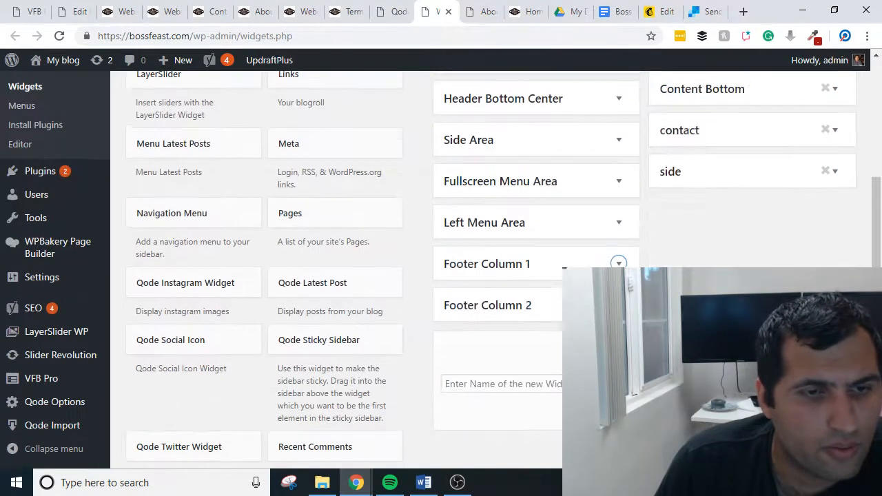
{"action": "scroll", "coordinate": [544, 194], "scroll_direction": "up", "scroll_amount": 2}
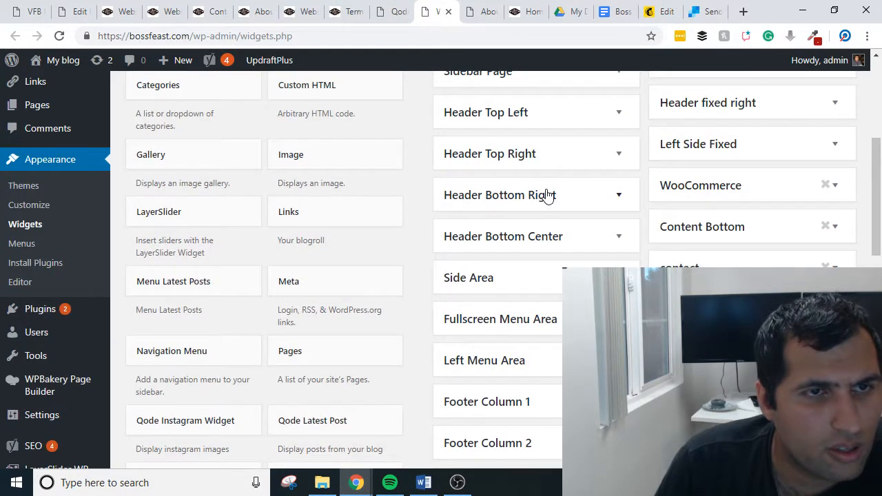
{"action": "scroll", "coordinate": [547, 196], "scroll_direction": "up", "scroll_amount": 2}
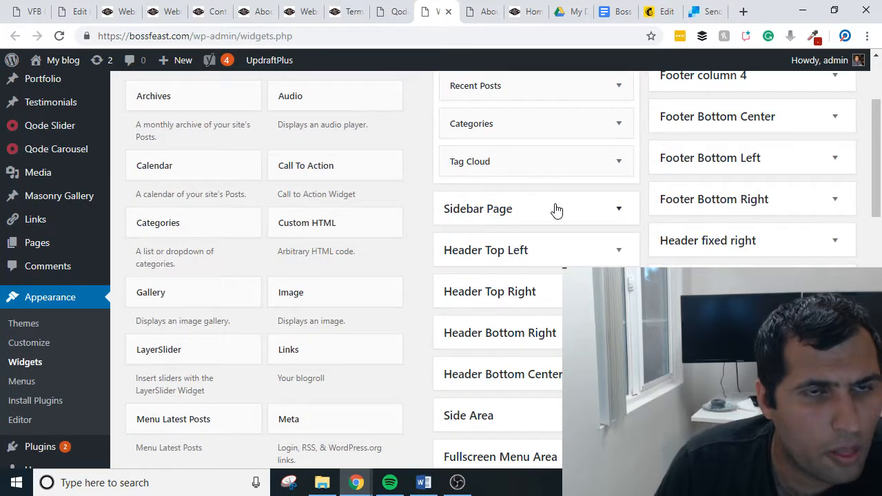
{"action": "scroll", "coordinate": [687, 248], "scroll_direction": "up", "scroll_amount": 2}
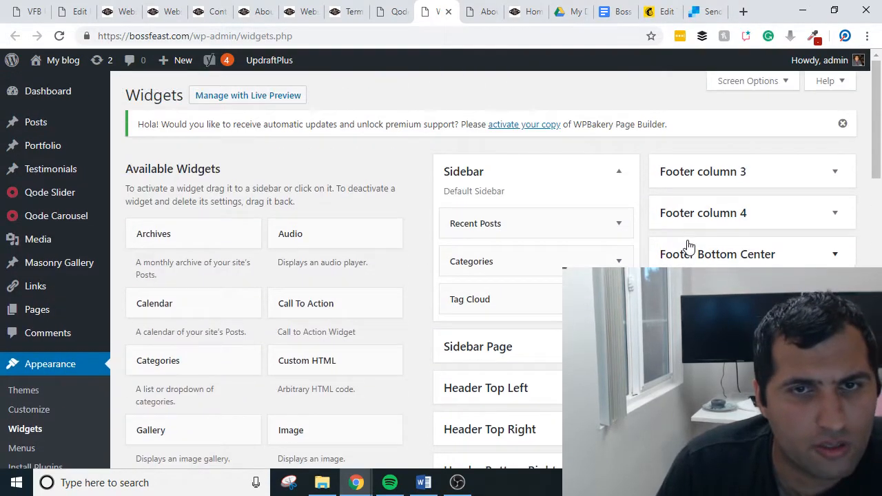
{"action": "left_click", "coordinate": [755, 259]}
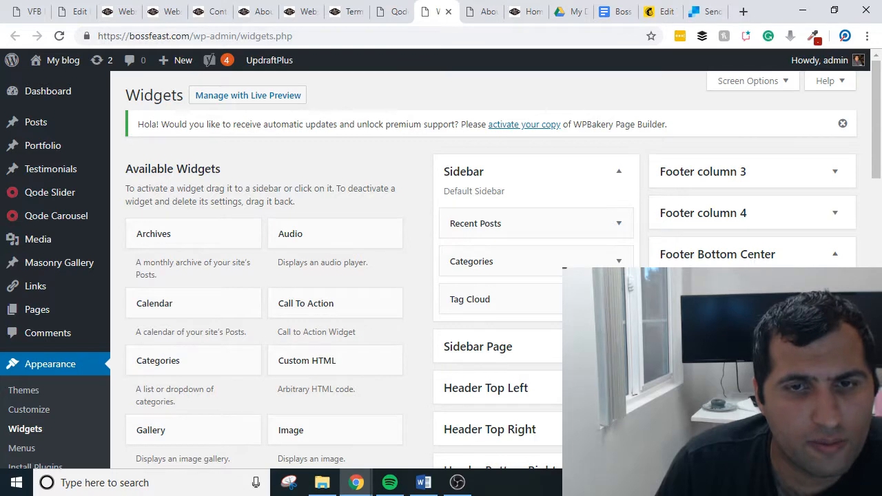
Write "COPYRIGHT, All rights reserved 2019" as the content of the Footer Bottom Center text widget
{"action": "scroll", "coordinate": [792, 255], "scroll_direction": "down", "scroll_amount": 2}
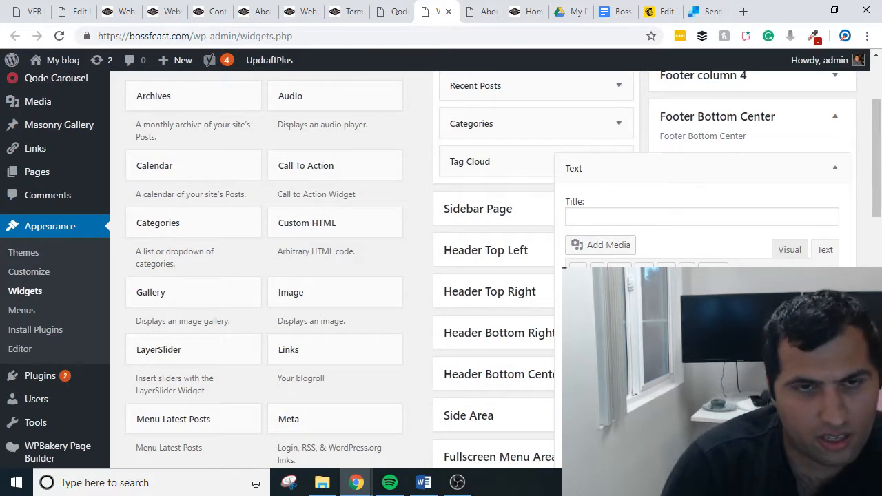
{"action": "type", "text": "COPYRIGHT, All right"}
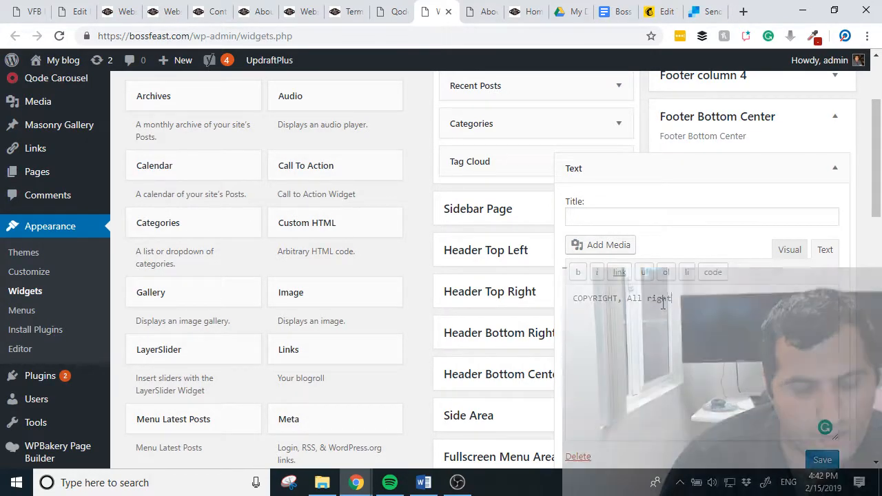
{"action": "type", "text": "s res"}
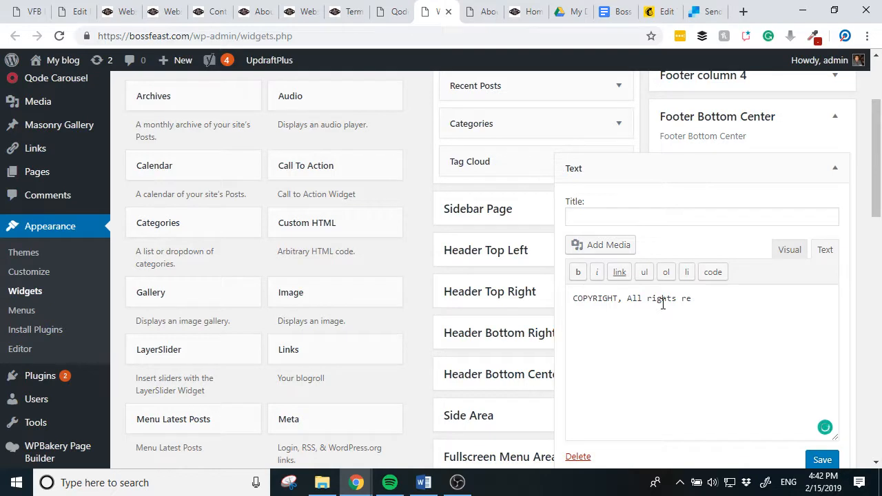
{"action": "type", "text": "erved 2019"}
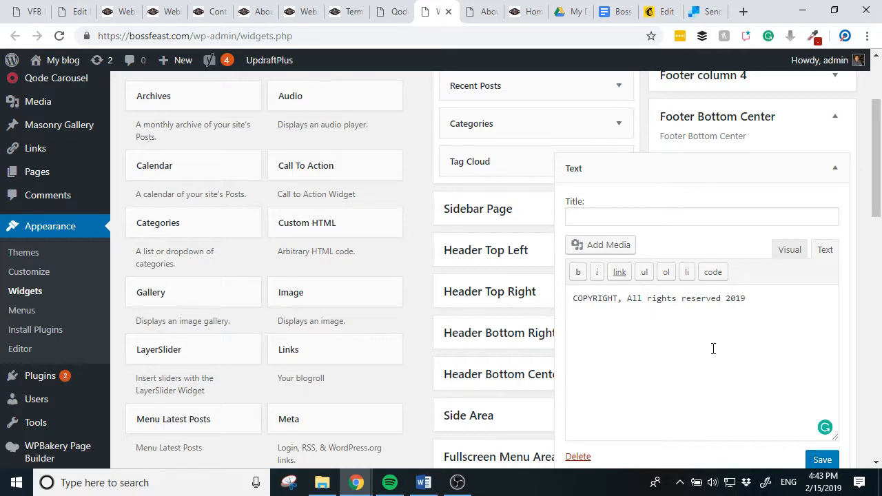
{"action": "left_click_drag", "start_coordinate": [726, 305], "coordinate": [747, 300]}
{"action": "left_click", "coordinate": [747, 299]}
Search Google in a new tab for "copyright symbol", refining the query to "copyright symbol code"
{"action": "left_click", "coordinate": [743, 12]}
{"action": "type", "text": "co"}
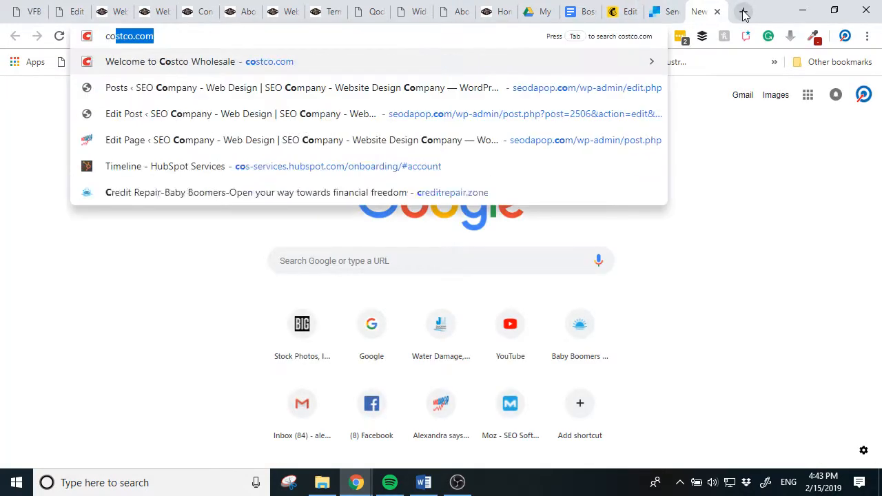
{"action": "type", "text": "pyright"}
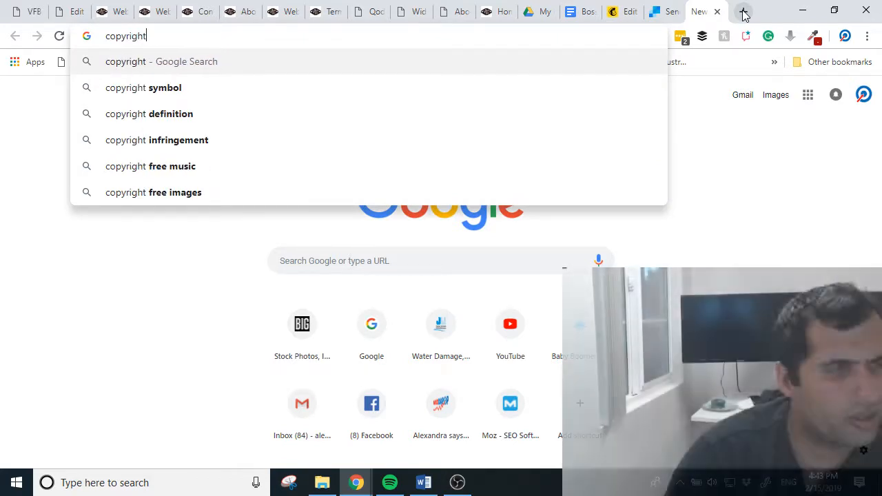
{"action": "key", "text": "Down"}
{"action": "key", "text": "Return"}
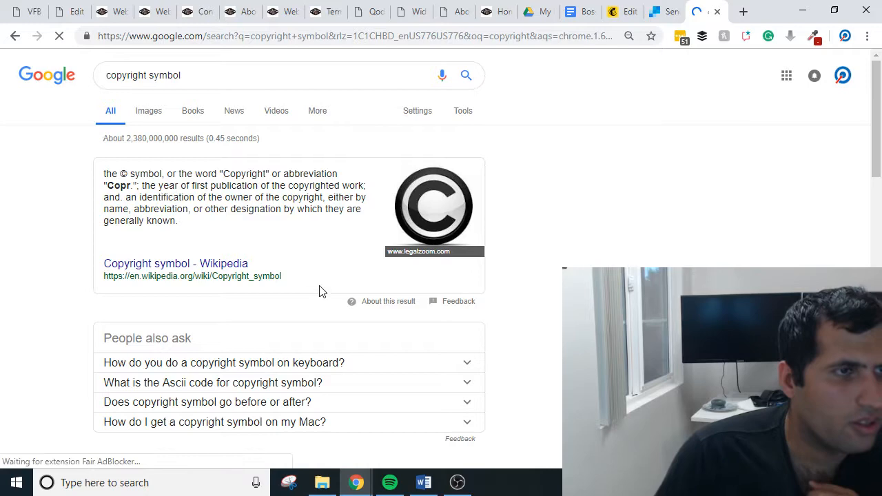
{"action": "left_click", "coordinate": [203, 76]}
{"action": "type", "text": "code"}
{"action": "key", "text": "Return"}
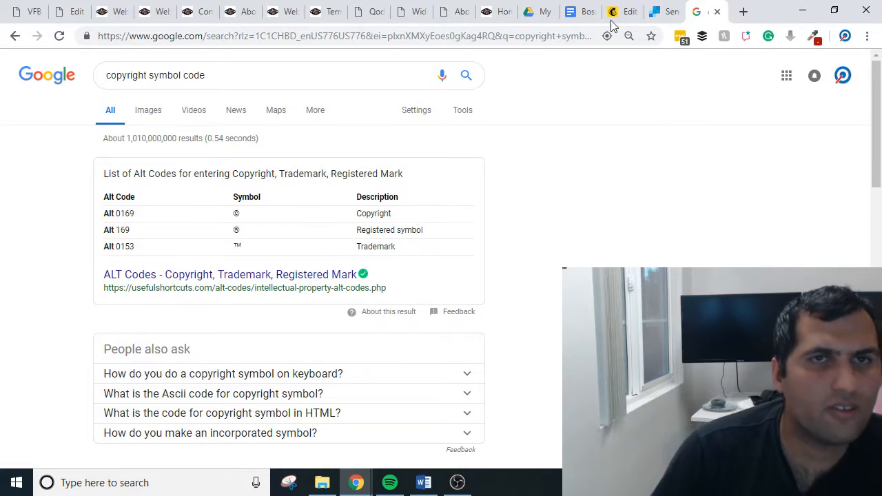
{"action": "left_click", "coordinate": [359, 11]}
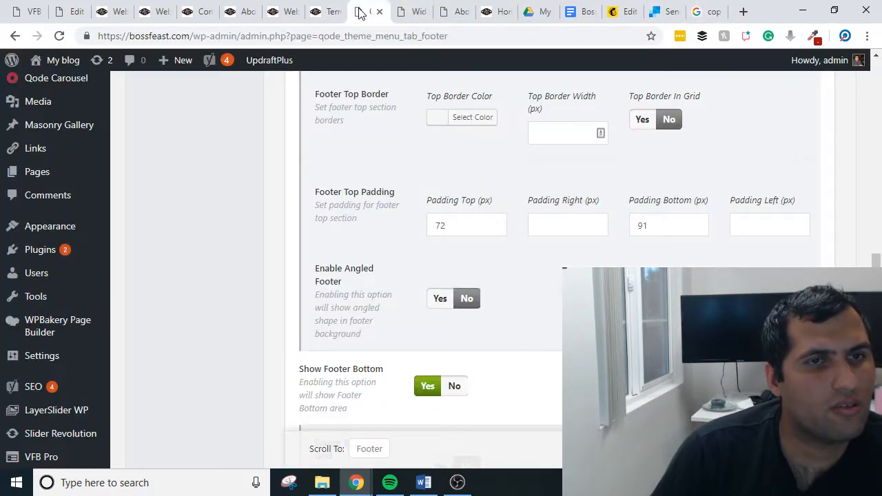
{"action": "left_click", "coordinate": [409, 11]}
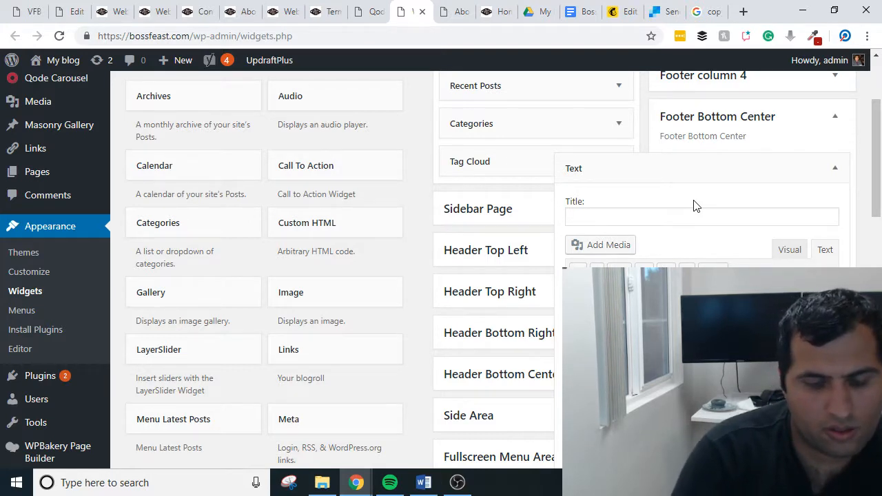
{"action": "key", "text": "alt+space"}
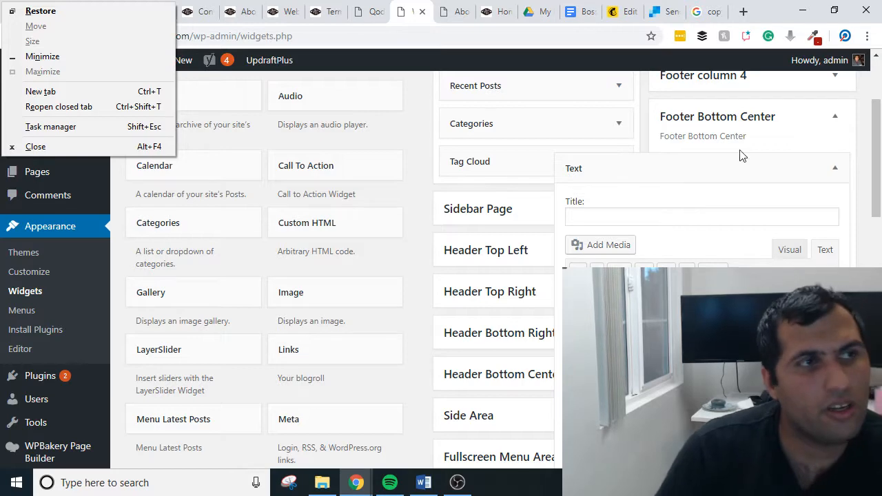
Copy the © symbol from the search results into the widget so its text reads "COPYRIGHT ©, All rights reserved. Powered By <"
{"action": "left_click", "coordinate": [706, 11]}
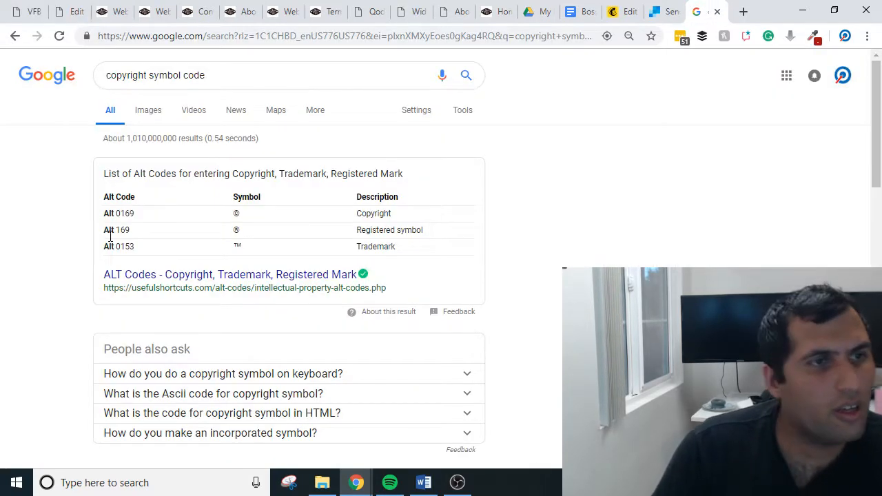
{"action": "double_click", "coordinate": [126, 214]}
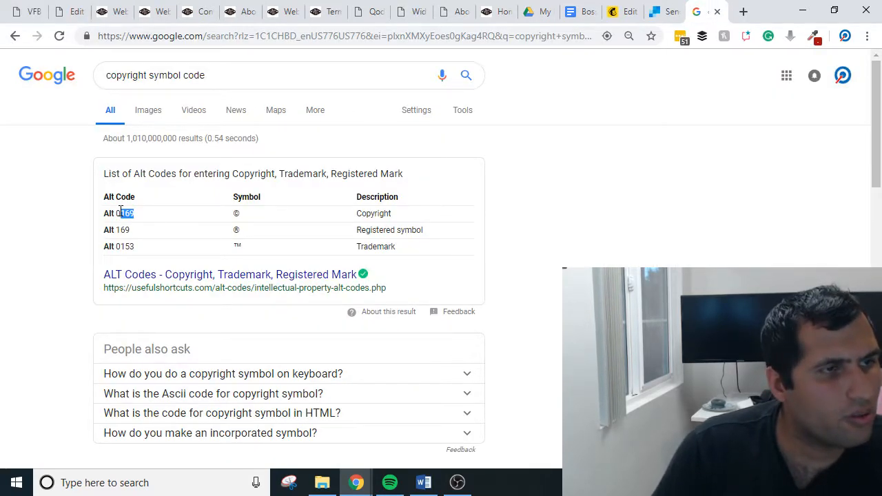
{"action": "left_click", "coordinate": [242, 219]}
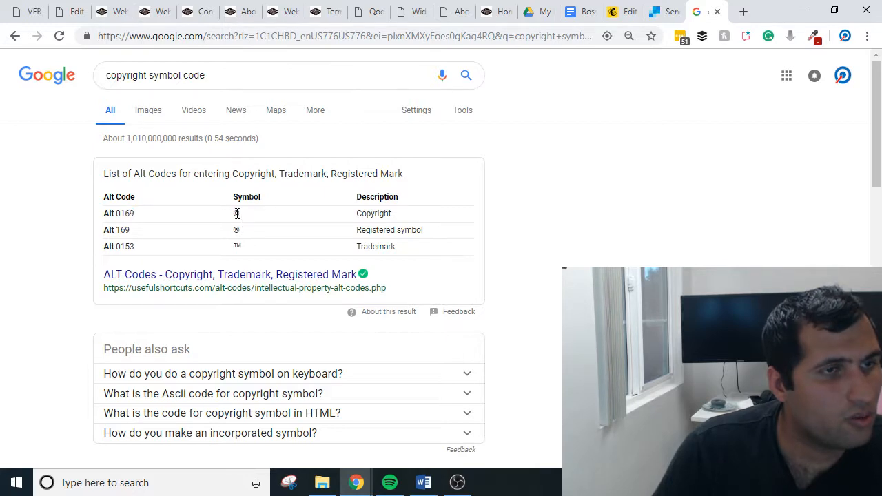
{"action": "double_click", "coordinate": [237, 214]}
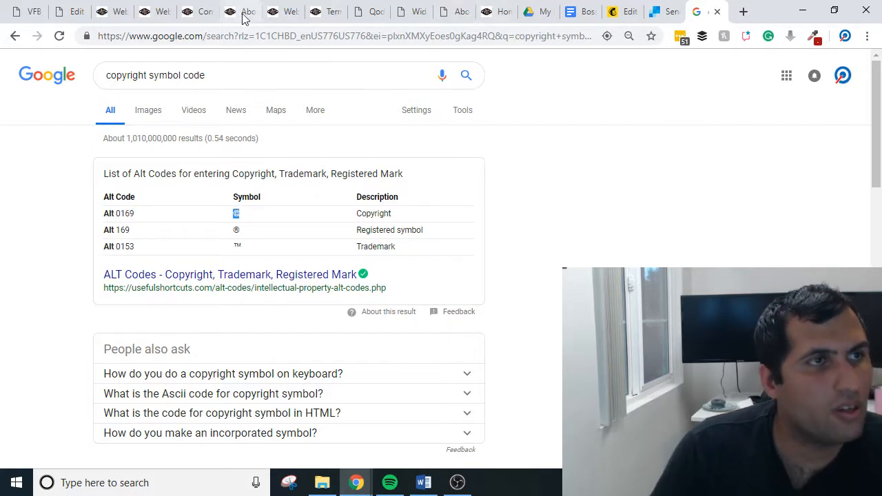
{"action": "left_click", "coordinate": [413, 12]}
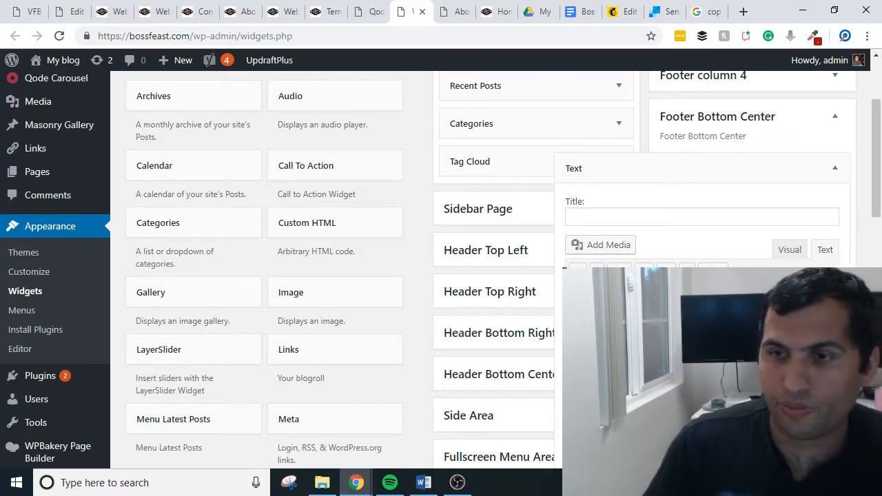
{"action": "key", "text": "alt+Tab"}
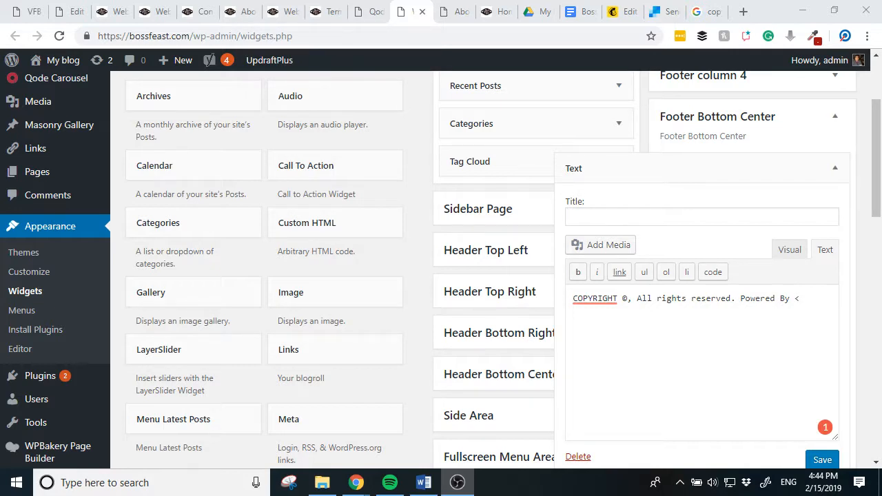
{"action": "key", "text": "alt+Tab"}
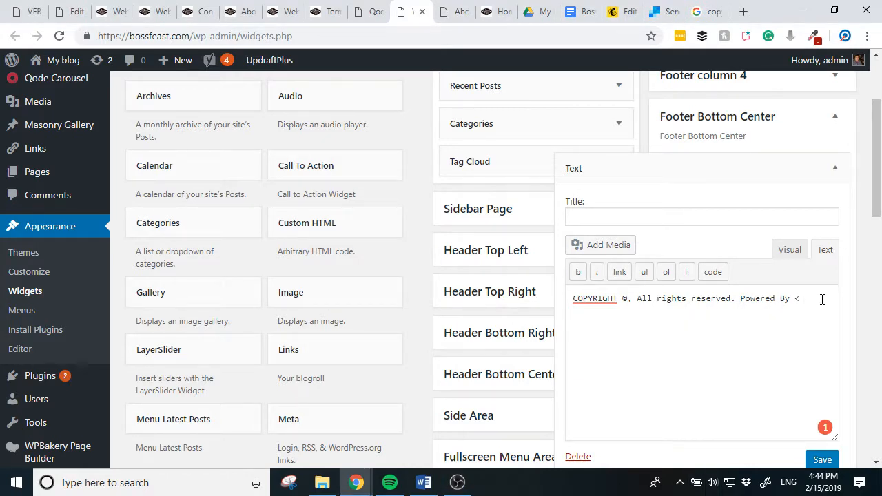
{"action": "type", "text": "a href=\"\""}
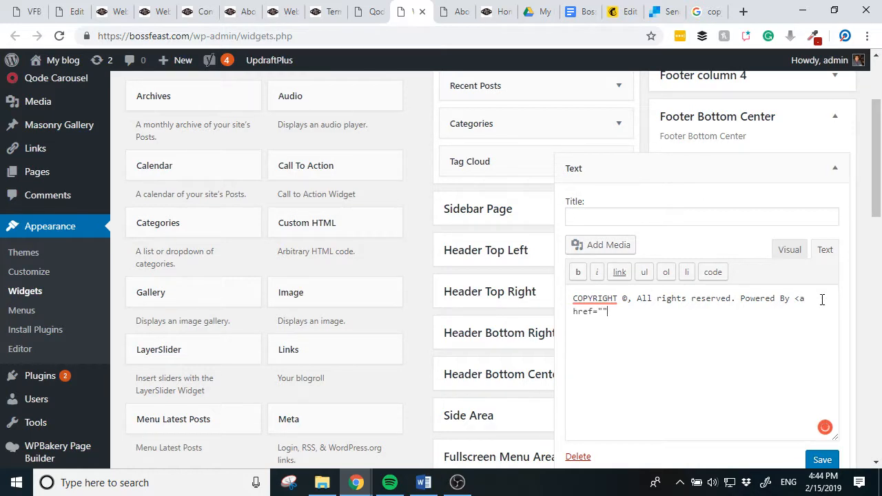
{"action": "type", "text": "https://seodapop.com\" targ"}
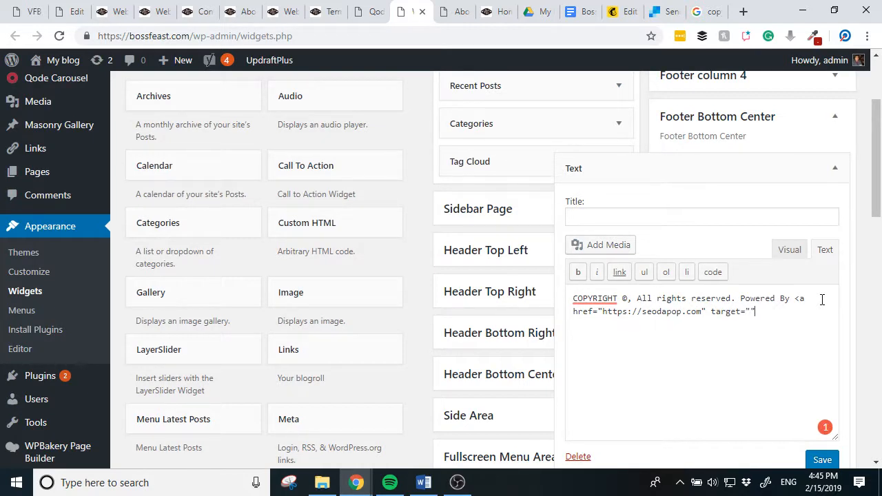
{"action": "type", "text": "et=\"_blak"}
{"action": "key", "text": "BackSpace"}
{"action": "type", "text": "n"}
{"action": "type", "text": ">"}
{"action": "type", "text": "</a"}
{"action": "type", "text": ">"}
{"action": "type", "text": "Seoda"}
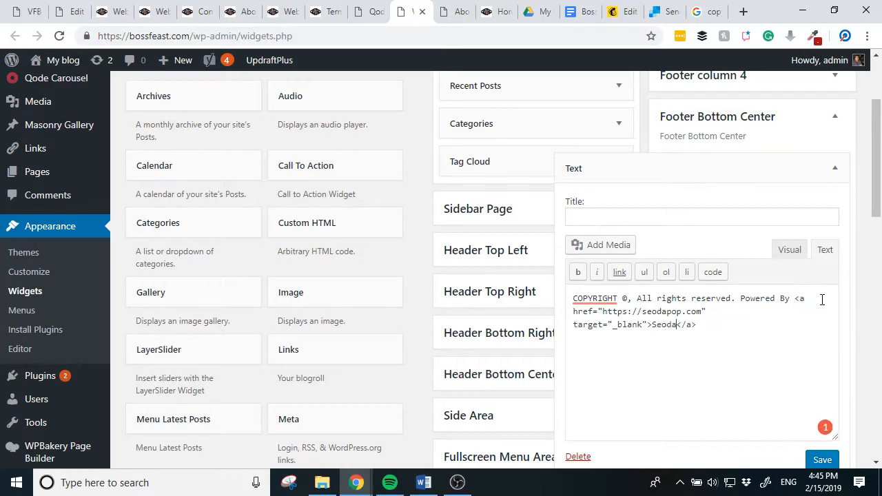
{"action": "type", "text": "Pop"}
{"action": "left_click", "coordinate": [823, 459]}
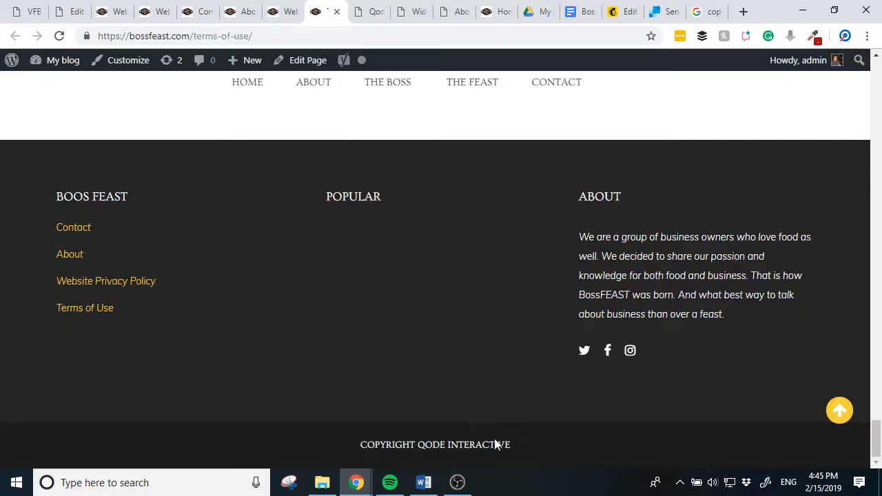
Reload the live Terms of Use page, test the footer's SeodaPop link, and return to the page
{"action": "key", "text": "F5"}
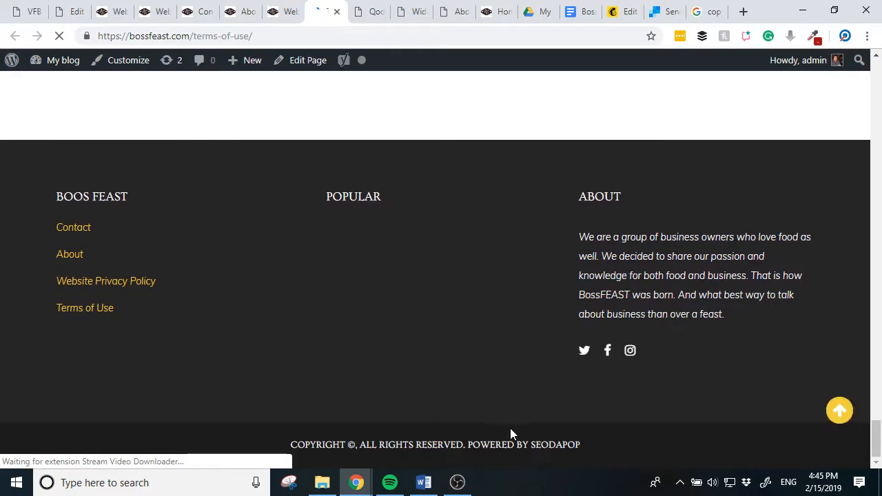
{"action": "left_click", "coordinate": [555, 446]}
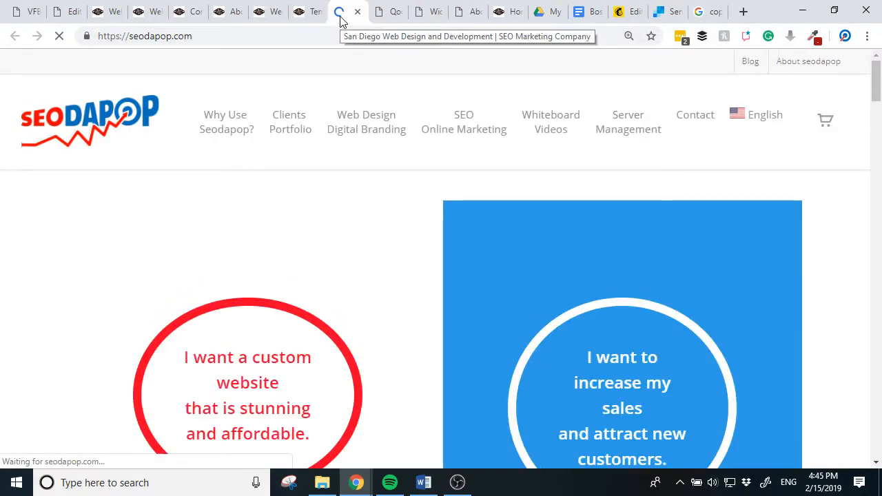
{"action": "key", "text": "alt+Left"}
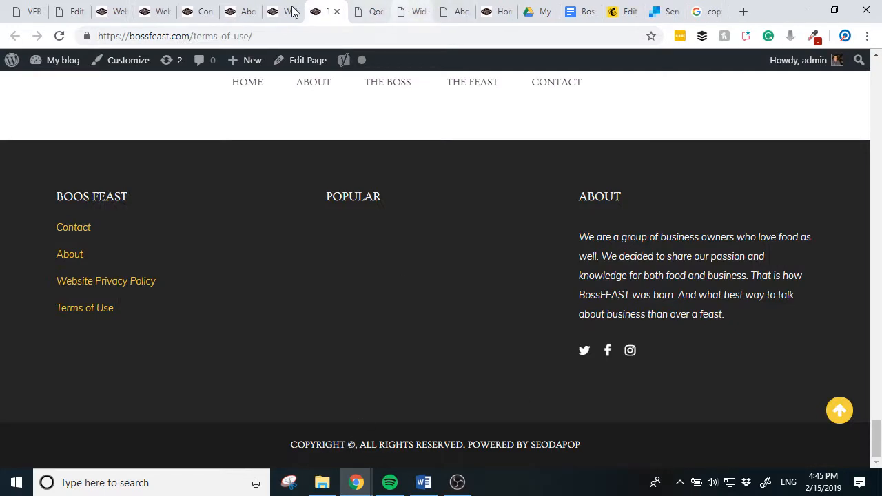
Replace the word COPYRIGHT before the © symbol with 2019 in the Footer Bottom Center text widget
{"action": "left_click", "coordinate": [361, 13]}
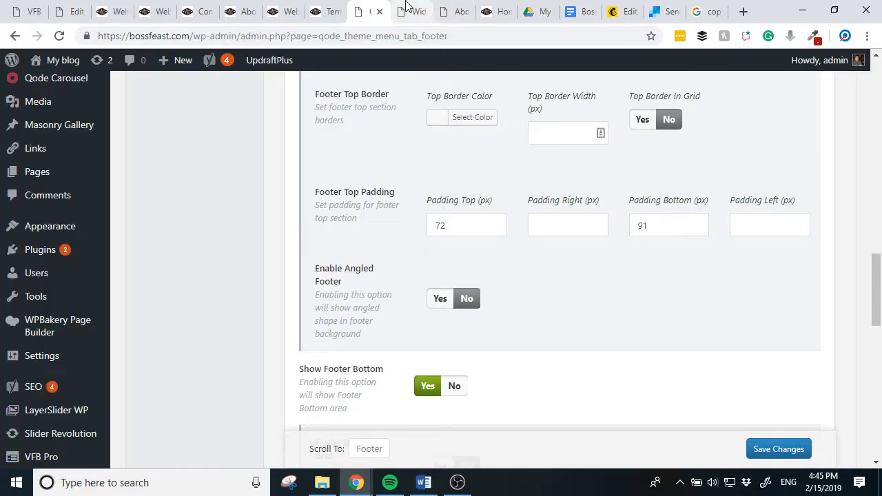
{"action": "left_click", "coordinate": [410, 10]}
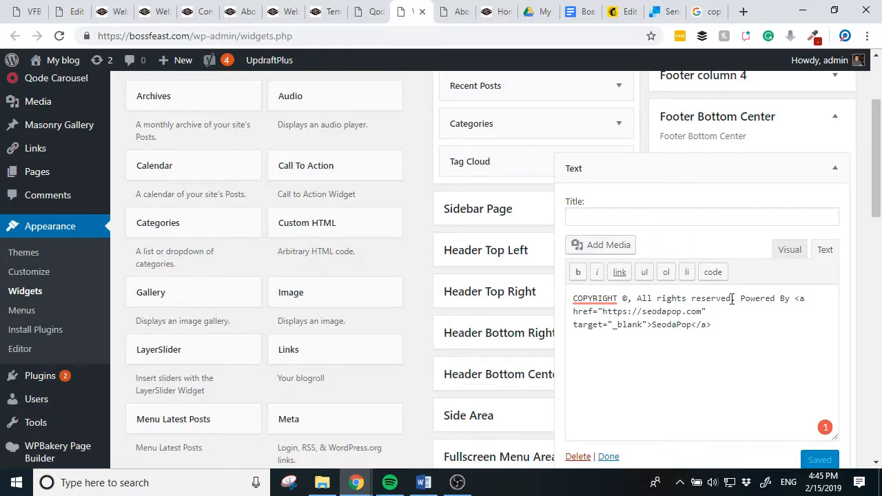
{"action": "left_click", "coordinate": [622, 299]}
{"action": "key", "text": "BackSpace"}
{"action": "key", "text": "BackSpace"}
{"action": "key", "text": "BackSpace"}
{"action": "key", "text": "BackSpace"}
{"action": "key", "text": "BackSpace"}
{"action": "key", "text": "BackSpace"}
{"action": "key", "text": "BackSpace"}
{"action": "key", "text": "BackSpace"}
{"action": "key", "text": "BackSpace"}
{"action": "key", "text": "BackSpace"}
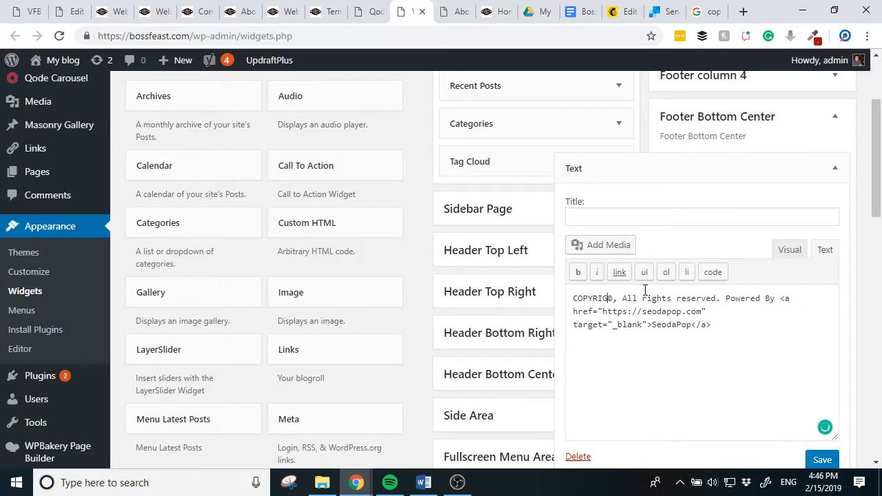
{"action": "type", "text": "2019"}
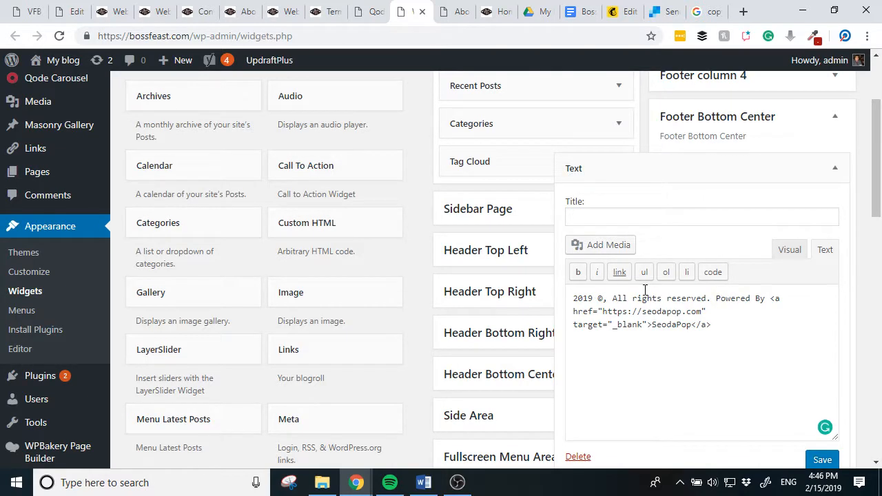
Save the Footer Bottom Center text widget and reload the live Terms of Use page to check the copyright line
{"action": "left_click", "coordinate": [823, 460]}
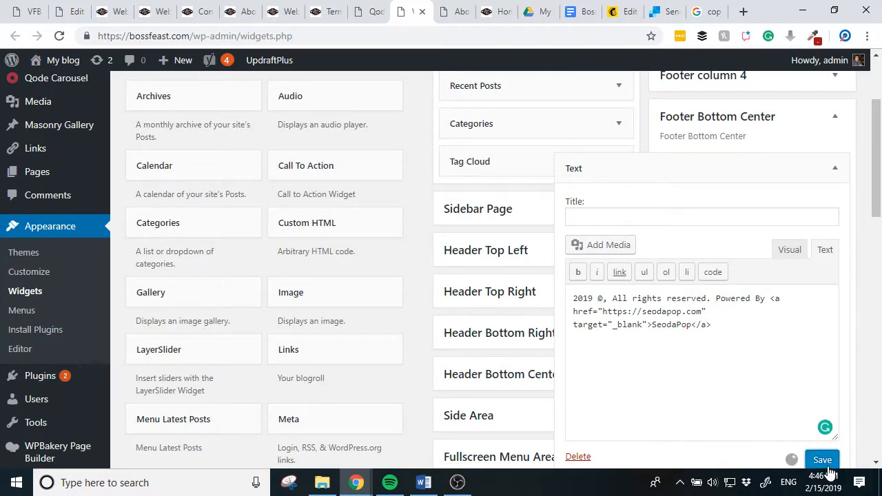
{"action": "left_click", "coordinate": [330, 10]}
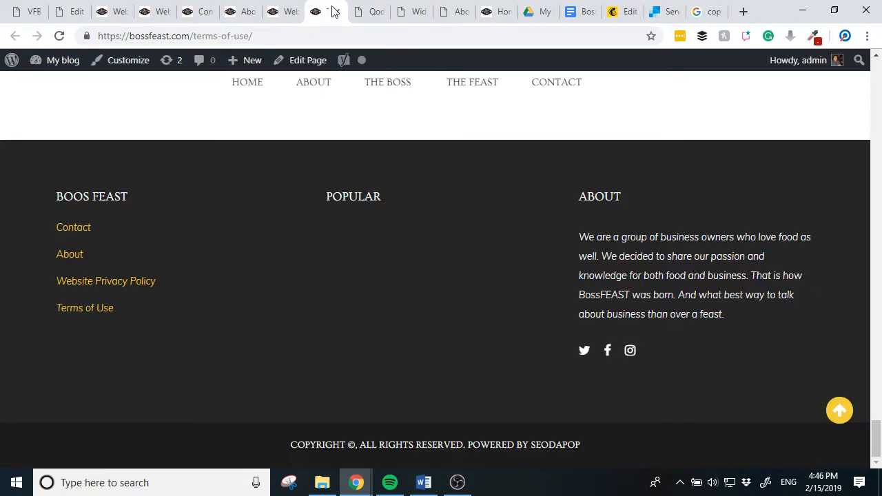
{"action": "left_click", "coordinate": [60, 37]}
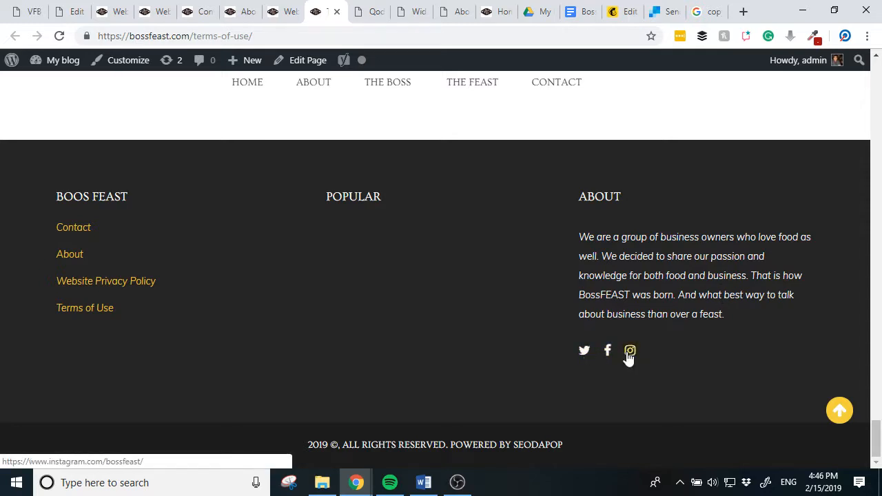
Look through the live Terms of Use page from end to start, and open The Feast category page
{"action": "left_click", "coordinate": [837, 409]}
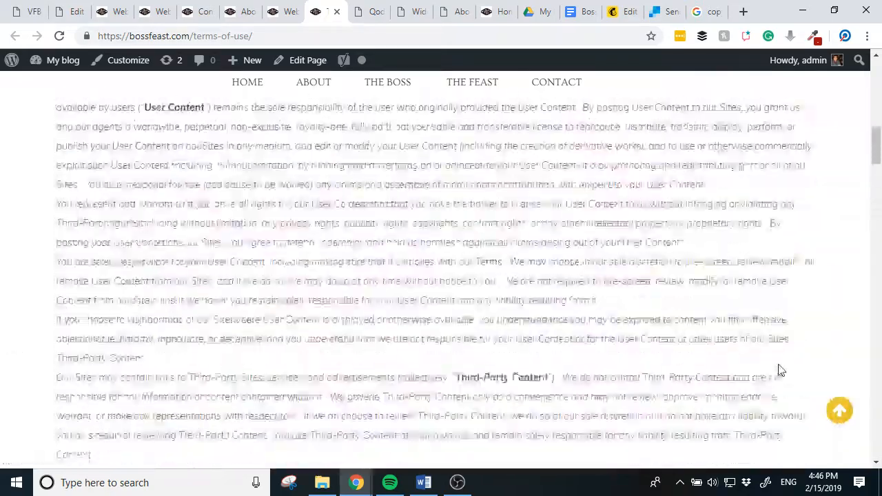
{"action": "scroll", "coordinate": [735, 381], "scroll_direction": "down", "scroll_amount": 20}
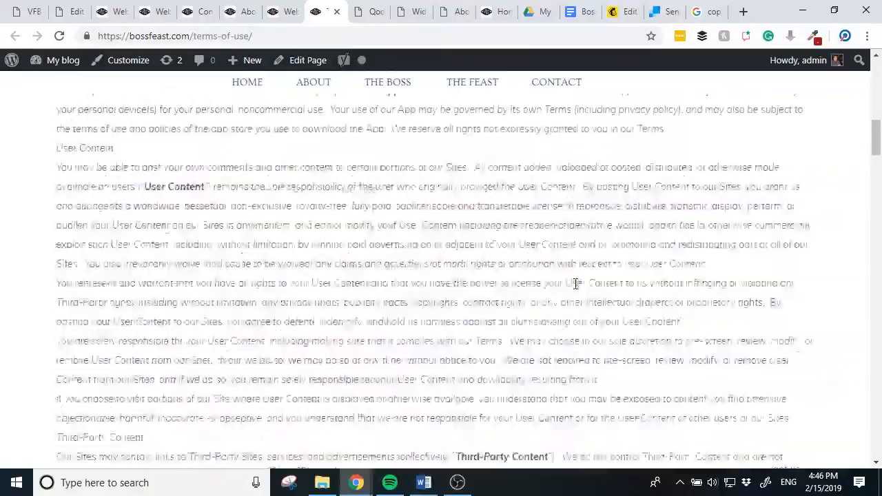
{"action": "scroll", "coordinate": [596, 270], "scroll_direction": "up", "scroll_amount": 15}
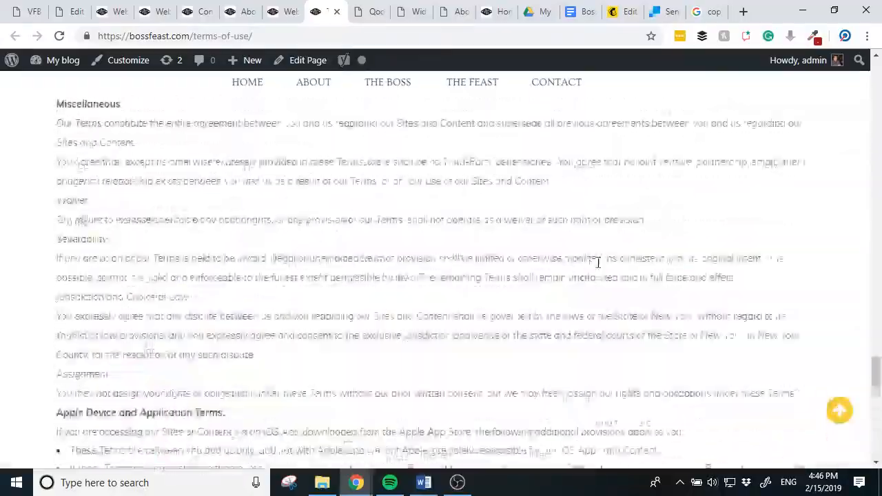
{"action": "scroll", "coordinate": [598, 283], "scroll_direction": "up", "scroll_amount": 15}
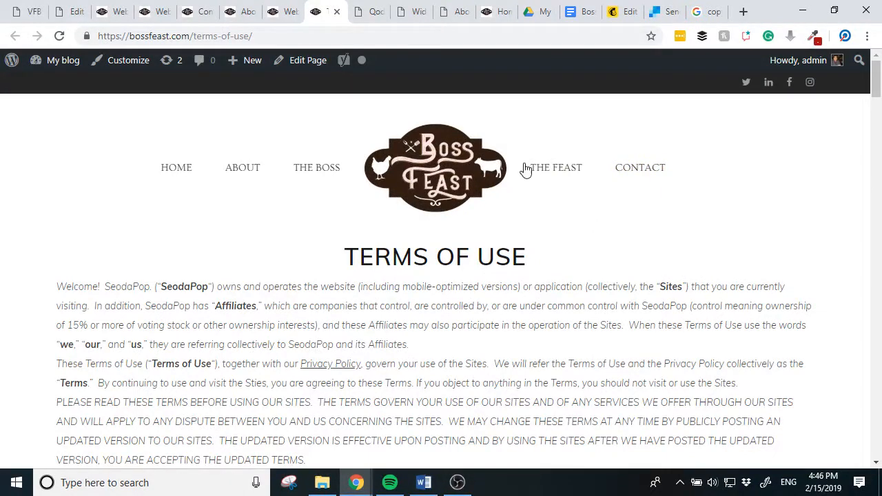
{"action": "left_click", "coordinate": [538, 173]}
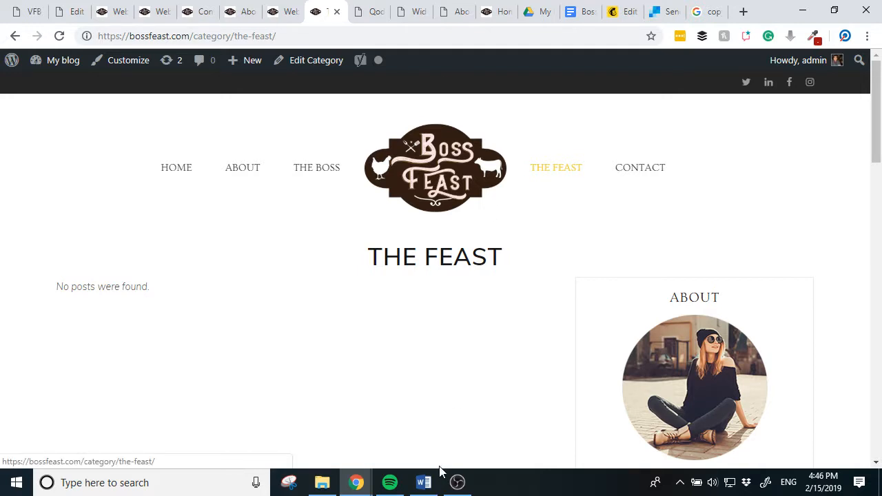
{"action": "left_click", "coordinate": [457, 481]}
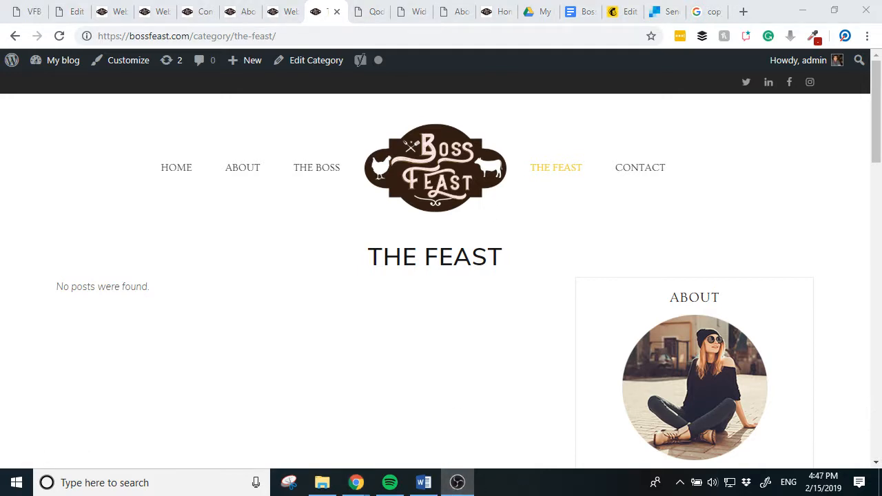
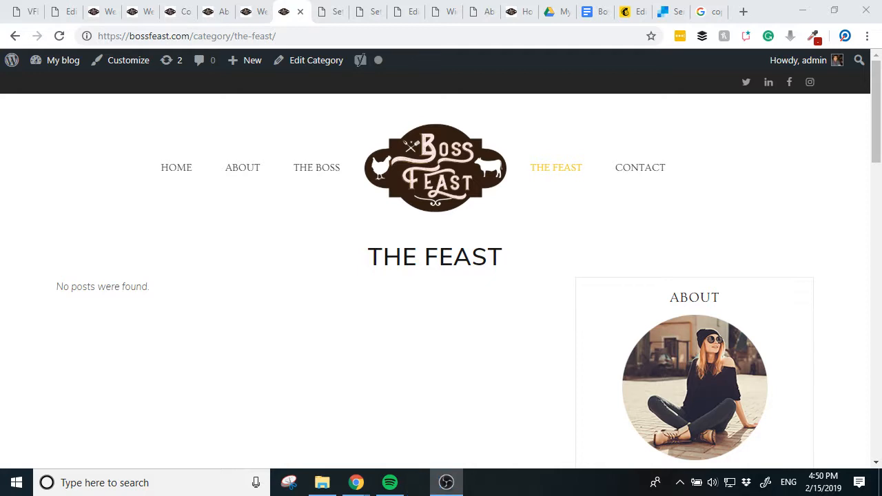
{"action": "left_click", "coordinate": [321, 482]}
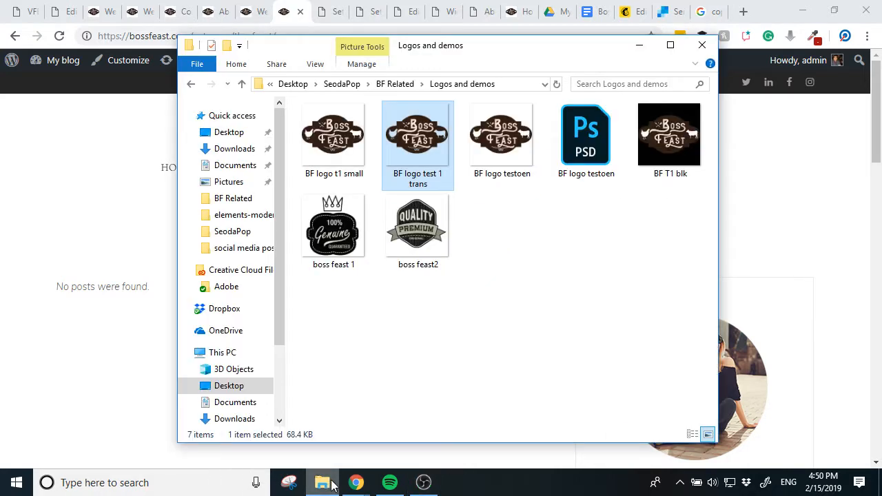
{"action": "left_click", "coordinate": [390, 84]}
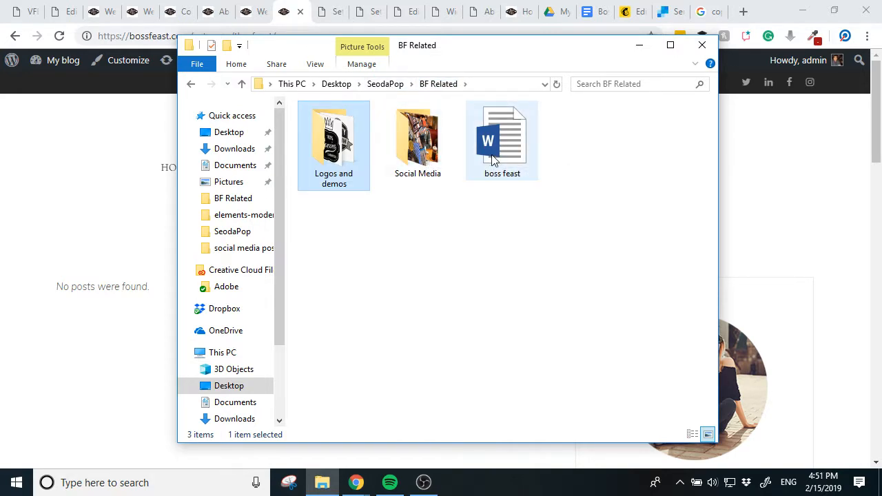
{"action": "left_click", "coordinate": [138, 213]}
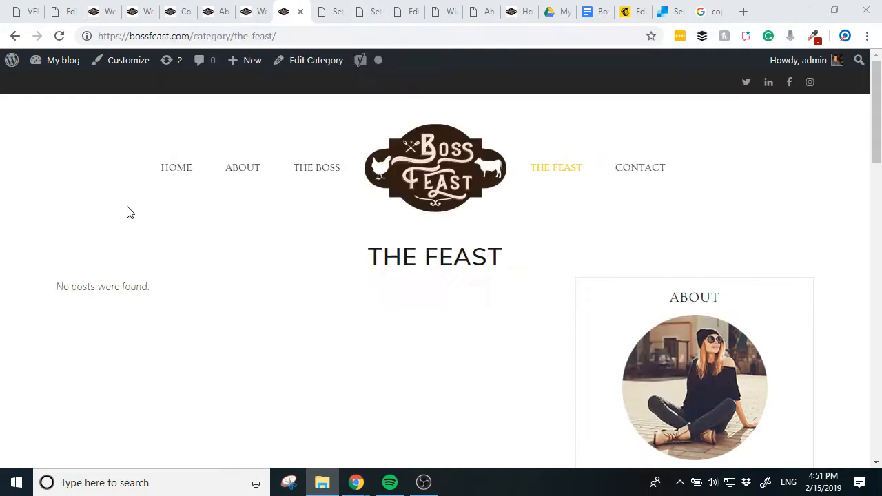
In the Boss Feast Google Docs document, copy the introductory text from "As we all know Food" through "struggle to get to success."
{"action": "left_click", "coordinate": [594, 16]}
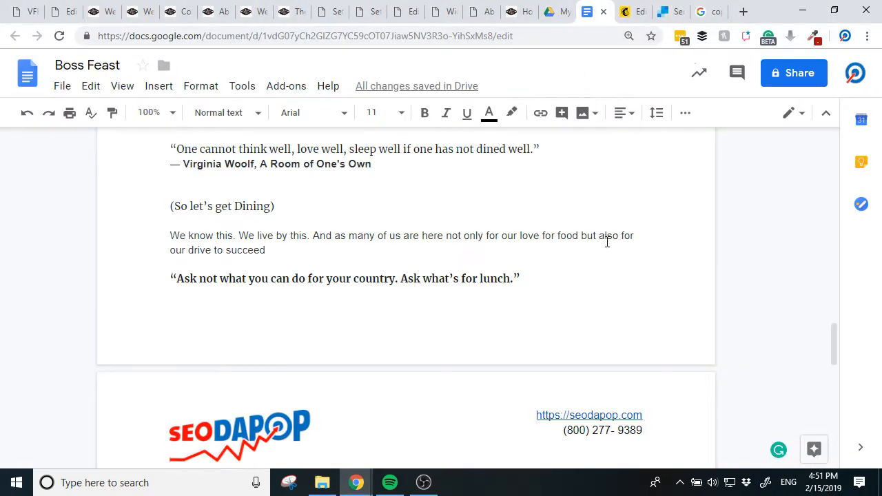
{"action": "left_click_drag", "start_coordinate": [834, 343], "coordinate": [819, 201]}
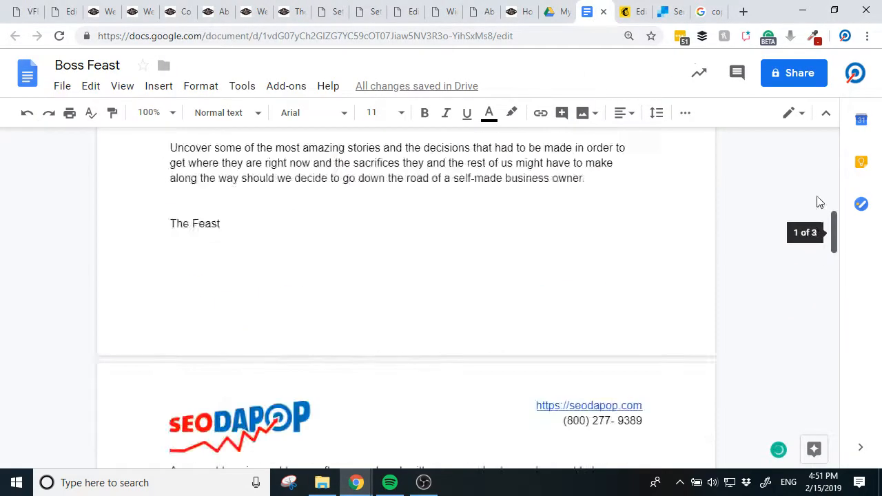
{"action": "scroll", "coordinate": [818, 201], "scroll_direction": "down", "scroll_amount": 4}
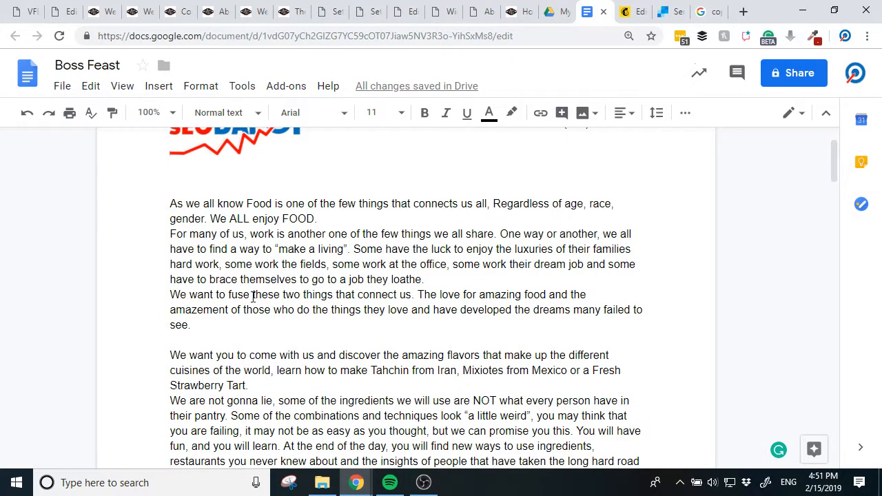
{"action": "left_click_drag", "start_coordinate": [186, 212], "coordinate": [483, 215]}
{"action": "scroll", "coordinate": [234, 295], "scroll_direction": "down", "scroll_amount": 4}
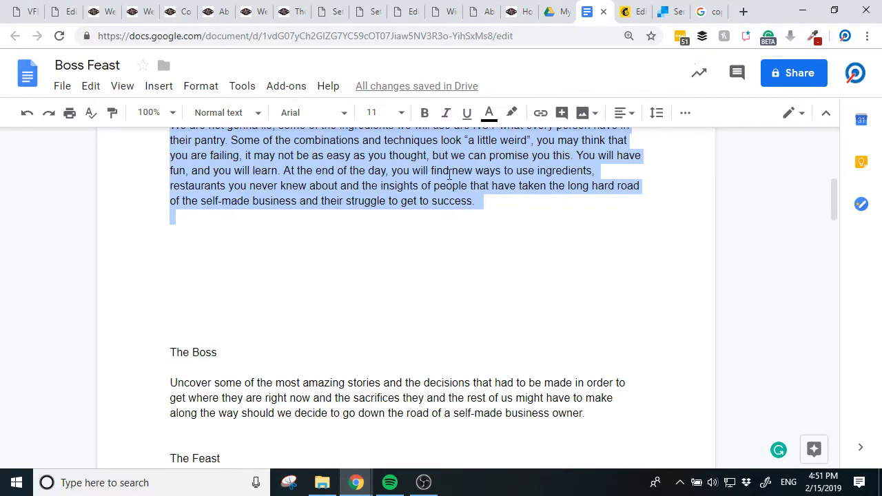
Open the site's About page for editing in the WPBakery classic editor, leaving the block editor without saving
{"action": "left_click", "coordinate": [215, 11]}
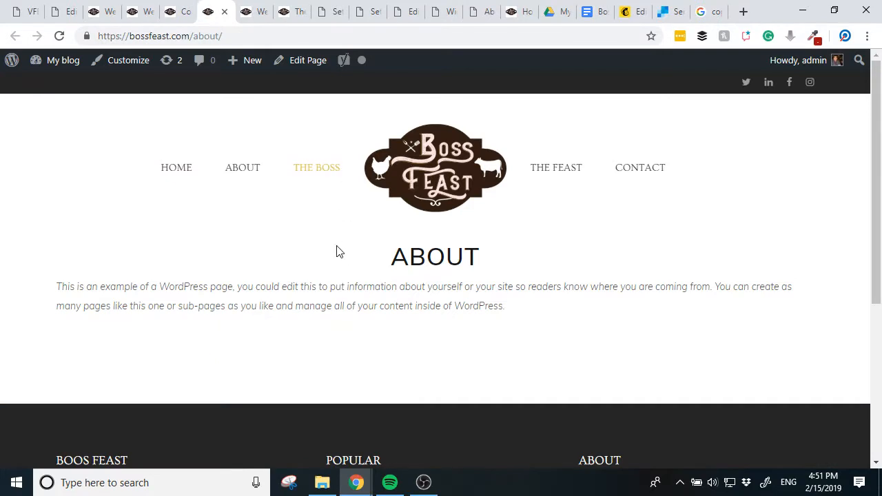
{"action": "left_click", "coordinate": [318, 62]}
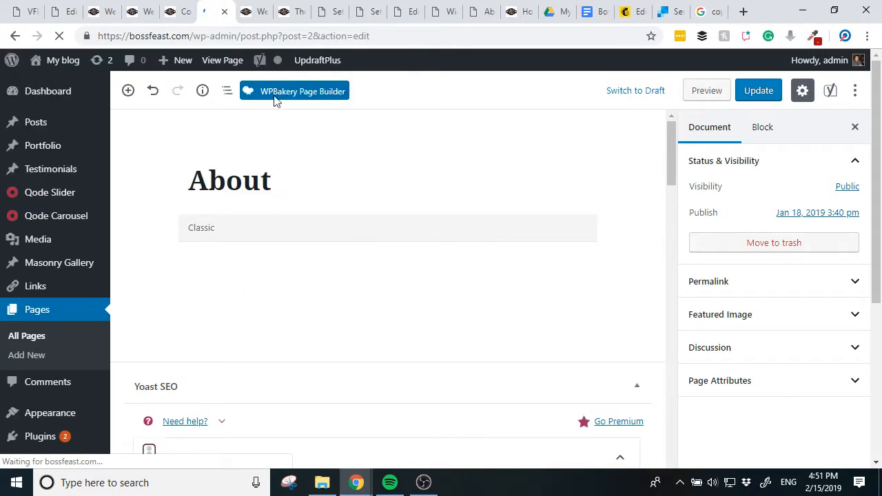
{"action": "left_click", "coordinate": [299, 97]}
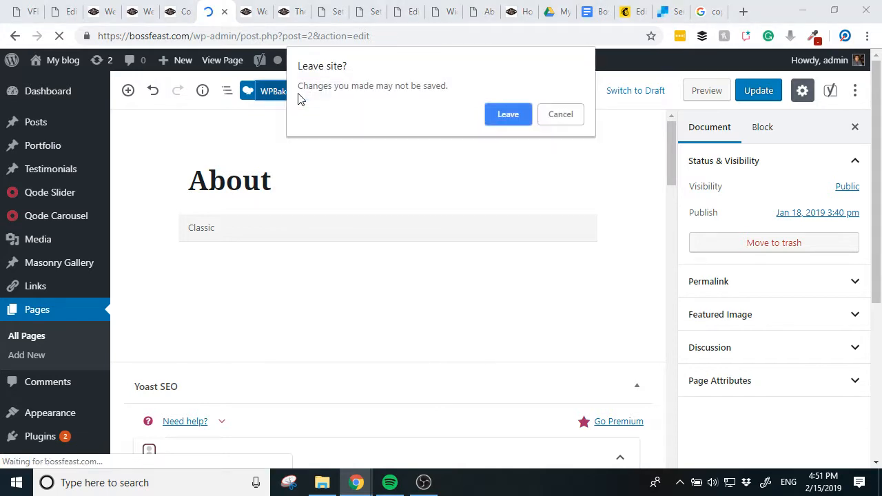
{"action": "left_click", "coordinate": [488, 115]}
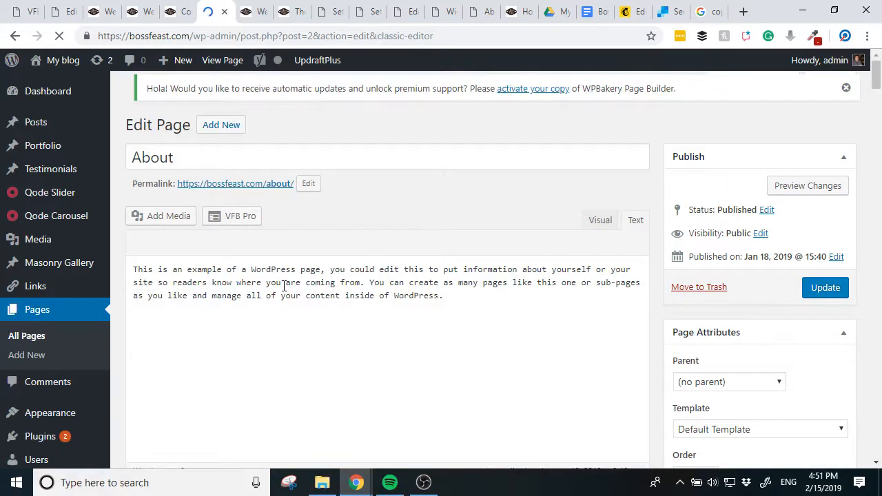
Replace the About page's placeholder text with the copied Boss Feast introduction, pasted in the visual editor
{"action": "left_click", "coordinate": [469, 350]}
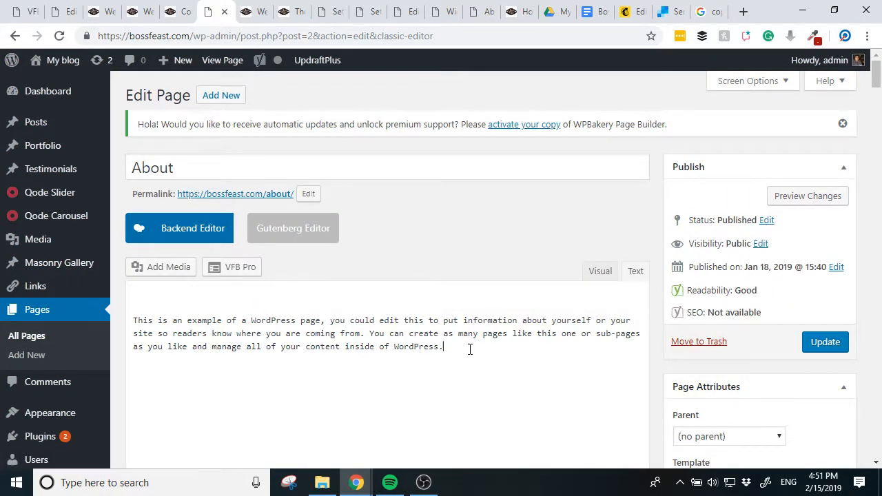
{"action": "key", "text": "ctrl+a"}
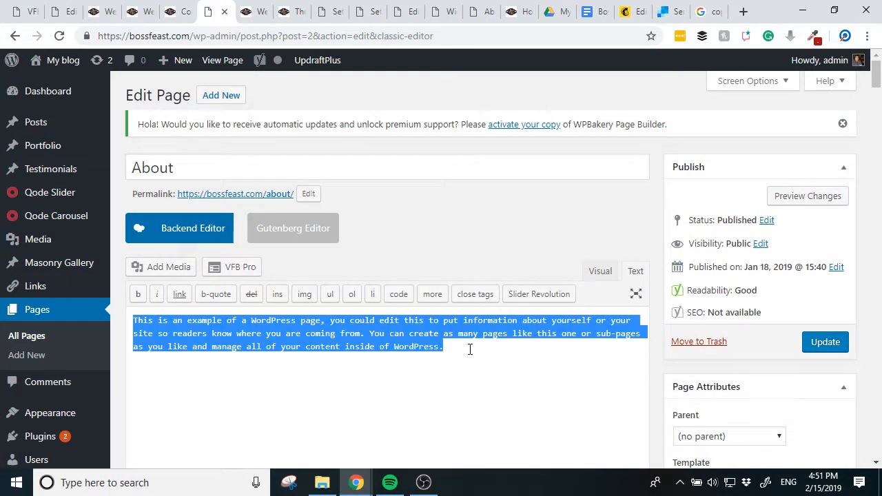
{"action": "left_click", "coordinate": [600, 271]}
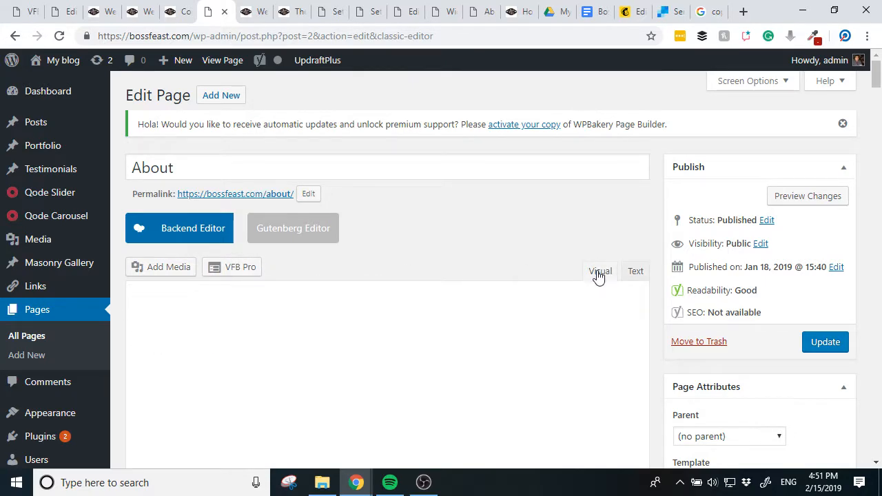
{"action": "key", "text": "ctrl+a"}
{"action": "key", "text": "ctrl+v"}
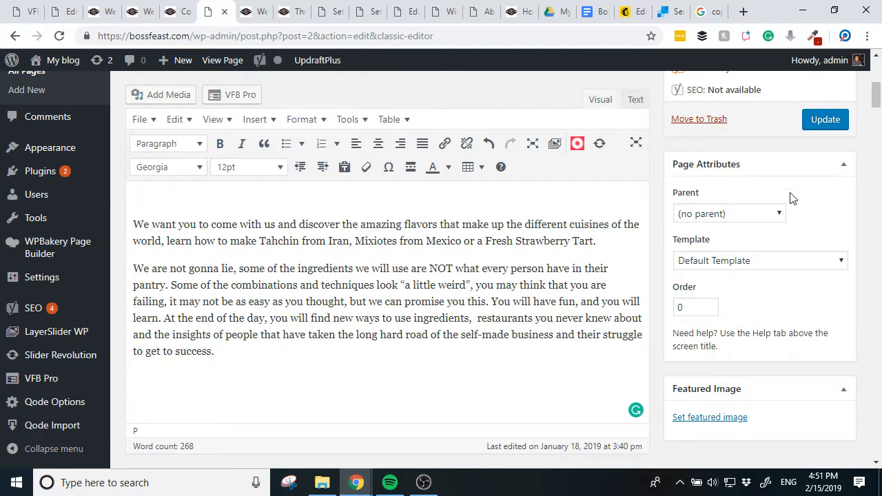
Remove the blank line before the paragraph "We want you to come with us" and update the About page
{"action": "left_click", "coordinate": [133, 224]}
{"action": "scroll", "coordinate": [133, 224], "scroll_direction": "up", "scroll_amount": 1}
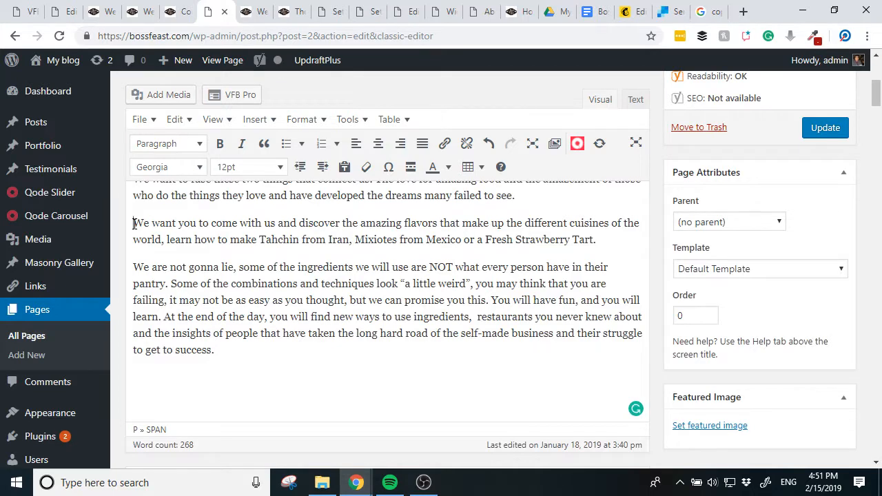
{"action": "scroll", "coordinate": [275, 288], "scroll_direction": "up", "scroll_amount": 5}
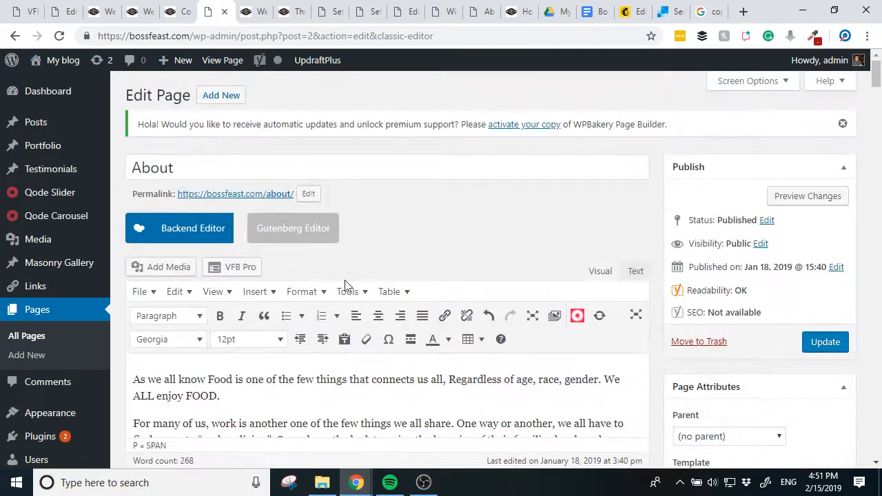
{"action": "left_click", "coordinate": [842, 345]}
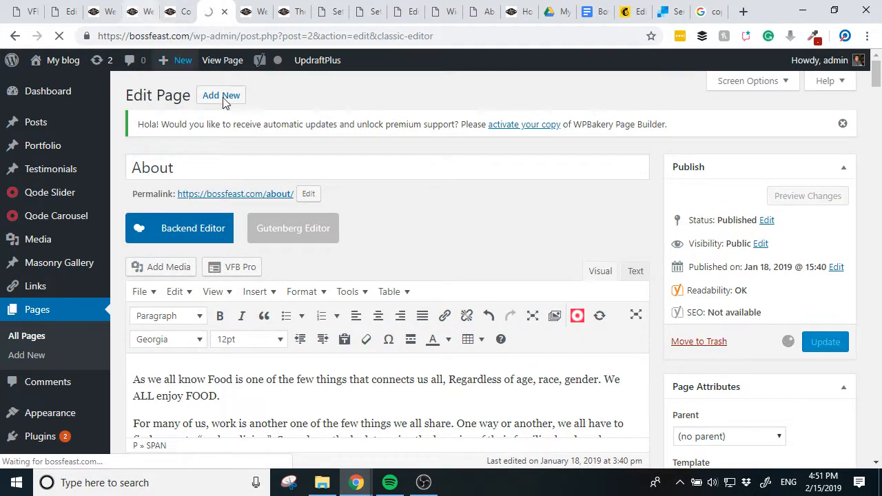
Reopen the About page in the block editor, review its new text, and update the page again
{"action": "left_click", "coordinate": [229, 196]}
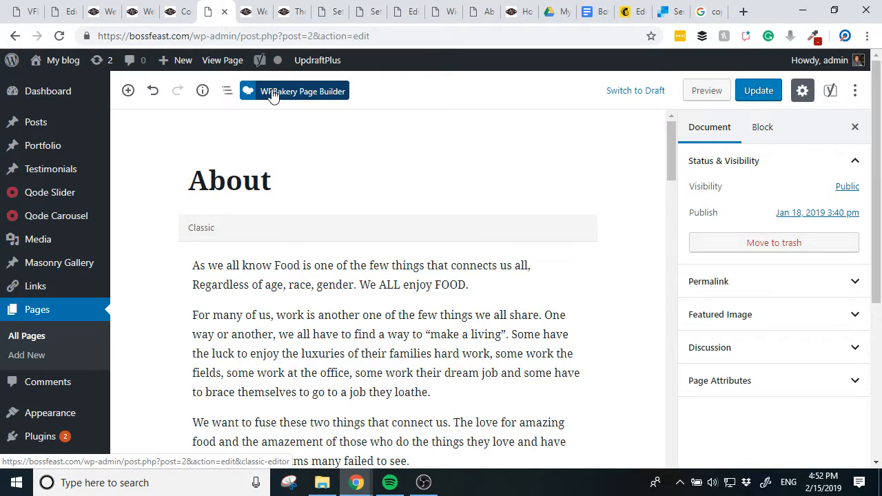
{"action": "scroll", "coordinate": [76, 241], "scroll_direction": "down", "scroll_amount": 4}
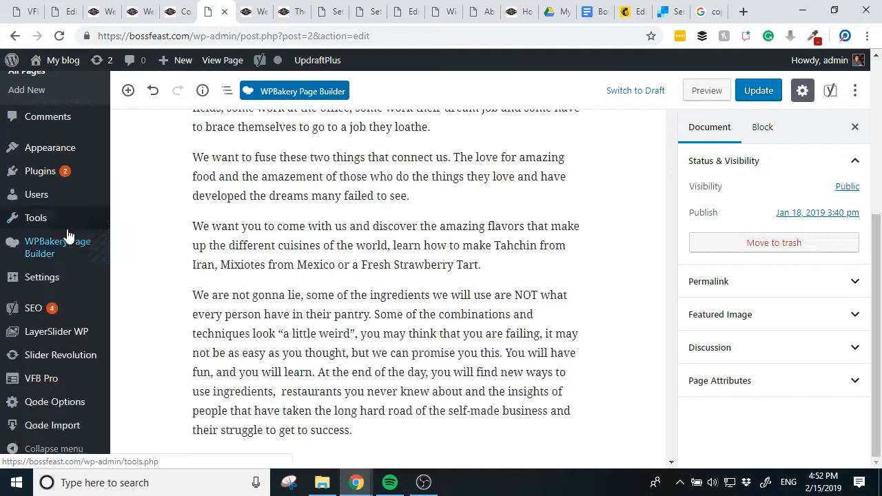
{"action": "mouse_move", "coordinate": [100, 338]}
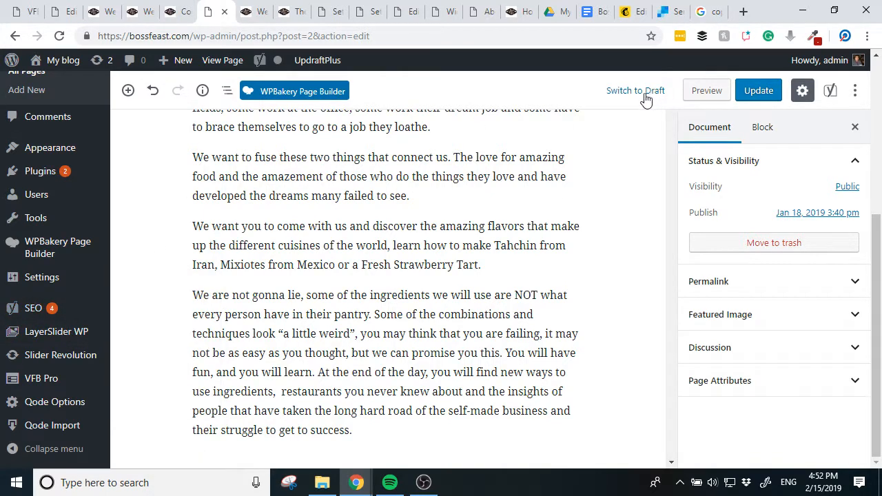
{"action": "left_click", "coordinate": [772, 90]}
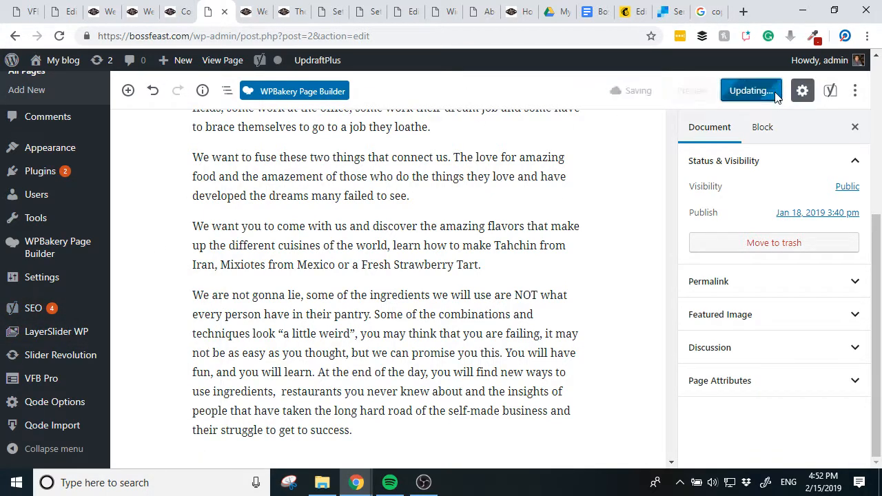
{"action": "left_click", "coordinate": [801, 91]}
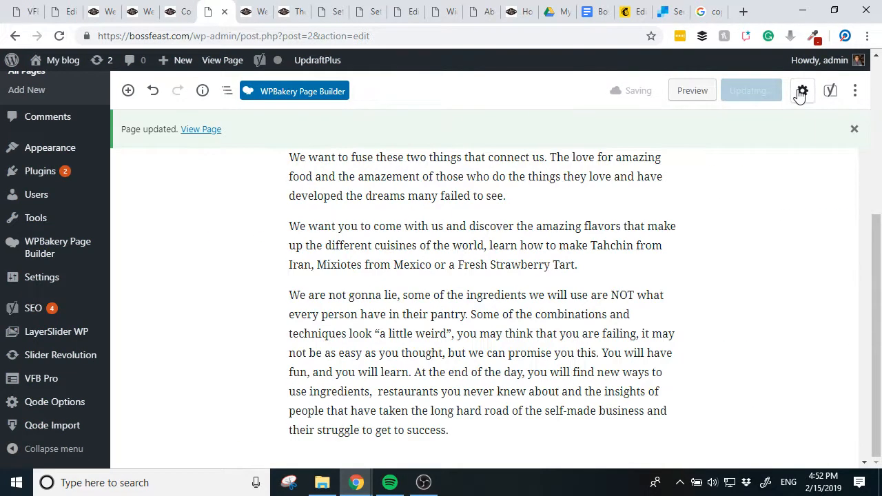
{"action": "left_click", "coordinate": [800, 92]}
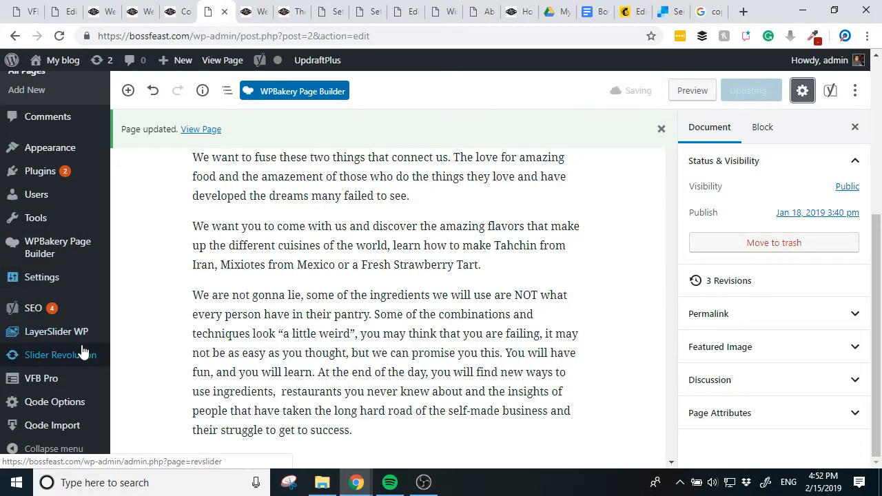
{"action": "mouse_move", "coordinate": [65, 338]}
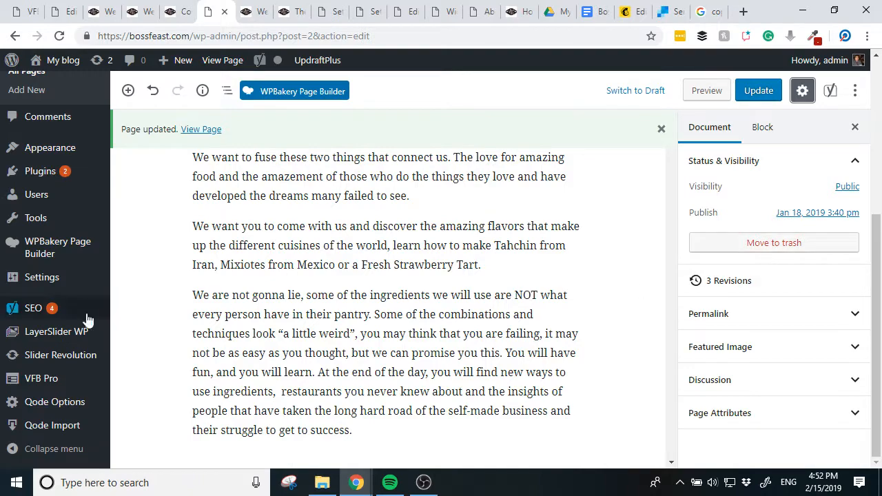
Disable the Gutenberg Editor in the WPBakery Page Builder general settings and save the settings
{"action": "scroll", "coordinate": [7, 293], "scroll_direction": "up", "scroll_amount": 5}
{"action": "scroll", "coordinate": [14, 296], "scroll_direction": "down", "scroll_amount": 3}
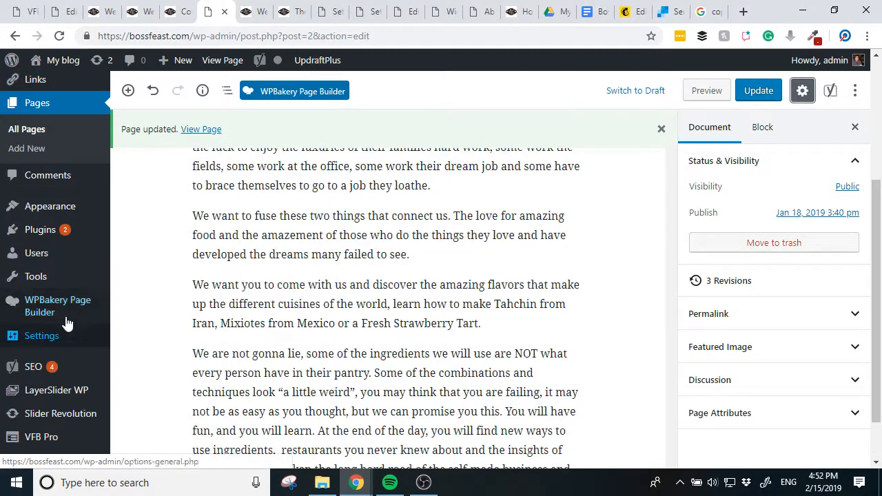
{"action": "mouse_move", "coordinate": [73, 312]}
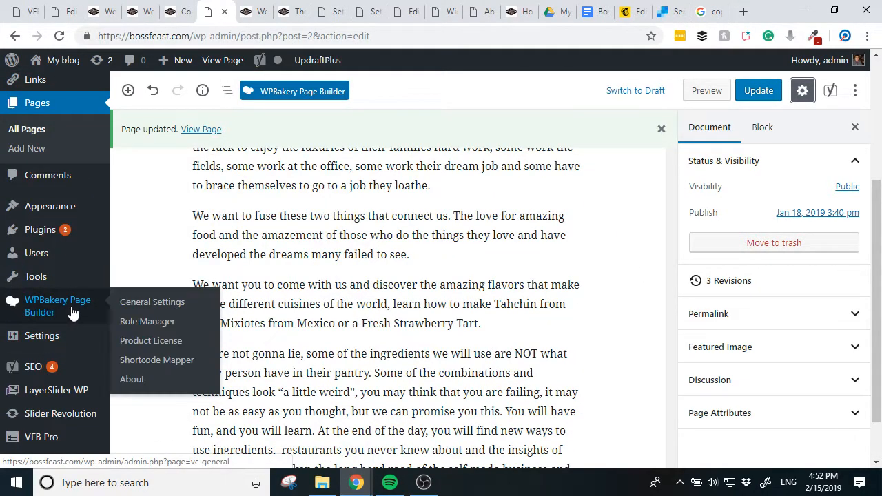
{"action": "left_click", "coordinate": [164, 310]}
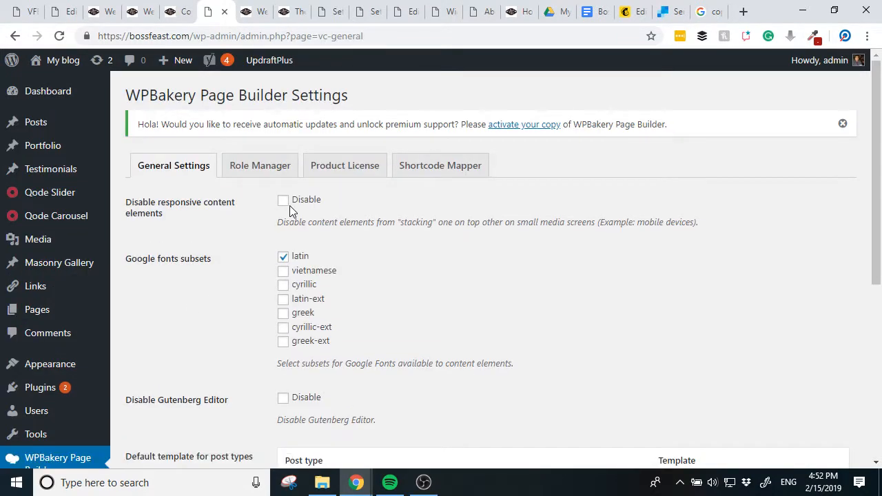
{"action": "left_click", "coordinate": [283, 398]}
{"action": "scroll", "coordinate": [482, 363], "scroll_direction": "down", "scroll_amount": 5}
{"action": "left_click", "coordinate": [181, 343]}
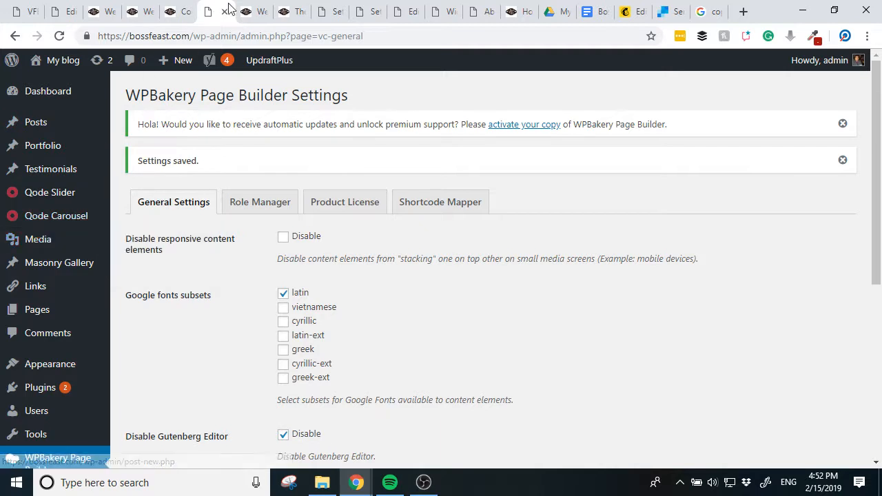
Open the live site's About page from its navigation and examine the content it shows
{"action": "left_click", "coordinate": [172, 13]}
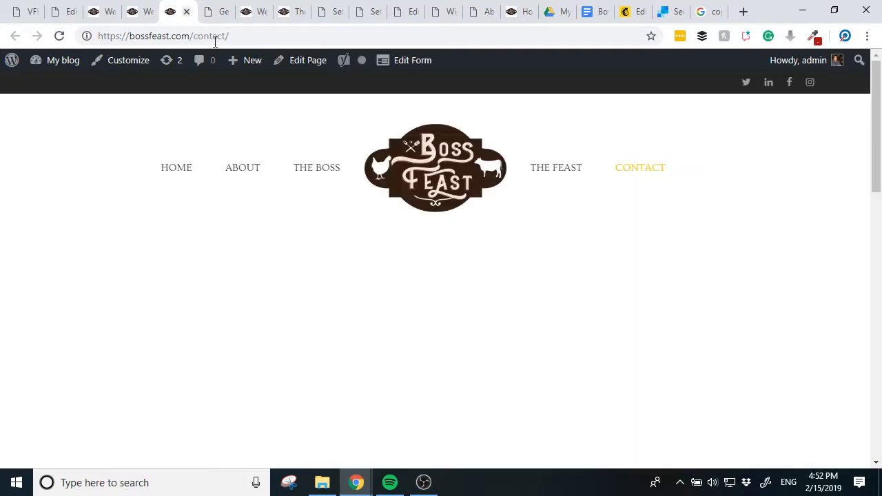
{"action": "left_click", "coordinate": [234, 167]}
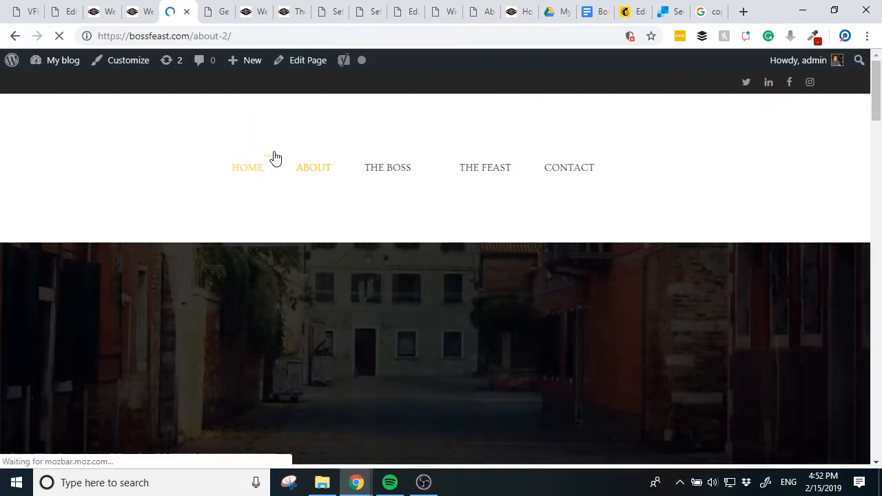
{"action": "scroll", "coordinate": [325, 265], "scroll_direction": "down", "scroll_amount": 5}
{"action": "scroll", "coordinate": [325, 263], "scroll_direction": "down", "scroll_amount": 6}
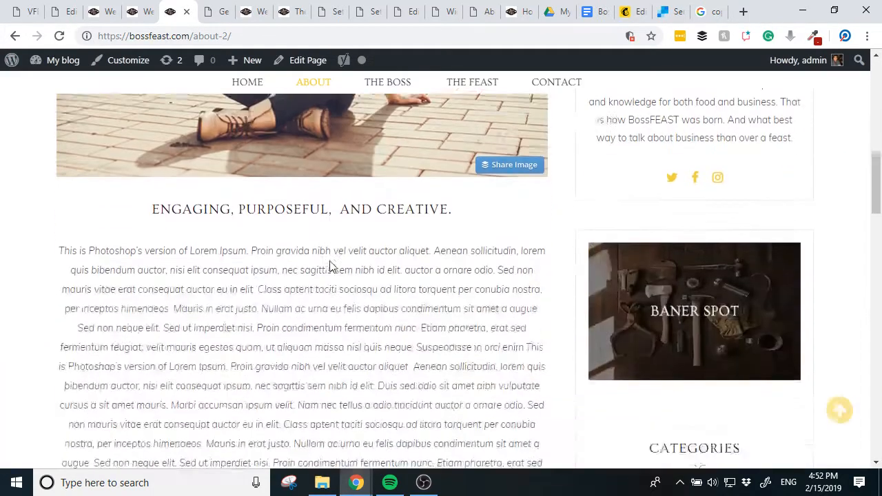
{"action": "scroll", "coordinate": [329, 266], "scroll_direction": "up", "scroll_amount": 11}
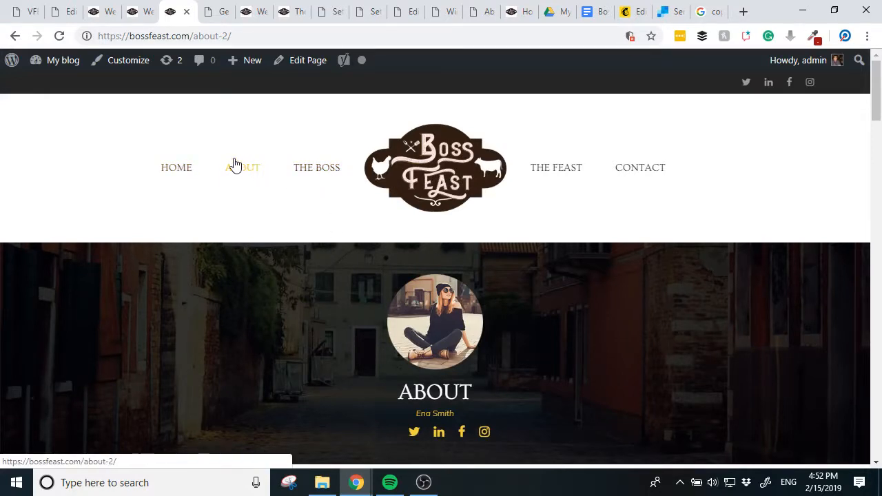
Load bossfeast.com/about/ instead of the about-2 address, review the introduction text, and open that page for editing in a new tab
{"action": "left_click", "coordinate": [231, 38]}
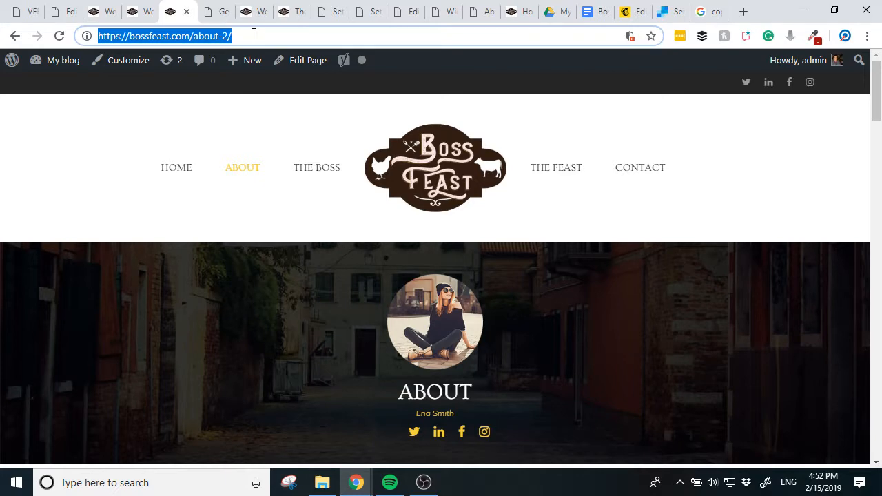
{"action": "left_click", "coordinate": [254, 34]}
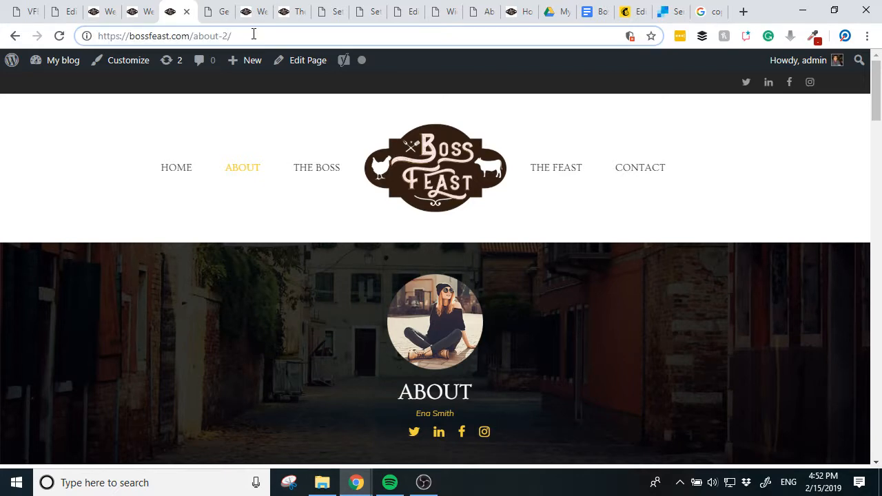
{"action": "key", "text": "BackSpace"}
{"action": "key", "text": "BackSpace"}
{"action": "key", "text": "BackSpace"}
{"action": "type", "text": "/"}
{"action": "key", "text": "Return"}
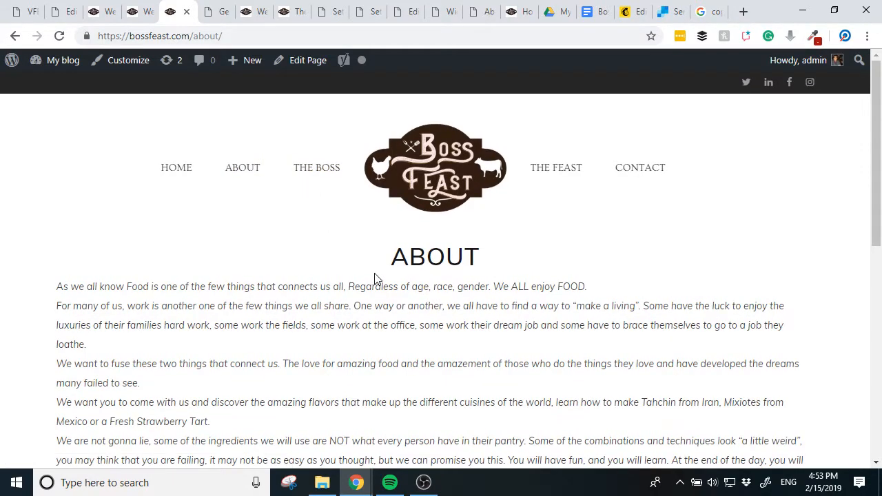
{"action": "scroll", "coordinate": [377, 276], "scroll_direction": "down", "scroll_amount": 10}
{"action": "scroll", "coordinate": [377, 276], "scroll_direction": "up", "scroll_amount": 10}
{"action": "middle_click", "coordinate": [296, 65]}
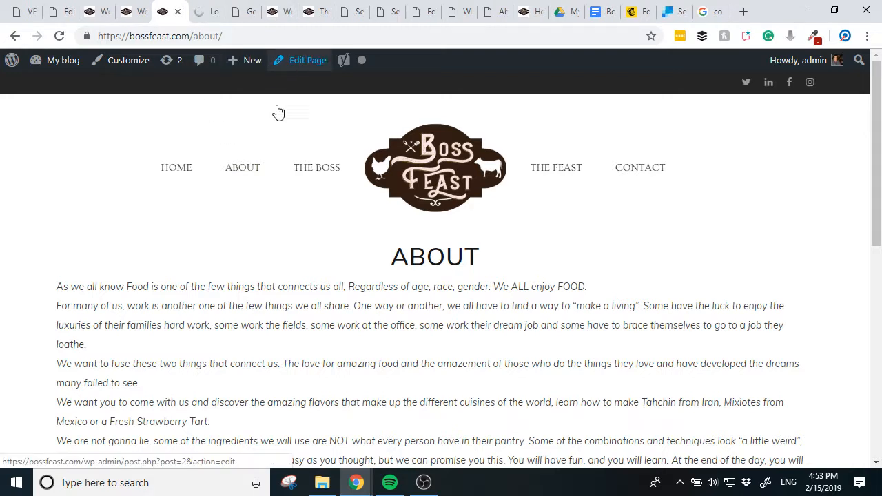
In File Explorer, rename the photo of the man at the restaurant table in the Social Media folder as AboutPage
{"action": "left_click", "coordinate": [321, 482]}
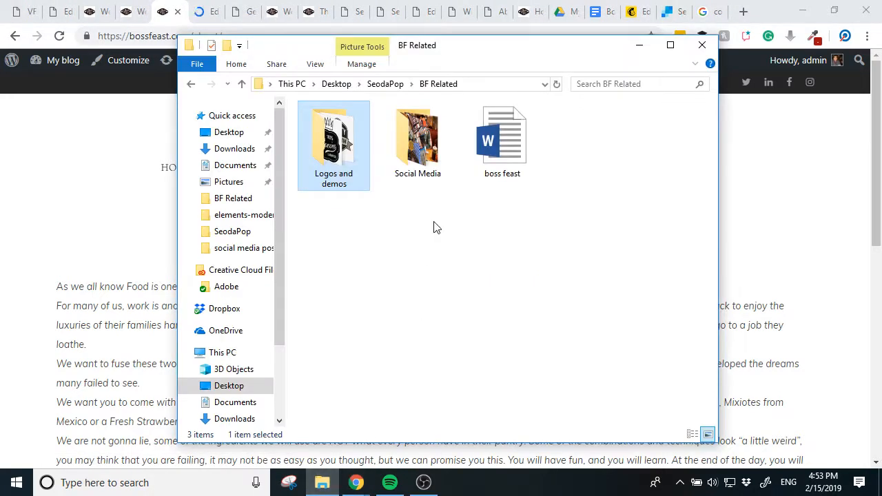
{"action": "double_click", "coordinate": [427, 173]}
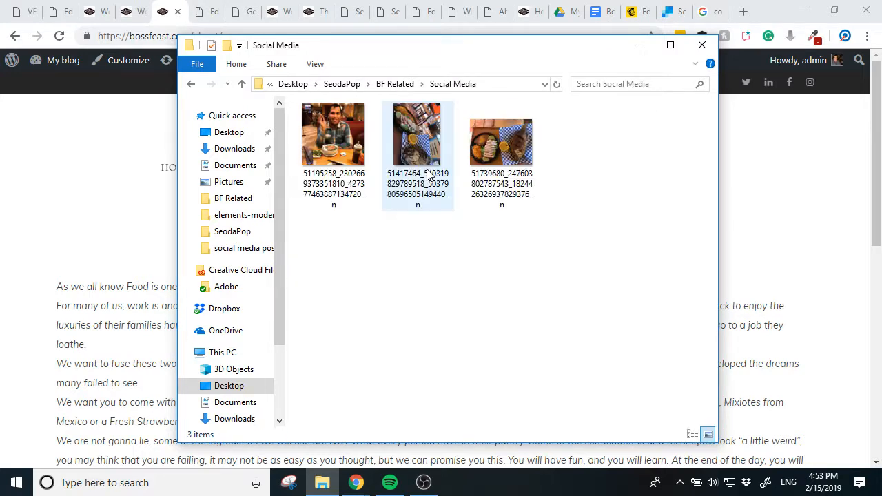
{"action": "left_click", "coordinate": [340, 150]}
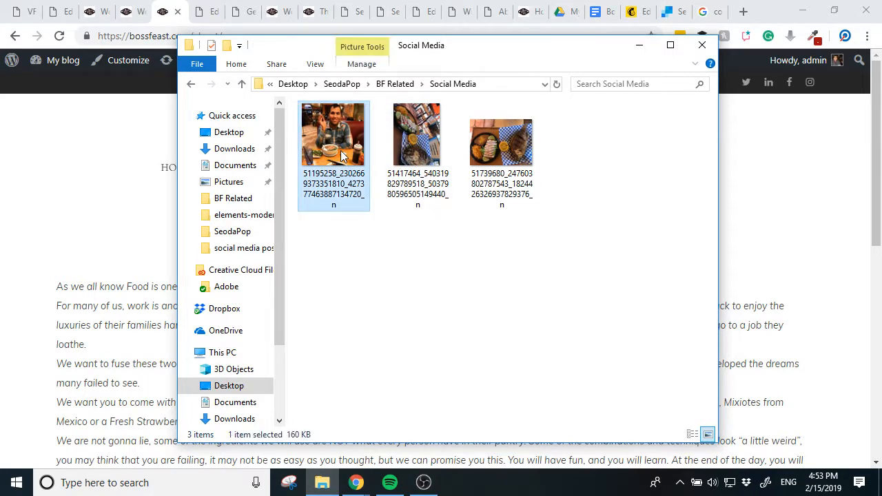
{"action": "key", "text": "F2"}
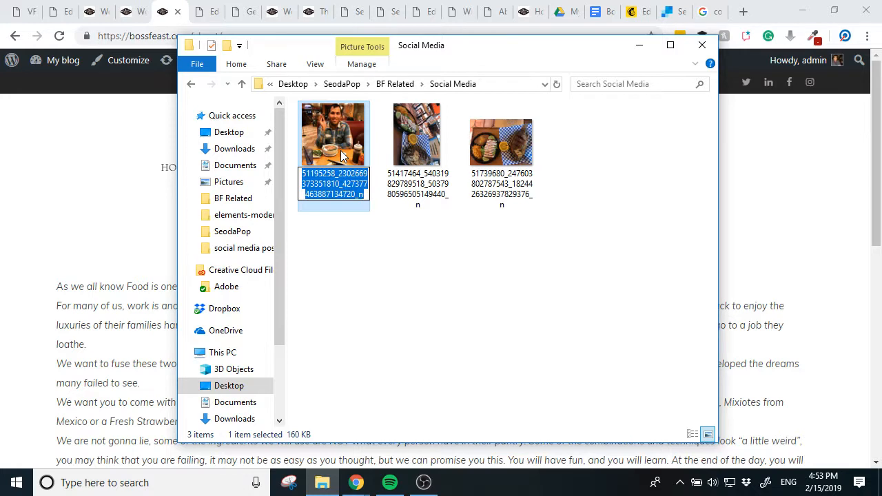
{"action": "type", "text": "Ab"}
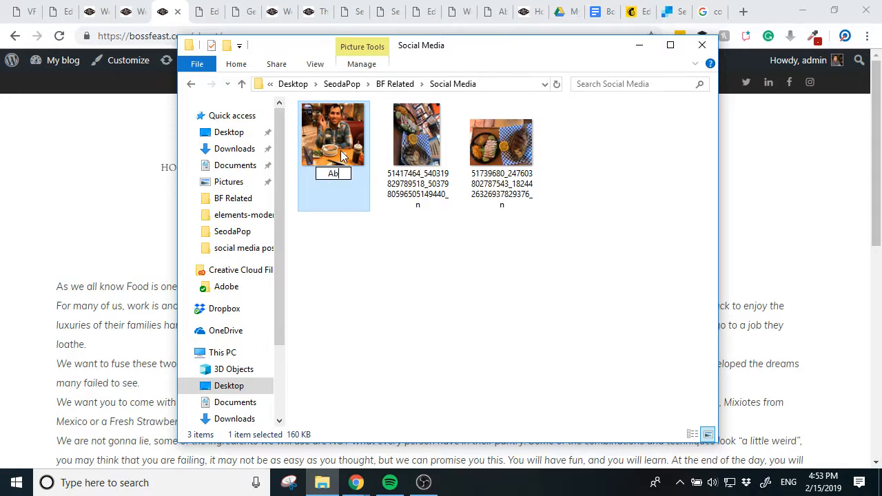
{"action": "type", "text": "outPage"}
{"action": "key", "text": "Return"}
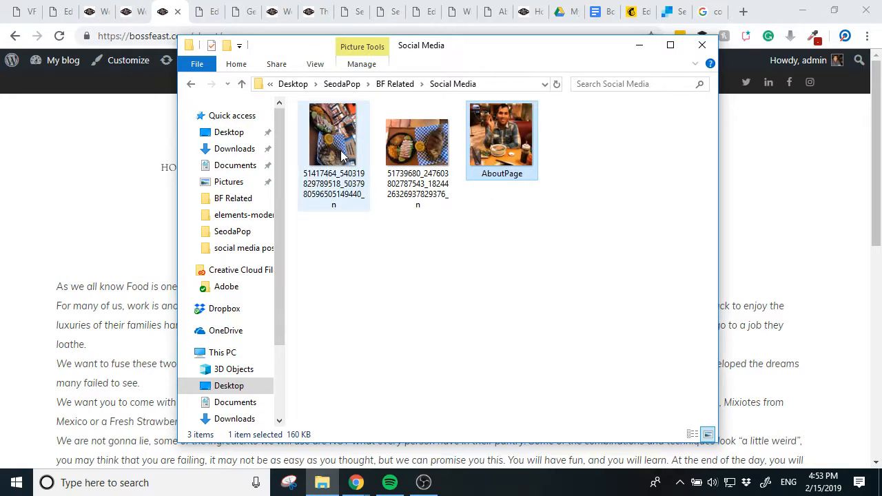
Return to the browser and switch the About page being edited to WPBakery's Backend Editor
{"action": "left_click", "coordinate": [77, 186]}
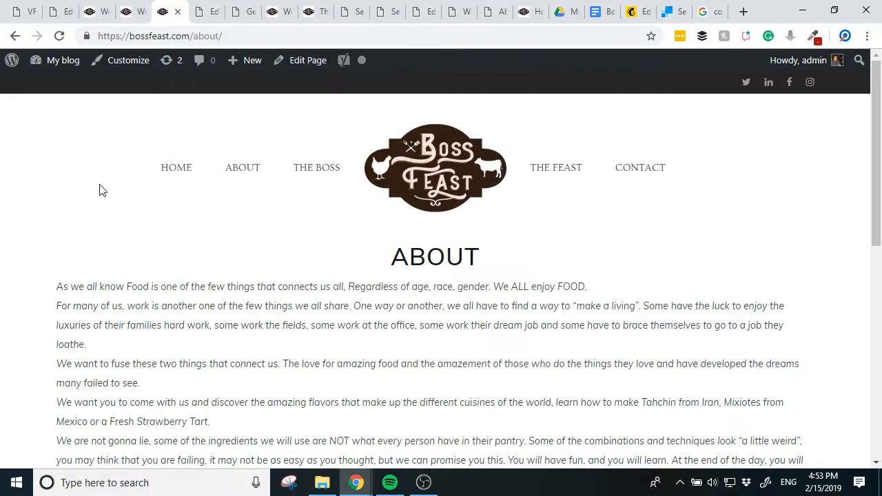
{"action": "left_click", "coordinate": [198, 15]}
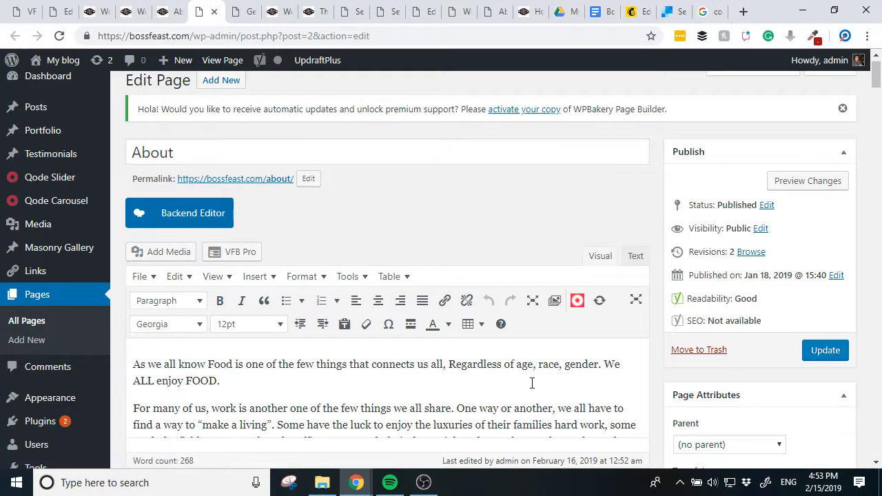
{"action": "scroll", "coordinate": [394, 230], "scroll_direction": "down", "scroll_amount": 2}
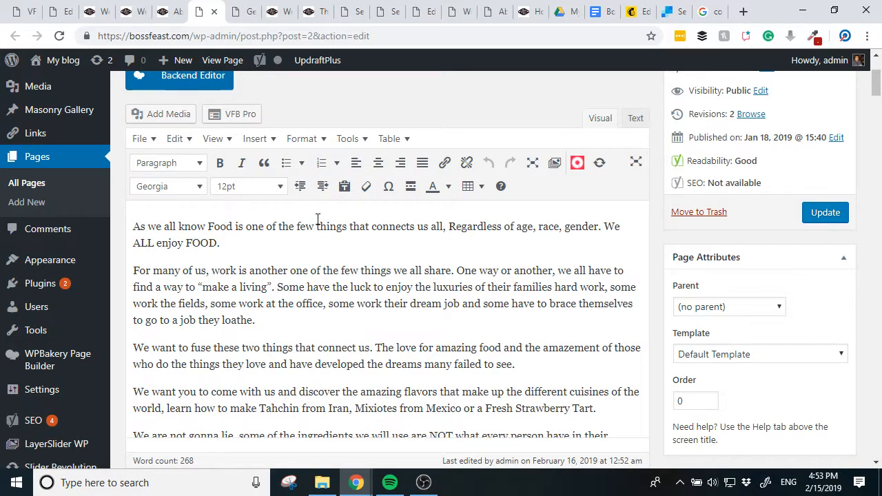
{"action": "left_click", "coordinate": [187, 77]}
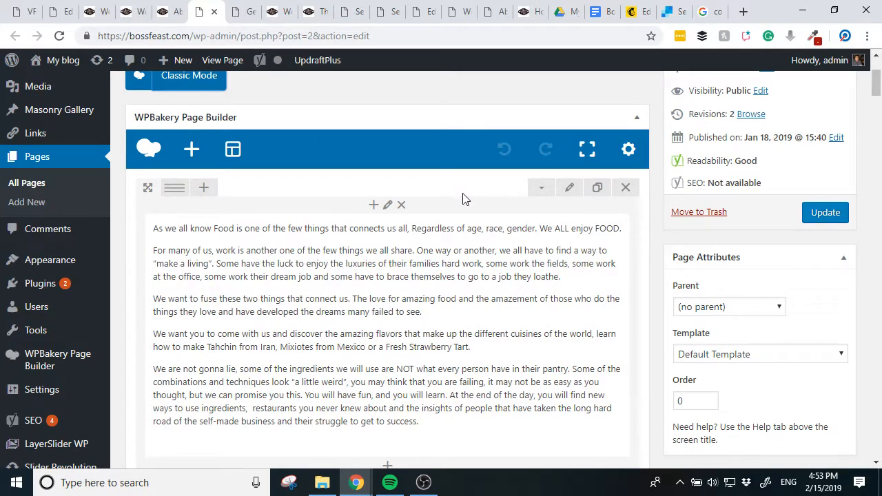
Split the introduction text's row into a 2/3 + 1/3 column layout, keeping the text in the wide column
{"action": "scroll", "coordinate": [473, 200], "scroll_direction": "up", "scroll_amount": 2}
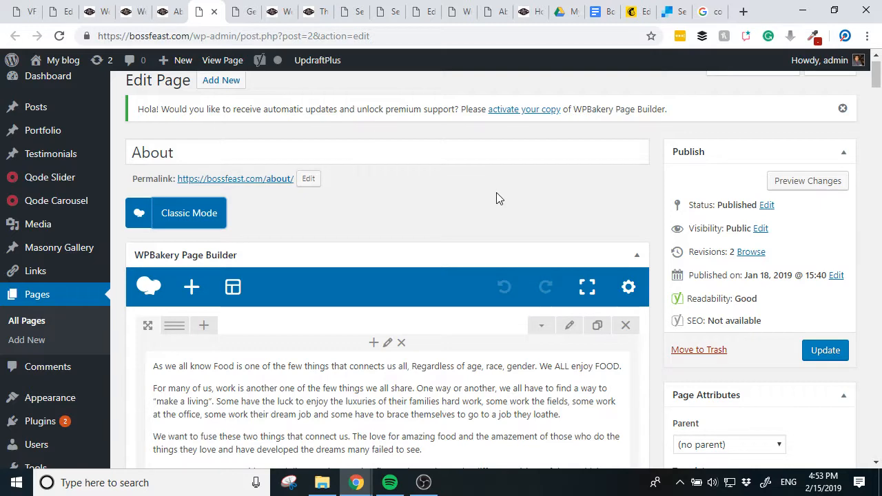
{"action": "scroll", "coordinate": [497, 198], "scroll_direction": "down", "scroll_amount": 4}
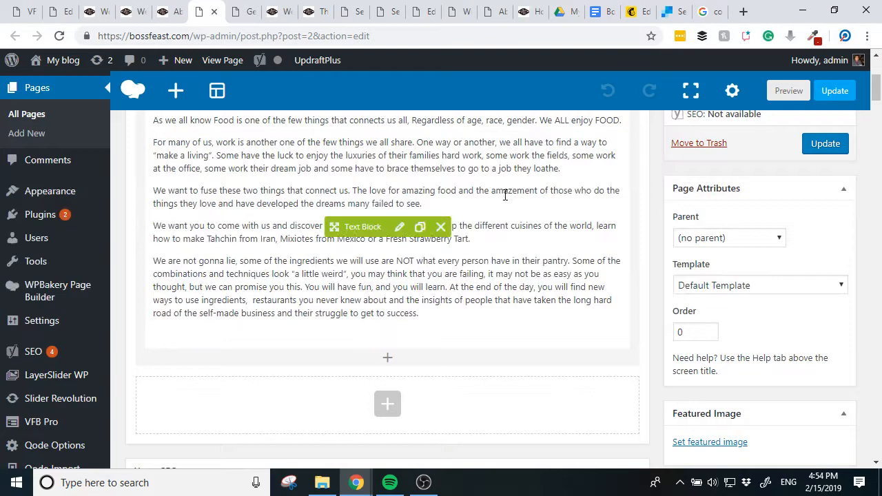
{"action": "scroll", "coordinate": [520, 211], "scroll_direction": "up", "scroll_amount": 3}
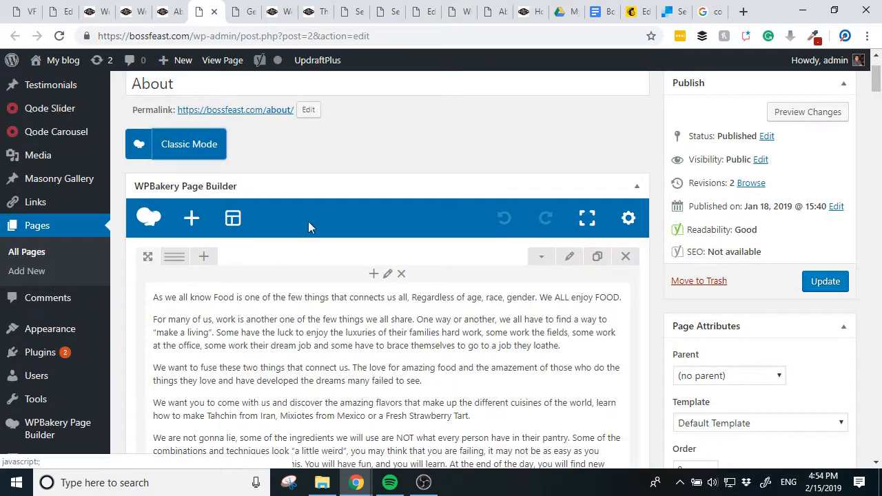
{"action": "mouse_move", "coordinate": [173, 258]}
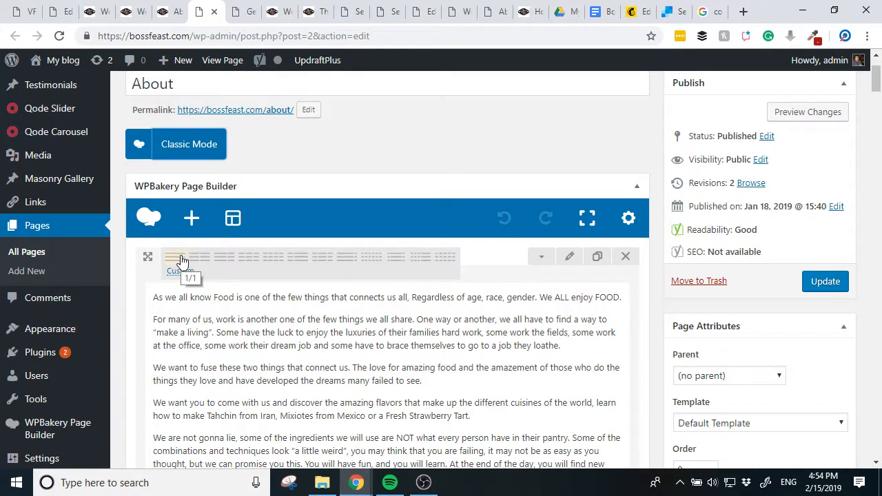
{"action": "left_click", "coordinate": [224, 265]}
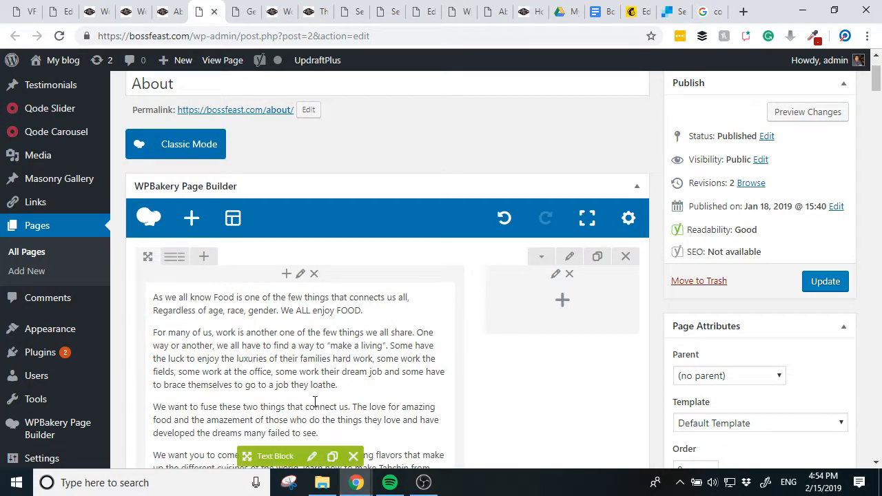
Add a Single Image element to the empty narrow column and move its settings window clear of the screen edge
{"action": "left_click", "coordinate": [569, 301]}
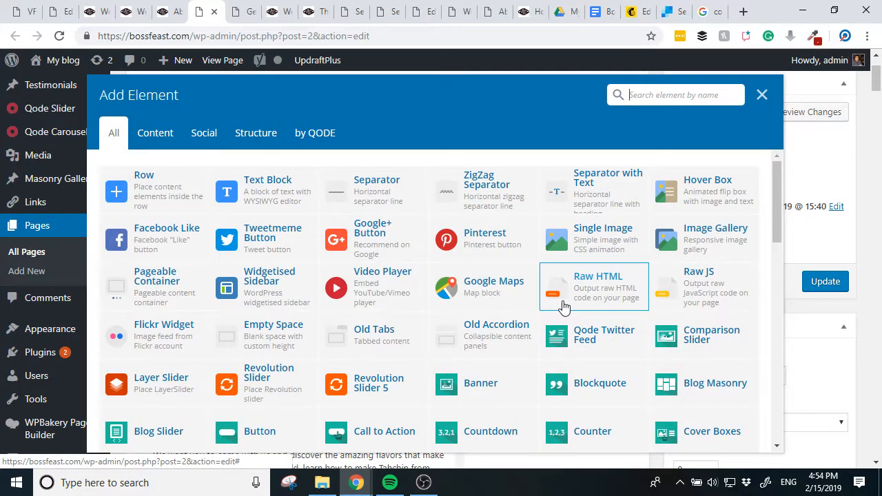
{"action": "left_click", "coordinate": [610, 257]}
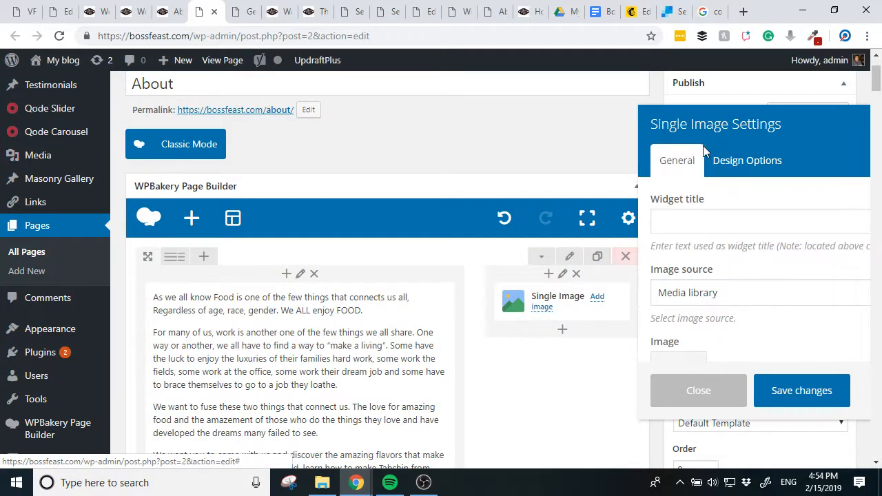
{"action": "left_click_drag", "start_coordinate": [799, 122], "coordinate": [293, 81]}
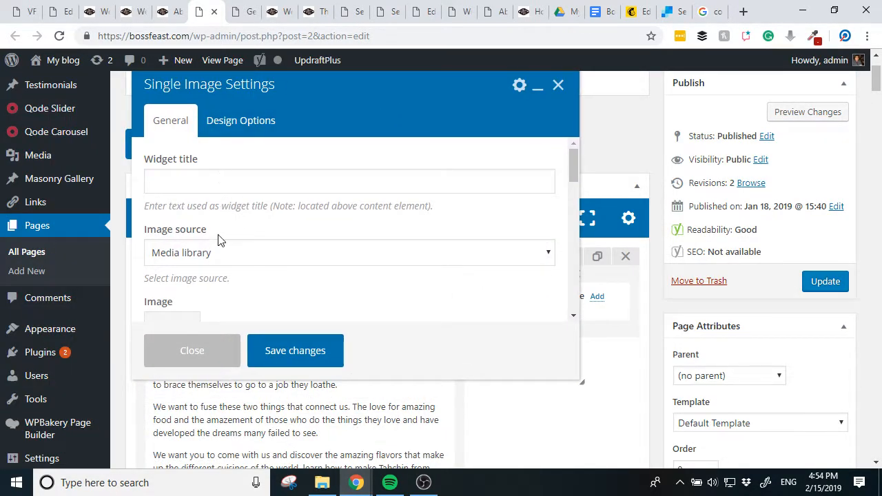
Upload the AboutPage photo from the Social Media folder to the media library and set it as the element's image
{"action": "scroll", "coordinate": [219, 237], "scroll_direction": "down", "scroll_amount": 2}
{"action": "left_click", "coordinate": [170, 207]}
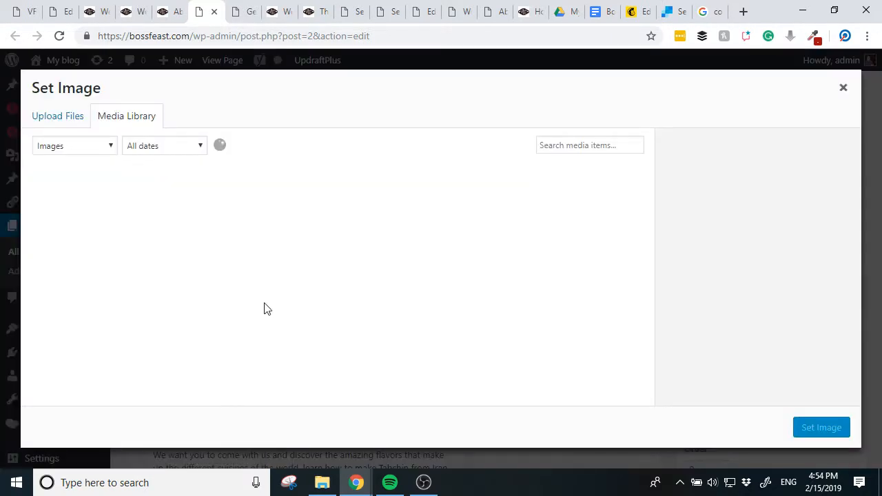
{"action": "left_click", "coordinate": [322, 482]}
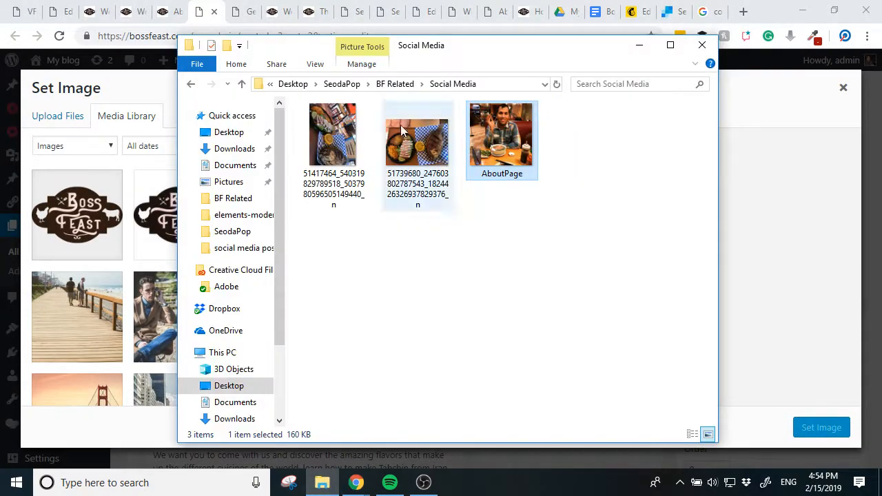
{"action": "left_click_drag", "start_coordinate": [488, 120], "coordinate": [71, 264]}
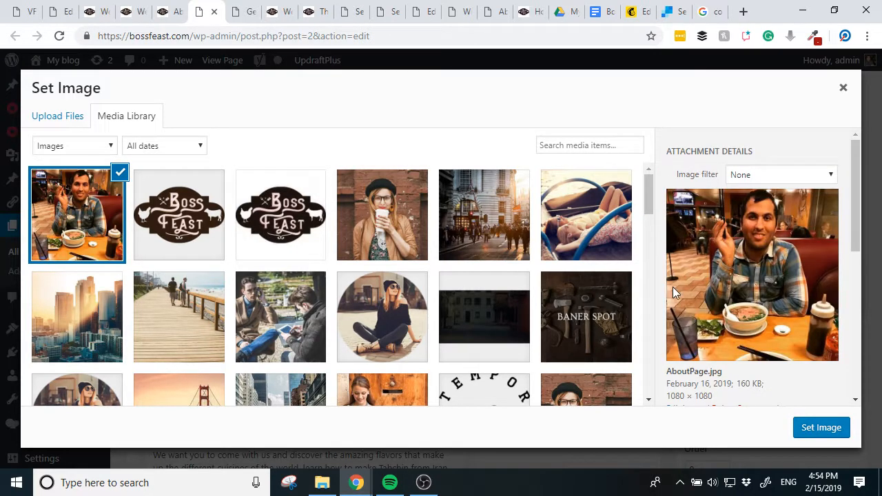
{"action": "left_click", "coordinate": [821, 434]}
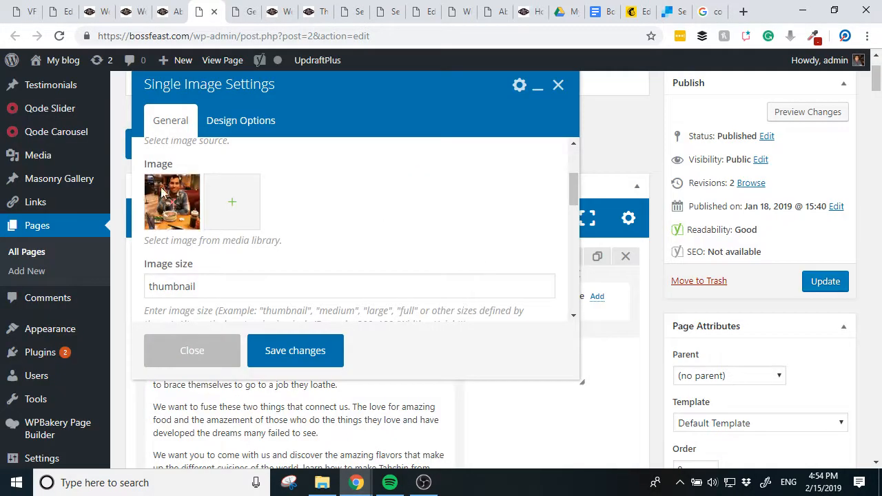
Remove the selected photo from the image field and set AboutPage.jpg from the media library again
{"action": "left_click", "coordinate": [177, 208]}
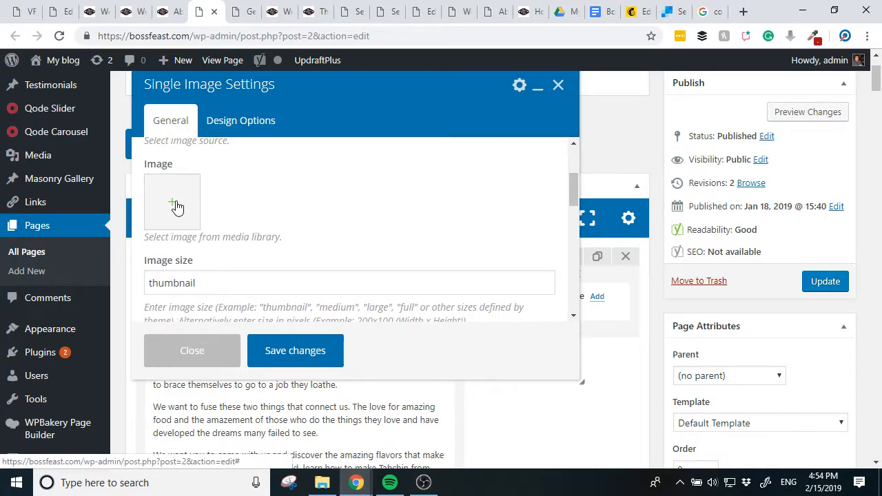
{"action": "left_click", "coordinate": [170, 208]}
{"action": "left_click", "coordinate": [100, 218]}
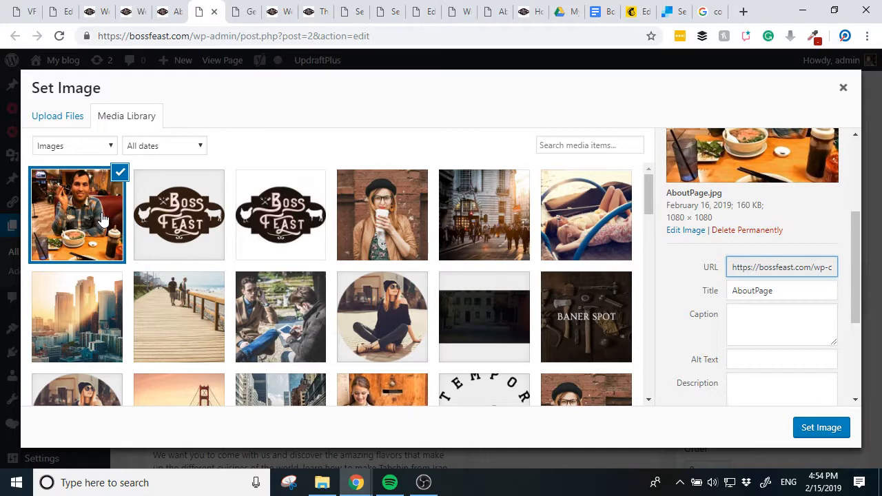
{"action": "left_click", "coordinate": [822, 427]}
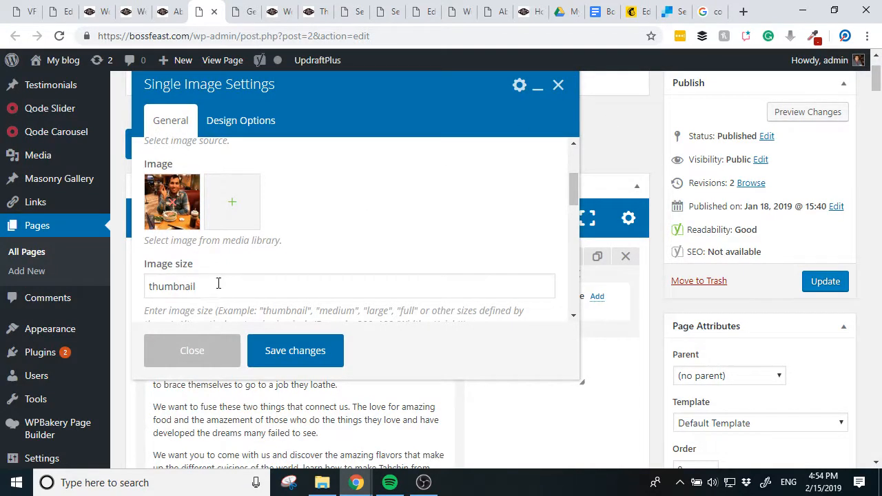
Set the About photo's image size to 300*300 and its image alignment to Right
{"action": "double_click", "coordinate": [218, 283]}
{"action": "scroll", "coordinate": [337, 199], "scroll_direction": "down", "scroll_amount": 2}
{"action": "scroll", "coordinate": [292, 192], "scroll_direction": "up", "scroll_amount": 1}
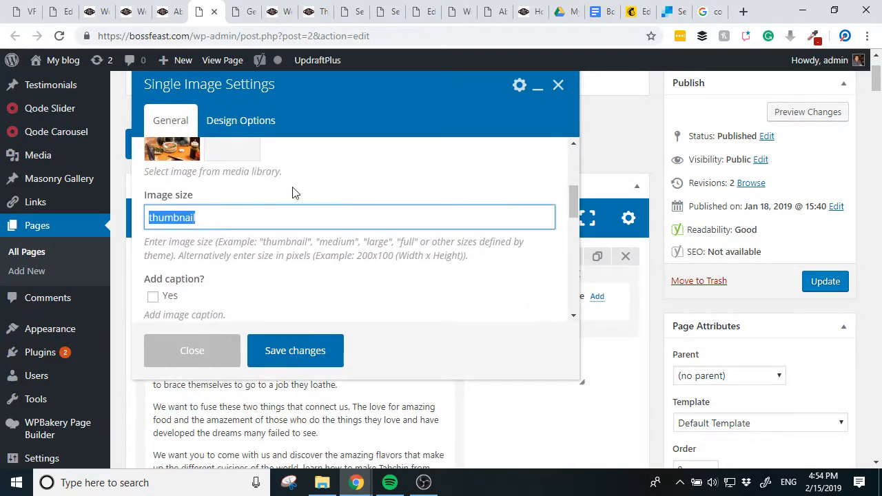
{"action": "type", "text": "300*300"}
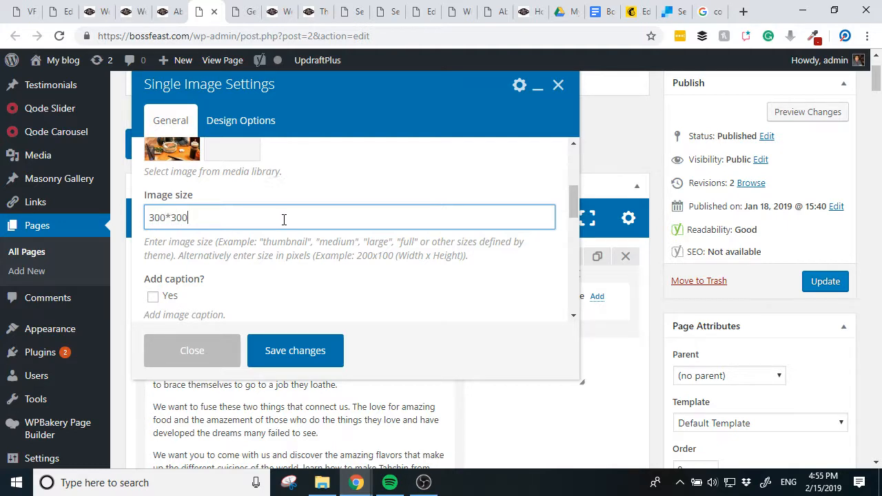
{"action": "scroll", "coordinate": [283, 219], "scroll_direction": "down", "scroll_amount": 1}
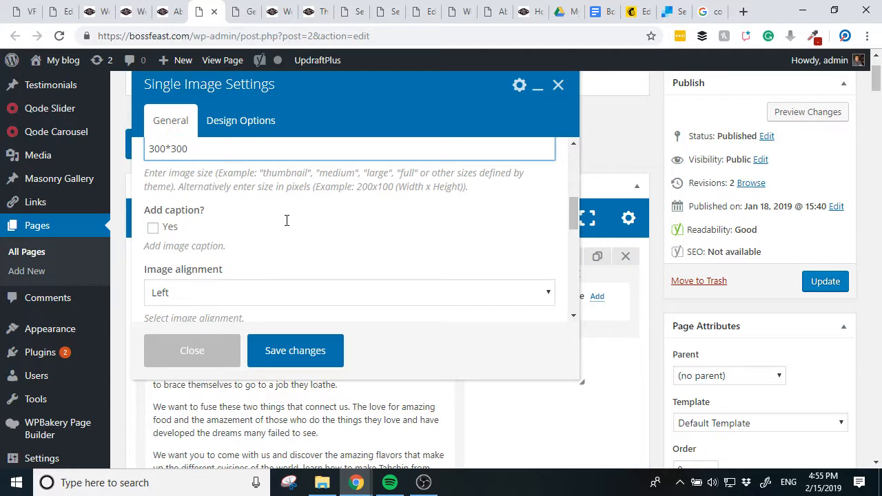
{"action": "left_click", "coordinate": [204, 295]}
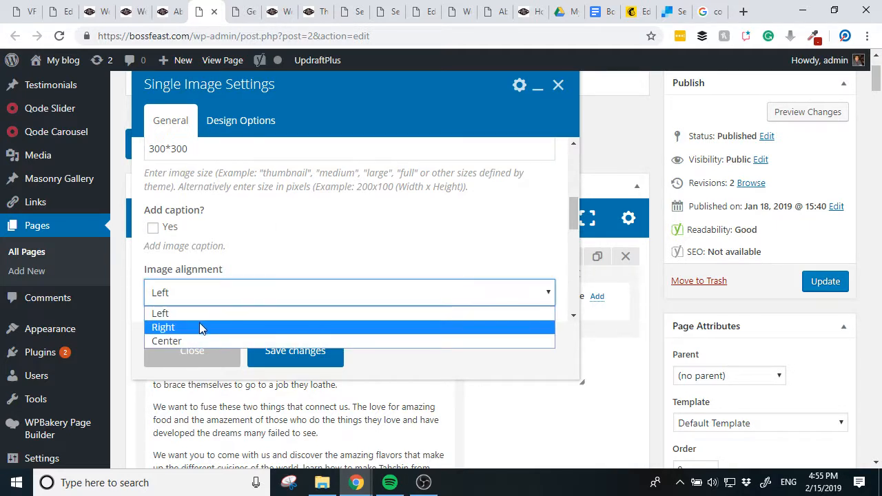
{"action": "left_click", "coordinate": [200, 322]}
Leave the image caption off, save the Single Image settings and update the About page
{"action": "scroll", "coordinate": [275, 264], "scroll_direction": "down", "scroll_amount": 3}
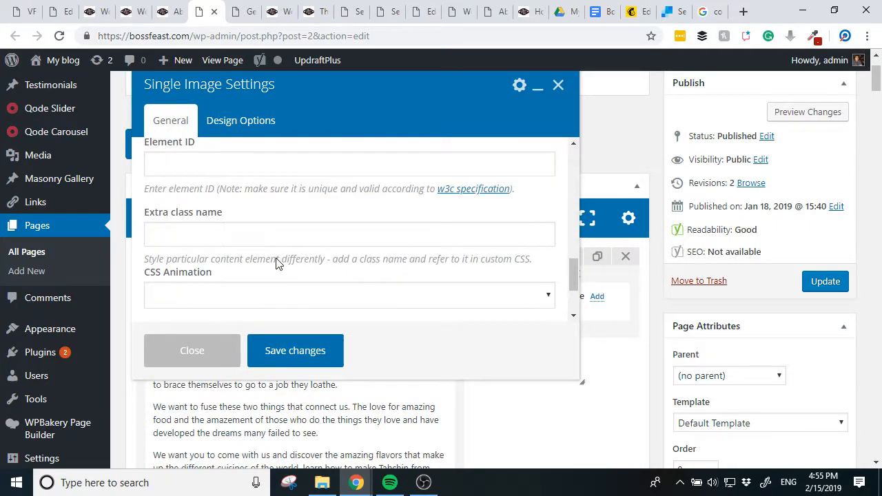
{"action": "scroll", "coordinate": [276, 264], "scroll_direction": "up", "scroll_amount": 3}
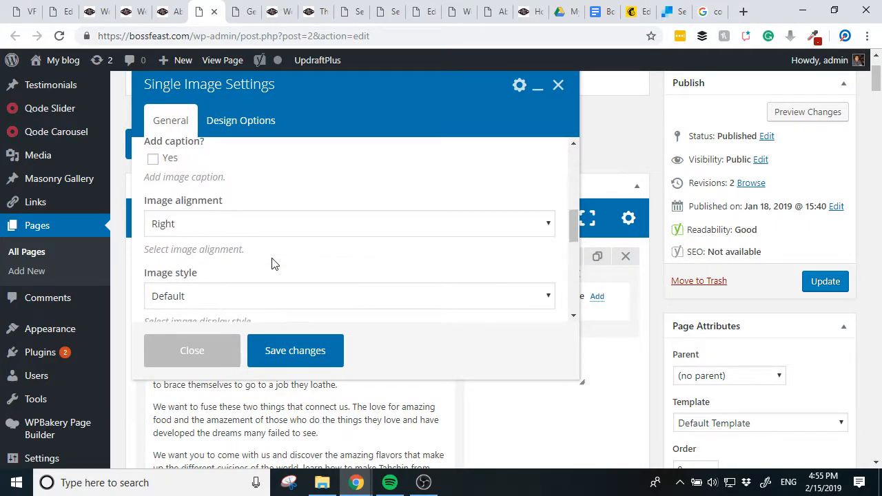
{"action": "left_click", "coordinate": [153, 160]}
{"action": "left_click", "coordinate": [154, 160]}
{"action": "left_click", "coordinate": [281, 350]}
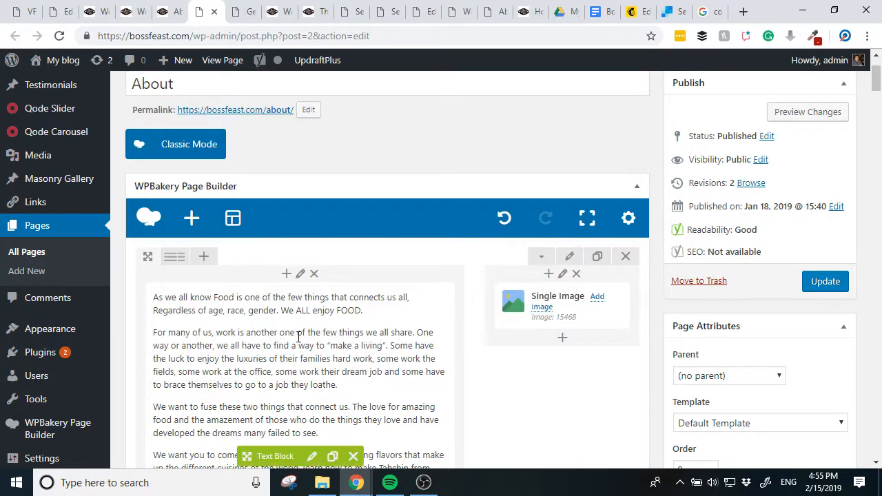
{"action": "left_click", "coordinate": [837, 285]}
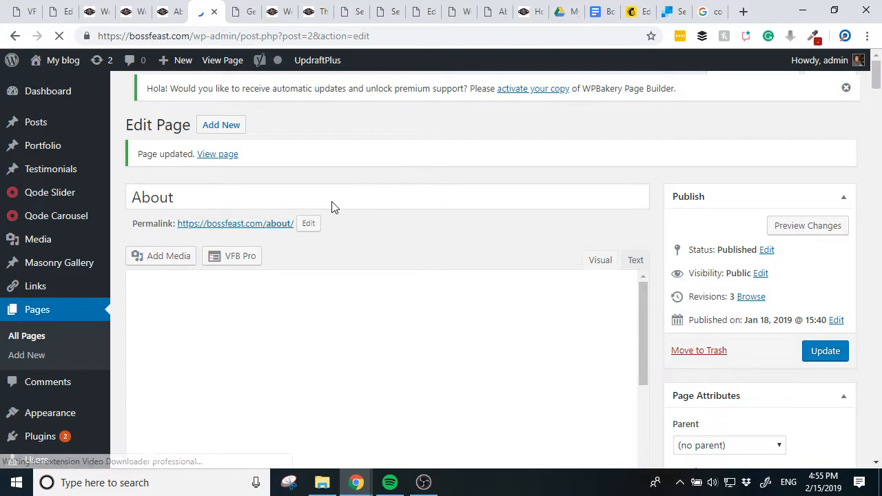
Open the site's menu editor in a separate browser tab, keeping the About page editor open
{"action": "scroll", "coordinate": [71, 392], "scroll_direction": "down", "scroll_amount": 1}
{"action": "scroll", "coordinate": [71, 393], "scroll_direction": "down", "scroll_amount": 2}
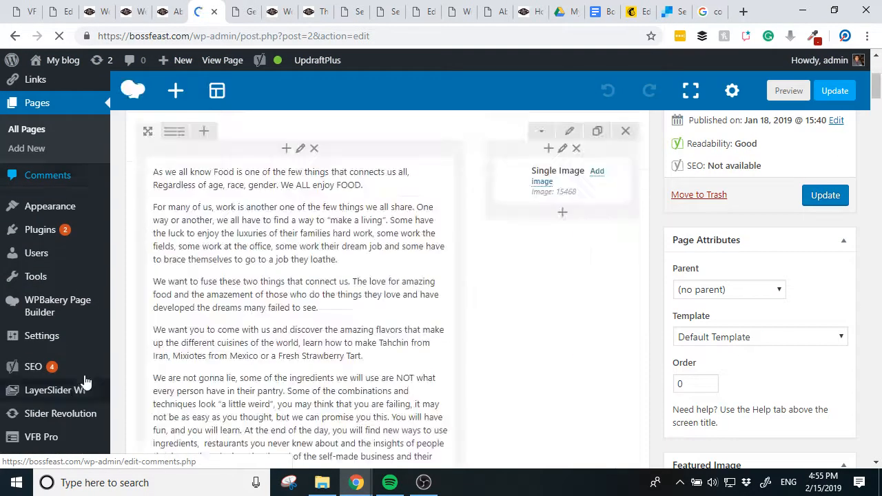
{"action": "mouse_move", "coordinate": [68, 217]}
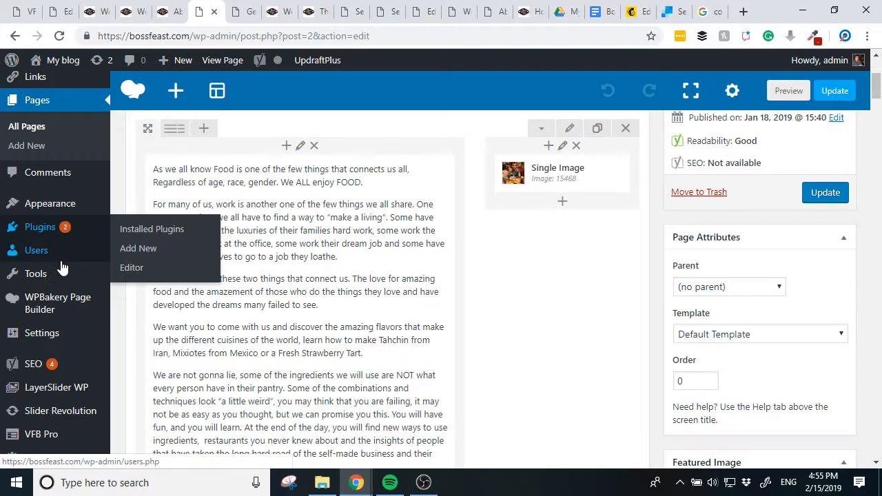
{"action": "mouse_move", "coordinate": [73, 202]}
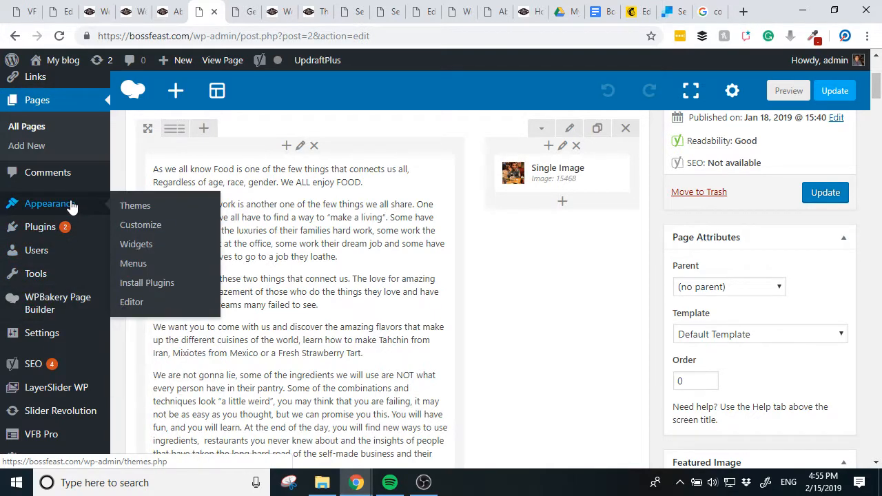
{"action": "middle_click", "coordinate": [131, 263]}
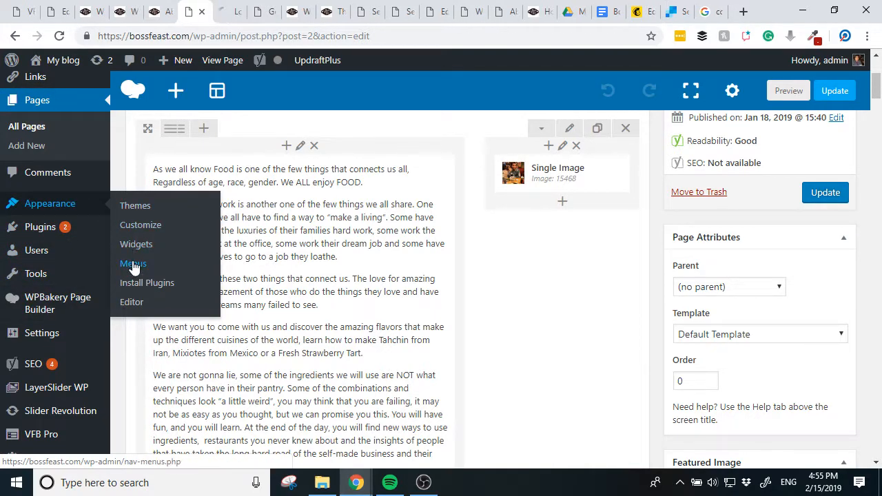
Reload the live About page and review the introduction text and photo layout
{"action": "left_click", "coordinate": [160, 12]}
{"action": "left_click", "coordinate": [58, 38]}
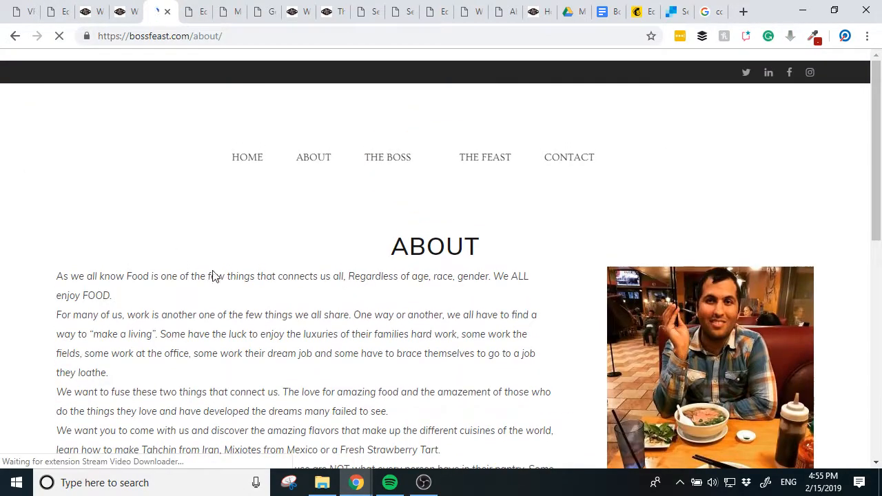
{"action": "scroll", "coordinate": [339, 282], "scroll_direction": "down", "scroll_amount": 10}
{"action": "scroll", "coordinate": [342, 278], "scroll_direction": "up", "scroll_amount": 10}
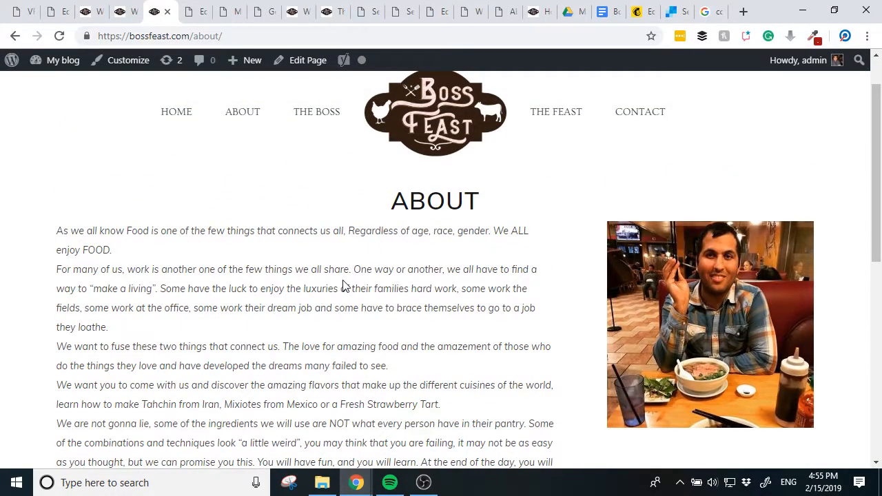
{"action": "scroll", "coordinate": [342, 283], "scroll_direction": "down", "scroll_amount": 4}
{"action": "scroll", "coordinate": [342, 283], "scroll_direction": "up", "scroll_amount": 4}
List all pages available for the Footer Menu and compare the About entries with the live About page
{"action": "left_click", "coordinate": [215, 15]}
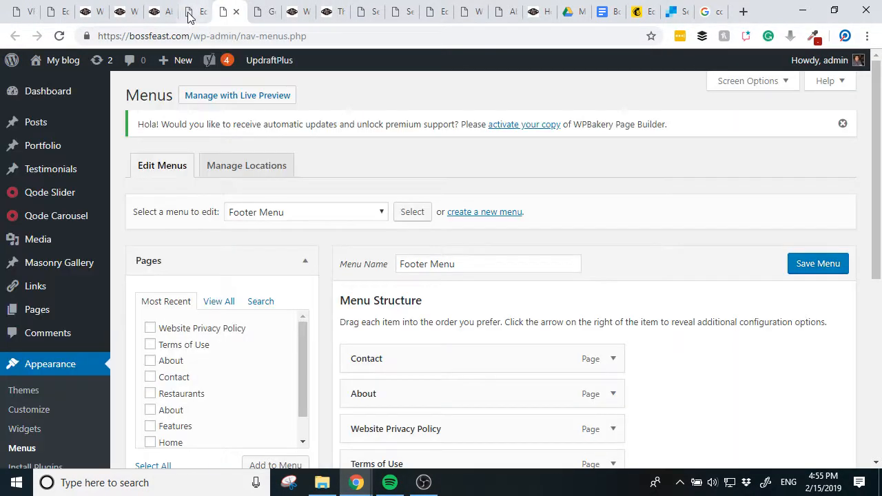
{"action": "scroll", "coordinate": [586, 356], "scroll_direction": "down", "scroll_amount": 1}
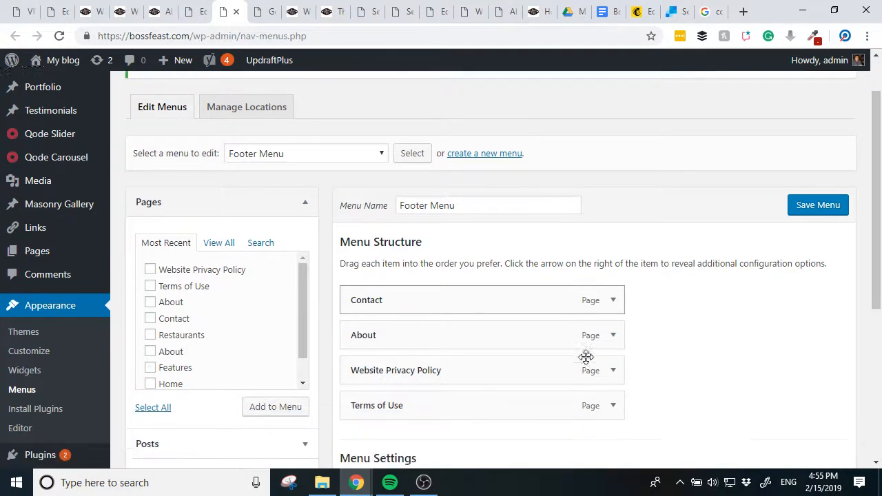
{"action": "left_click", "coordinate": [225, 233]}
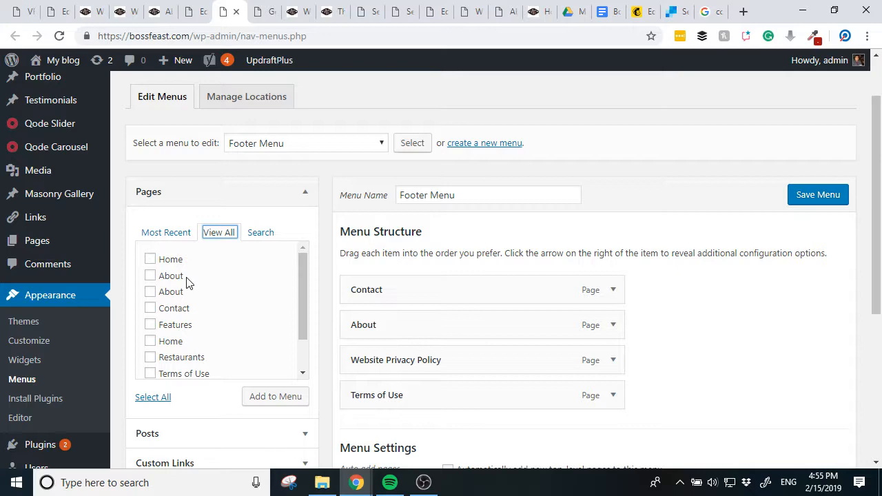
{"action": "left_click", "coordinate": [153, 8]}
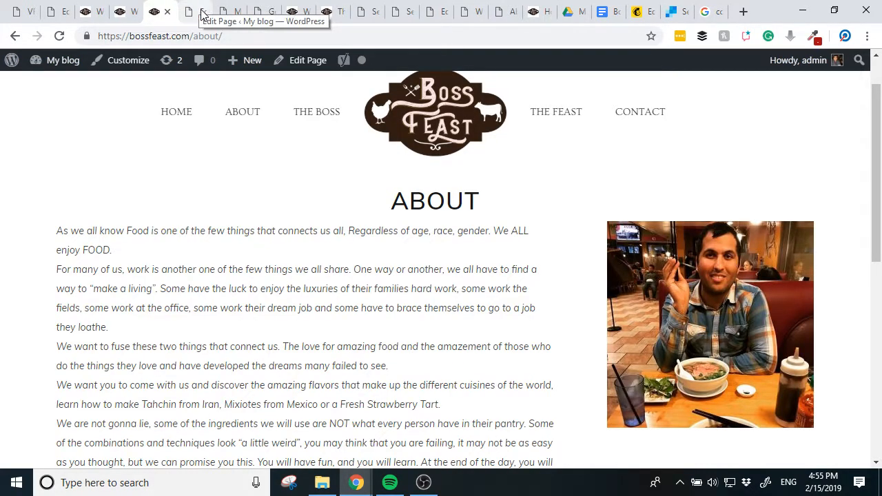
{"action": "left_click", "coordinate": [228, 12]}
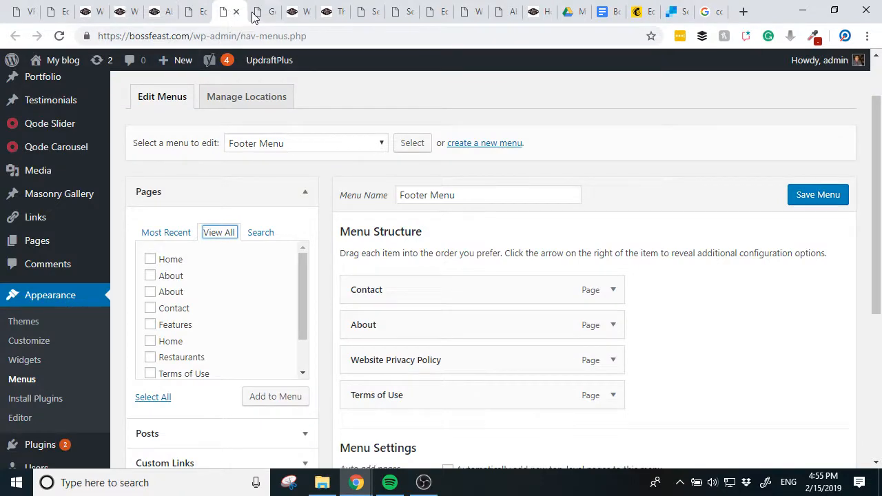
Show all site pages from the WPBakery settings tab and trash the duplicate About page dated 2015/05/11
{"action": "left_click", "coordinate": [259, 12]}
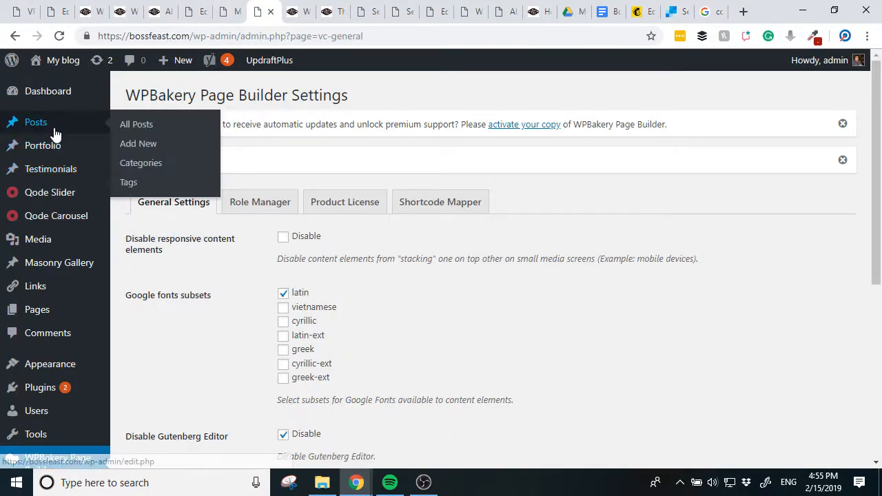
{"action": "mouse_move", "coordinate": [80, 313]}
{"action": "left_click", "coordinate": [121, 313]}
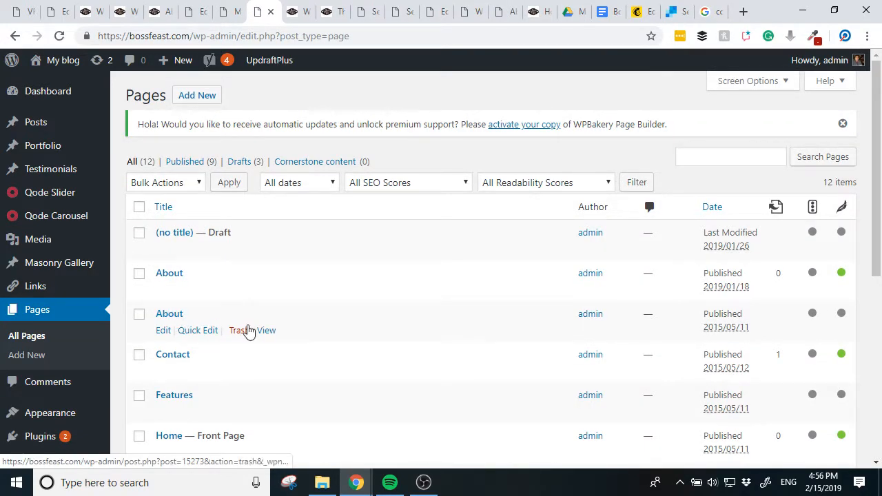
{"action": "left_click", "coordinate": [239, 331]}
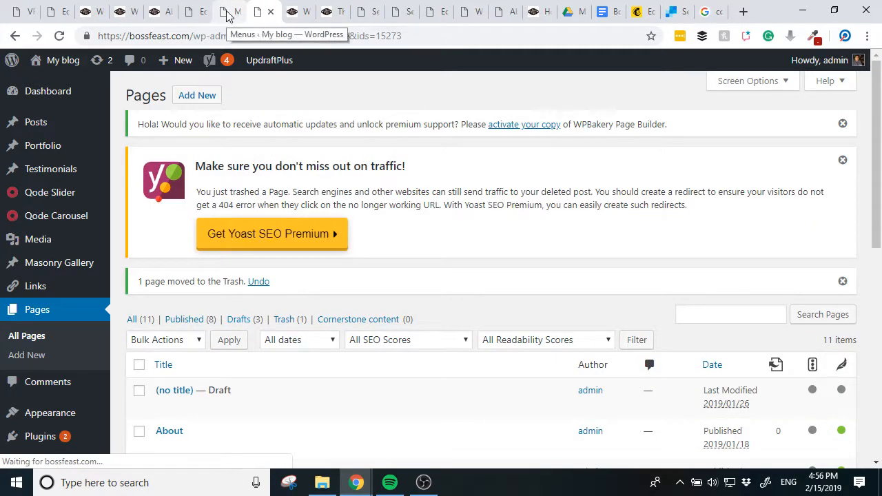
Reload the menu editor, list all pages and add the About page to the Footer Menu
{"action": "left_click", "coordinate": [228, 12]}
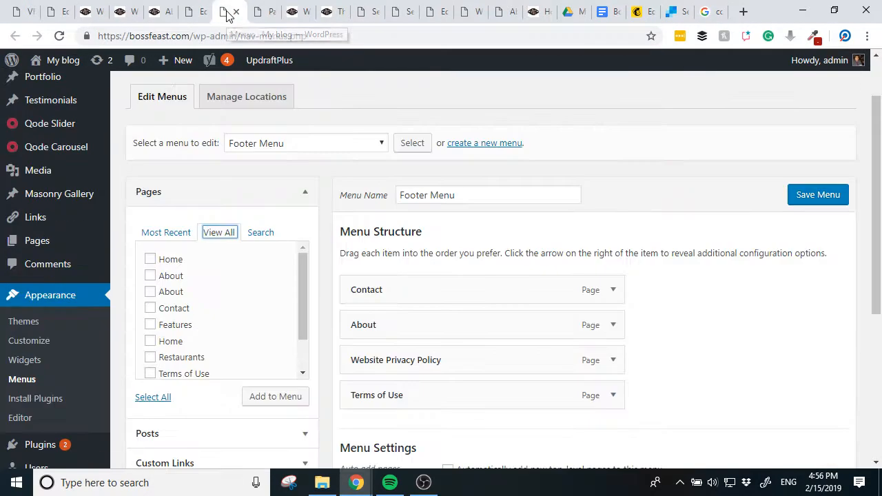
{"action": "left_click", "coordinate": [60, 35]}
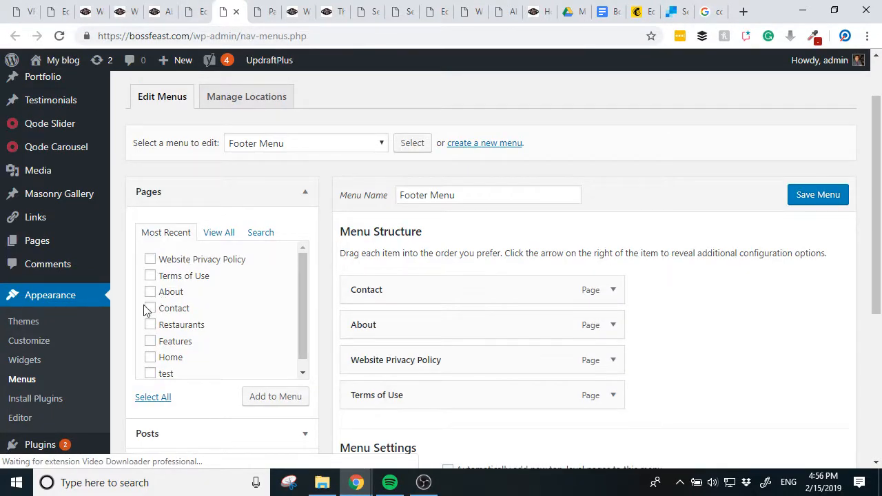
{"action": "left_click", "coordinate": [211, 235]}
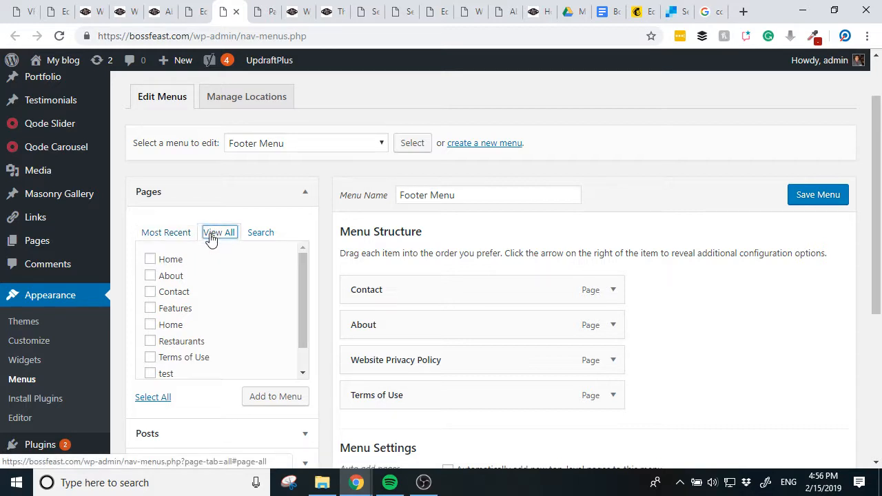
{"action": "left_click", "coordinate": [151, 275]}
{"action": "left_click", "coordinate": [259, 399]}
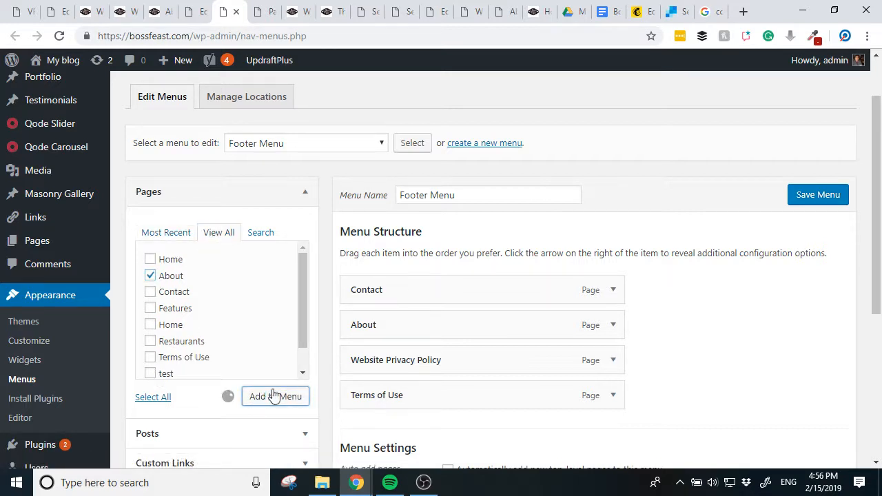
{"action": "scroll", "coordinate": [729, 305], "scroll_direction": "down", "scroll_amount": 2}
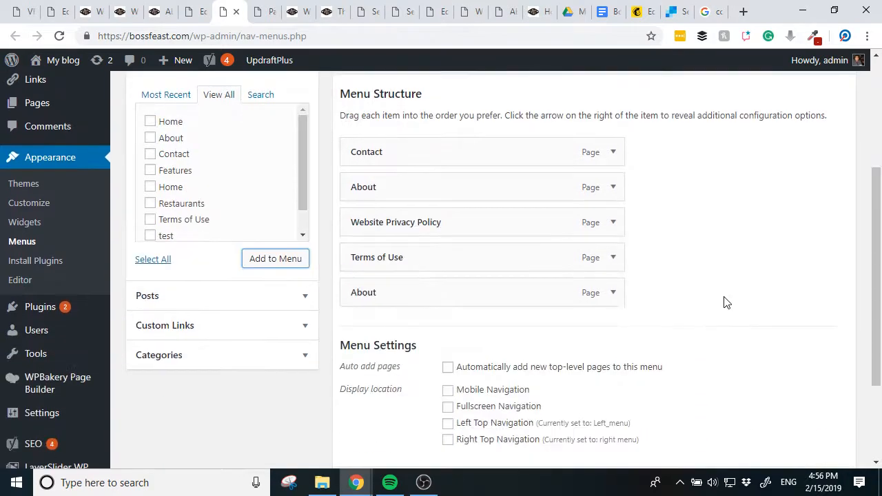
{"action": "scroll", "coordinate": [716, 293], "scroll_direction": "up", "scroll_amount": 1}
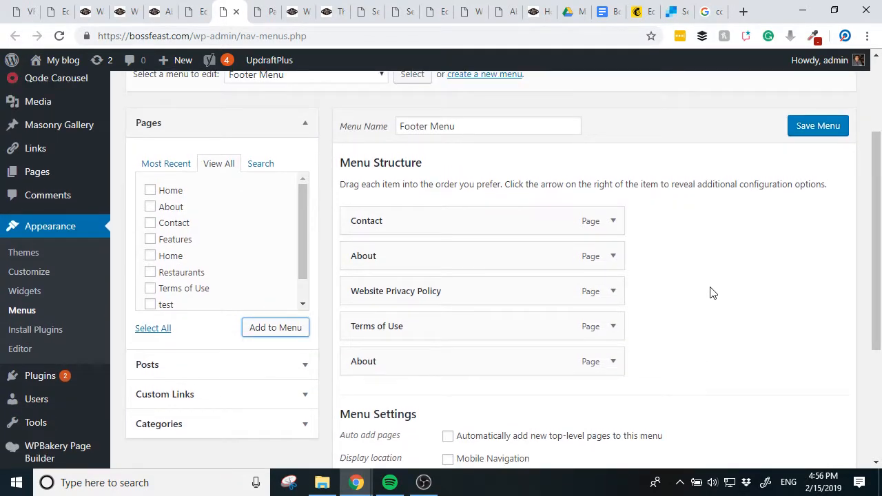
Remove the last About item, below Terms of Use, from the Footer Menu
{"action": "left_click", "coordinate": [615, 268]}
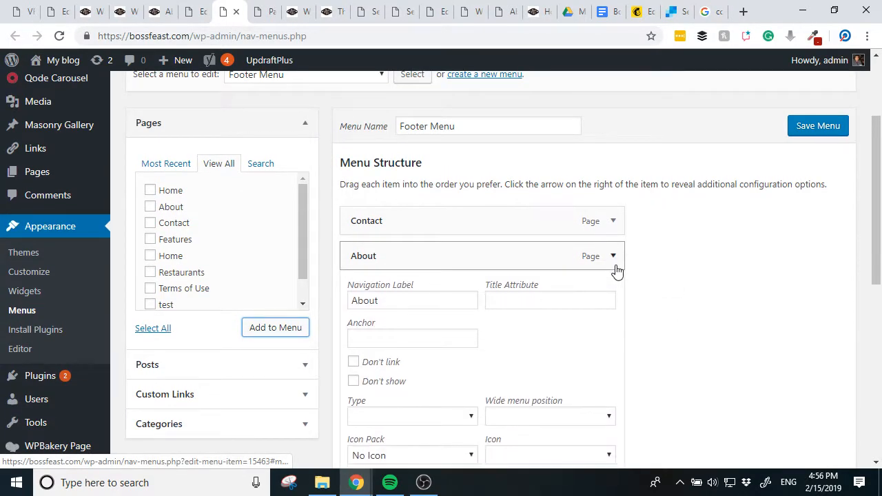
{"action": "left_click", "coordinate": [613, 258]}
{"action": "left_click", "coordinate": [613, 362]}
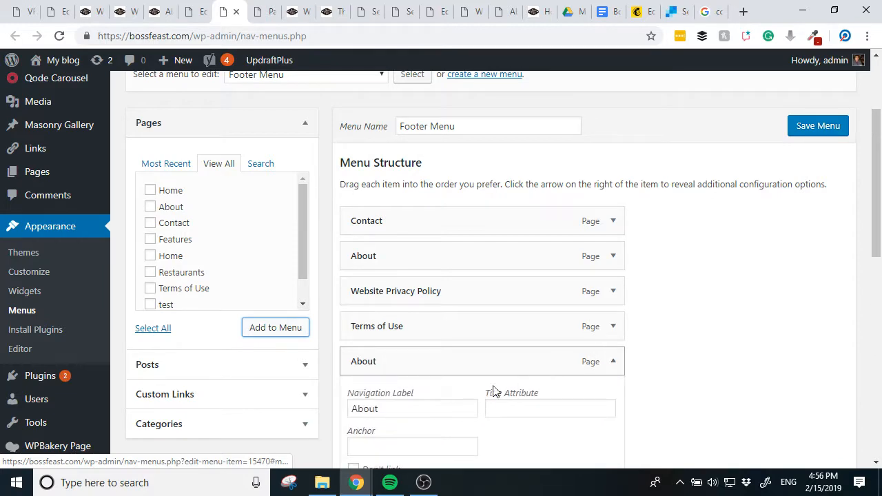
{"action": "scroll", "coordinate": [448, 404], "scroll_direction": "down", "scroll_amount": 3}
{"action": "scroll", "coordinate": [374, 404], "scroll_direction": "down", "scroll_amount": 5}
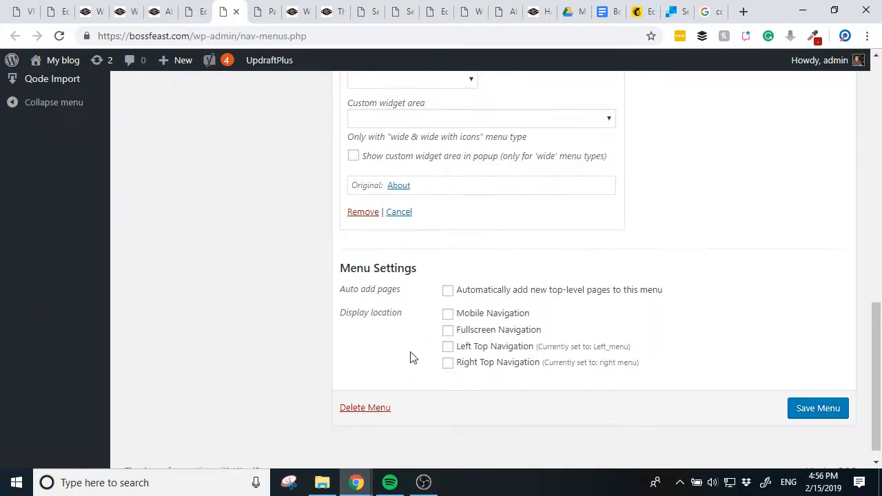
{"action": "left_click", "coordinate": [363, 212]}
{"action": "scroll", "coordinate": [365, 215], "scroll_direction": "up", "scroll_amount": 5}
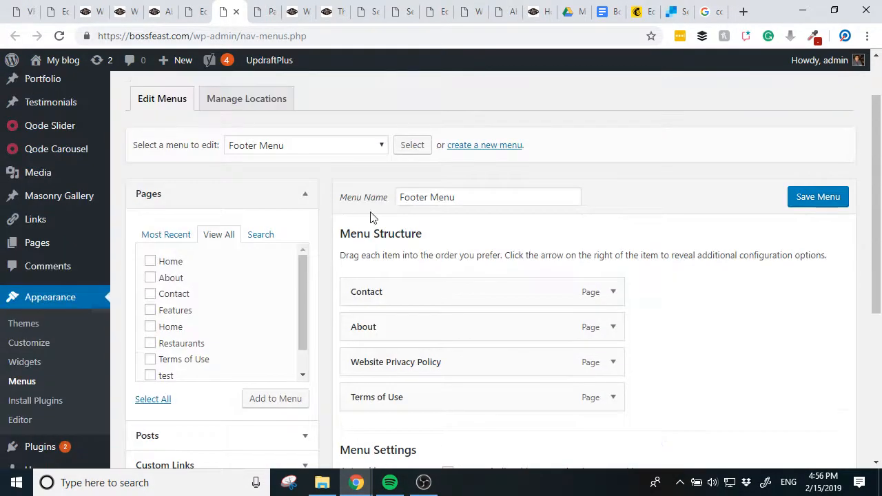
Check the live About page's top navigation and its page editor, and return to the Footer Menu without leaving the menu editor
{"action": "left_click", "coordinate": [362, 213]}
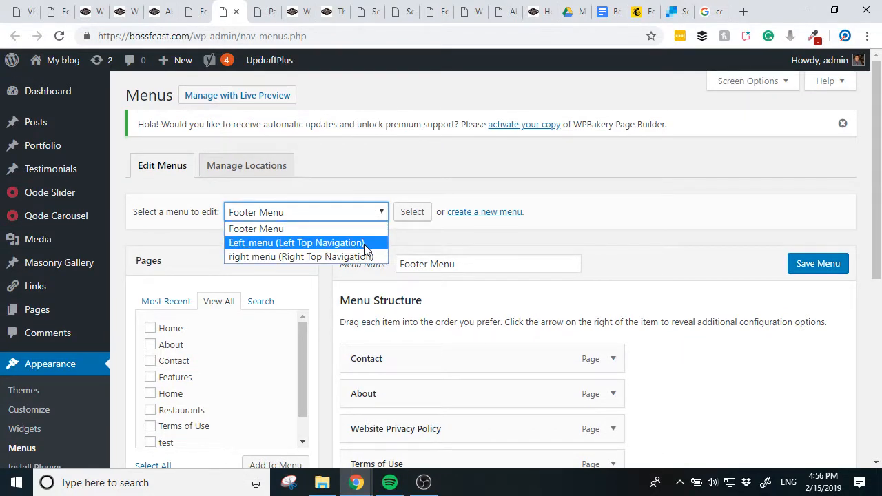
{"action": "left_click", "coordinate": [157, 13]}
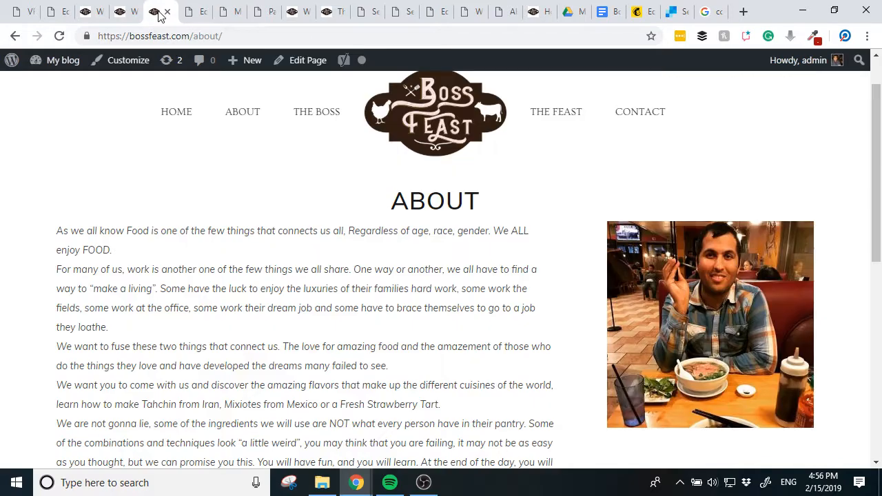
{"action": "left_click", "coordinate": [195, 14]}
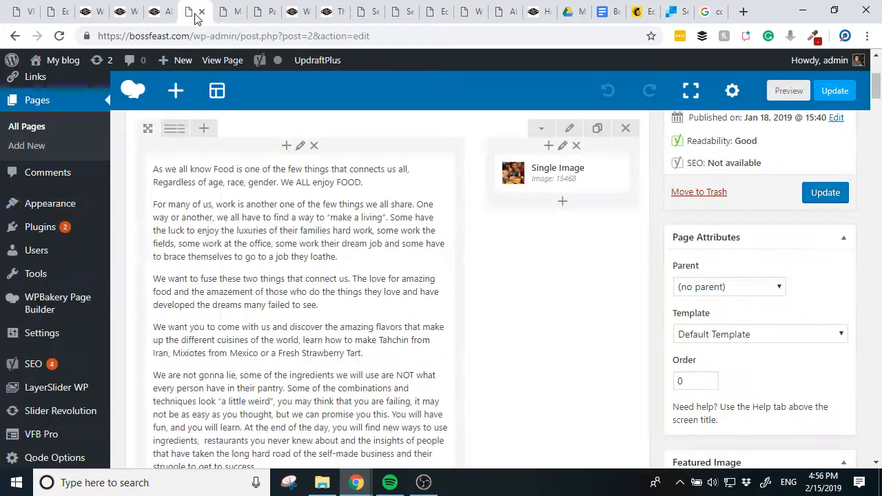
{"action": "left_click", "coordinate": [241, 14]}
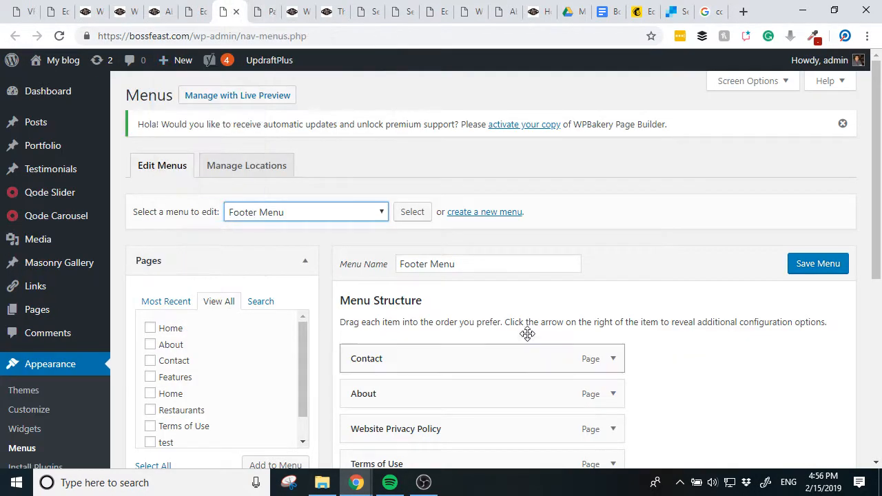
{"action": "left_click", "coordinate": [278, 172]}
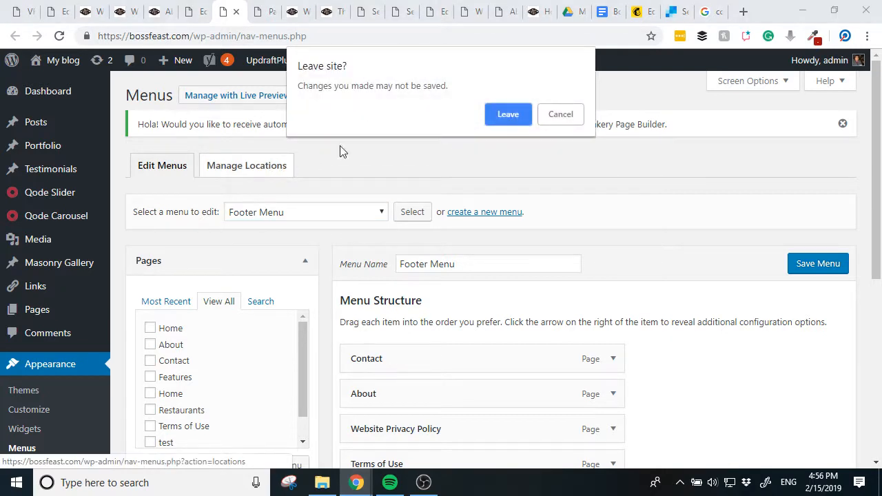
{"action": "left_click", "coordinate": [561, 115]}
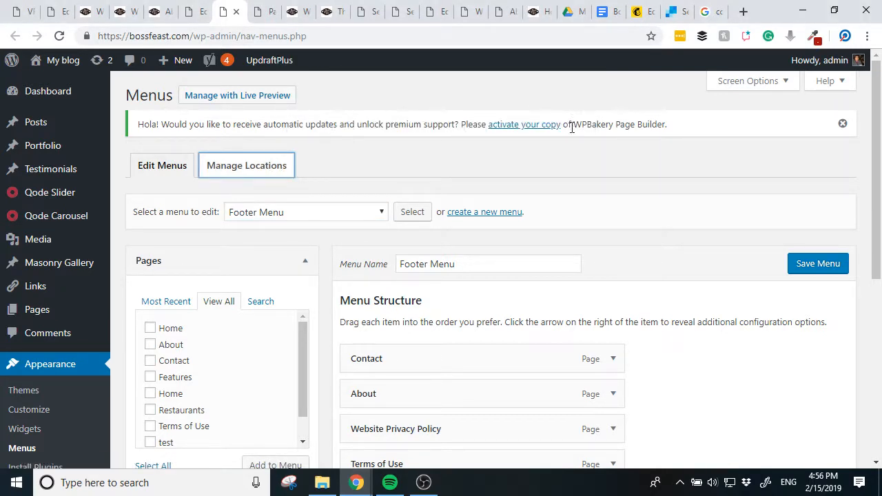
Load Left_menu (Left Top Navigation) for editing, leaving the Footer Menu without saving its changes
{"action": "left_click", "coordinate": [361, 215]}
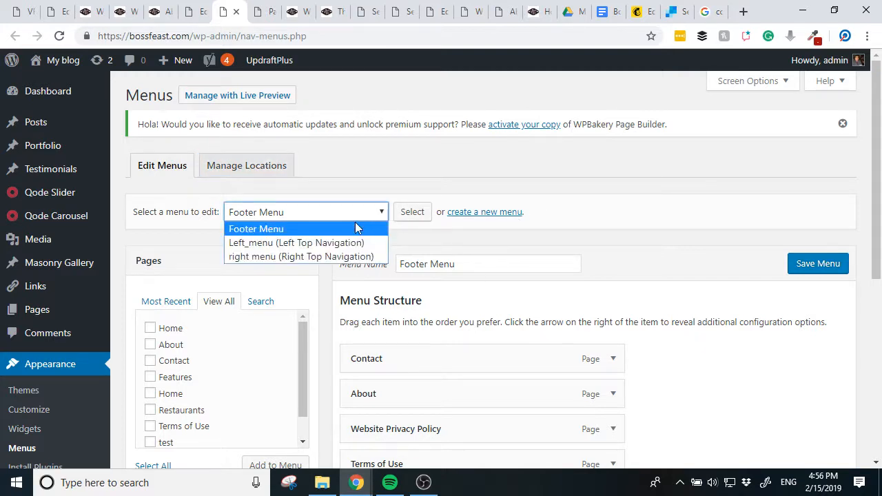
{"action": "left_click", "coordinate": [352, 243]}
{"action": "left_click", "coordinate": [415, 213]}
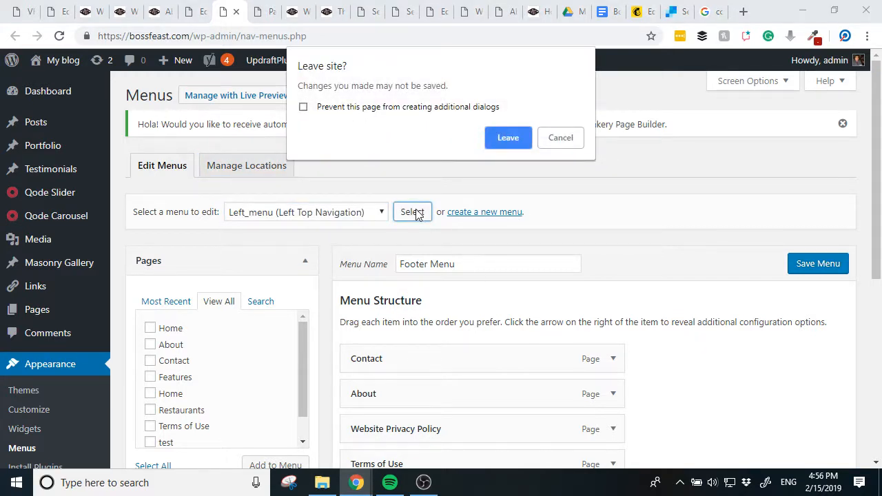
{"action": "left_click", "coordinate": [507, 144]}
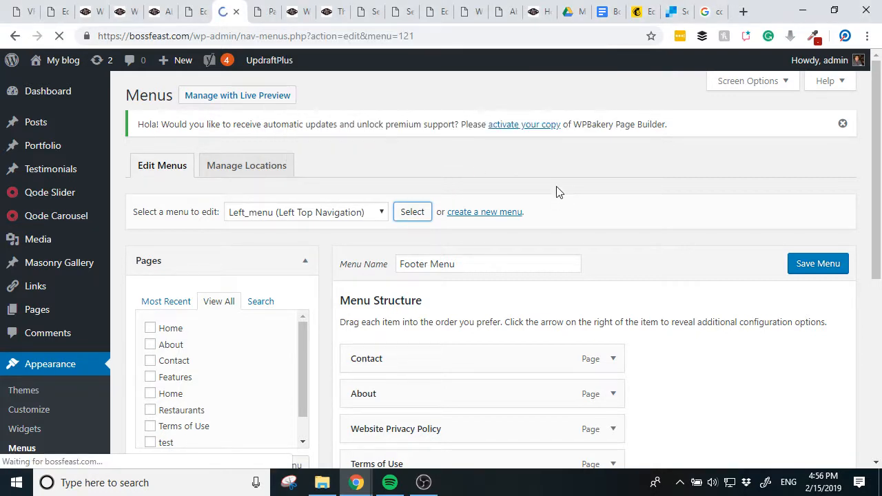
Remove the invalid About item from Left_menu
{"action": "scroll", "coordinate": [559, 233], "scroll_direction": "down", "scroll_amount": 1}
{"action": "scroll", "coordinate": [558, 237], "scroll_direction": "down", "scroll_amount": 1}
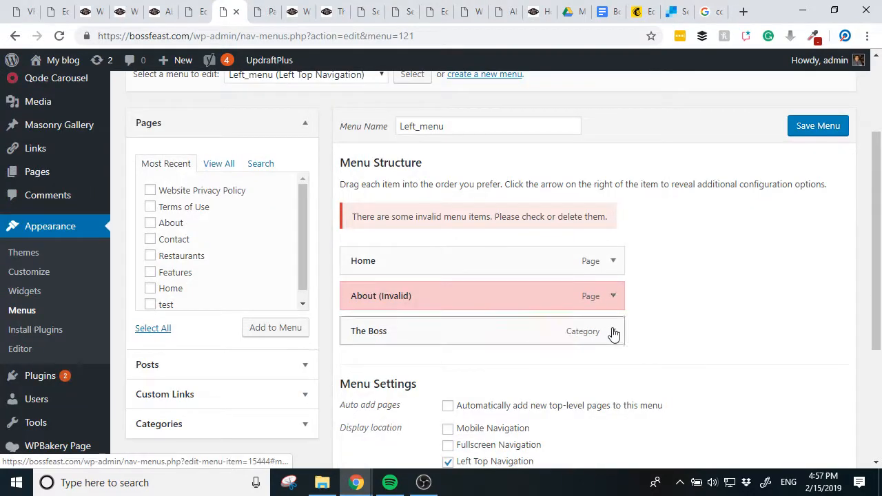
{"action": "left_click", "coordinate": [612, 301]}
{"action": "scroll", "coordinate": [530, 335], "scroll_direction": "down", "scroll_amount": 1}
{"action": "scroll", "coordinate": [531, 336], "scroll_direction": "down", "scroll_amount": 3}
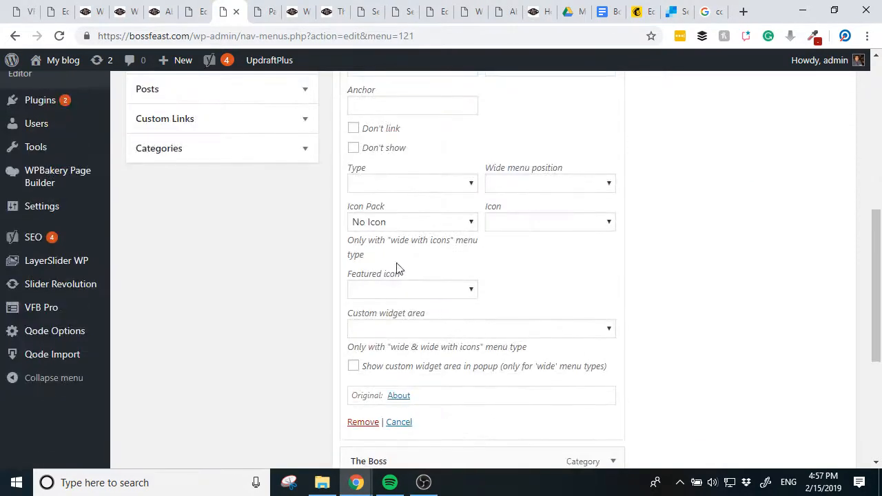
{"action": "left_click", "coordinate": [361, 421]}
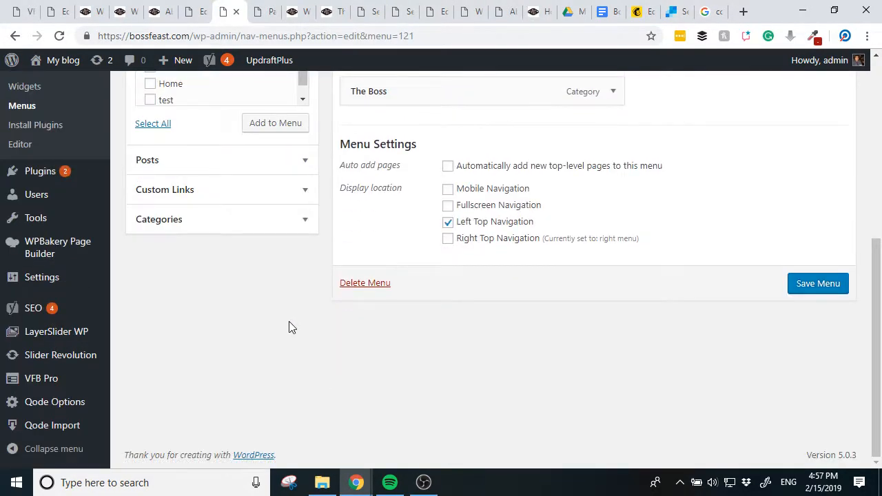
Add the About page to Left_menu between Home and The Boss and save the menu
{"action": "scroll", "coordinate": [214, 190], "scroll_direction": "up", "scroll_amount": 2}
{"action": "left_click", "coordinate": [150, 155]}
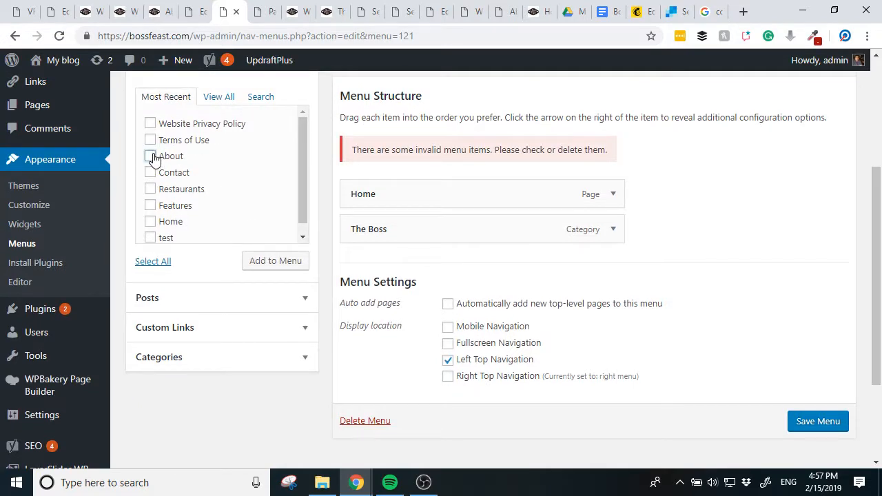
{"action": "left_click", "coordinate": [282, 265]}
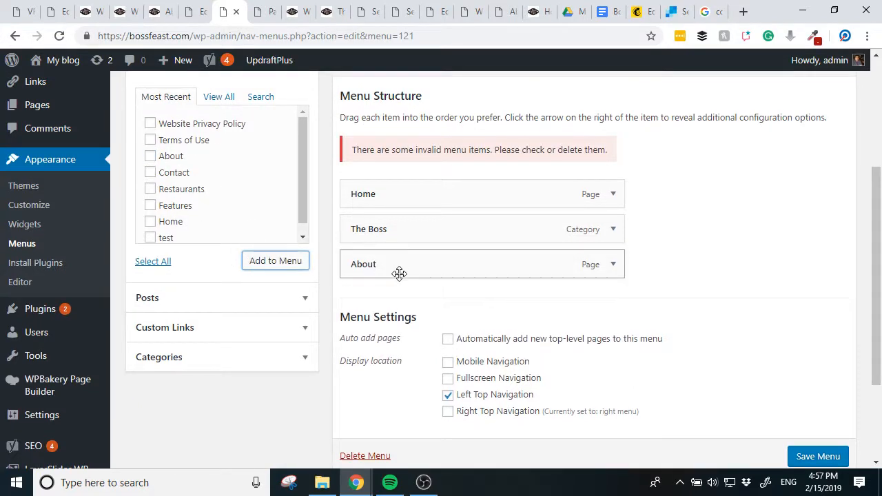
{"action": "left_click_drag", "start_coordinate": [400, 270], "coordinate": [383, 238]}
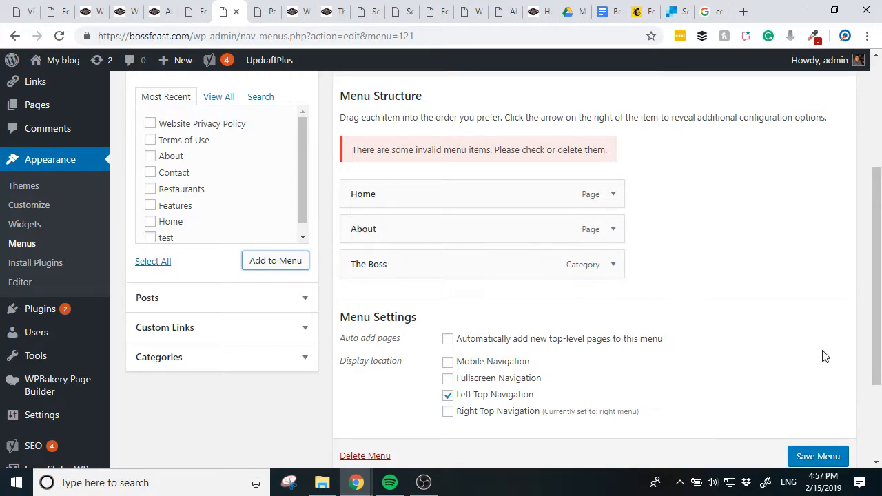
{"action": "left_click", "coordinate": [826, 456]}
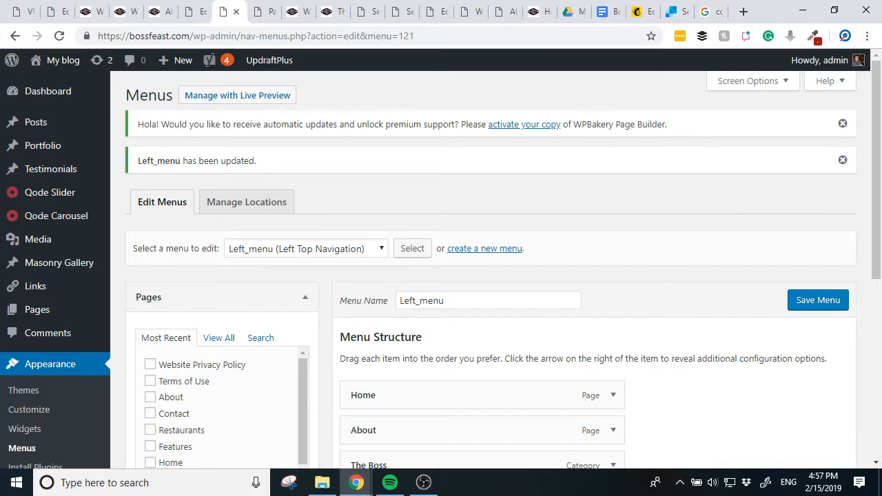
{"action": "key", "text": "alt+Tab"}
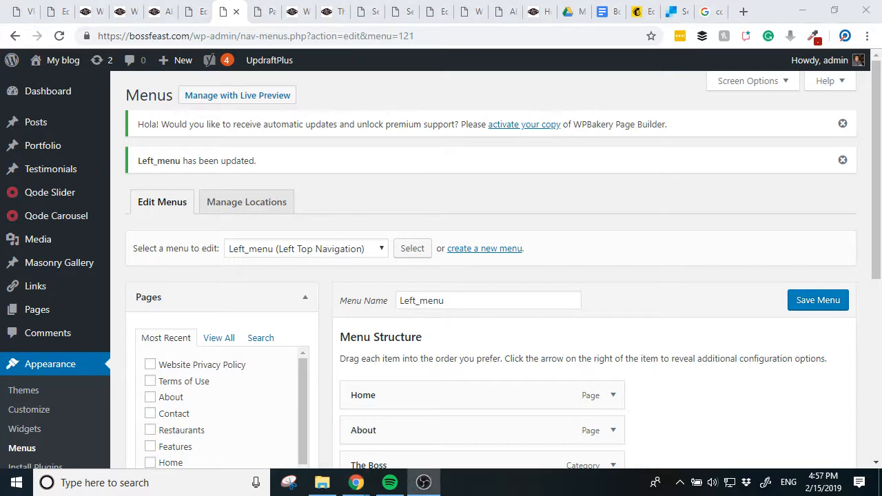